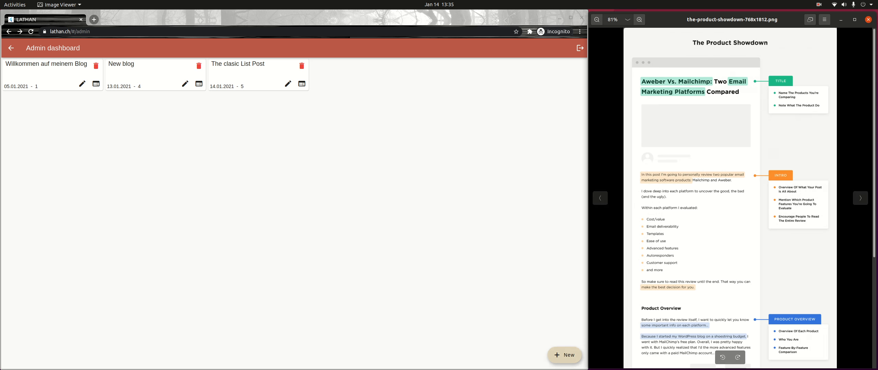
Step: Create and save a new post titled 'The Product Showdown', then open it for editing
left_click(565, 355)
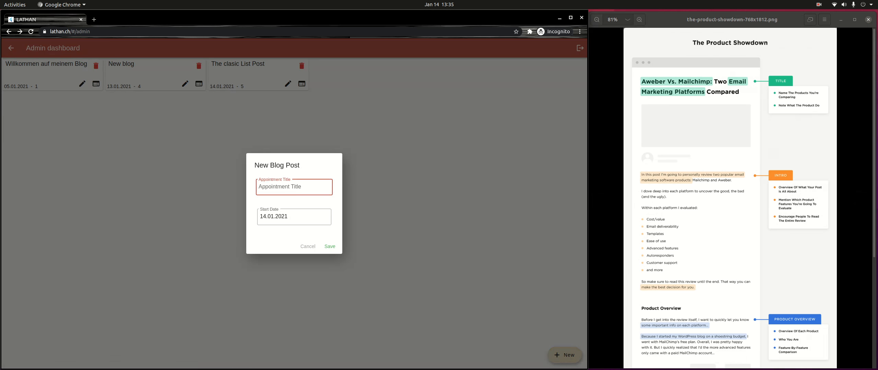
type("The Product Showdown")
left_click(329, 247)
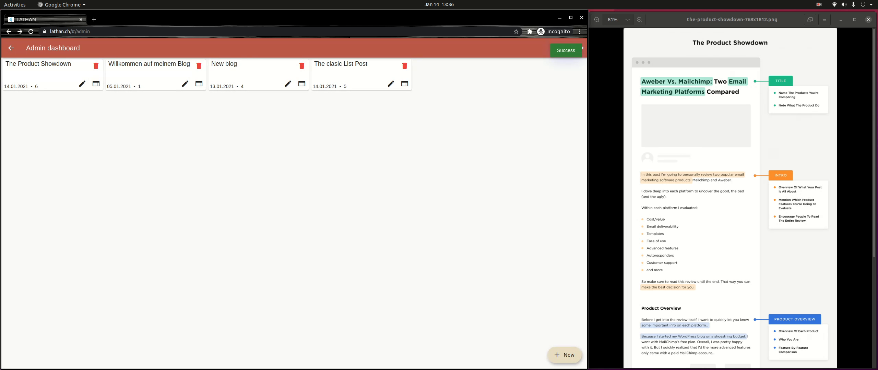
left_click(96, 84)
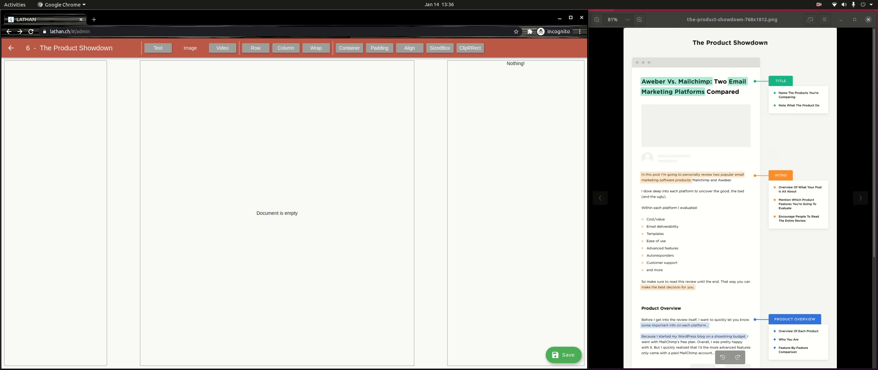
Step: Zoom into the mockup's title and intro area, then add a Container to the empty post
scroll(713, 68, "up", 3)
scroll(714, 67, "up", 4)
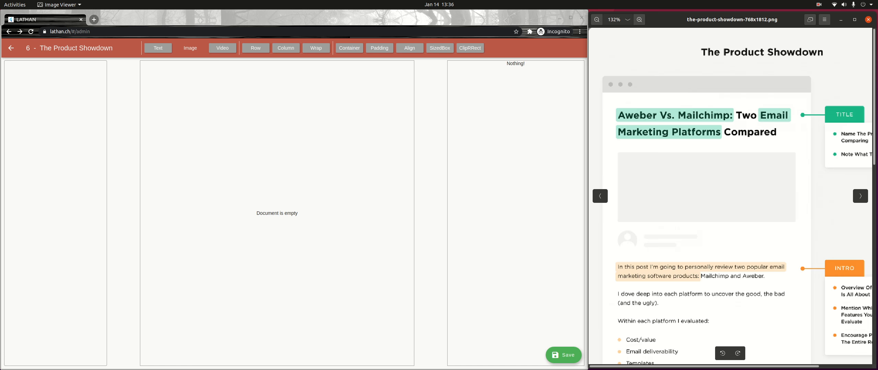
scroll(730, 196, "right", 2)
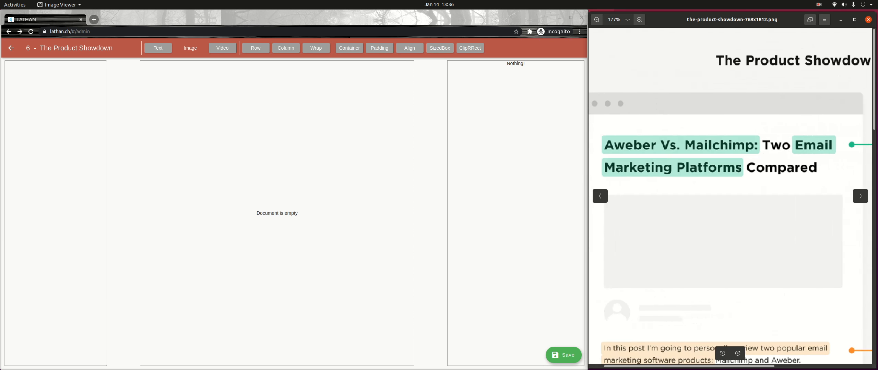
scroll(730, 195, "down", 1)
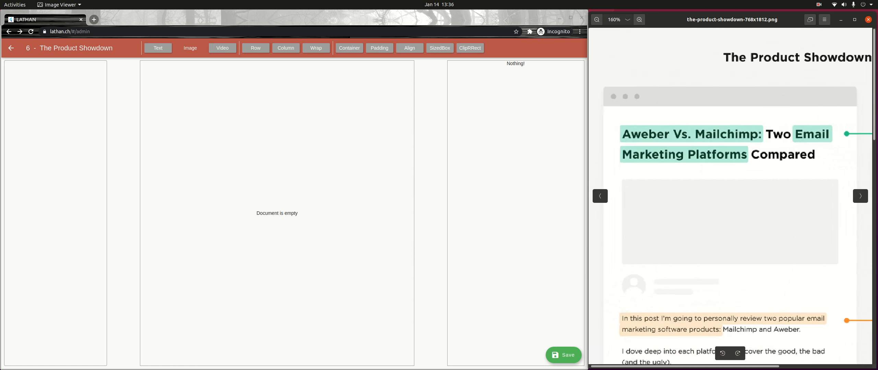
left_click(349, 48)
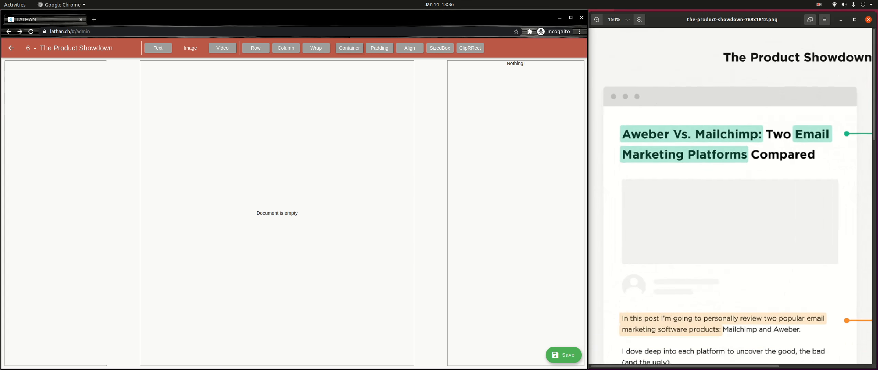
left_click(28, 67)
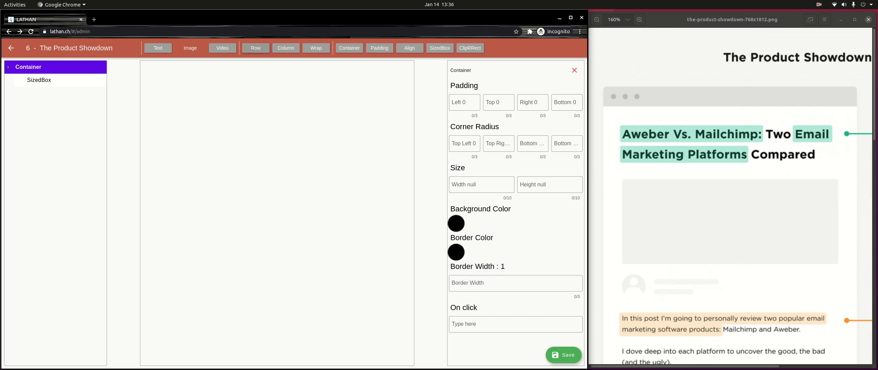
Step: Make the post's top Container hold a Row, removing the extra wrapping Container
left_click(256, 48)
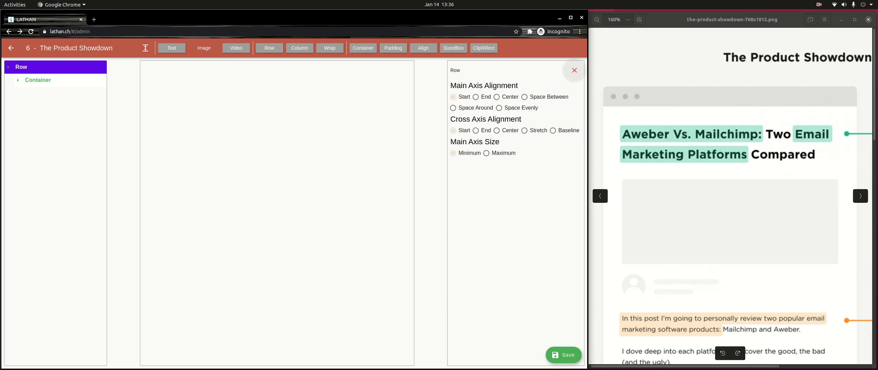
left_click(575, 70)
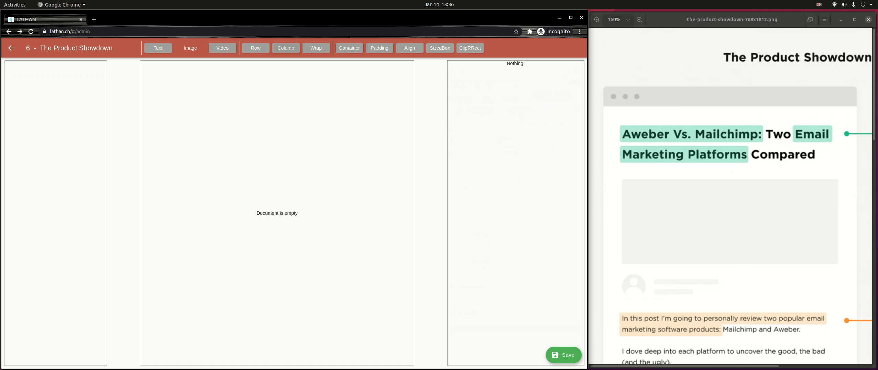
left_click(349, 48)
left_click(29, 67)
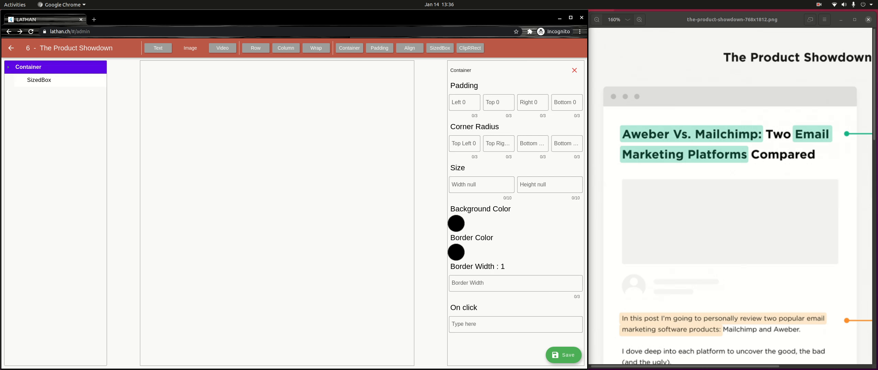
left_click(256, 48)
left_click(33, 80)
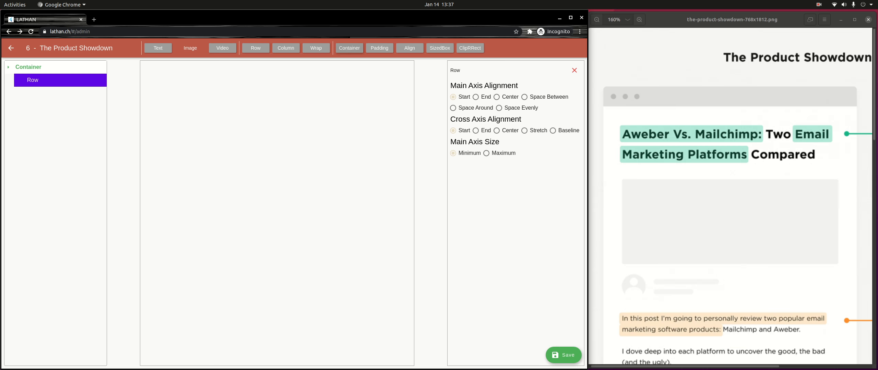
left_click(349, 48)
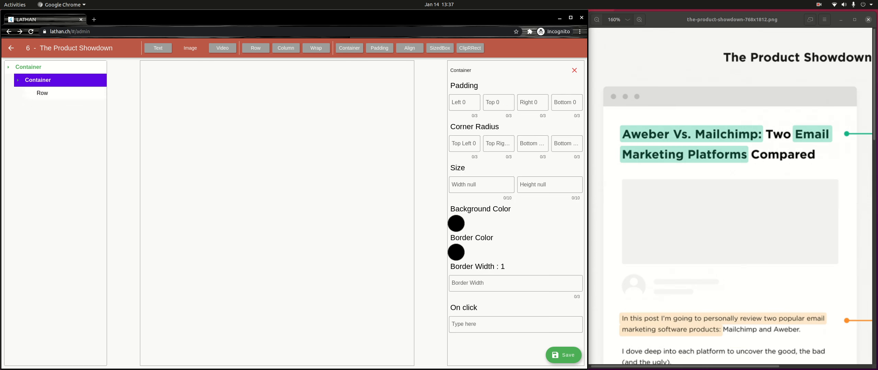
left_click(574, 70)
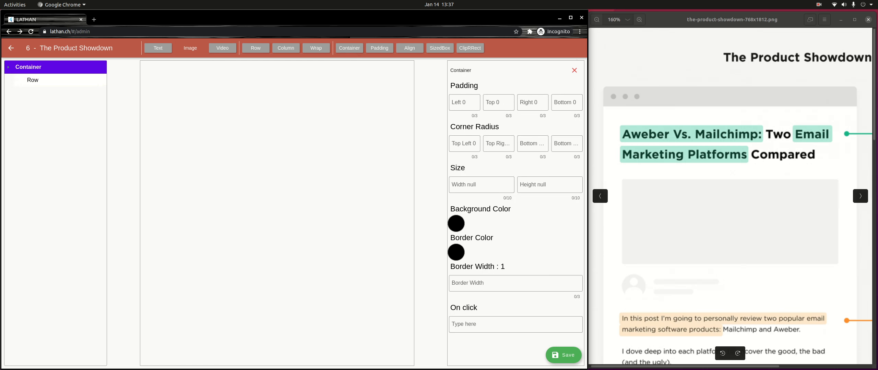
Step: Add three Containers inside the Row
left_click(55, 80)
left_click(349, 48)
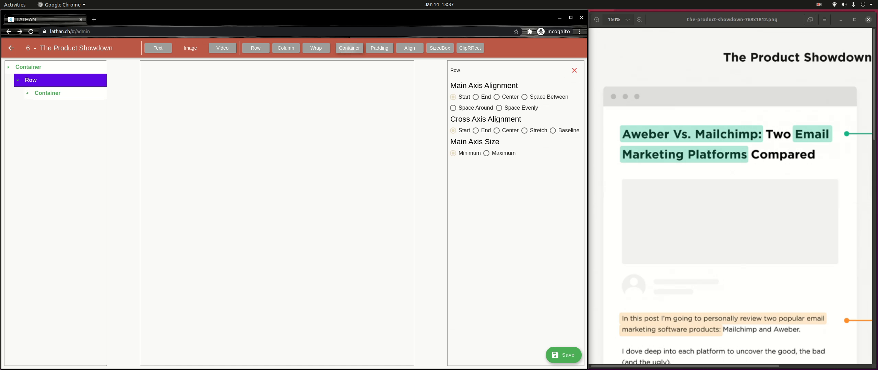
left_click(349, 48)
left_click(349, 48)
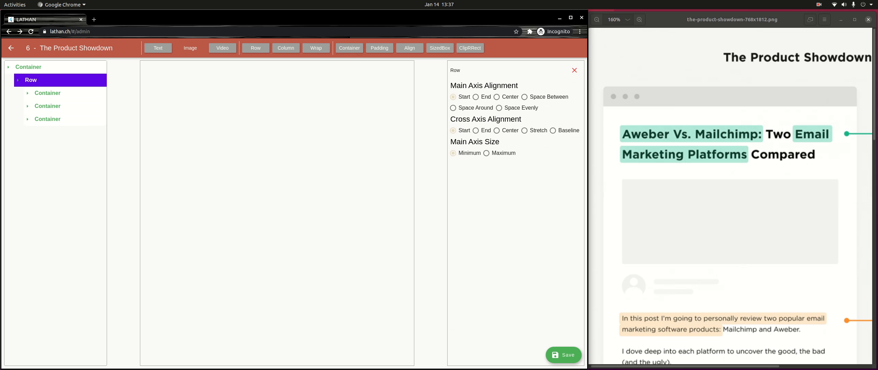
Step: Give the outer Container a light grey background
left_click(28, 67)
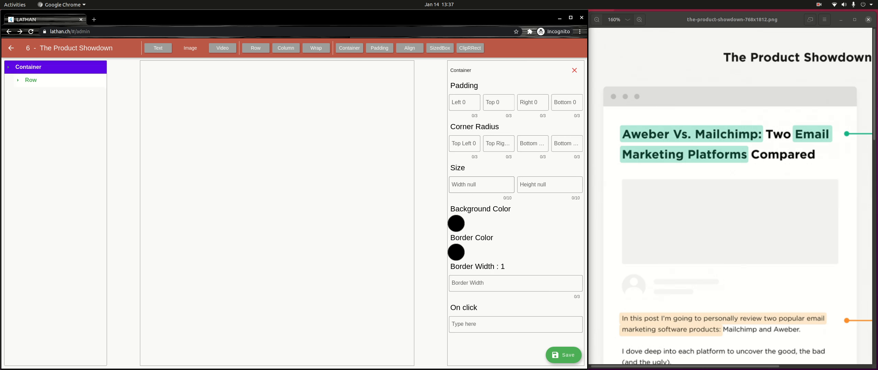
left_click(456, 224)
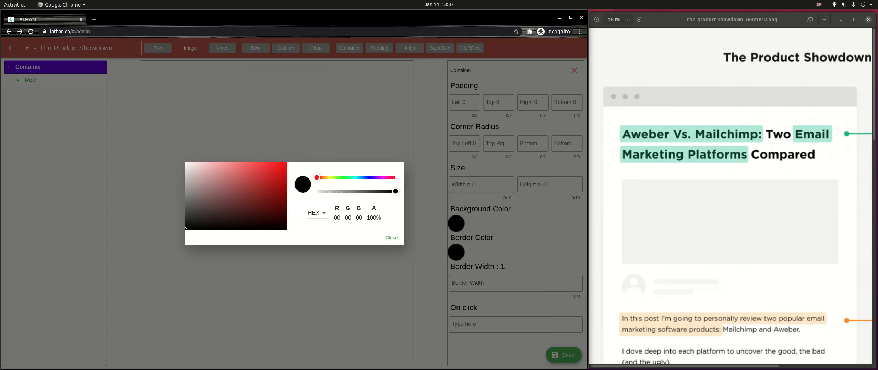
left_click_drag(185, 229, 185, 172)
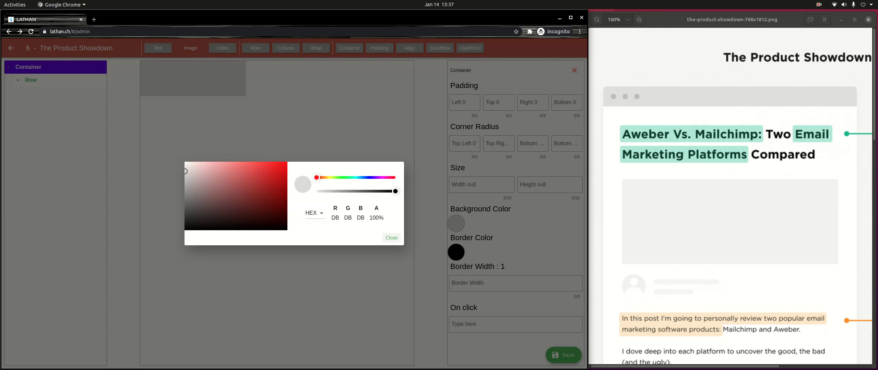
left_click(390, 238)
left_click(30, 80)
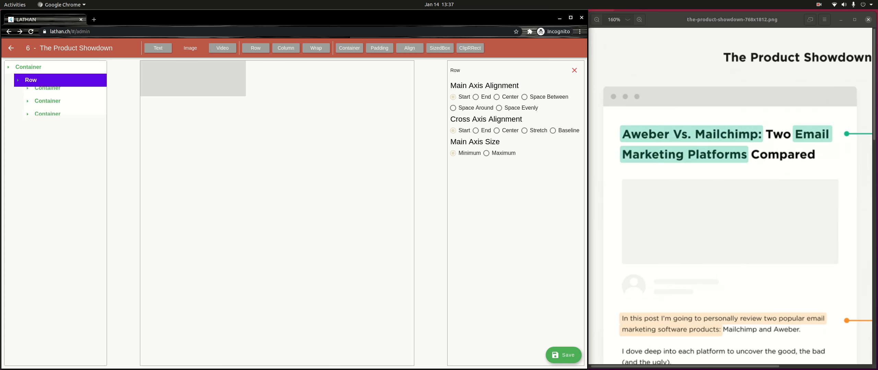
left_click(48, 93)
left_click(58, 106)
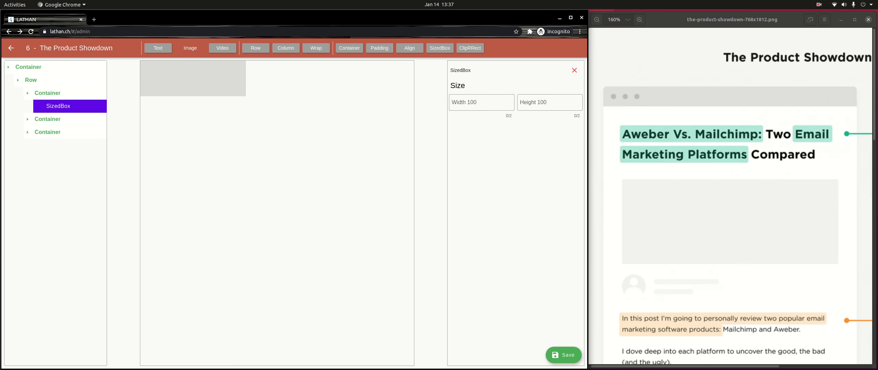
Step: Size the first and second SizedBoxes to 10 by 10
left_click(481, 102)
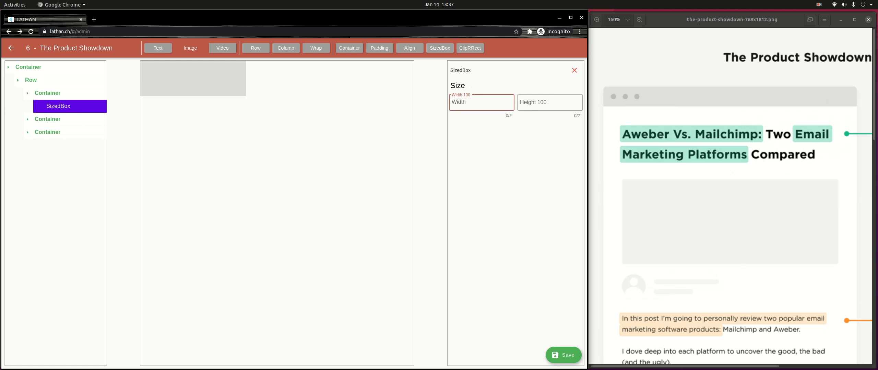
type("10")
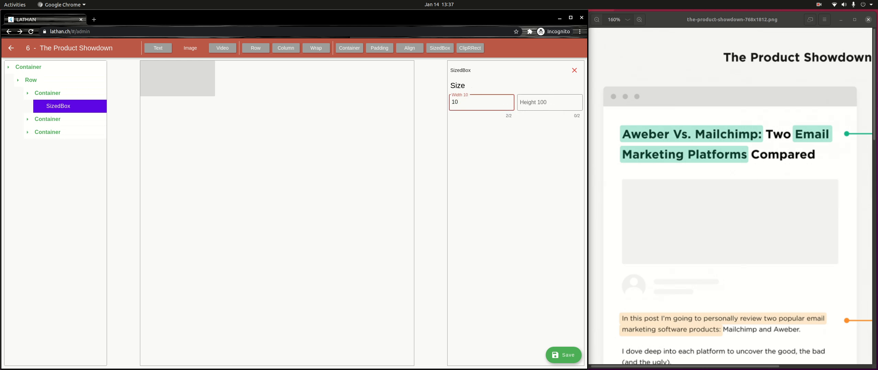
key("Tab")
type("10")
left_click(47, 119)
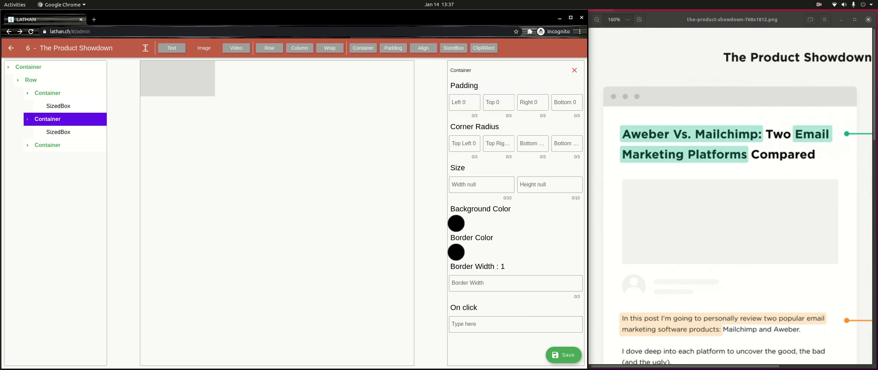
left_click(47, 145)
left_click(58, 132)
left_click(482, 102)
type("10")
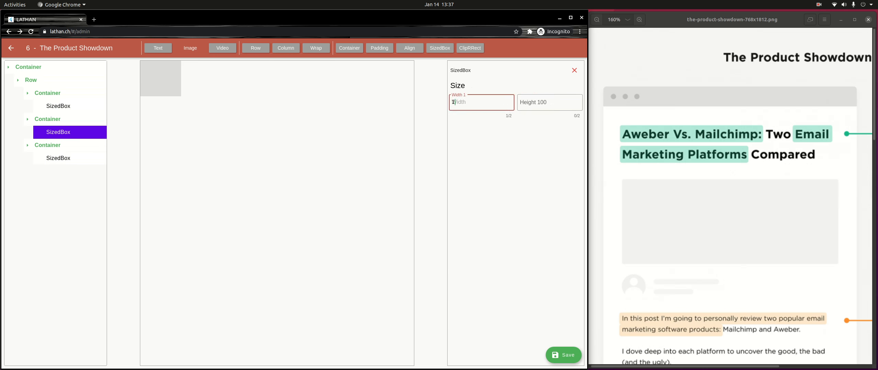
key("Tab")
type("10")
Step: Set the third SizedBox to 10 by 10 and select the third Container
left_click(58, 158)
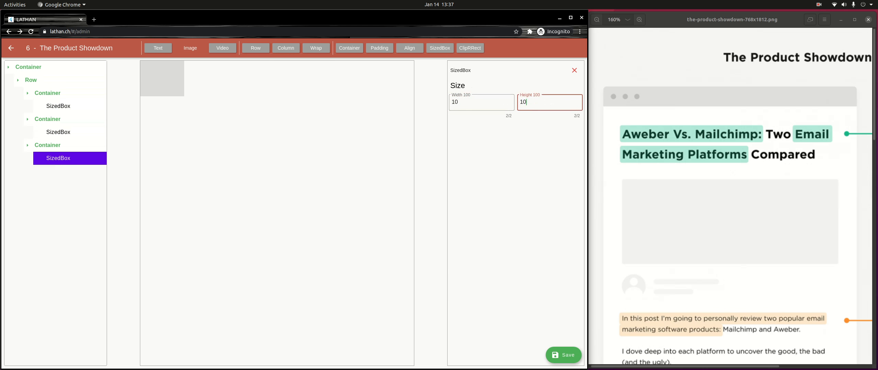
left_click(482, 103)
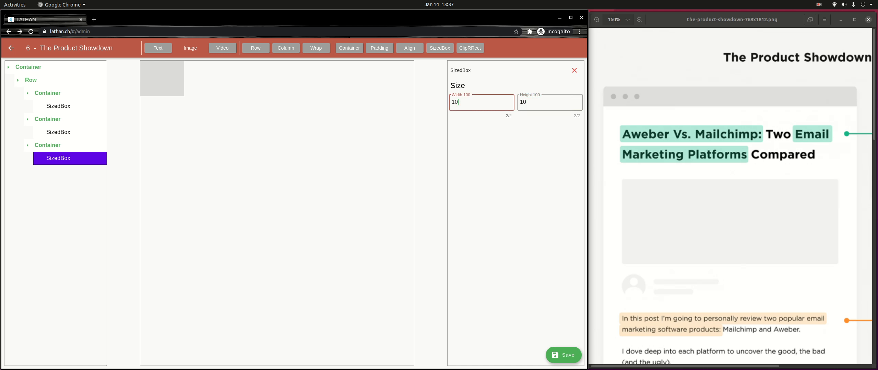
key("BackSpace")
key("BackSpace")
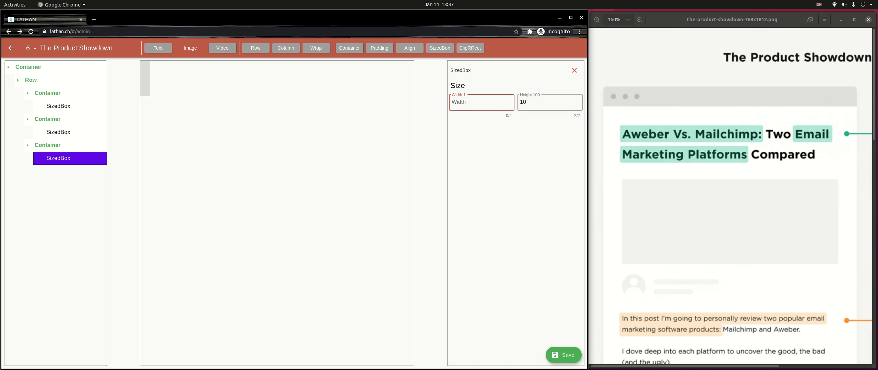
type("10")
left_click(58, 158)
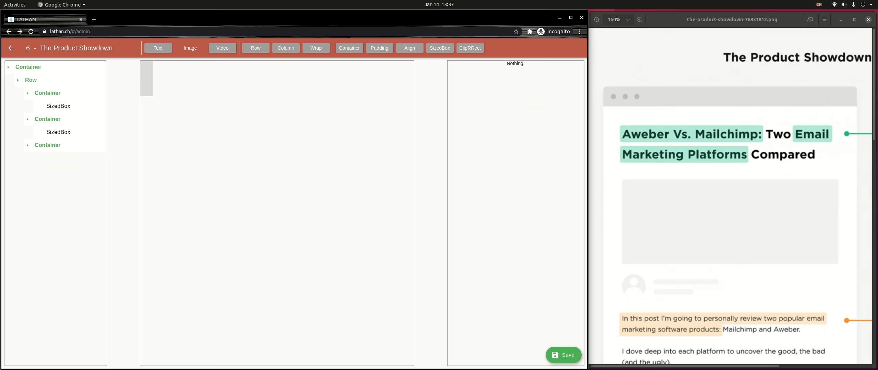
left_click(47, 145)
left_click(58, 158)
left_click(550, 103)
type("10")
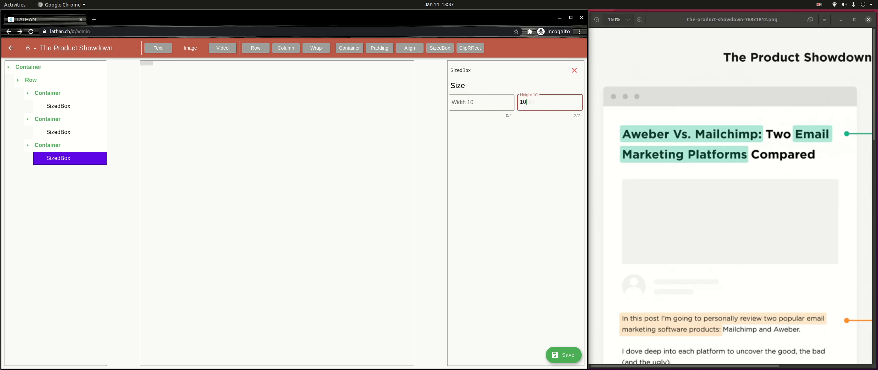
left_click(47, 145)
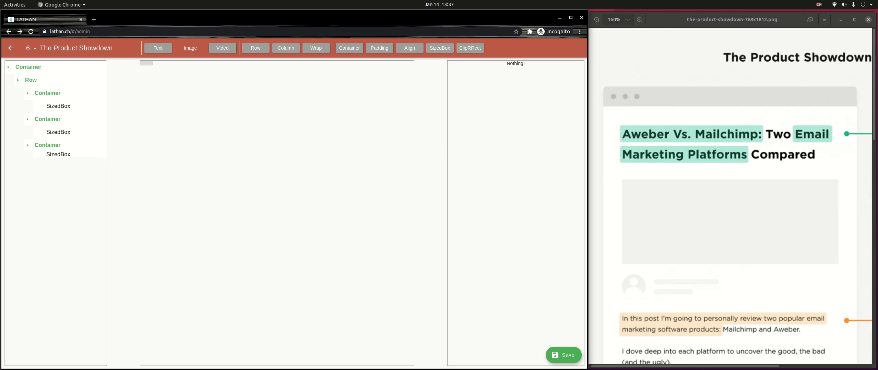
left_click(464, 144)
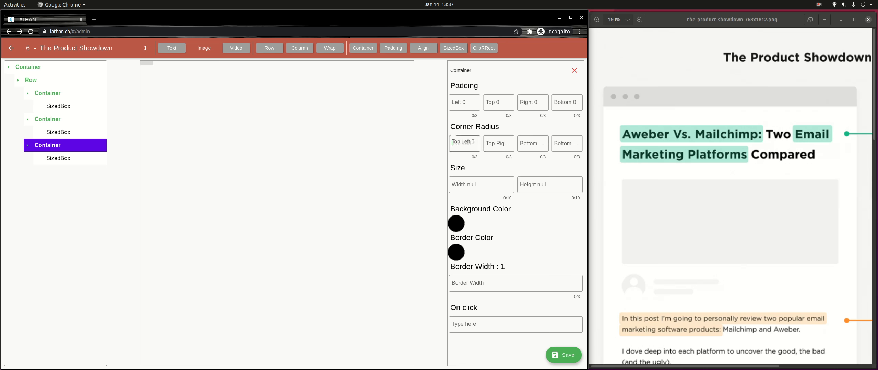
Step: Round all four corners of the third Container with radius 5
type("5")
key("Tab")
type("5")
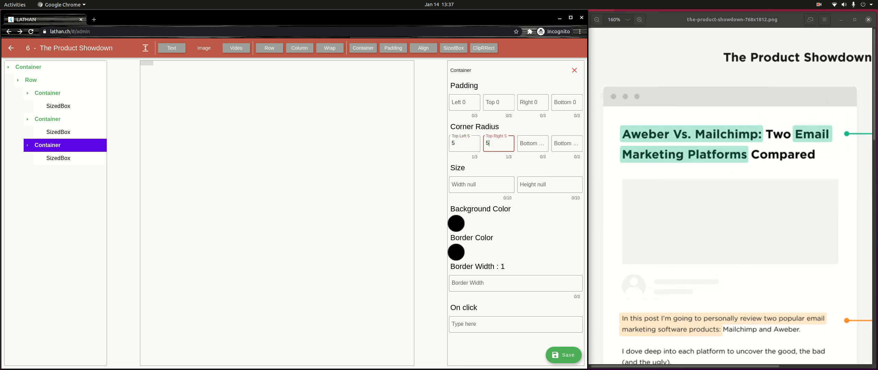
key("Tab")
type("5")
key("Tab")
type("5")
Step: Give the second Container a corner radius of 5 on all four corners
left_click(58, 132)
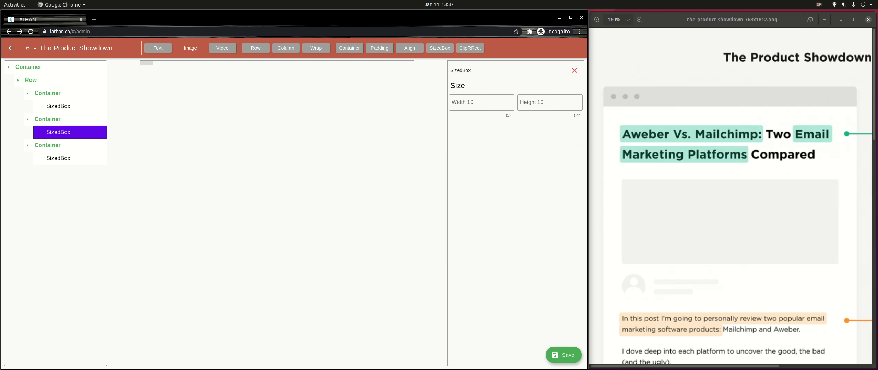
left_click(47, 119)
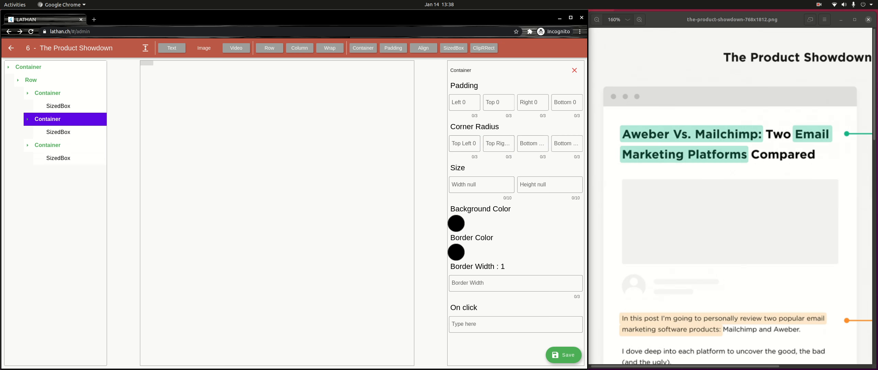
left_click(464, 144)
type("5")
key("Tab")
type("5")
key("Tab")
type("5")
key("Tab")
type("5")
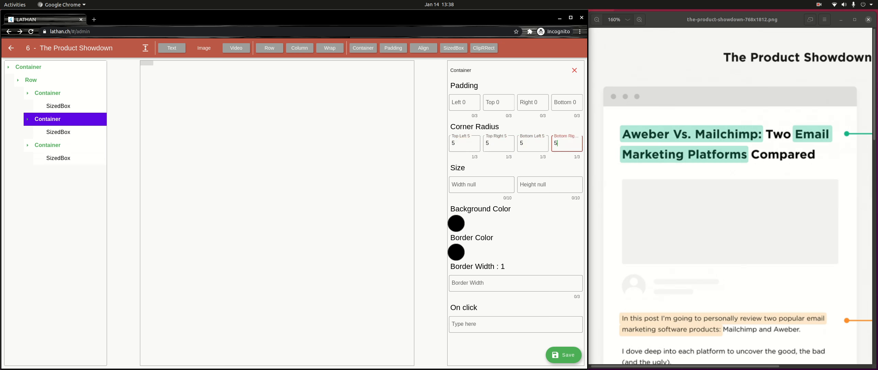
Step: Round the first Container's four corners by 5 and give it a grey background
left_click(58, 106)
left_click(58, 106)
left_click(48, 93)
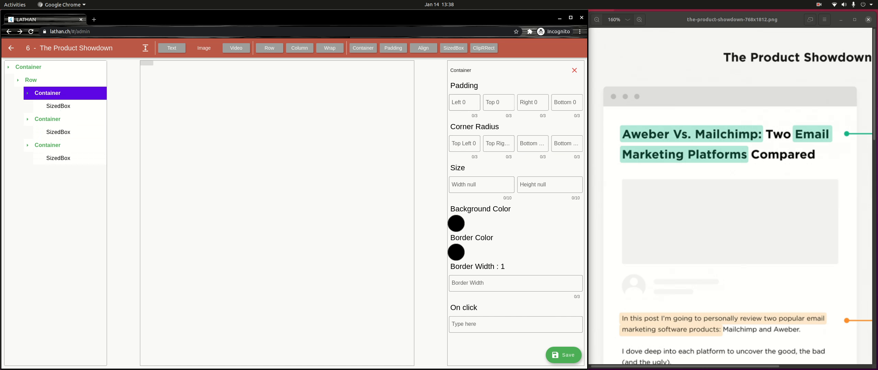
left_click(465, 143)
type("5")
key("Tab")
type("5")
key("Tab")
type("5")
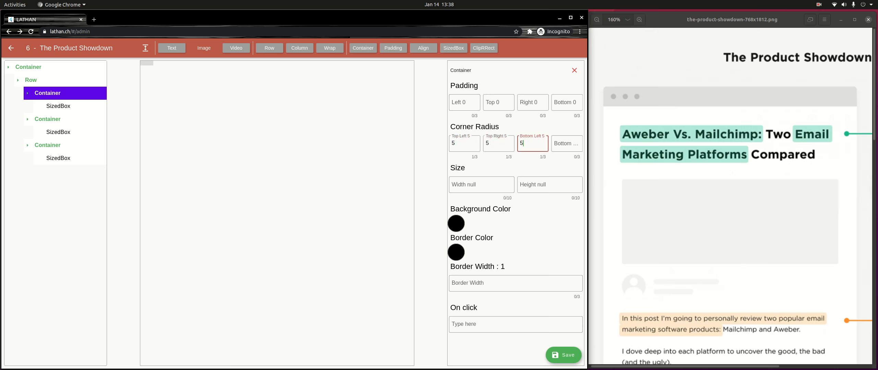
key("Tab")
type("5")
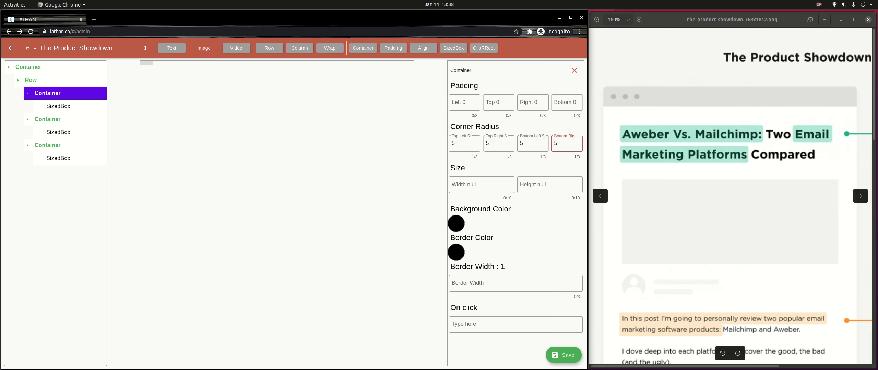
left_click(456, 223)
left_click(185, 194)
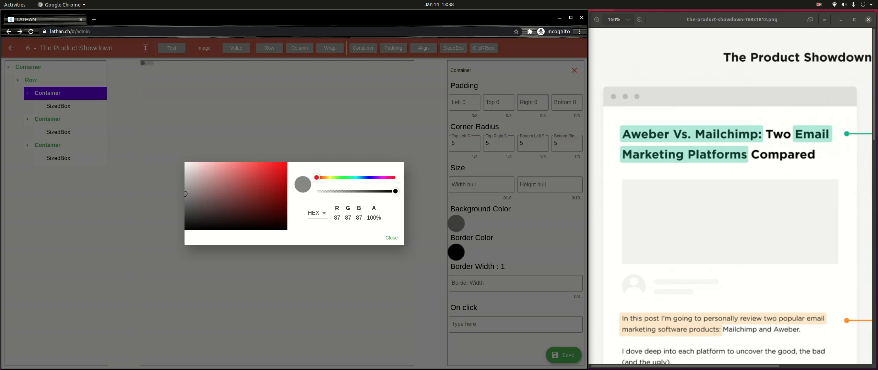
Step: Give the second Container a grey background
left_click(391, 238)
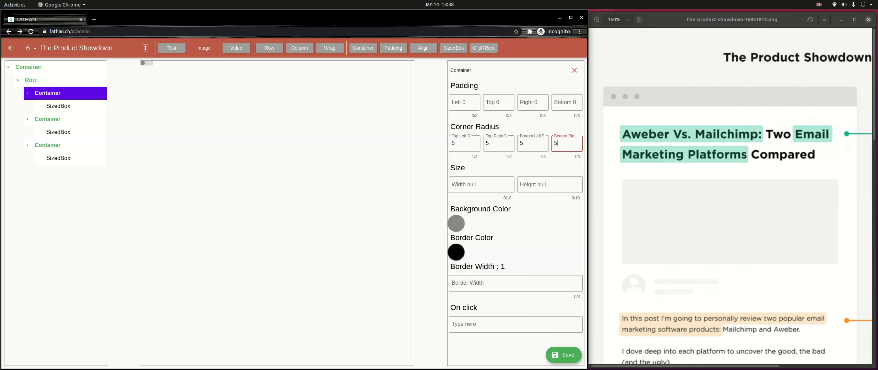
left_click(47, 119)
left_click(48, 119)
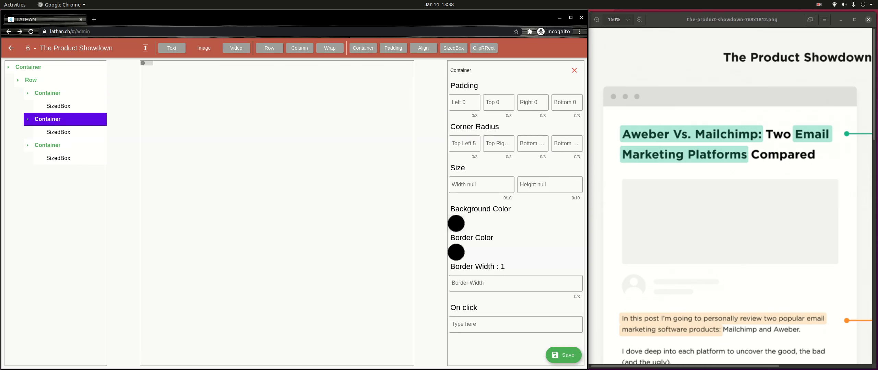
left_click(456, 224)
left_click_drag(194, 196, 186, 190)
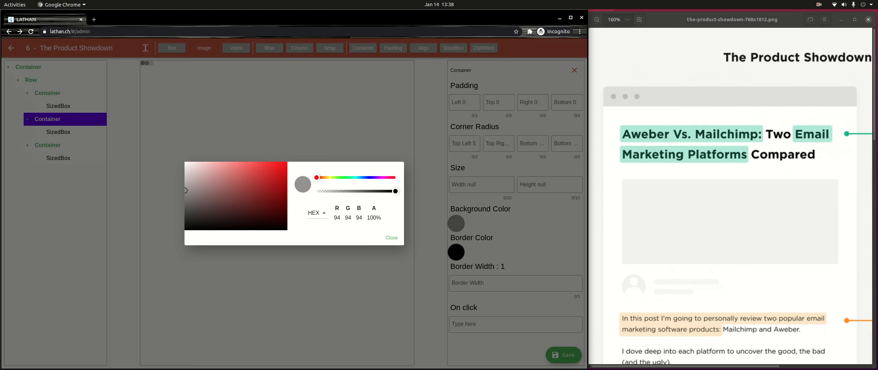
left_click(391, 237)
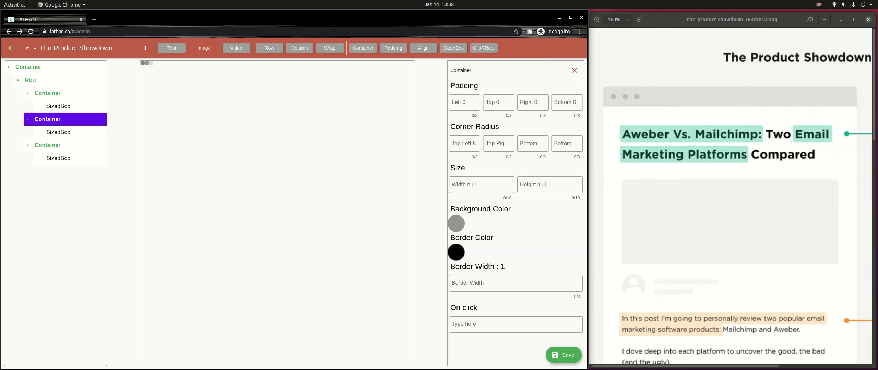
Step: Give the third Container a grey 8C8C8C background, then select the outer Container
left_click(48, 145)
left_click(47, 145)
left_click(456, 223)
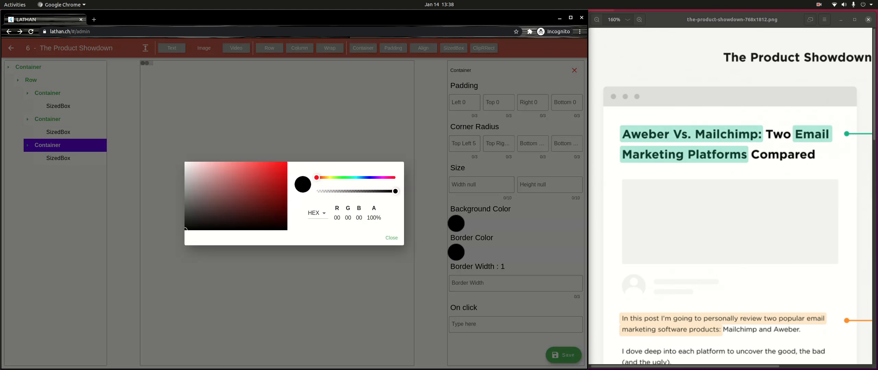
left_click_drag(185, 229, 186, 192)
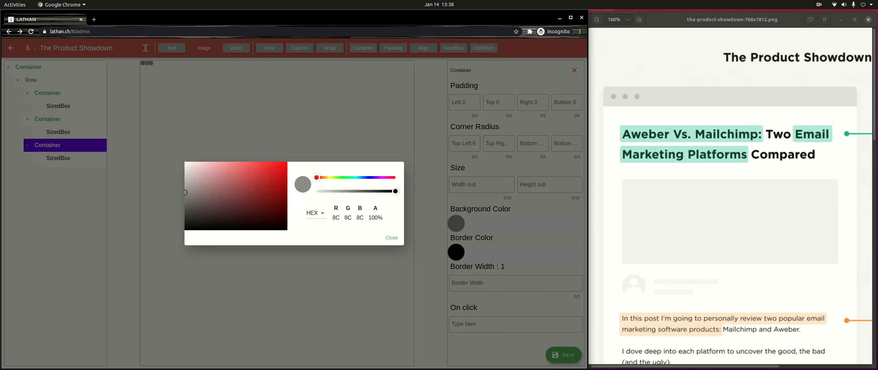
left_click(391, 238)
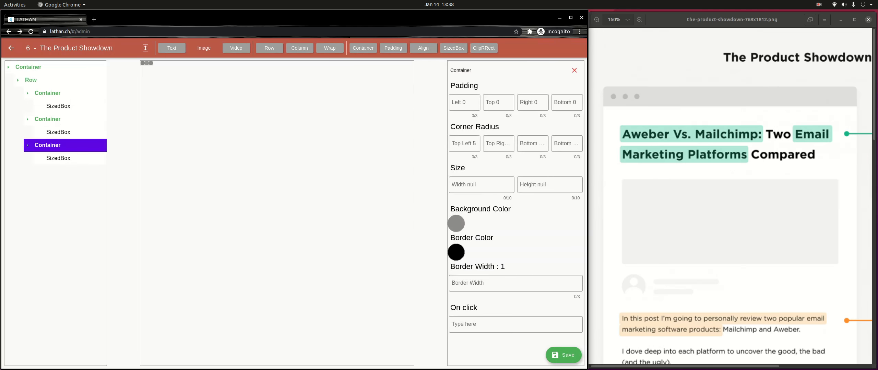
left_click(28, 68)
left_click(28, 67)
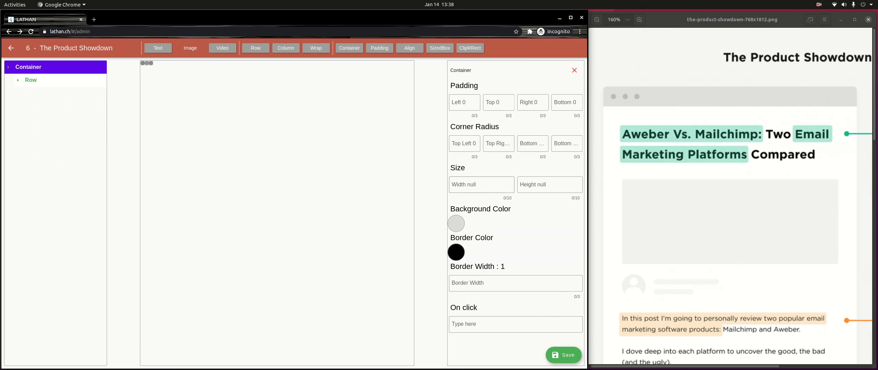
left_click(481, 185)
type("9999999999")
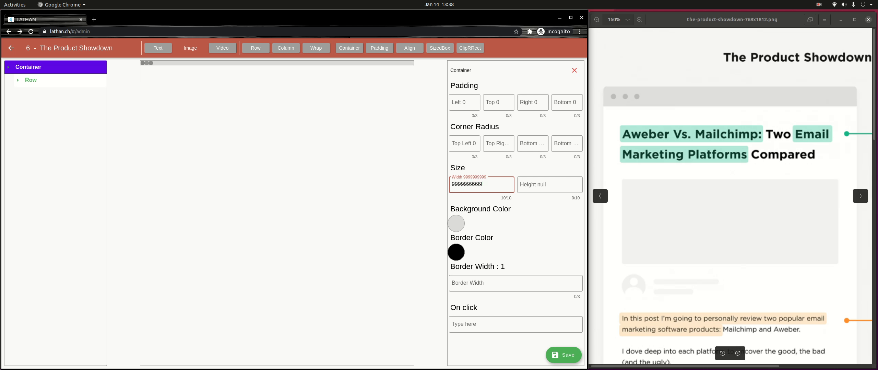
left_click(464, 103)
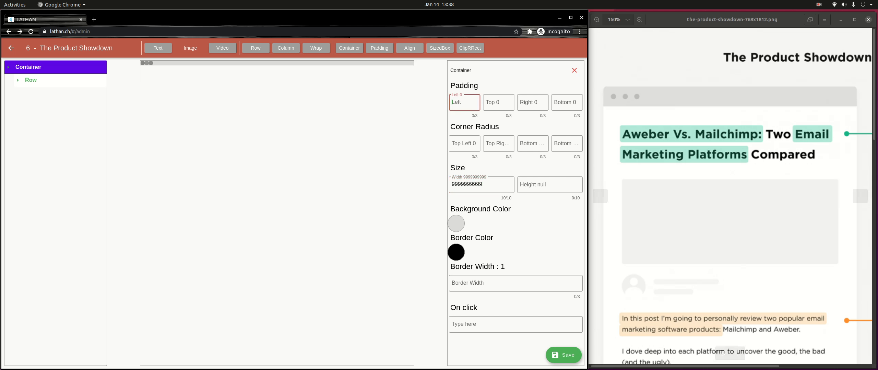
type("32")
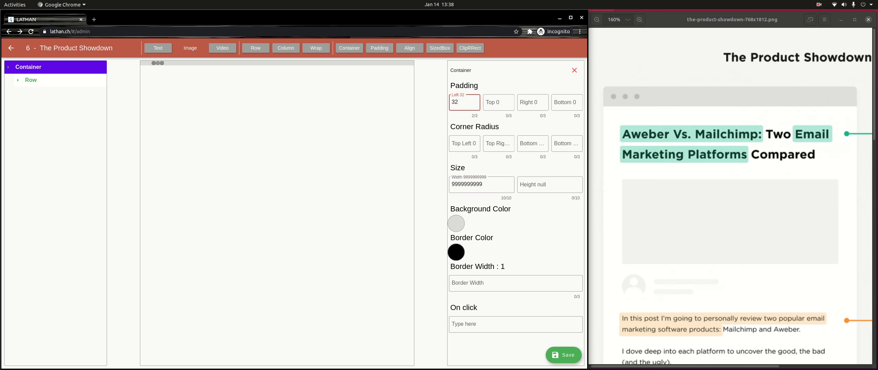
left_click(498, 103)
type("32")
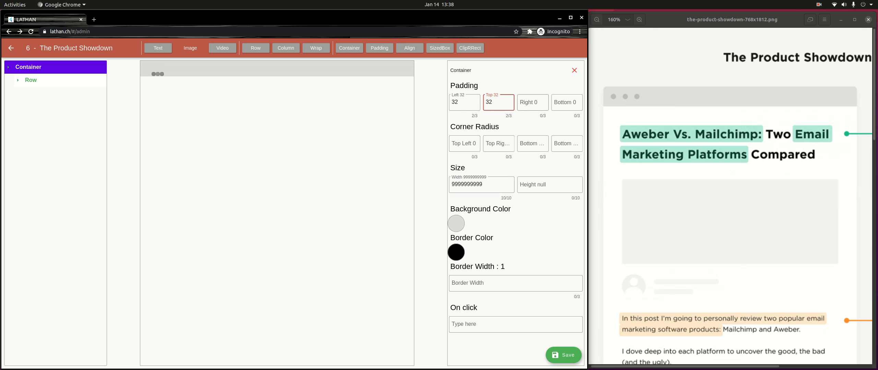
key("BackSpace")
key("BackSpace")
type("16")
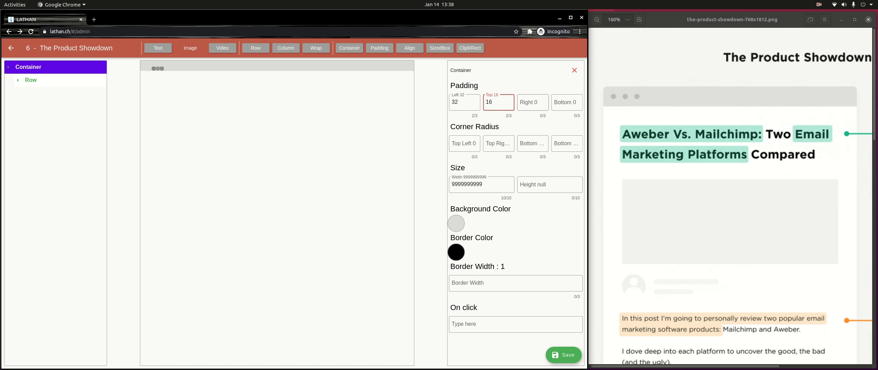
key("Tab")
type("16")
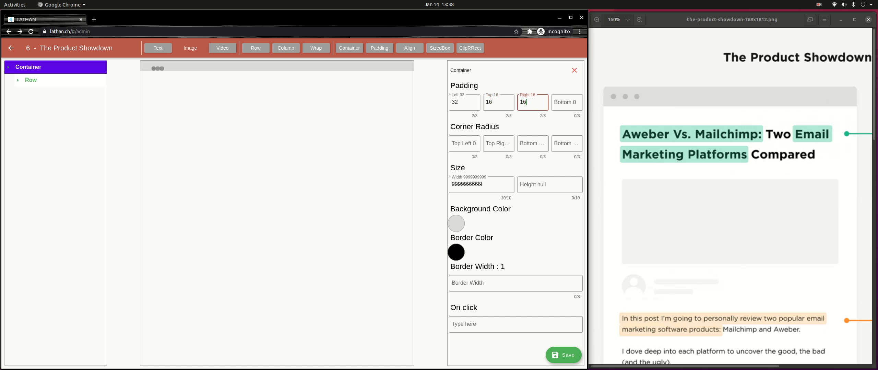
key("Tab")
type("16")
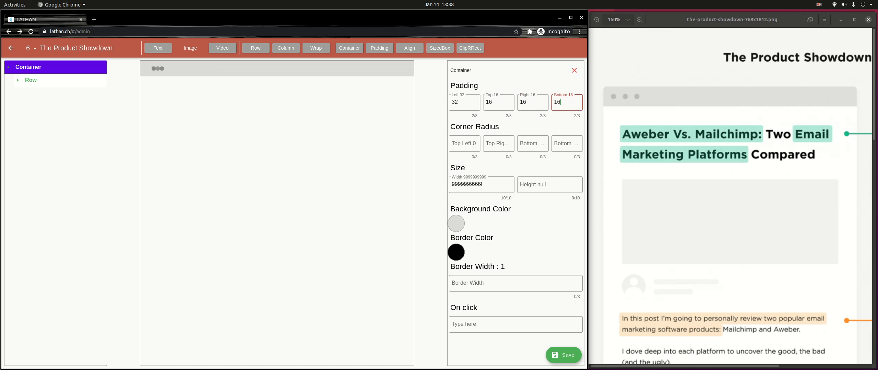
key("BackSpace")
key("BackSpace")
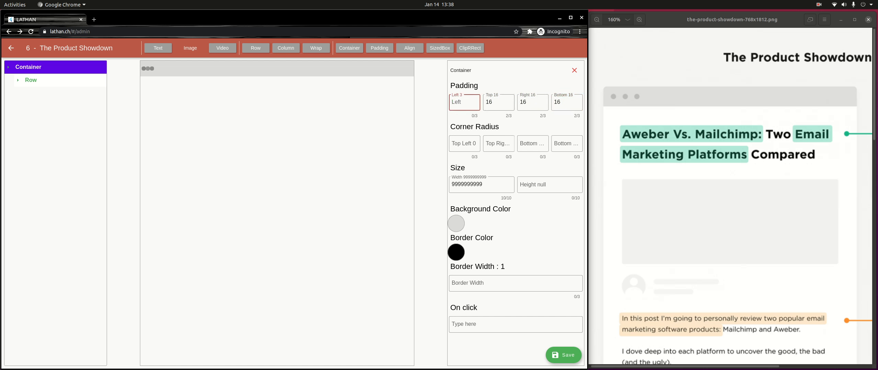
type("16")
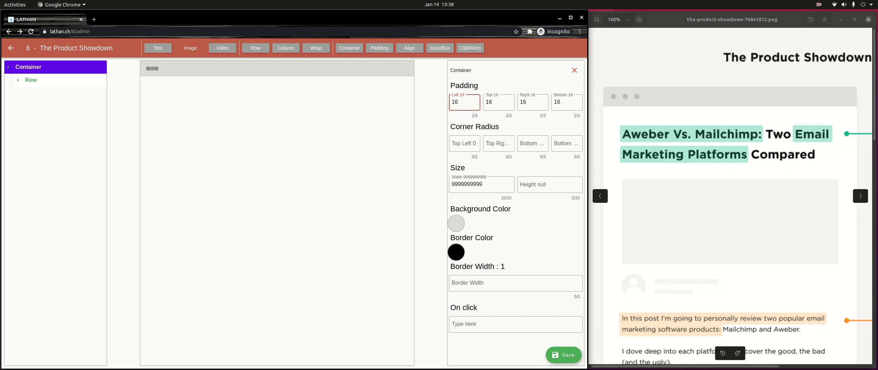
Step: Round the outer Container's top-left and top-right corners with radius 16
left_click(464, 144)
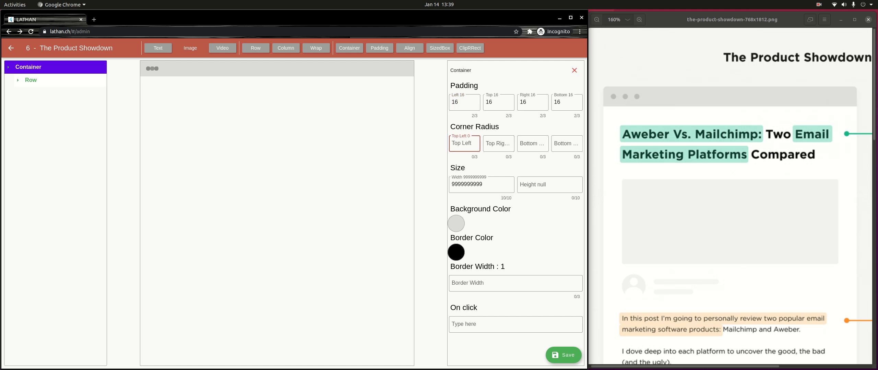
type("32")
key("BackSpace")
key("BackSpace")
type("24")
key("BackSpace")
key("BackSpace")
left_click(498, 143)
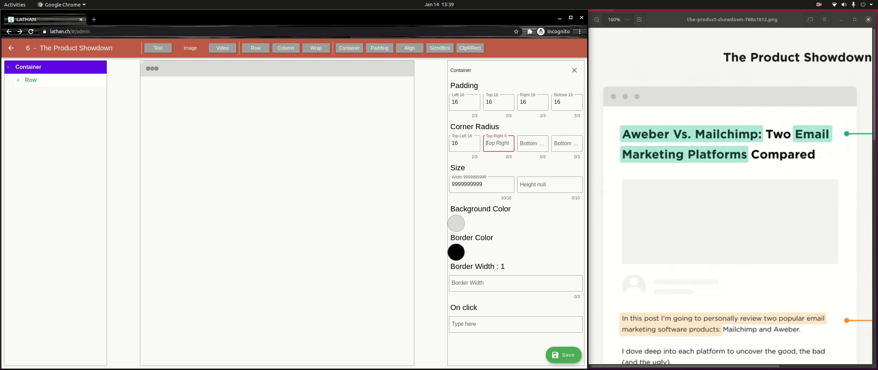
type("16")
scroll(730, 213, "down", 7)
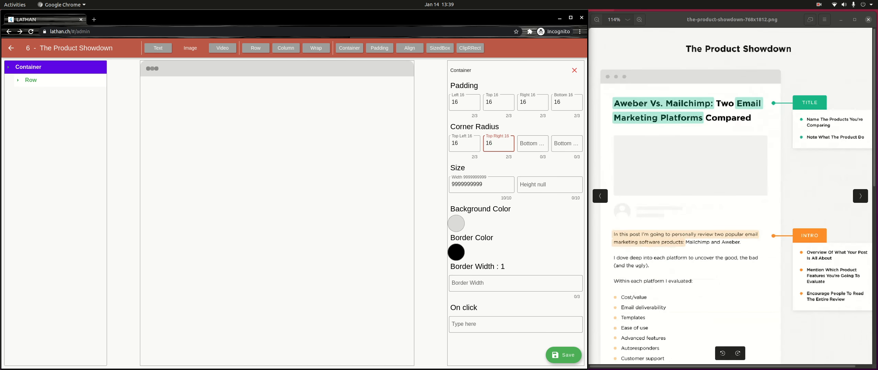
left_click_drag(730, 247, 731, 144)
left_click_drag(730, 219, 730, 55)
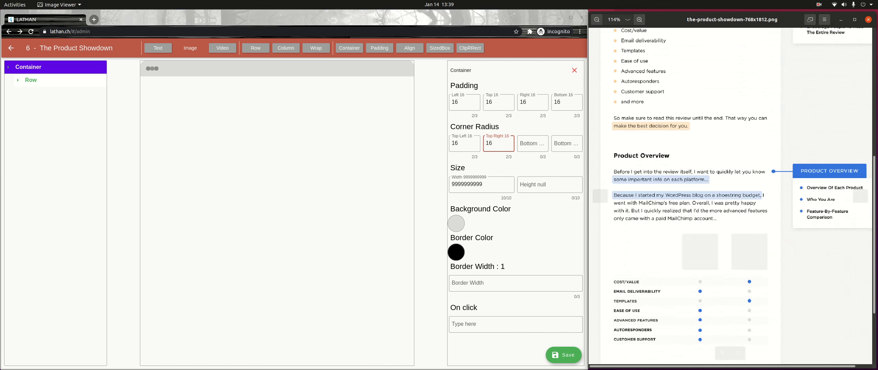
left_click_drag(731, 247, 730, 143)
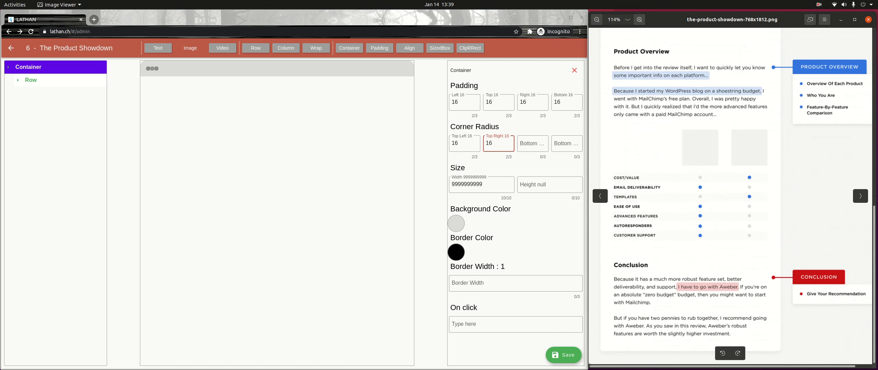
left_click_drag(730, 79, 730, 339)
left_click_drag(731, 137, 730, 248)
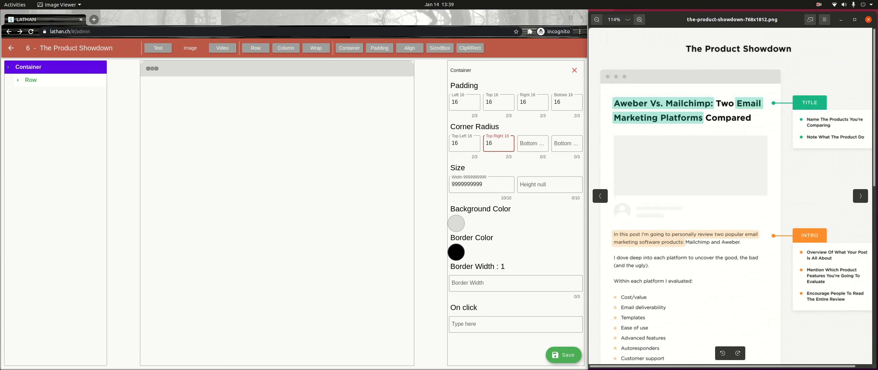
left_click(574, 70)
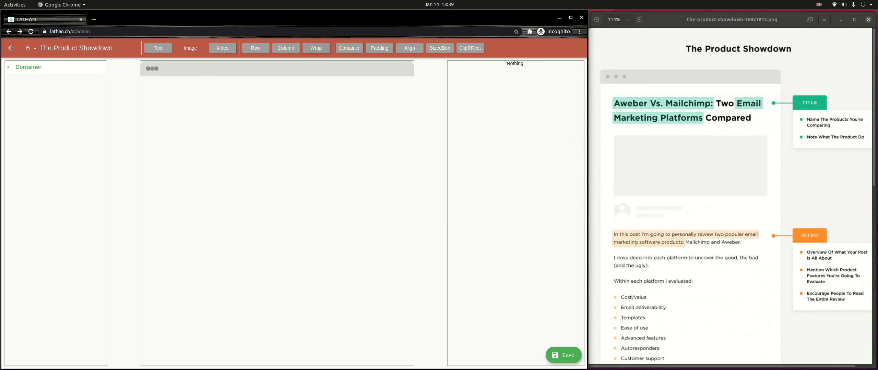
Step: Add a new Container with a white background
left_click(349, 48)
left_click(28, 80)
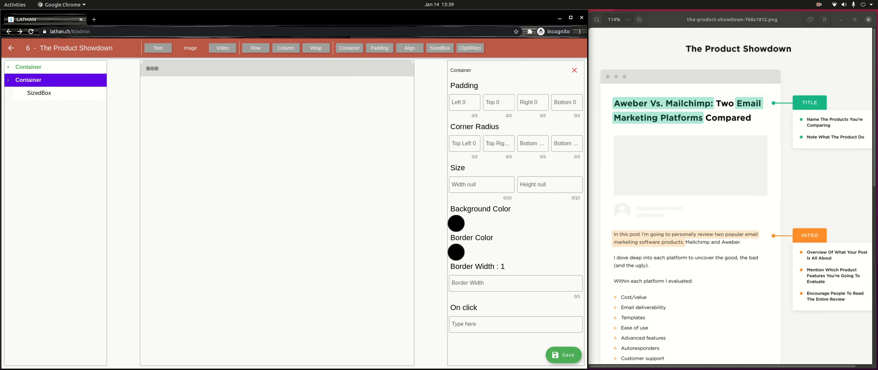
left_click(456, 224)
left_click_drag(216, 175, 184, 162)
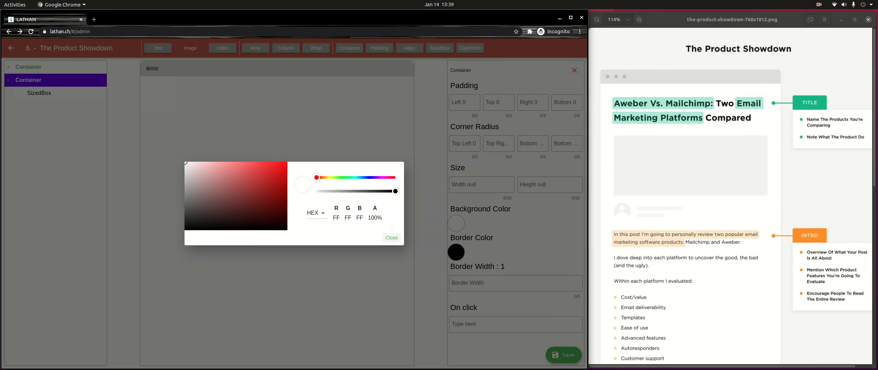
left_click(391, 238)
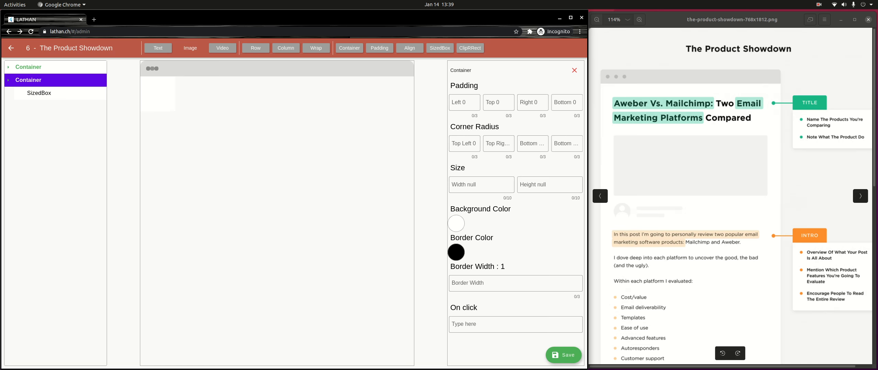
Step: Round the new Container's bottom-left and bottom-right corners to 16
left_click_drag(699, 309, 693, 71)
left_click_drag(696, 274, 701, 139)
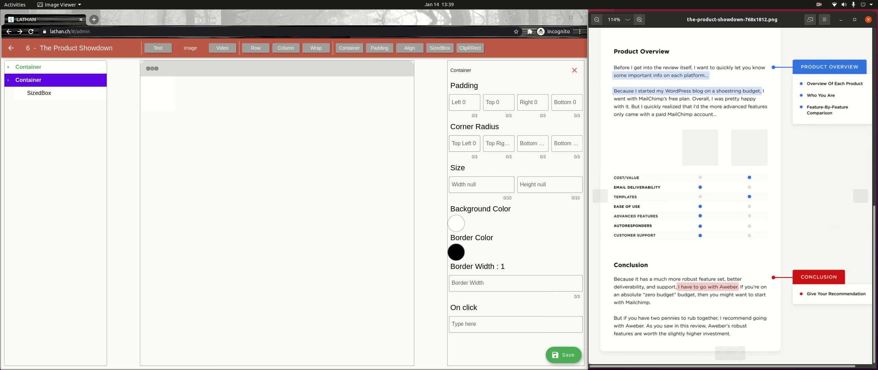
left_click(464, 143)
left_click(498, 144)
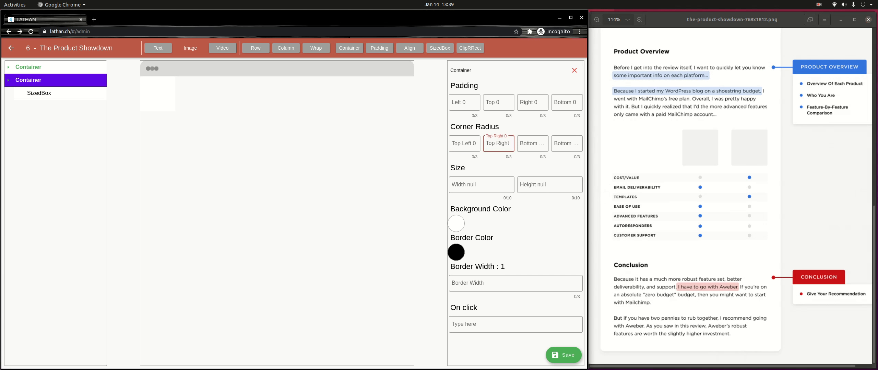
left_click(533, 144)
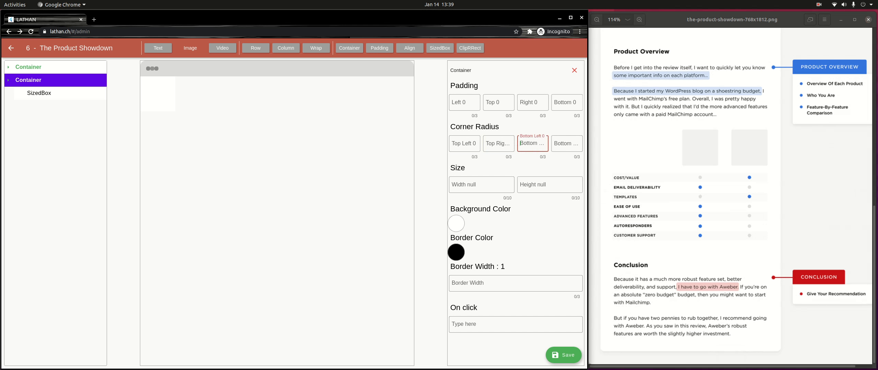
type("16")
left_click(576, 144)
type("16")
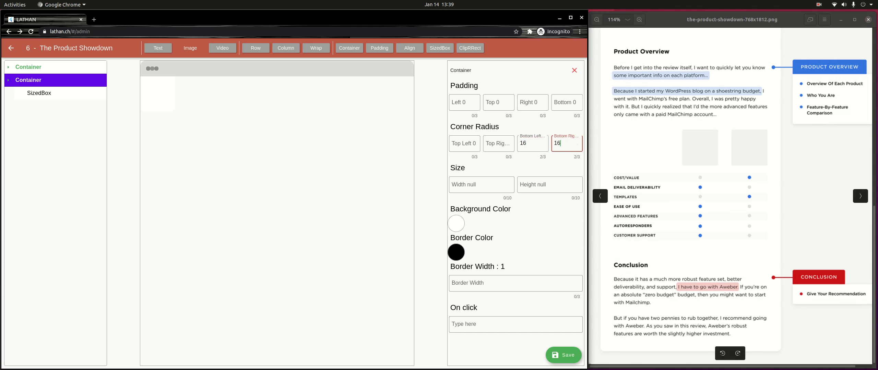
scroll(733, 195, "up", 10)
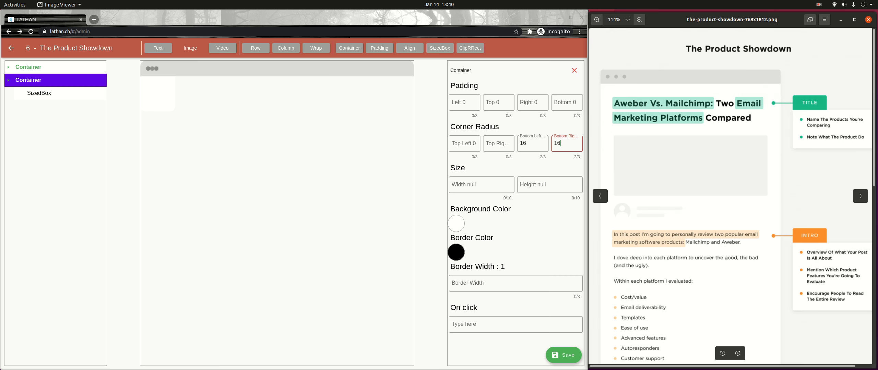
Step: Delete the SizedBox from the second Container
left_click(38, 81)
left_click(38, 80)
left_click(39, 93)
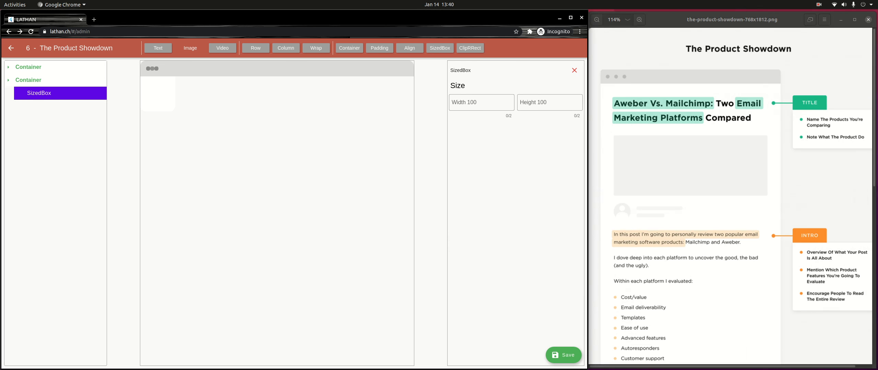
left_click(574, 70)
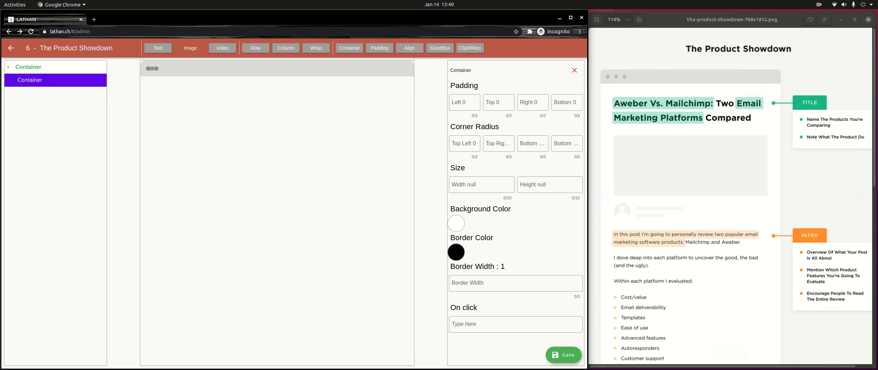
Step: Add a Column with a SelectableText inside the second Container and select the text
left_click(286, 47)
left_click(37, 93)
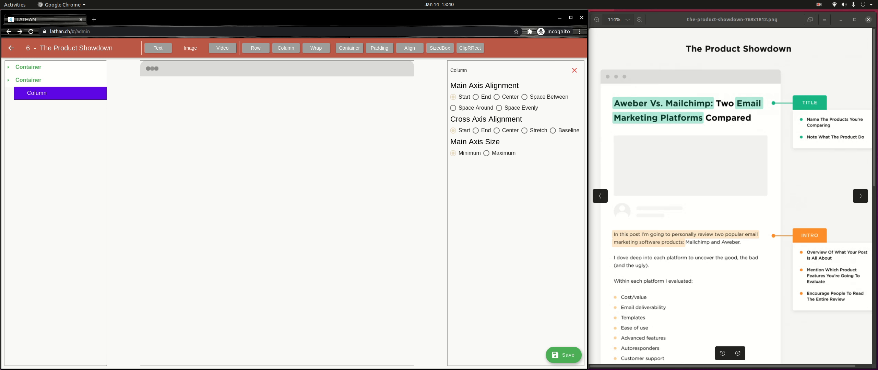
left_click(35, 93)
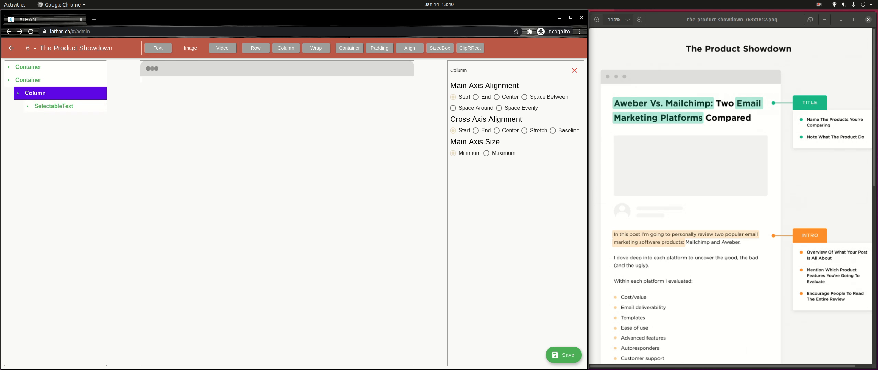
left_click(54, 106)
left_click(58, 119)
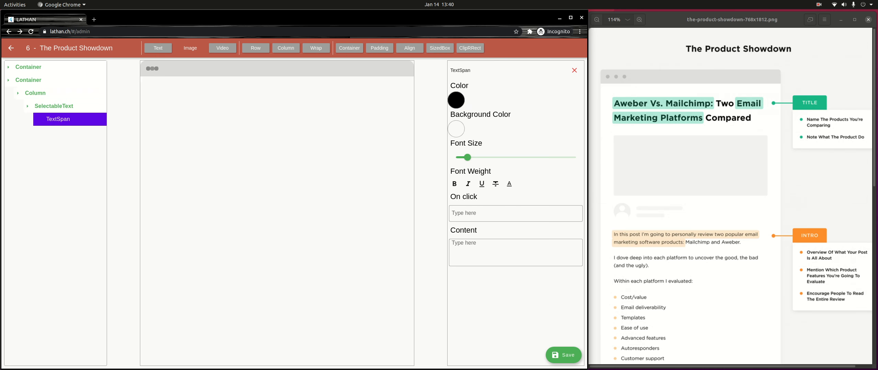
left_click(58, 119)
left_click(54, 106)
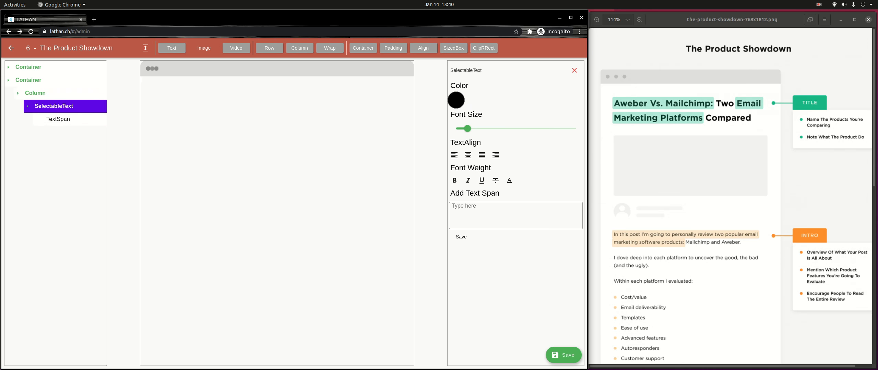
Step: Add four title spans: 'Aweber Vs. Mailchimp', 'Two', 'Email Marketing Platform' and 'Compared'
left_click(452, 206)
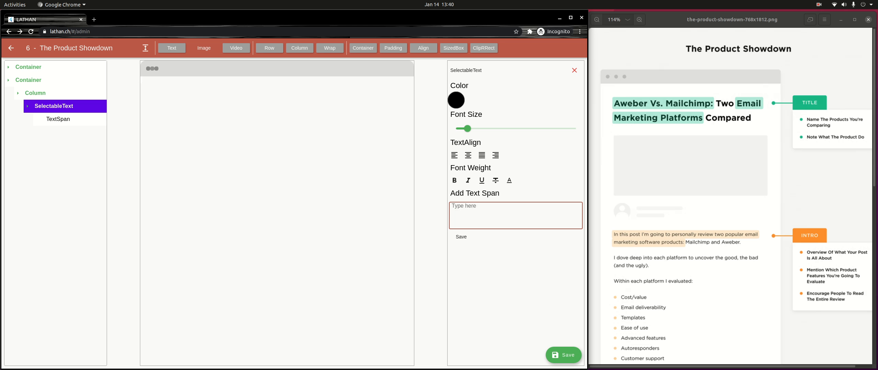
type("Aweber Vs. Mailchimp:")
left_click(461, 236)
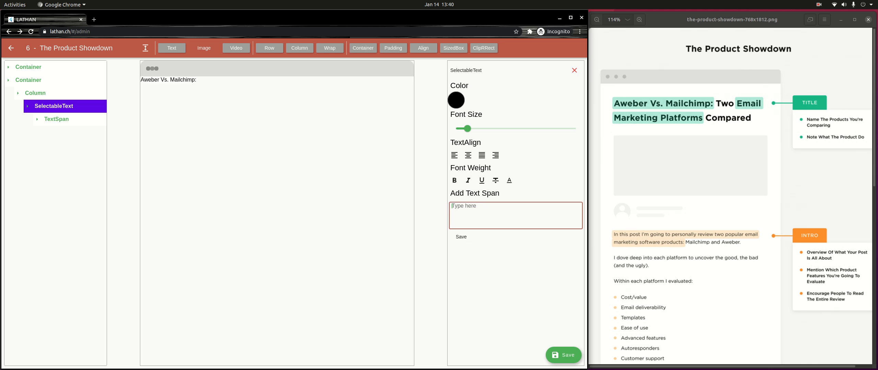
type("Two")
left_click(461, 236)
type("Email Marketing Platforms")
left_click(461, 237)
type("C")
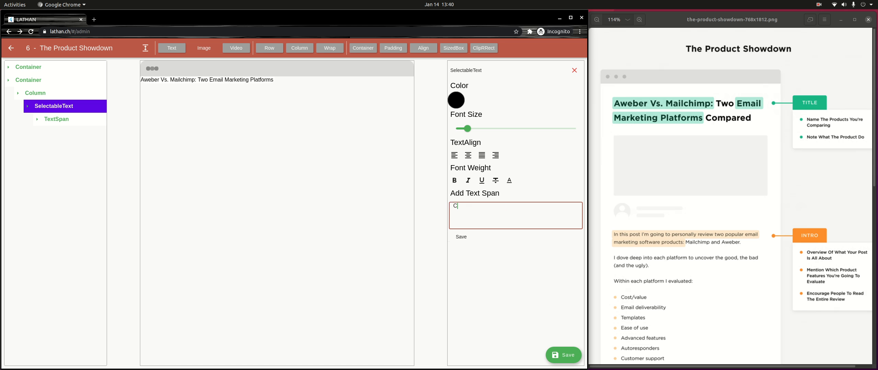
type("ompared")
left_click(460, 236)
Step: Give the 'Aweber Vs. Mailchimp:' span a teal background highlight and a larger font size
left_click(56, 120)
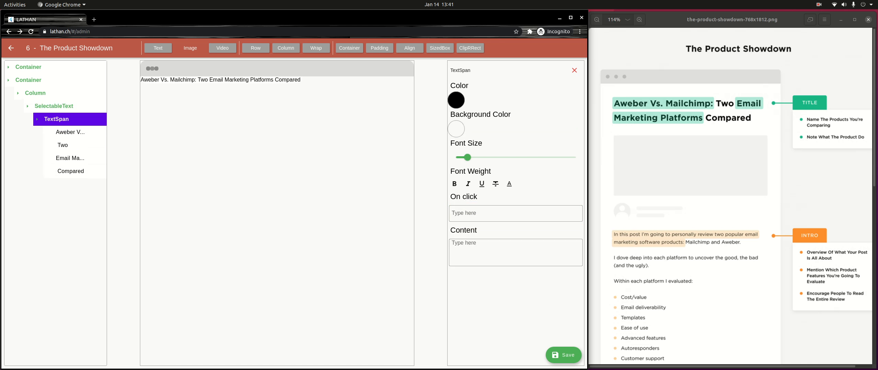
left_click(70, 132)
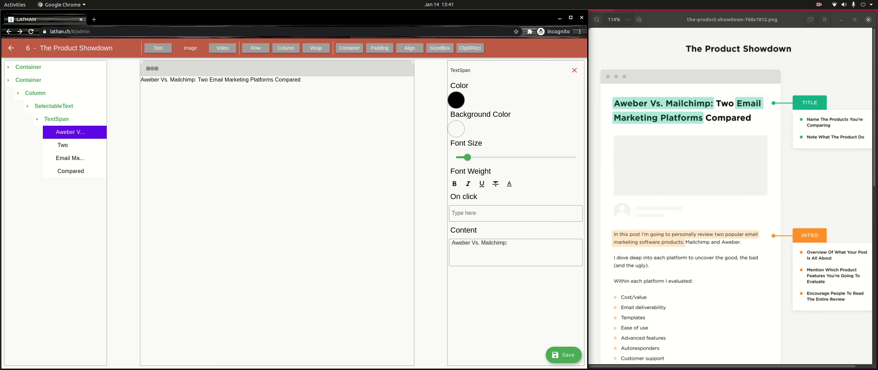
left_click(456, 129)
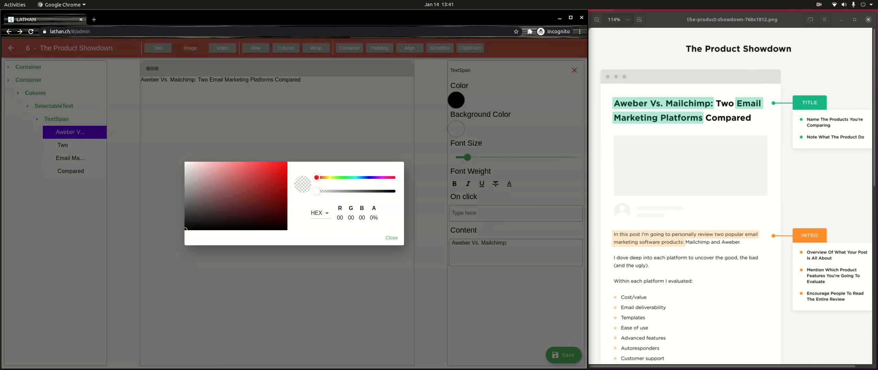
left_click(352, 177)
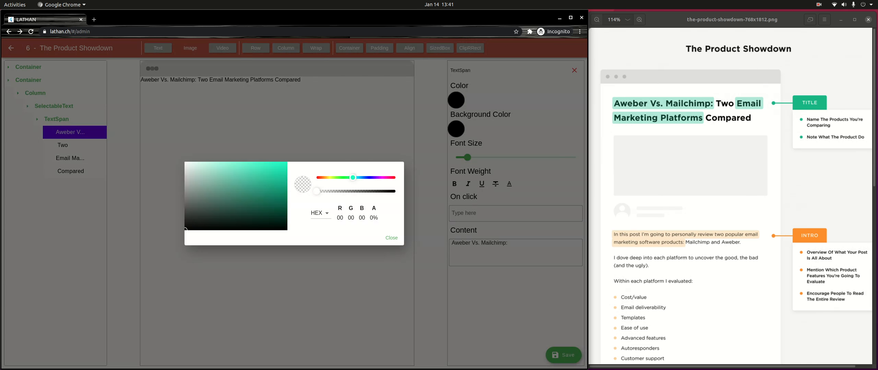
left_click_drag(353, 177, 355, 177)
left_click_drag(243, 164, 236, 170)
left_click(391, 238)
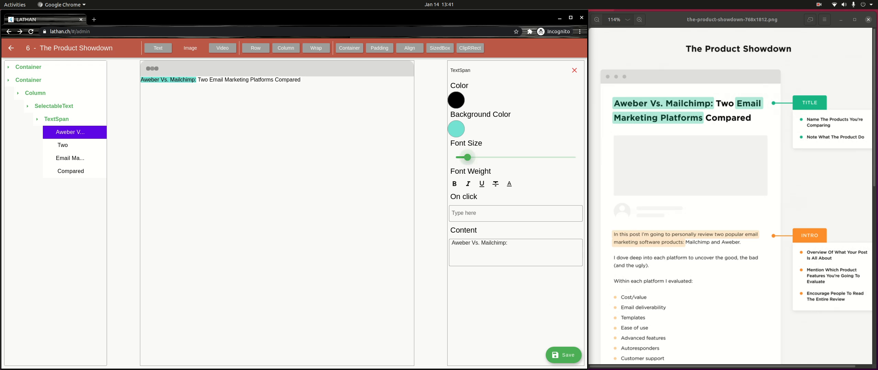
left_click_drag(467, 157, 479, 158)
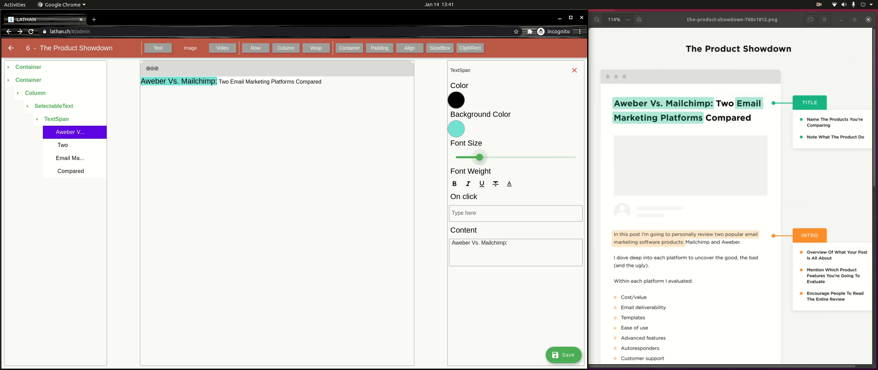
Step: Enlarge 'Two', and give 'Email Marketing Platforms' a teal highlight and larger font
left_click(65, 145)
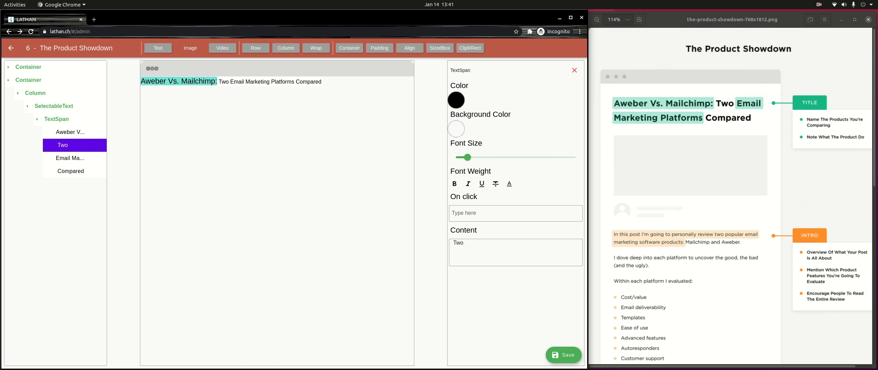
left_click_drag(467, 157, 480, 157)
left_click(70, 158)
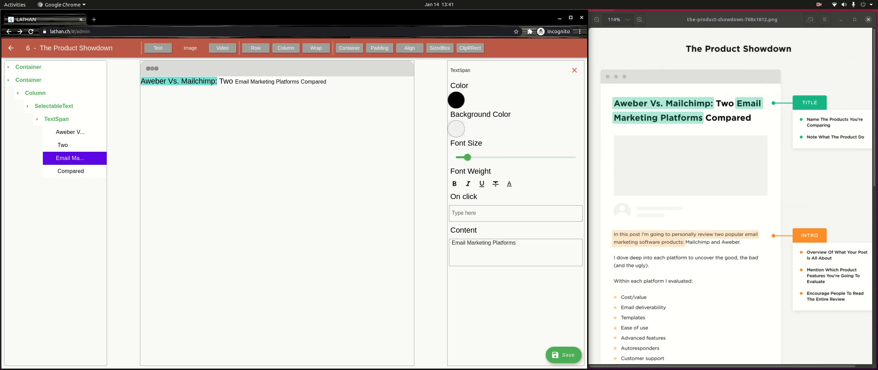
left_click(456, 129)
left_click_drag(316, 177, 353, 177)
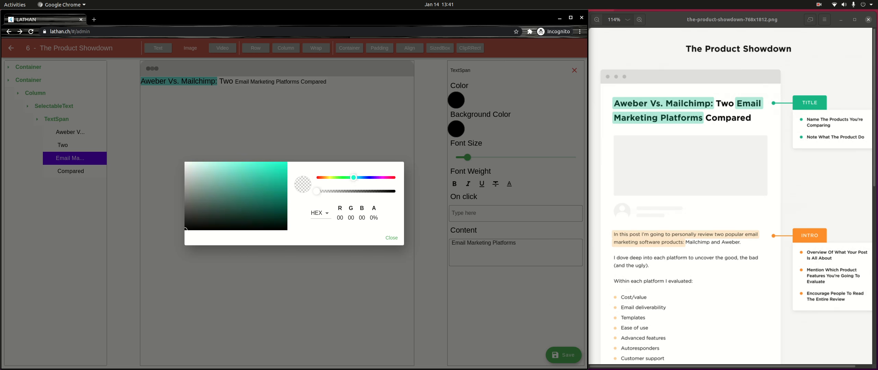
mouse_move(238, 174)
left_mouse_down()
mouse_move(248, 176)
mouse_move(245, 170)
left_mouse_up()
left_click(467, 158)
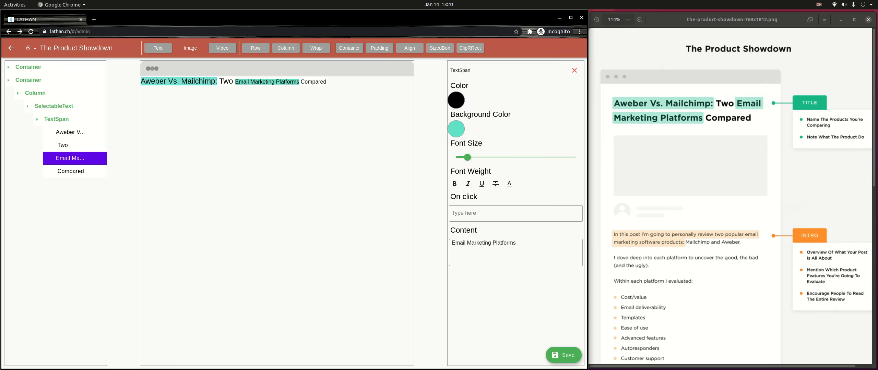
left_click_drag(466, 157, 479, 157)
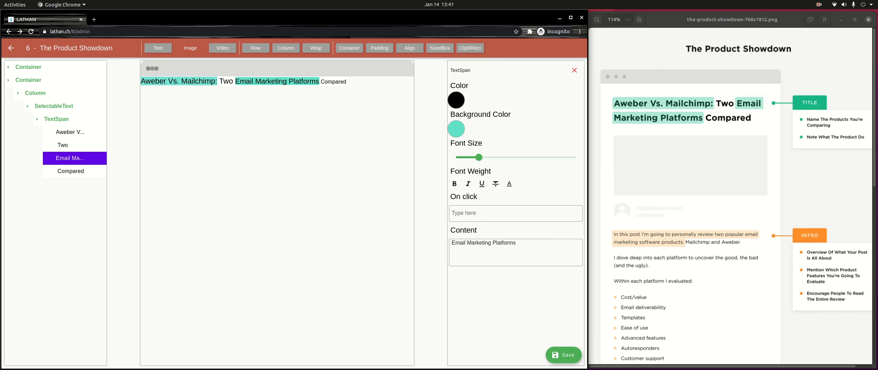
Step: Enlarge the 'Compared' span, then select the whole SelectableText title element
left_click(71, 171)
left_click_drag(468, 157, 479, 158)
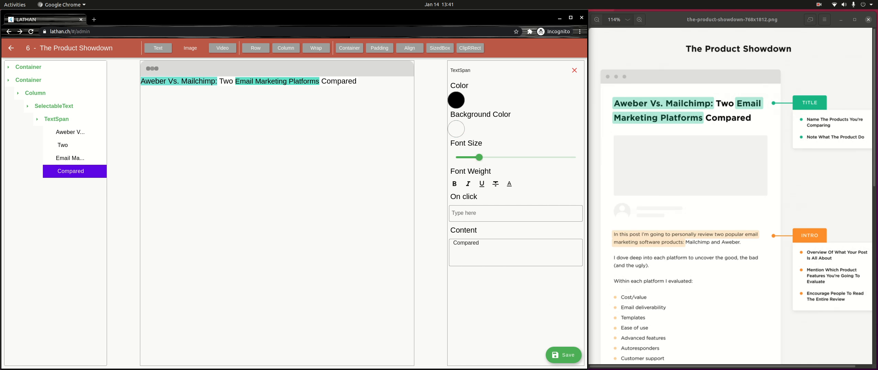
left_click(57, 119)
left_click(57, 119)
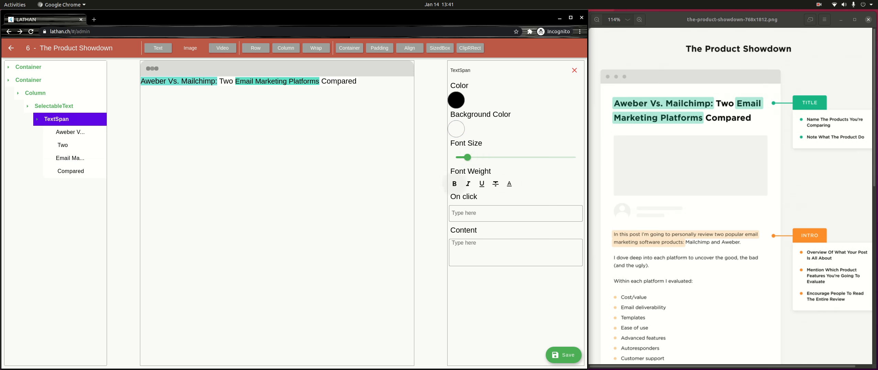
left_click(54, 106)
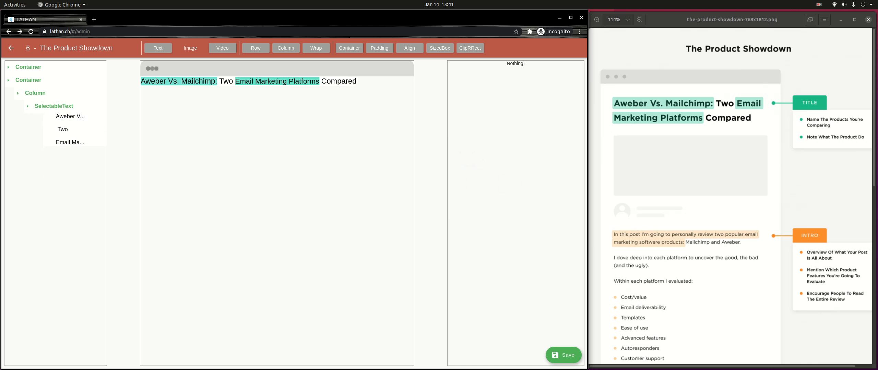
Step: Bold each title span: Two, Email Marketing Platforms, Aweber Vs. Mailchimp: and Compared
left_click(54, 106)
left_click(457, 181)
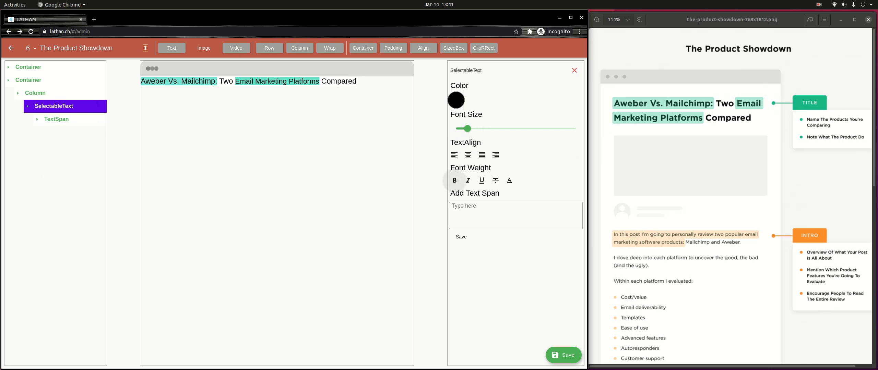
left_click(57, 119)
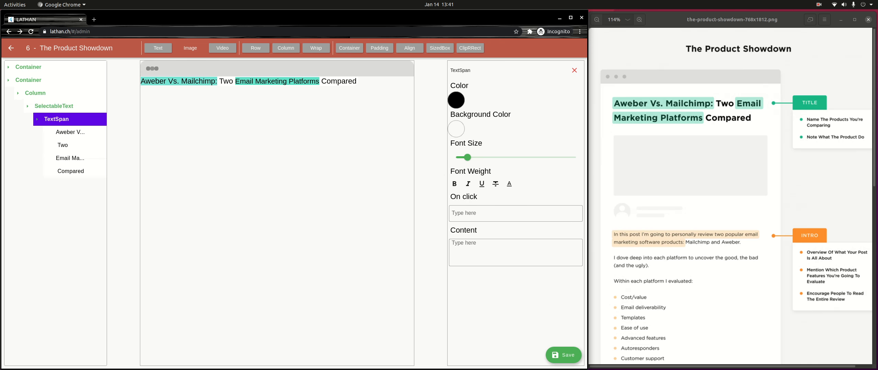
left_click(63, 145)
left_click(454, 183)
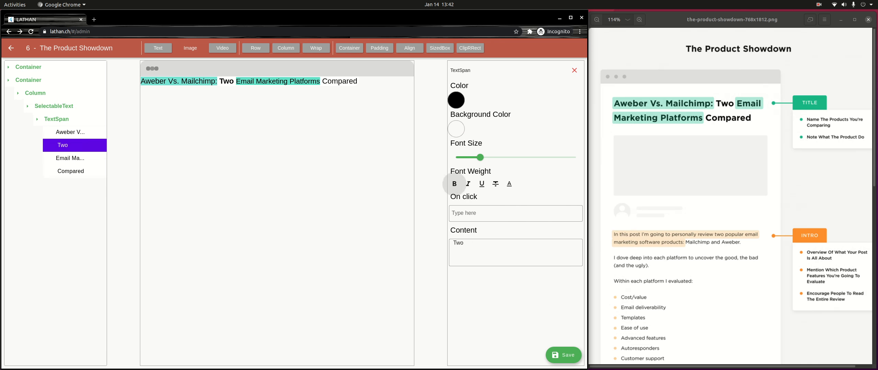
left_click(63, 159)
left_click(454, 184)
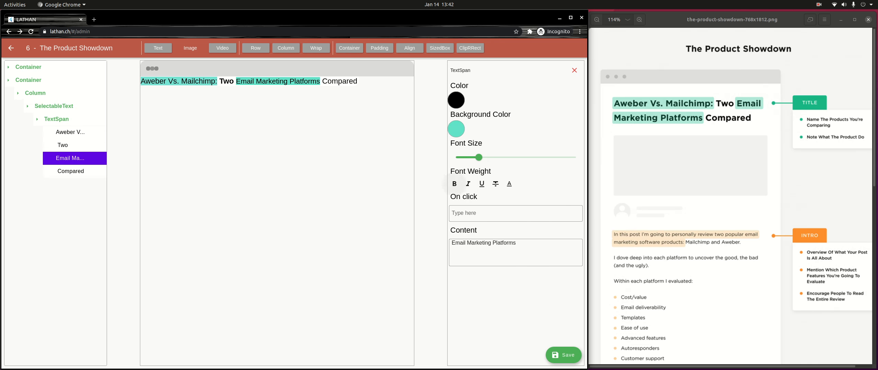
left_click(69, 132)
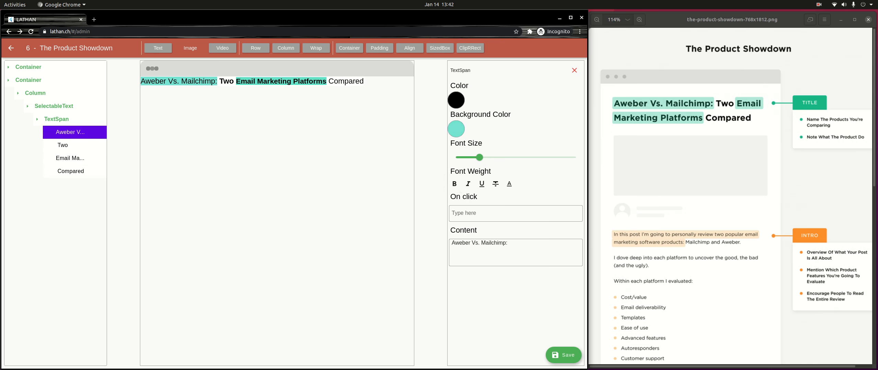
left_click(454, 183)
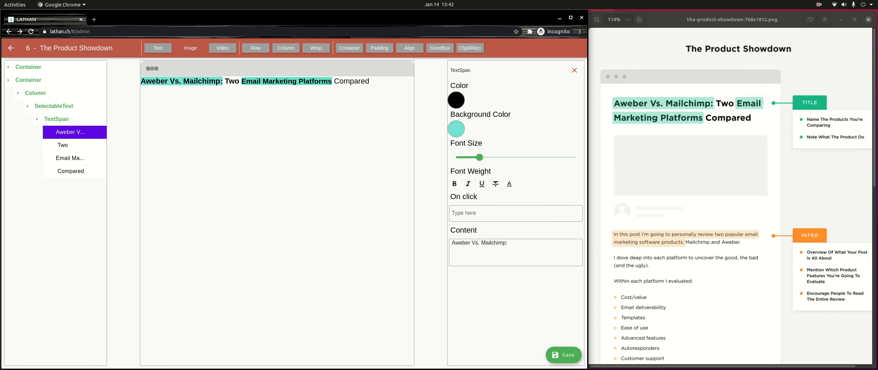
left_click(71, 171)
left_click(455, 184)
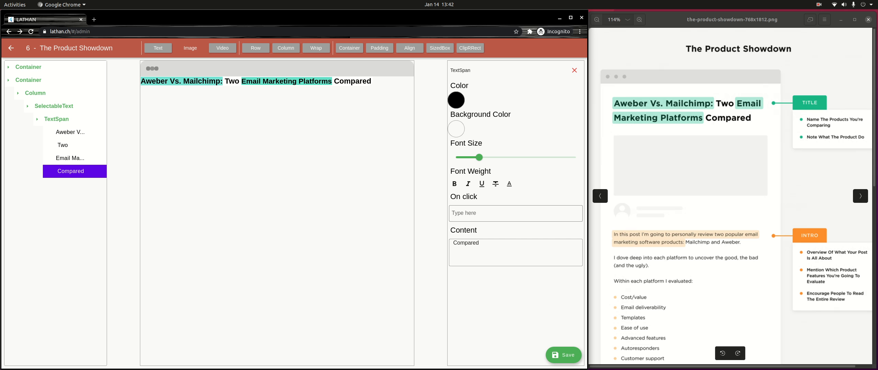
left_click(28, 80)
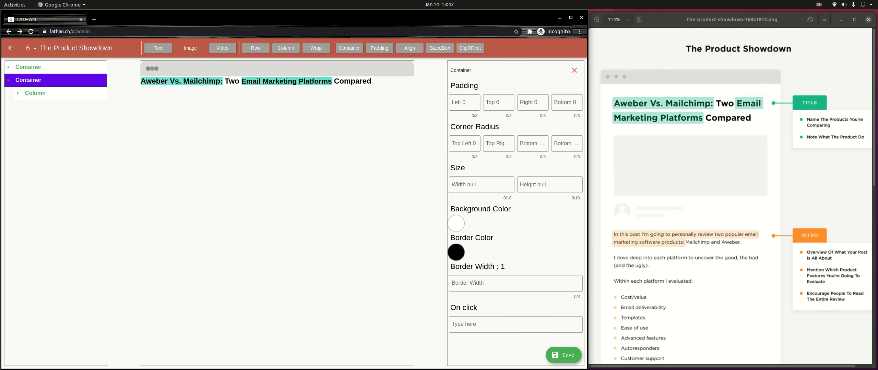
Step: Set the title container's padding to 32 on each side
left_click(464, 103)
type("32")
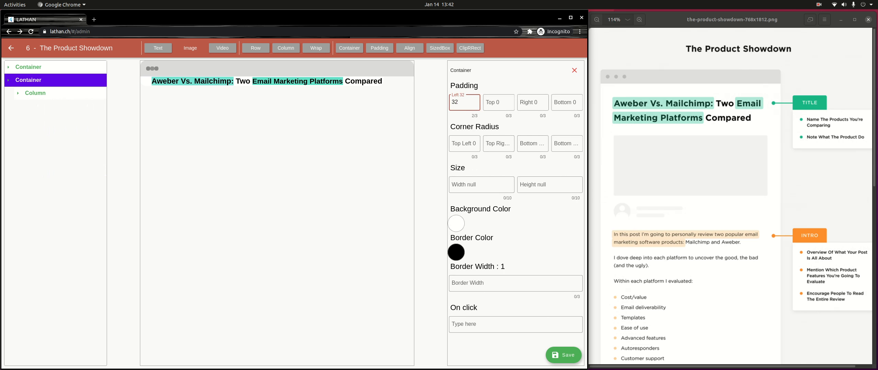
key("Tab")
type("32")
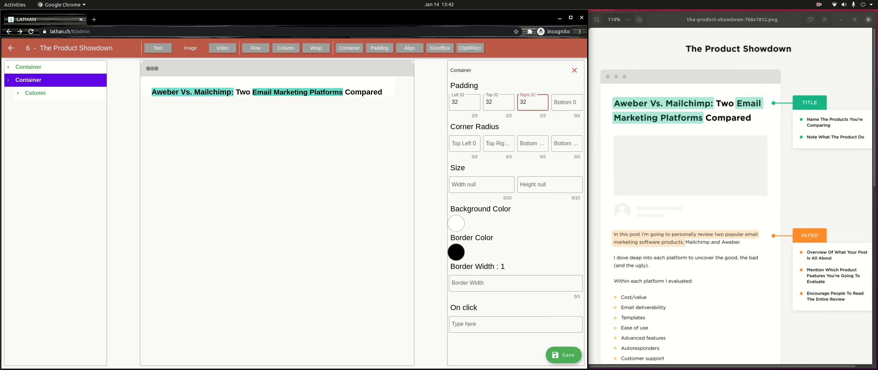
key("Tab")
type("32")
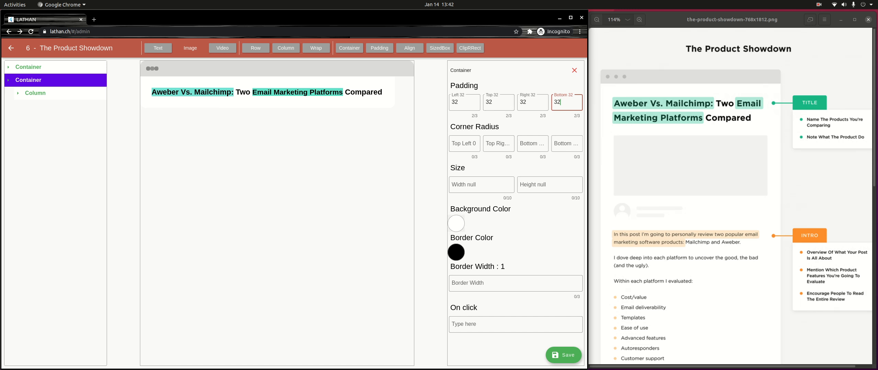
left_click(456, 224)
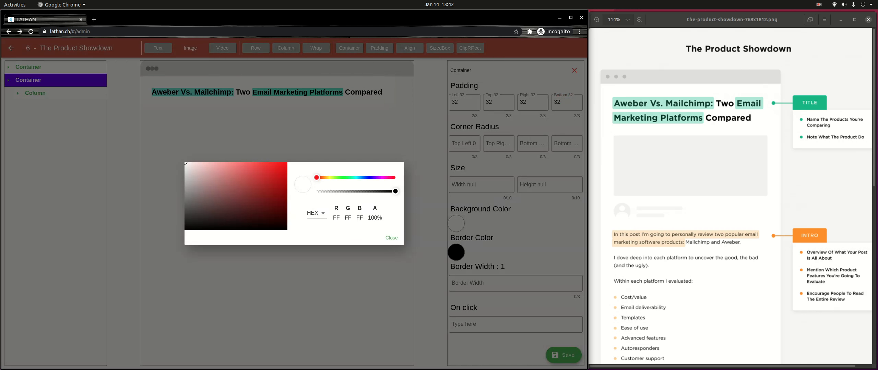
left_click(271, 194)
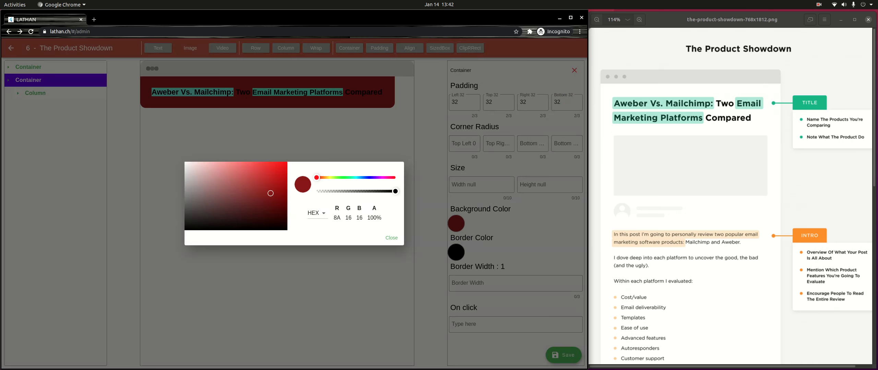
left_click_drag(270, 193, 271, 194)
left_click(391, 238)
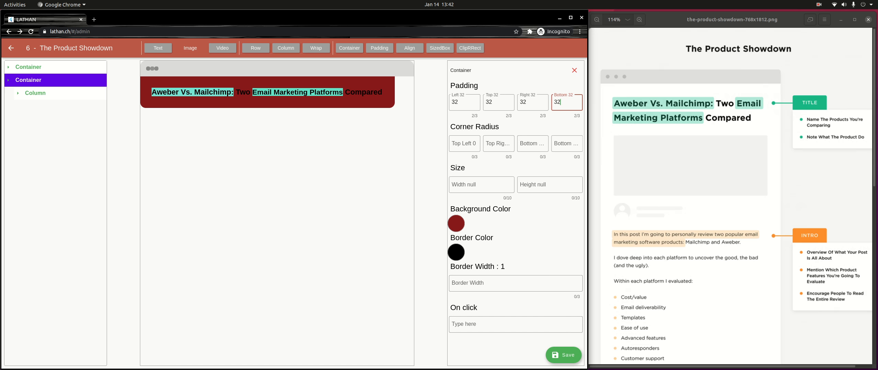
left_click(481, 185)
type("9999999999")
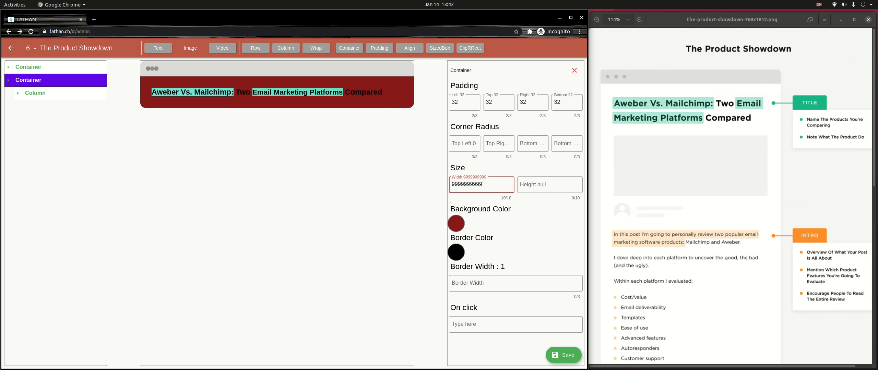
Step: Change the title container's background to a near-white shade
left_click(456, 223)
left_click(185, 164)
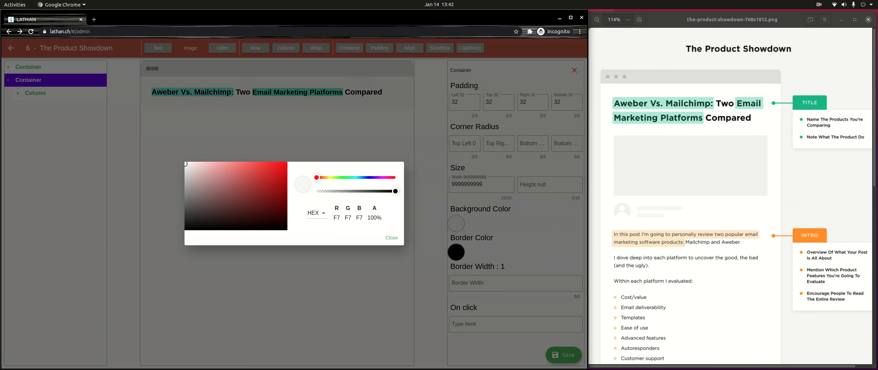
mouse_move(184, 165)
left_mouse_down()
mouse_move(198, 169)
mouse_move(185, 162)
left_mouse_up()
left_click(391, 237)
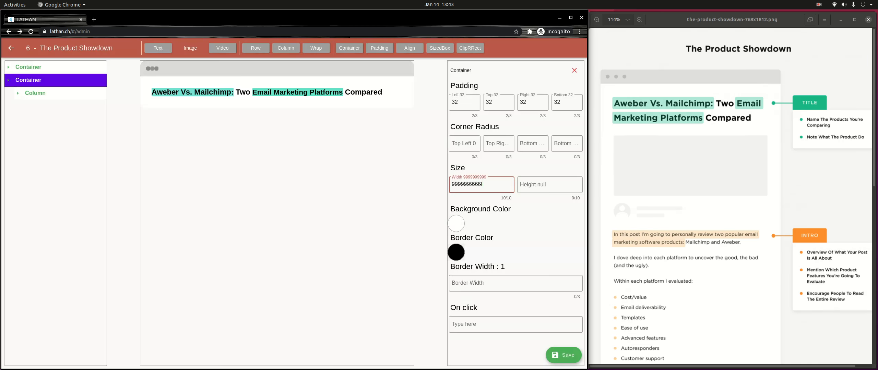
Step: Lighten the container's border colour and set its border width to 2
left_click(456, 253)
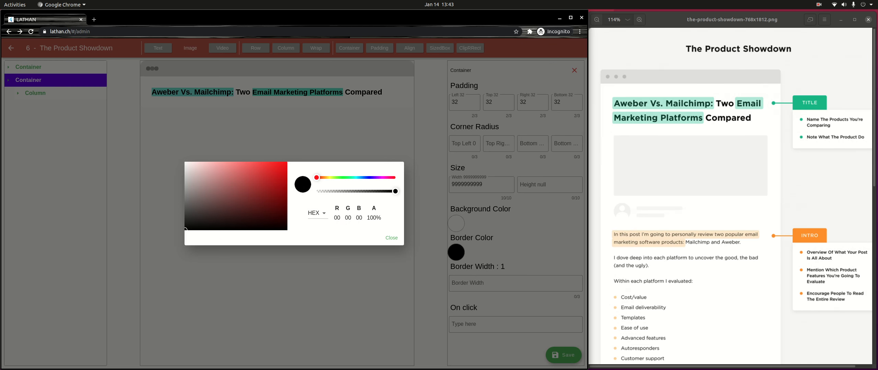
mouse_move(186, 164)
left_mouse_down()
mouse_move(196, 166)
mouse_move(185, 175)
left_mouse_up()
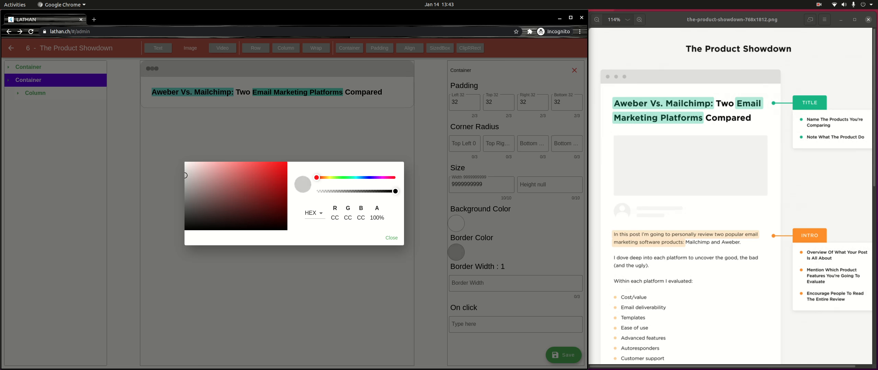
left_click(392, 237)
left_click(480, 284)
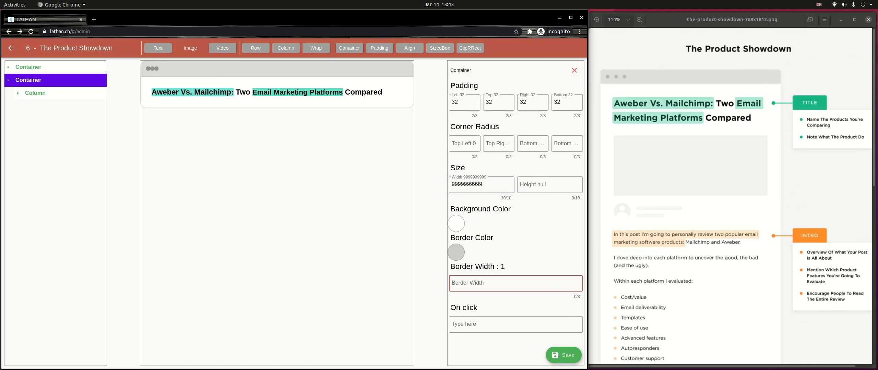
type("2")
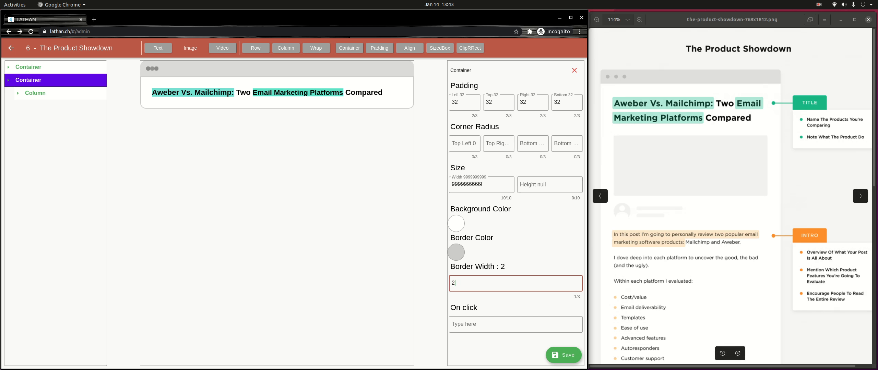
left_click(36, 93)
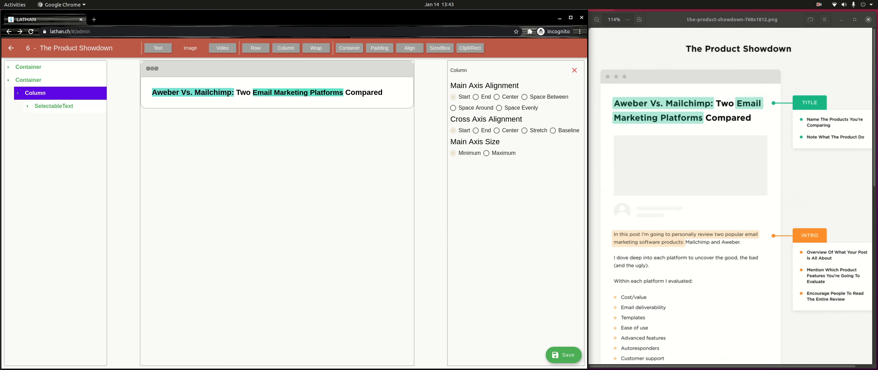
Step: Insert the Appointments screenshot file from Downloads into the Column beneath the title
left_click(54, 107)
left_click(54, 106)
left_click(36, 93)
left_click(36, 94)
left_click(189, 48)
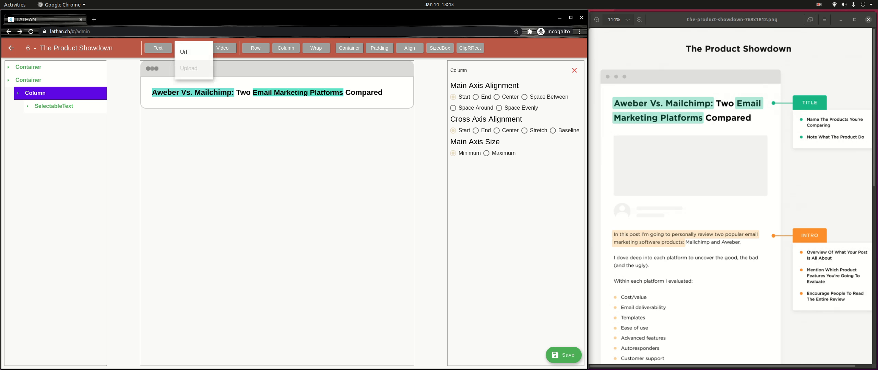
left_click(192, 52)
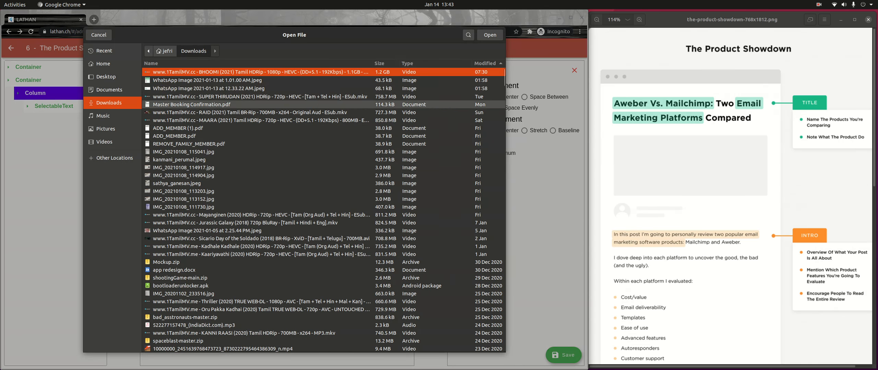
left_click(209, 89)
left_click(490, 35)
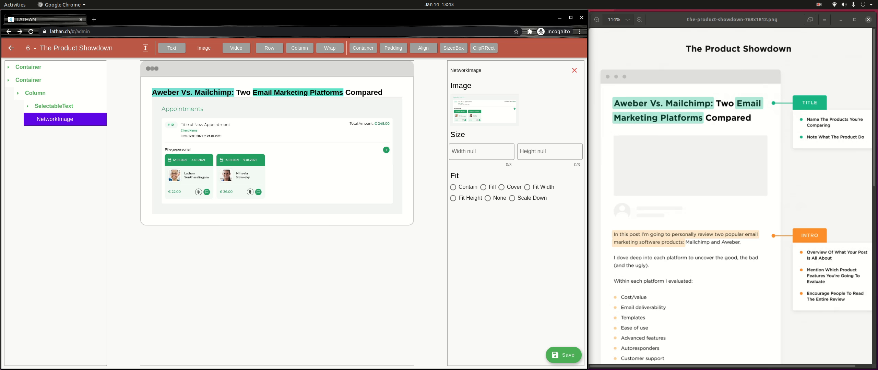
Step: Wrap the screenshot in Padding with top 32 and set its width to 999
left_click(393, 48)
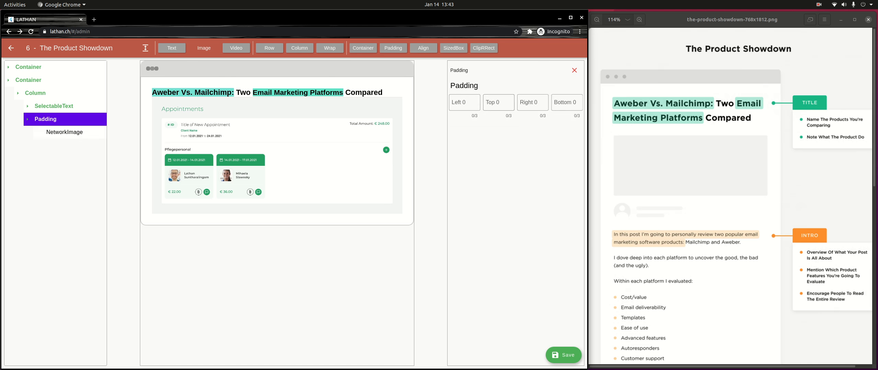
left_click(499, 102)
type("32")
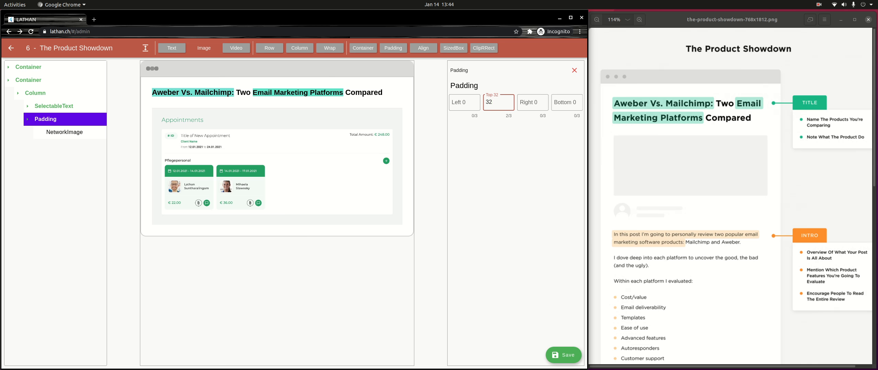
left_click(42, 137)
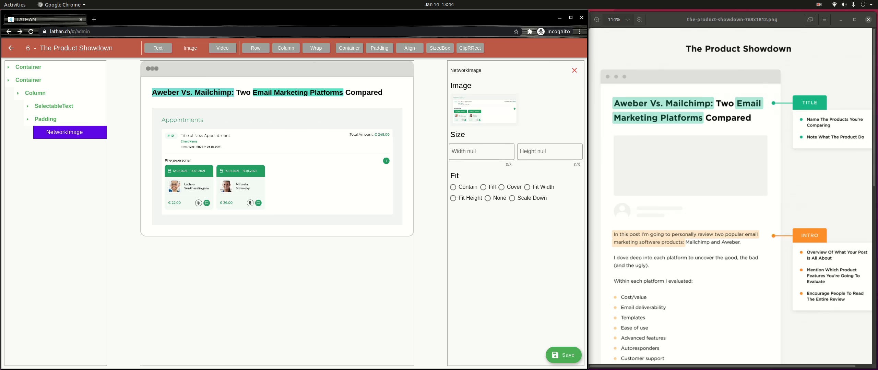
left_click(481, 152)
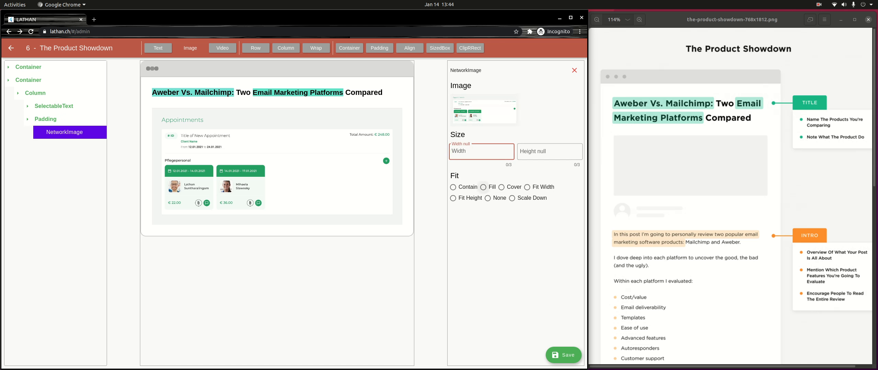
type("999")
Step: Add an empty Row to the Column below the screenshot
left_click(28, 119)
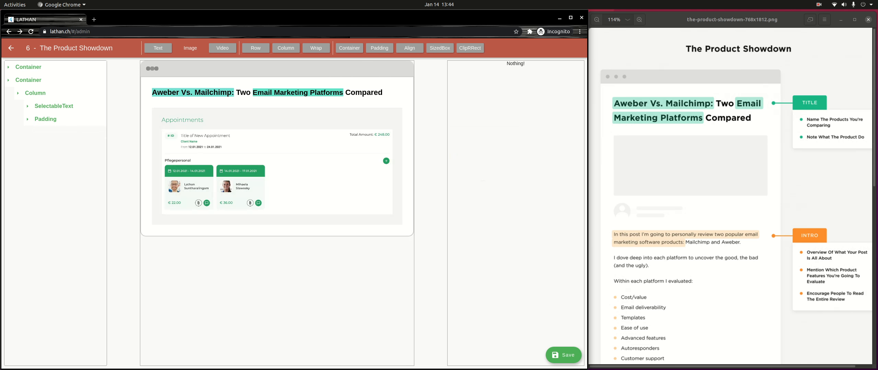
left_click(35, 93)
left_click(35, 93)
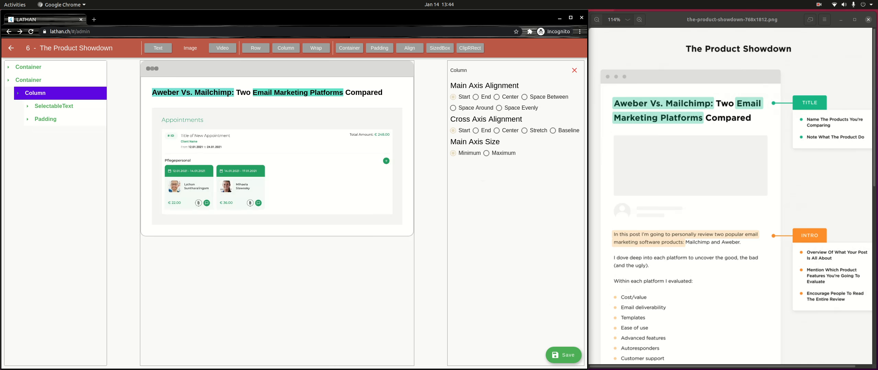
scroll(730, 206, "down", 2)
left_click_drag(730, 206, 730, 146)
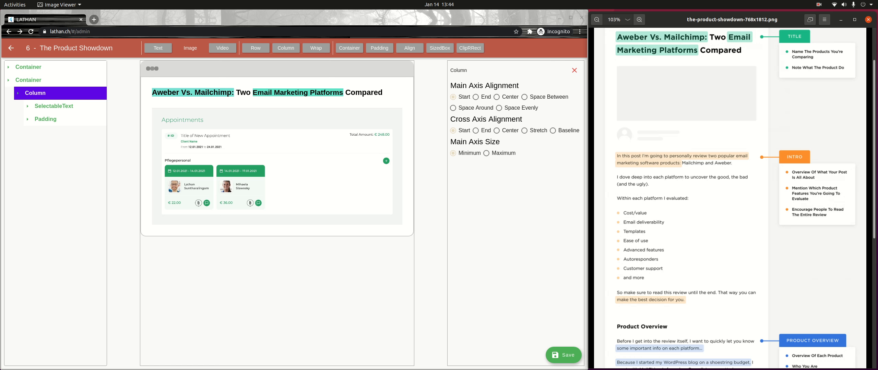
left_click(256, 48)
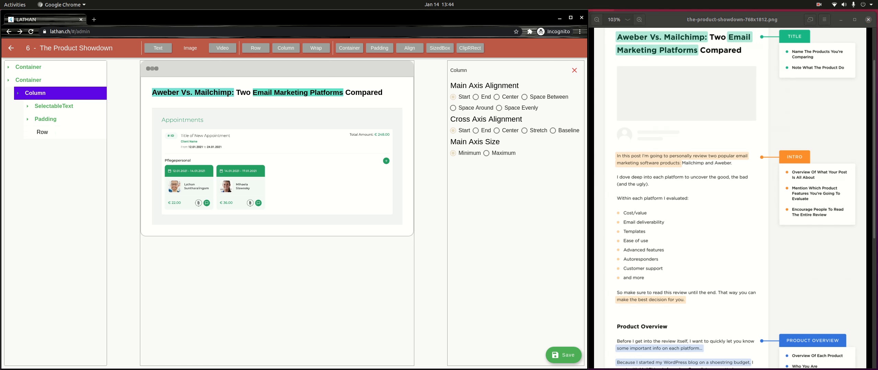
Step: Insert the rocket-1.png image from Pictures into the new Row
left_click(42, 133)
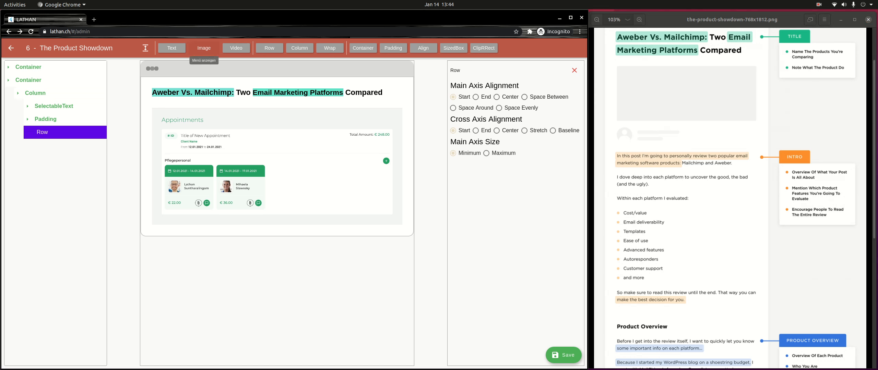
left_click(204, 48)
left_click(205, 65)
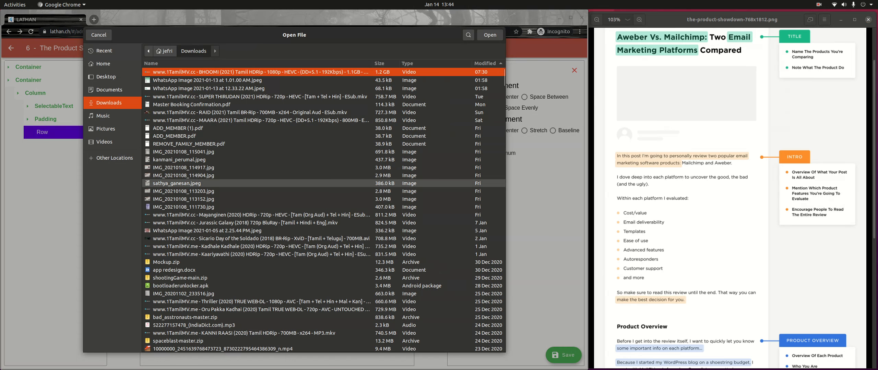
scroll(260, 269, "down", 3)
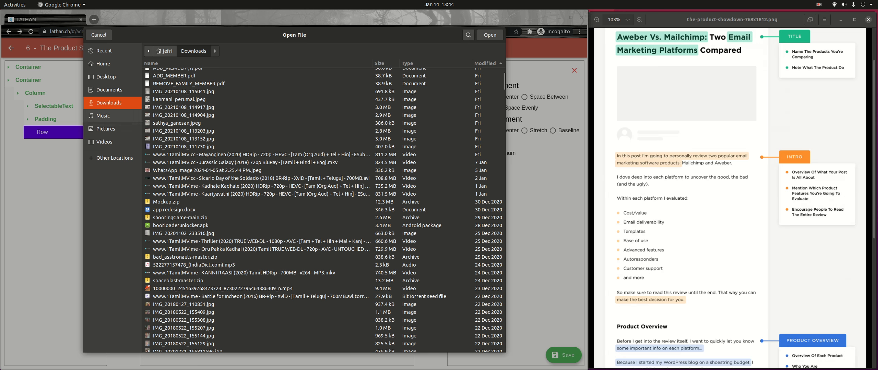
left_click(109, 89)
left_click(105, 129)
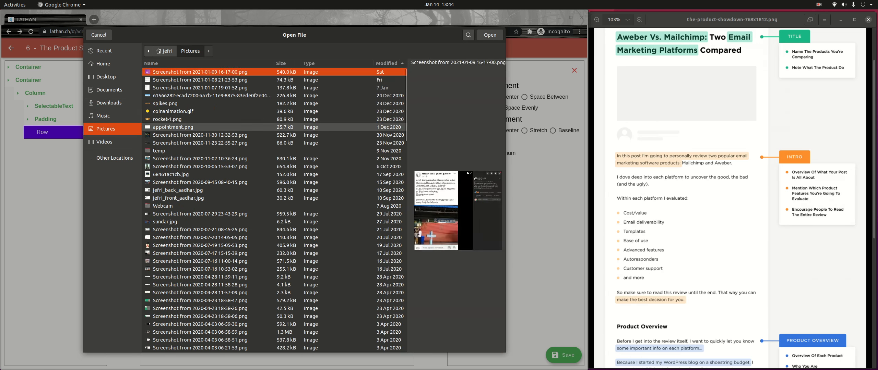
left_click(168, 120)
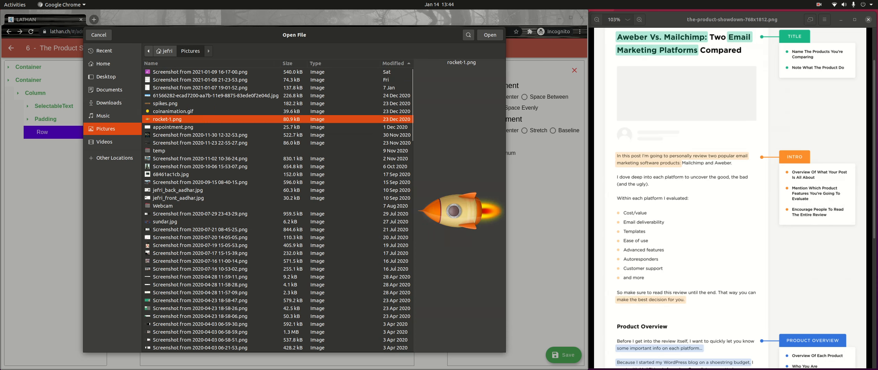
left_click(489, 35)
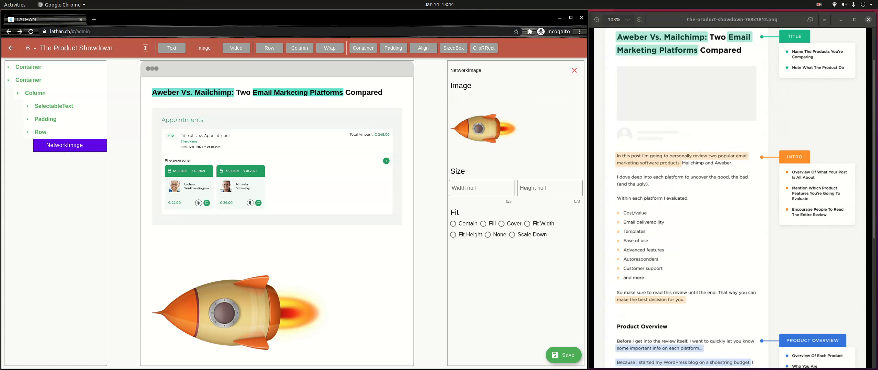
Step: Set the rocket image's width to 50
left_click(481, 188)
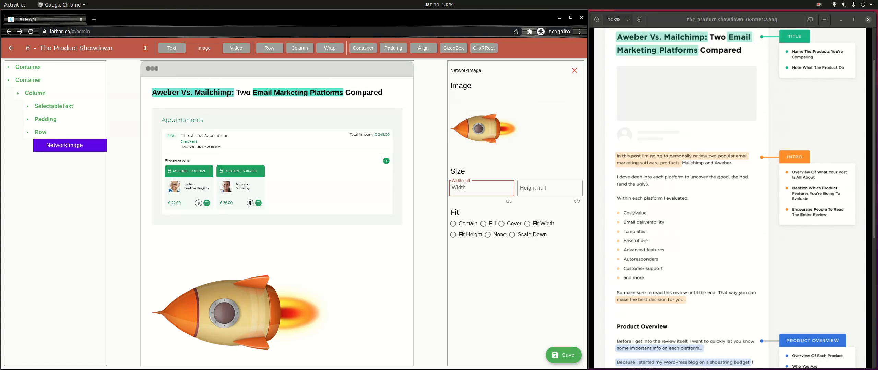
type("100")
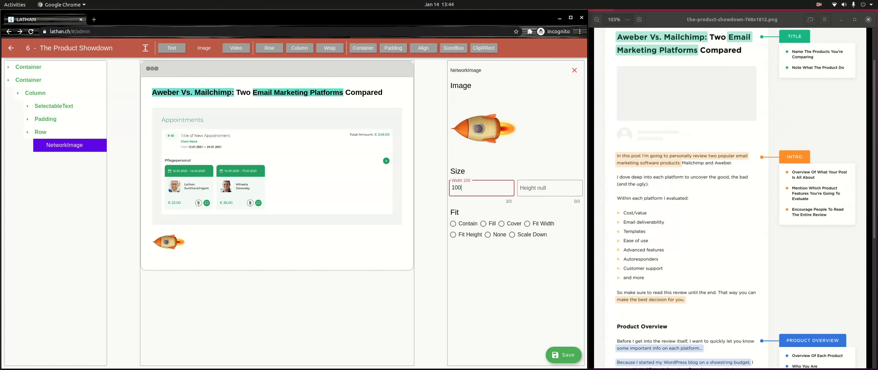
key("BackSpace")
key("BackSpace")
key("BackSpace")
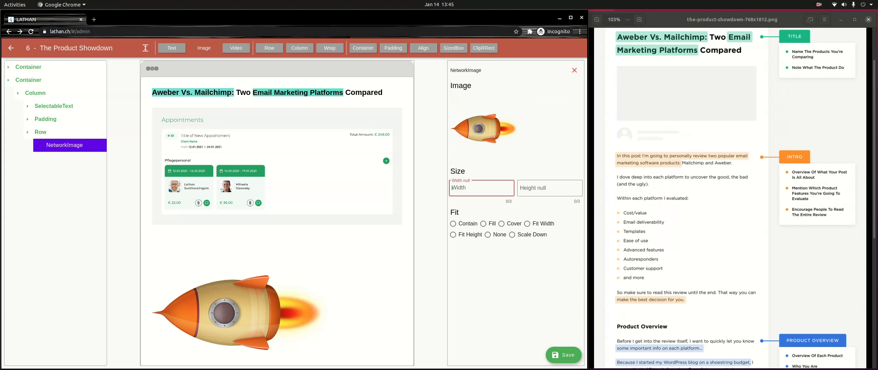
type("50")
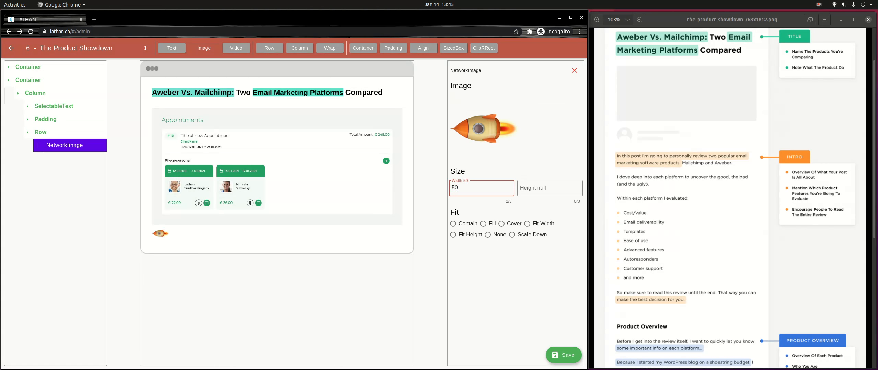
left_click(519, 187)
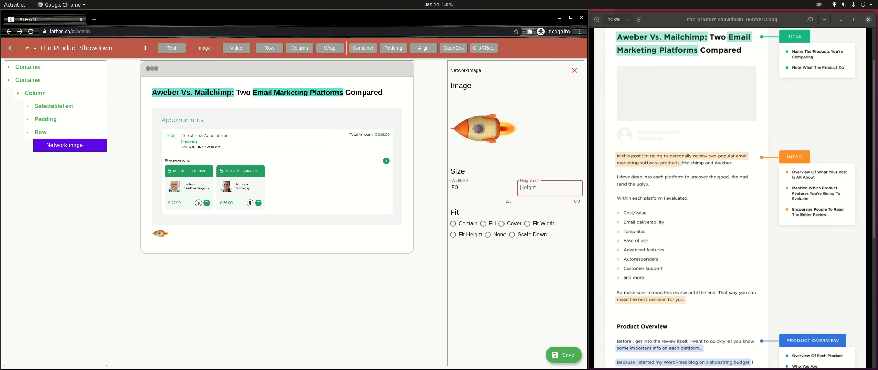
left_click(40, 132)
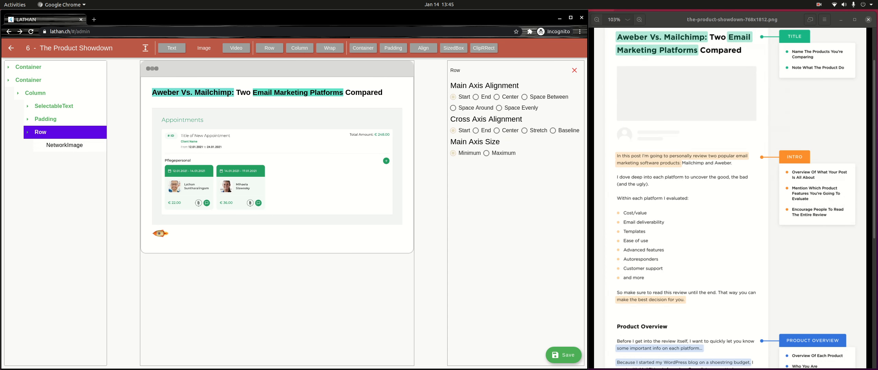
Step: Add a Column holding two SelectableText elements inside the Row
left_click(300, 48)
left_click(56, 158)
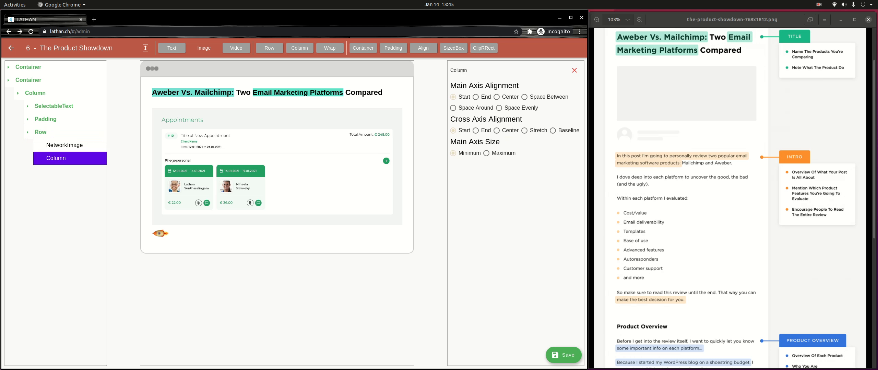
left_click(171, 48)
left_click(172, 48)
left_click(56, 159)
Step: Set the two texts' content to 'Name Text' and 'Description'
left_click(73, 171)
left_click(77, 185)
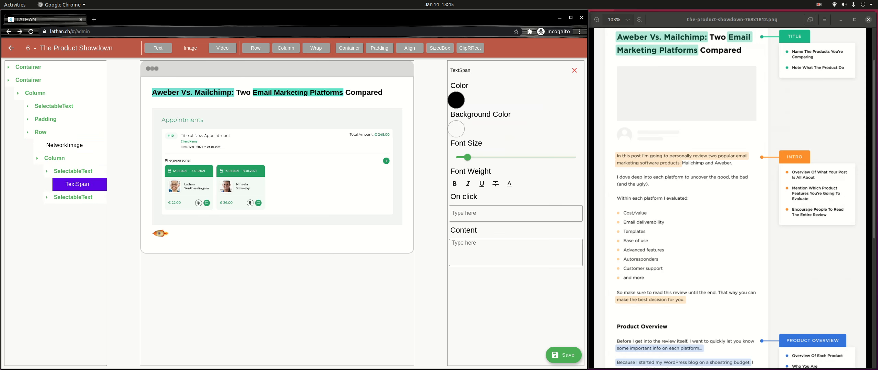
left_click(516, 252)
type("Name Text")
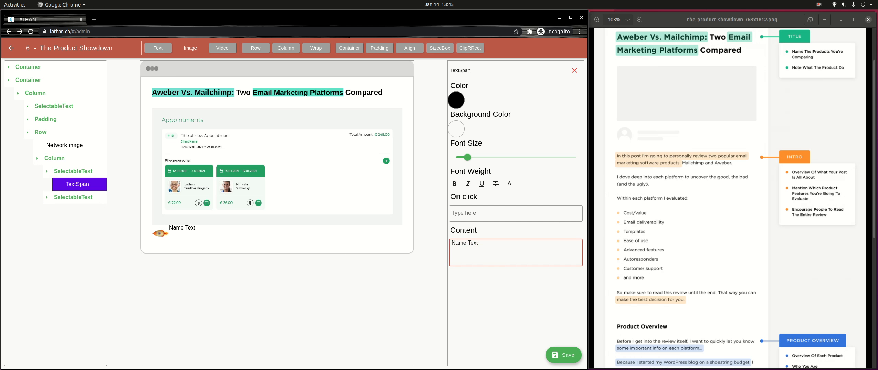
left_click(73, 197)
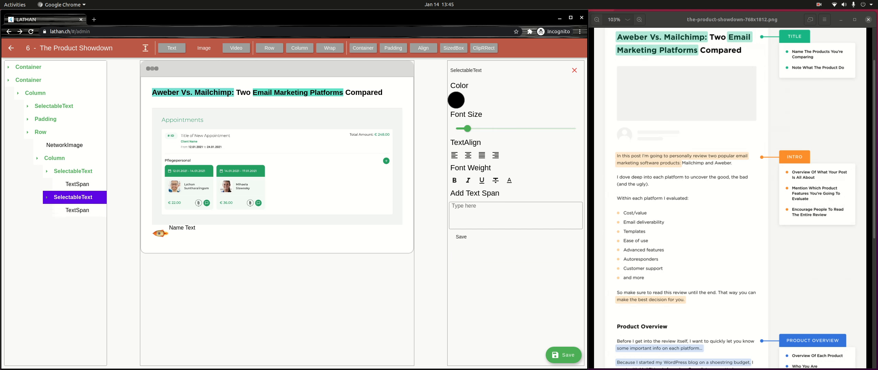
left_click(78, 210)
left_click(515, 253)
type("Des")
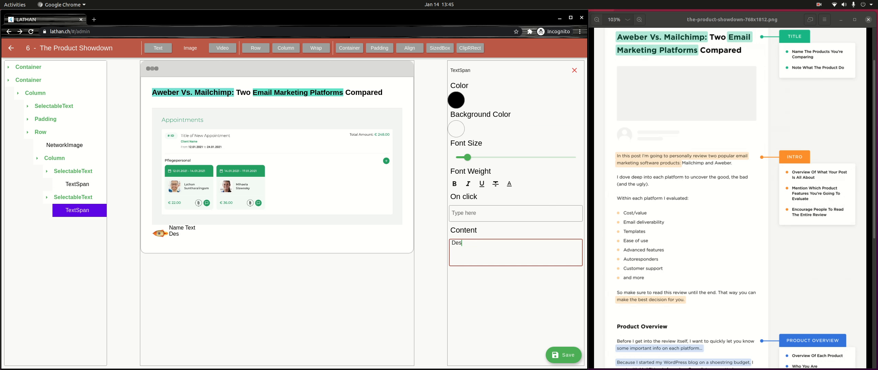
type("cription")
left_click(54, 158)
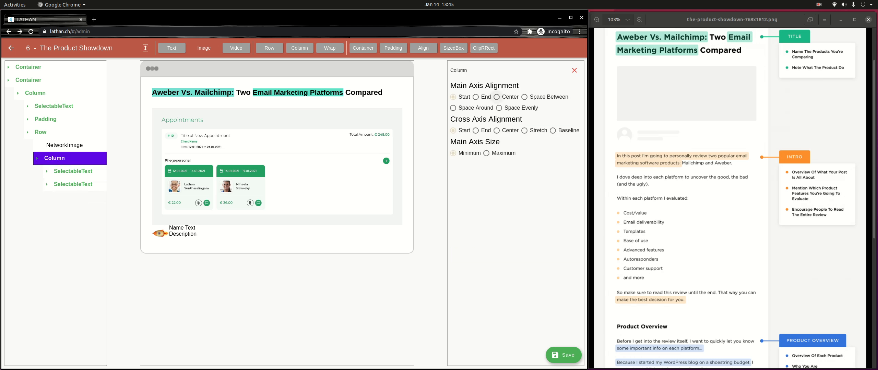
Step: Centre the name column's cross axis and wrap the author row in Padding with top 32
left_click(496, 97)
left_click(452, 97)
left_click(496, 130)
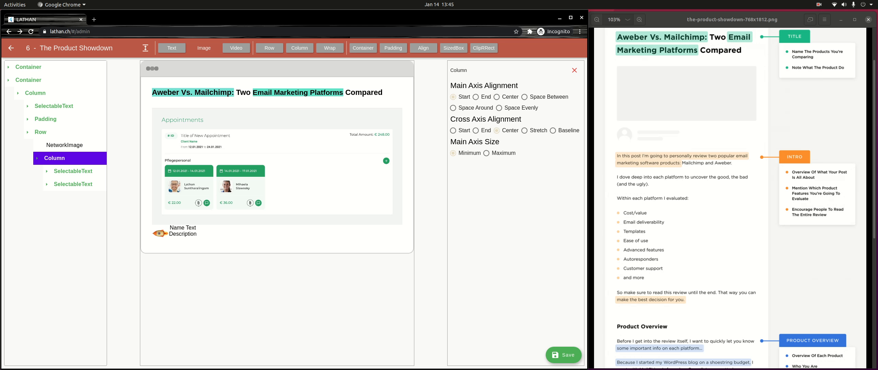
left_click(48, 132)
left_click(48, 132)
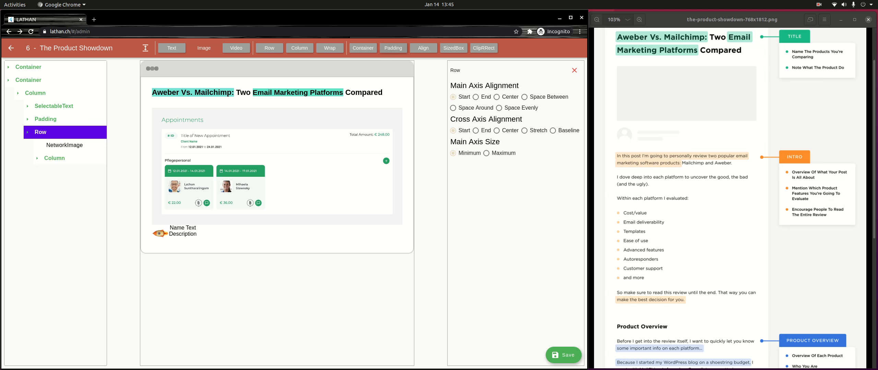
left_click(393, 48)
left_click(498, 102)
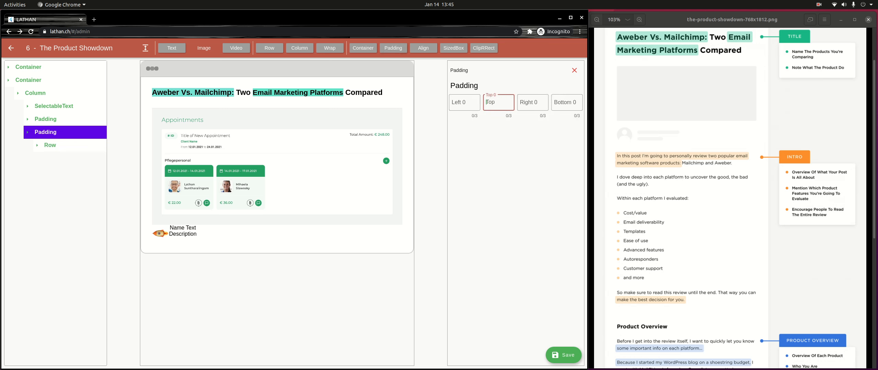
type("32")
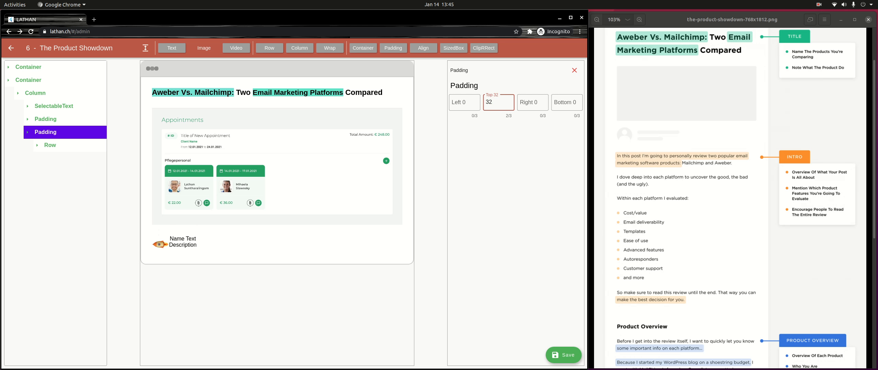
Step: Wrap the Name Text/Description column in Padding with left 32
left_click(51, 146)
left_click(74, 158)
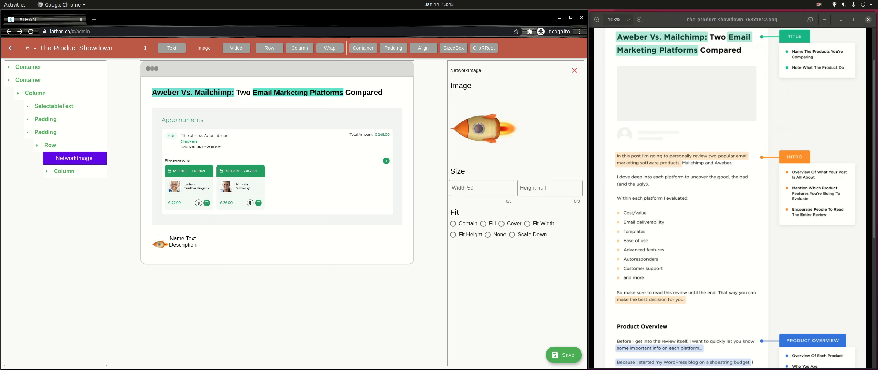
left_click(64, 172)
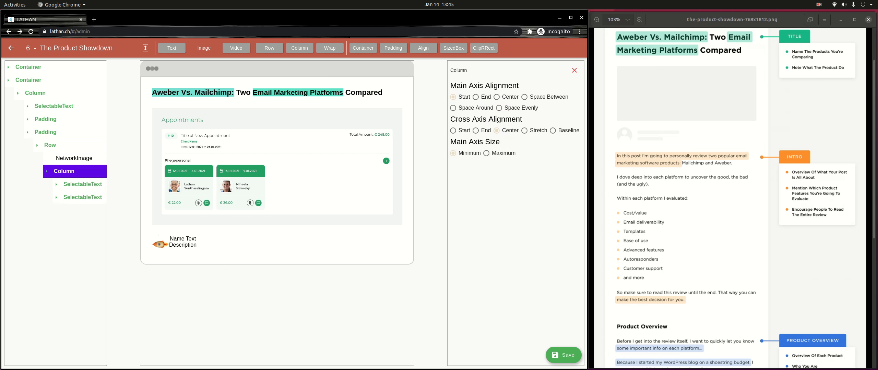
left_click(393, 48)
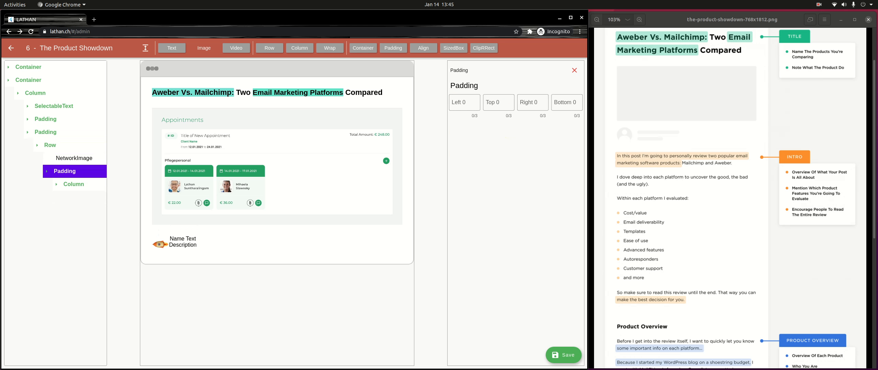
left_click(463, 103)
type("32")
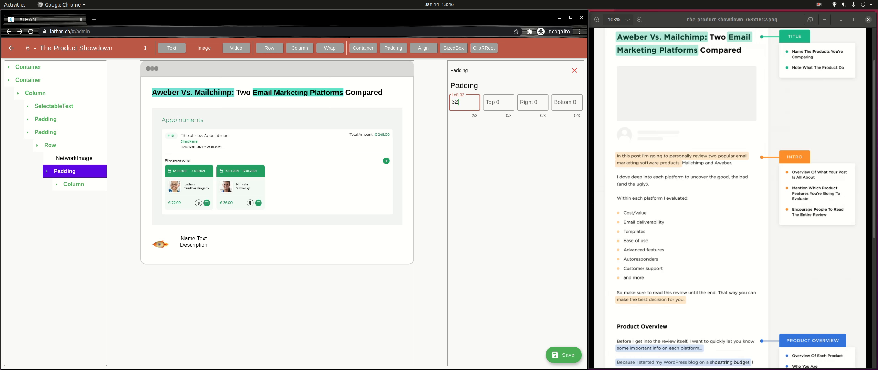
left_click(27, 132)
left_click(35, 93)
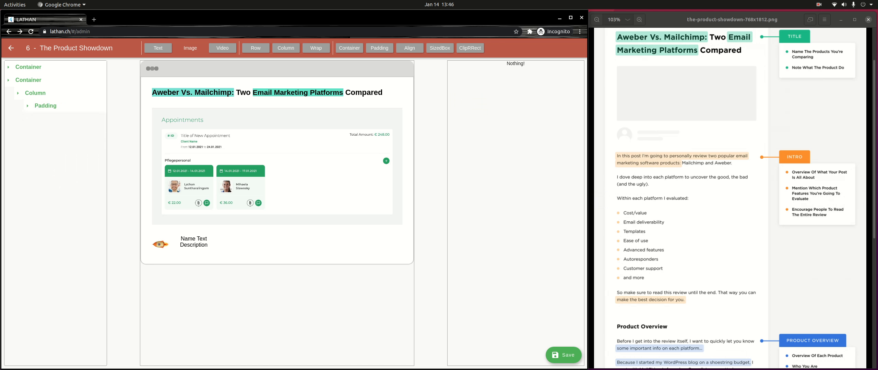
Step: Add a text block under the author row whose first span ends 'two popular email marketing software products:'
left_click(35, 94)
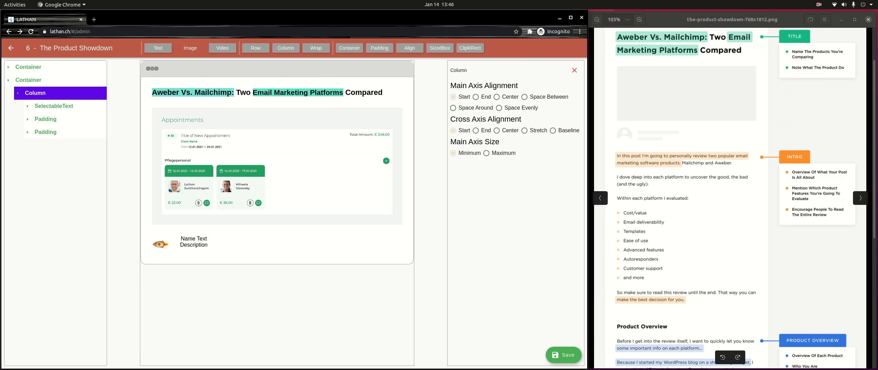
left_click(158, 48)
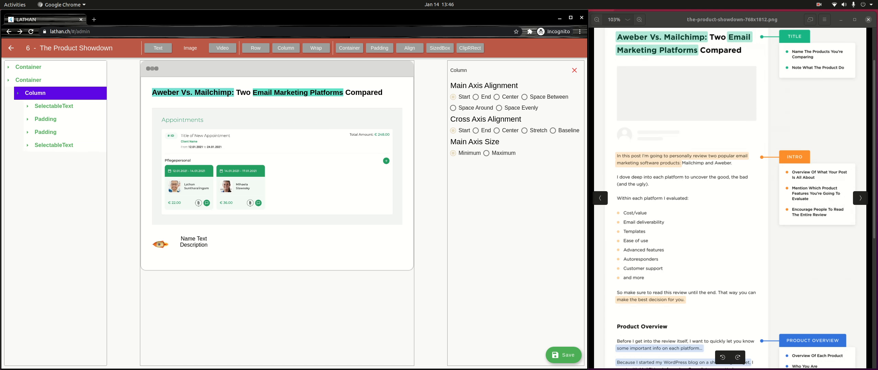
left_click(54, 145)
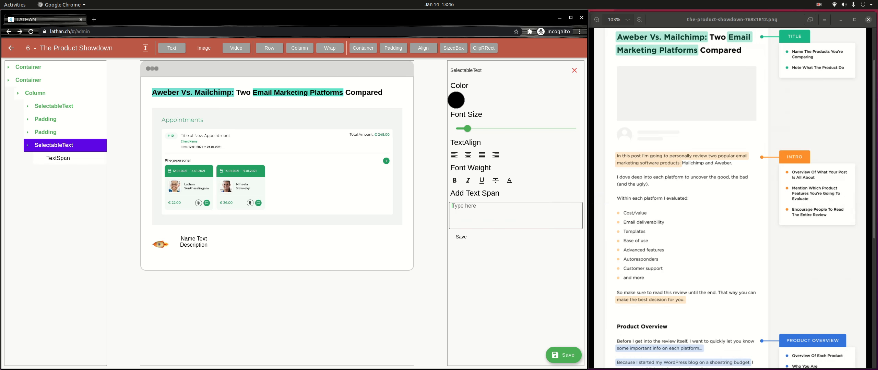
left_click(515, 216)
type("In th")
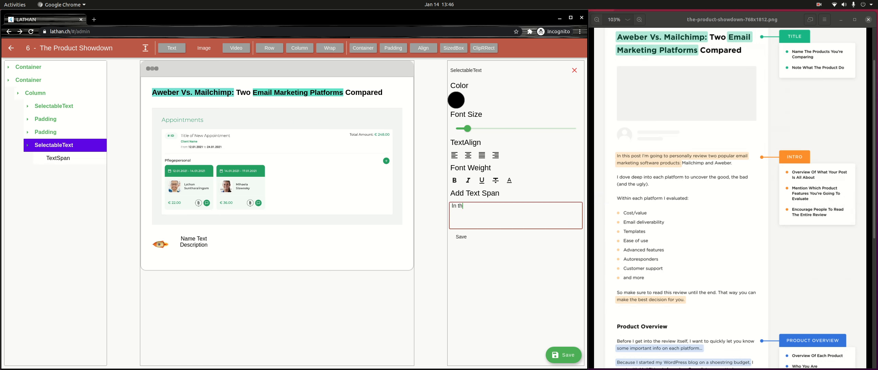
type("is post I'm going to personaly review two")
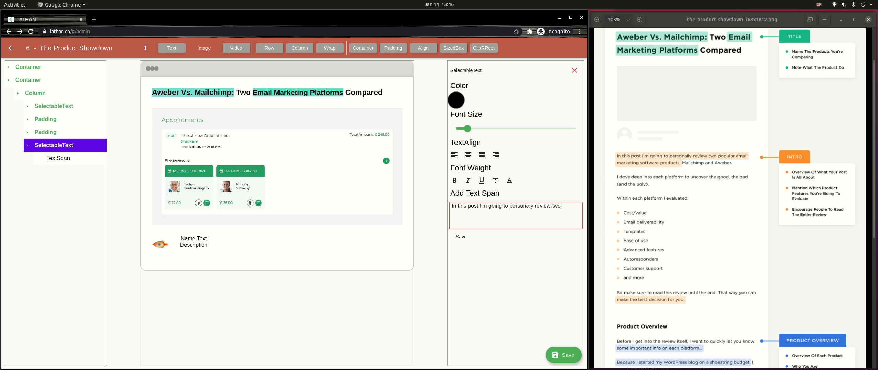
type(" popular email marketing software product")
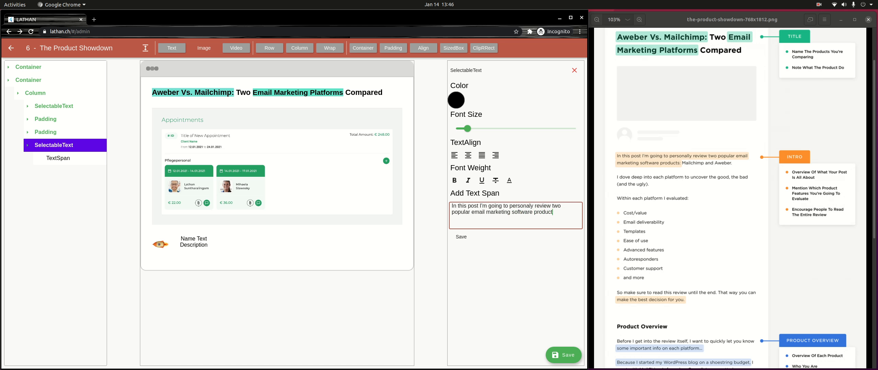
type("s:")
left_click(461, 237)
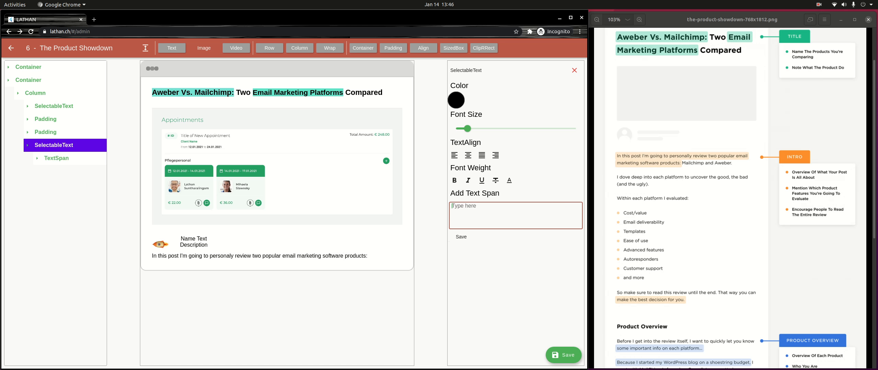
Step: Add a second span to the intro reading 'mailchimp and awever.'
type("mail c")
key("BackSpace")
key("BackSpace")
type("chimp and awever.")
left_click(461, 237)
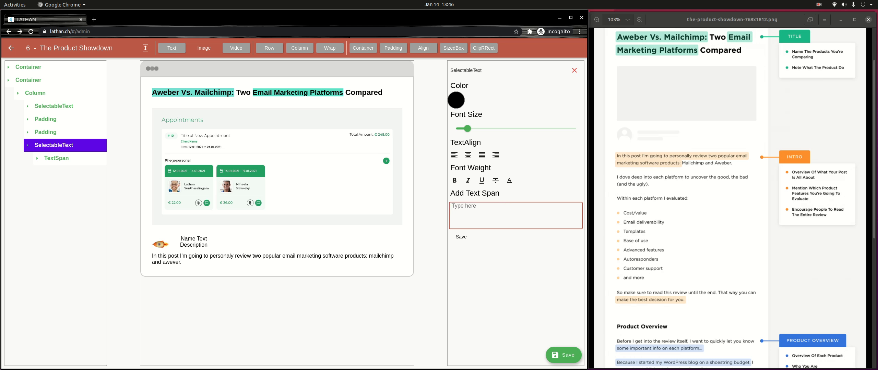
left_click(57, 158)
Step: Give the intro's first span, up to 'software products:', a pale yellow background at full opacity
left_click(66, 171)
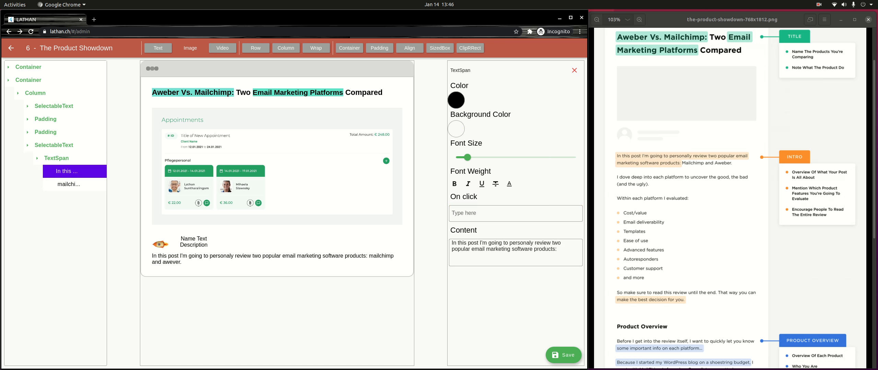
left_click(456, 129)
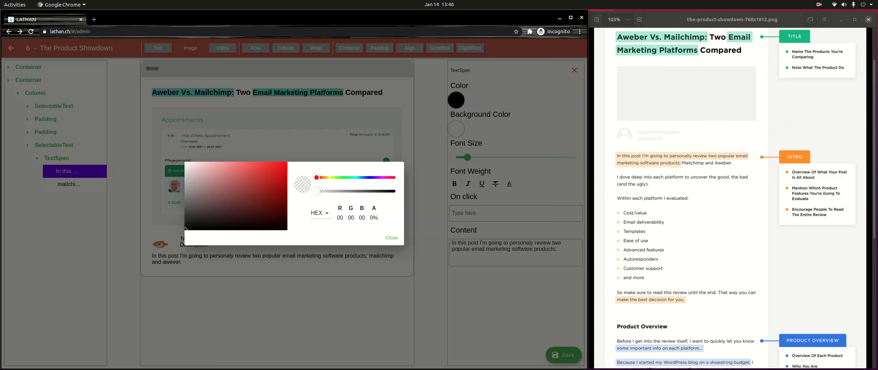
left_click(185, 229)
left_click_drag(333, 178, 327, 178)
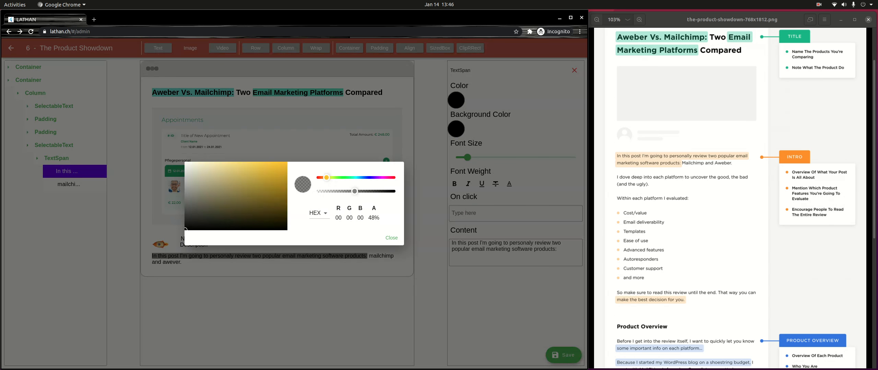
left_click_drag(255, 173, 251, 170)
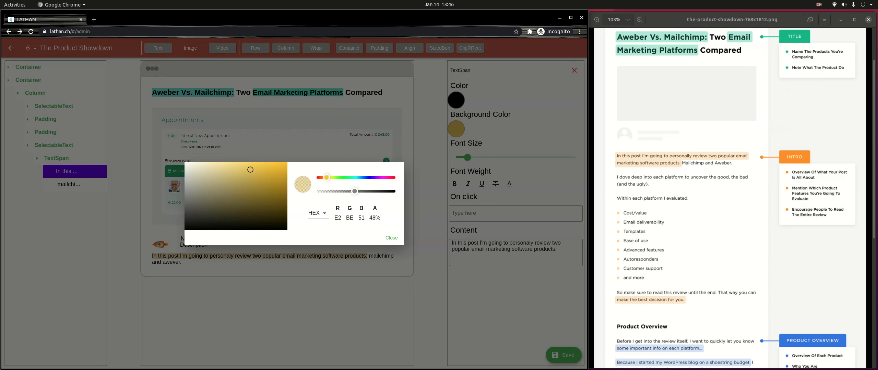
left_click_drag(354, 191, 395, 191)
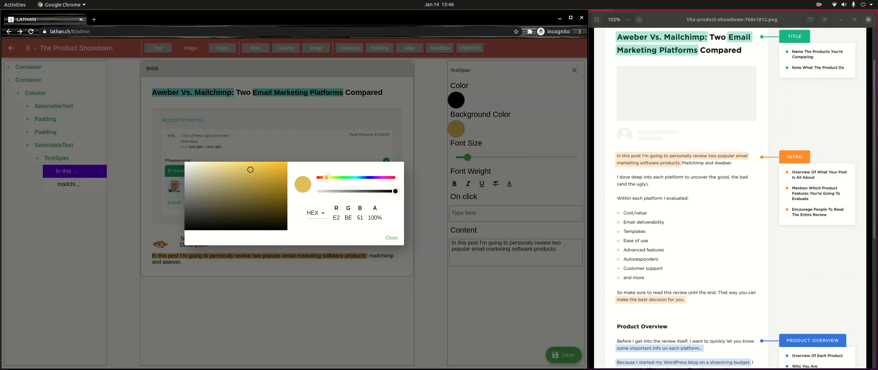
left_click_drag(251, 170, 224, 165)
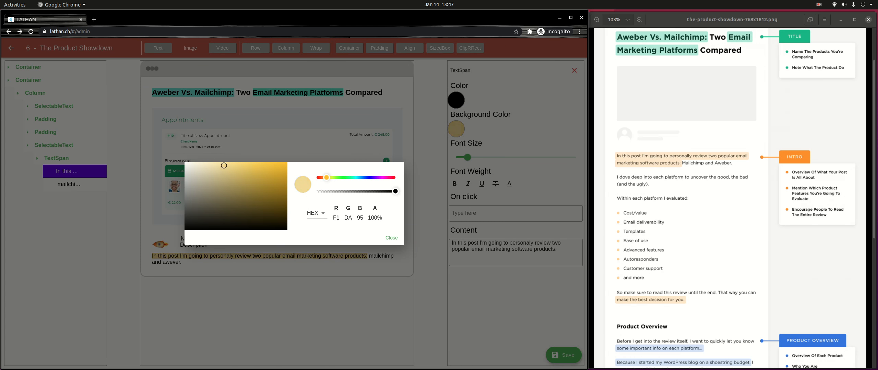
left_click(391, 238)
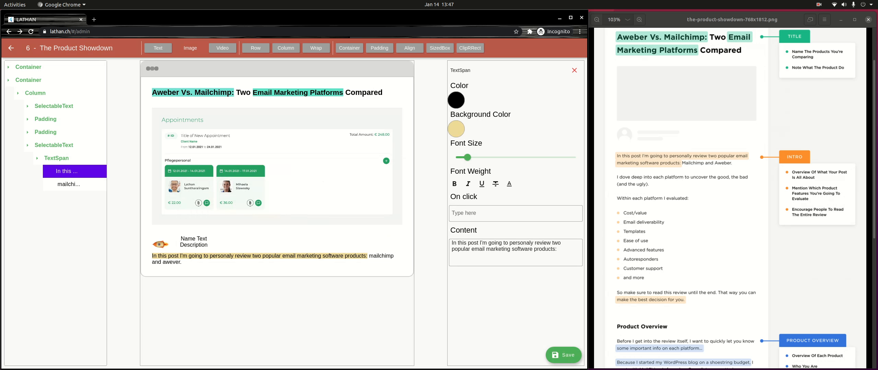
left_click(27, 146)
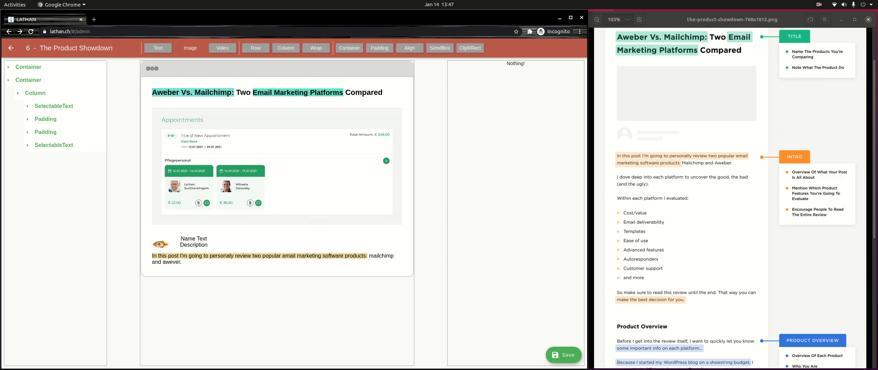
Step: Remove the Padding wrapper accidentally added around the page Column
left_click(35, 93)
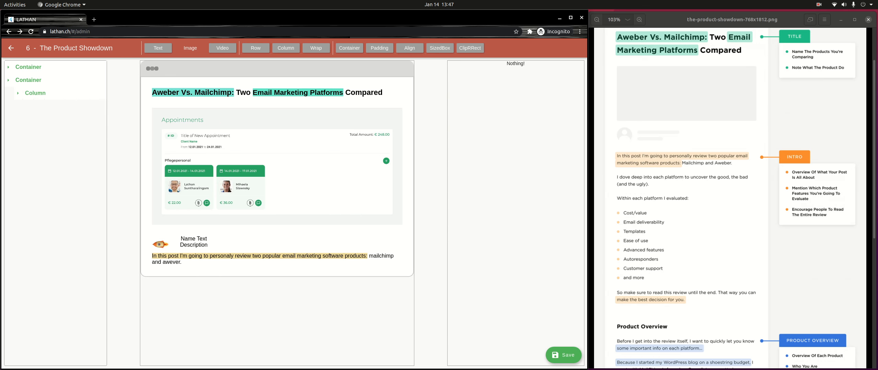
left_click(35, 93)
left_click(379, 48)
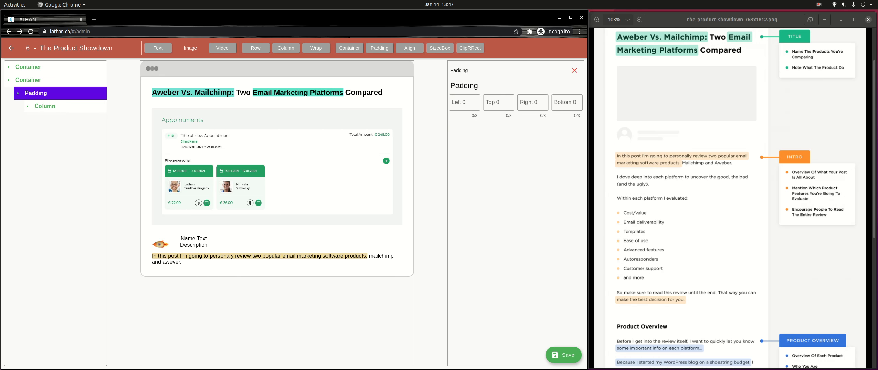
left_click(574, 70)
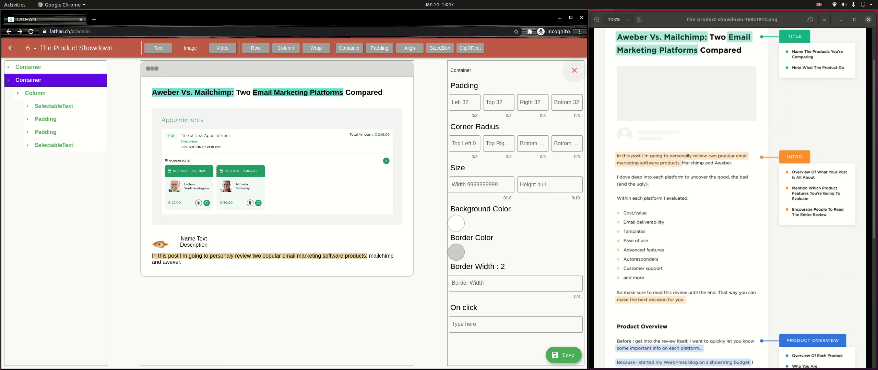
Step: Append a Padding to the Column, replace its SizedBox with a text block, and select its span
left_click(35, 94)
left_click(35, 93)
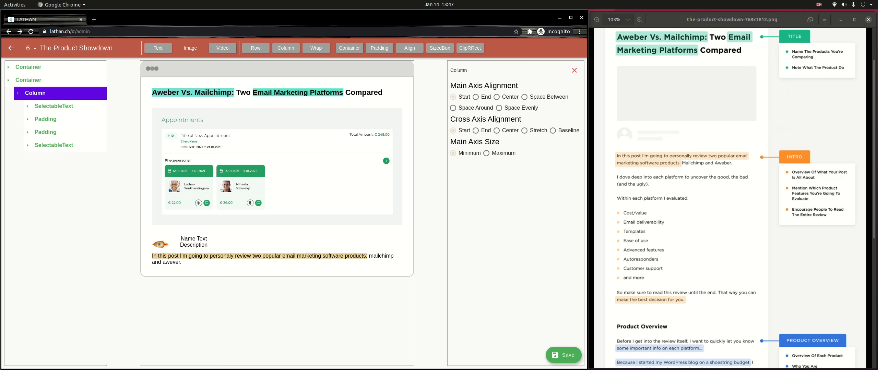
left_click(379, 48)
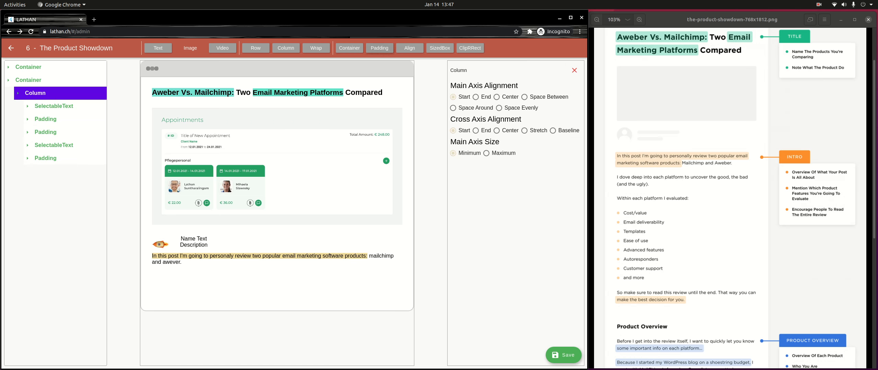
left_click(45, 159)
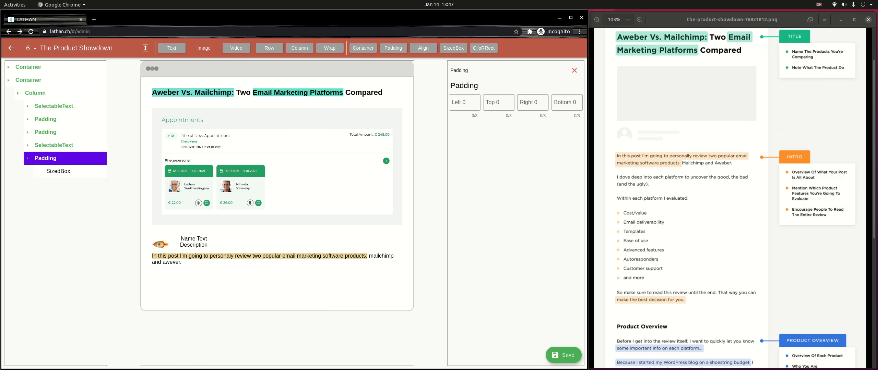
left_click(59, 171)
left_click(574, 71)
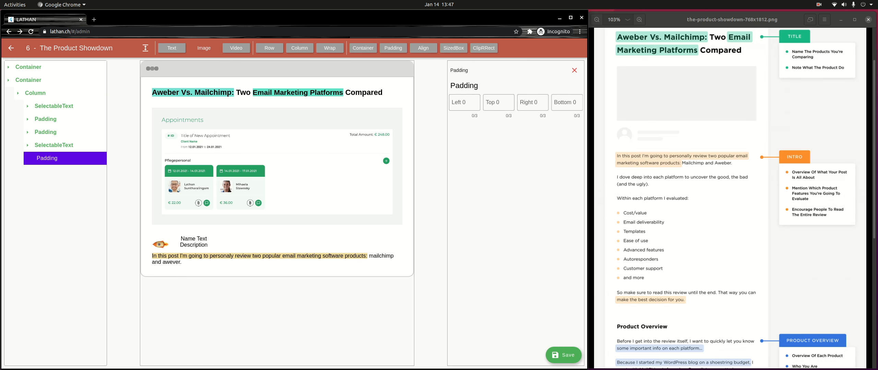
left_click(171, 48)
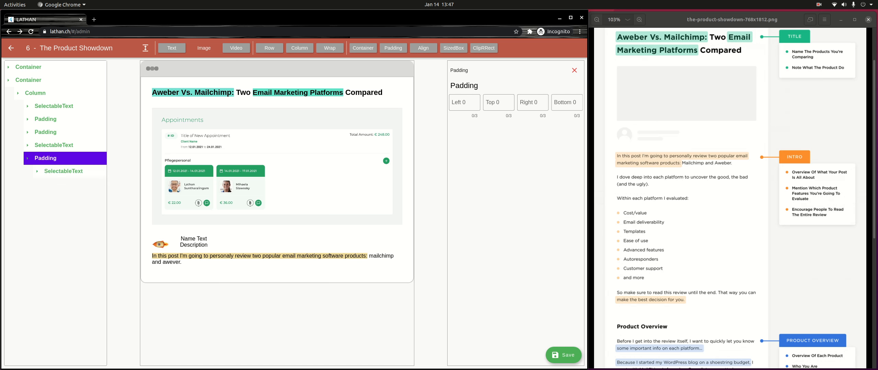
left_click(67, 184)
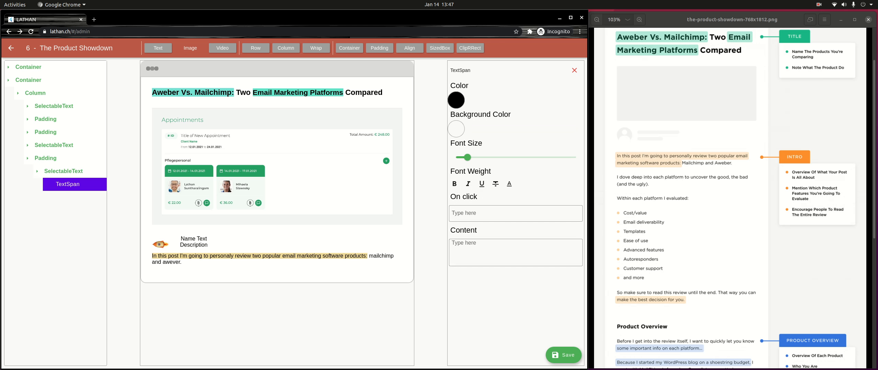
Step: Make the new span read 'I dove deep into each platform to uncover the good,the bad (and the ugly).'
left_click(497, 252)
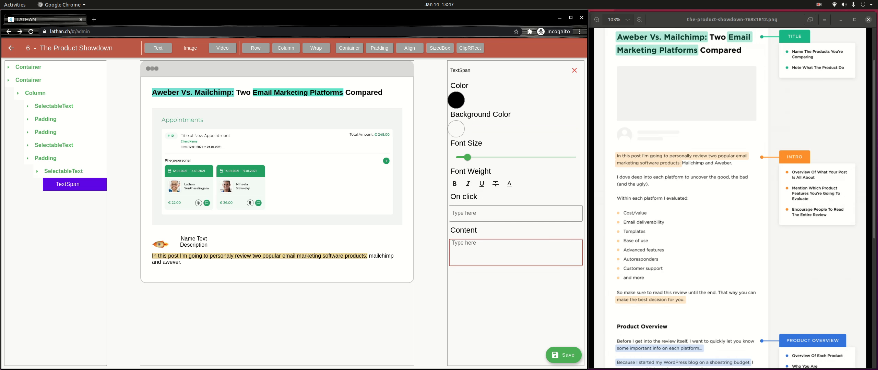
type("I done deep into each pl")
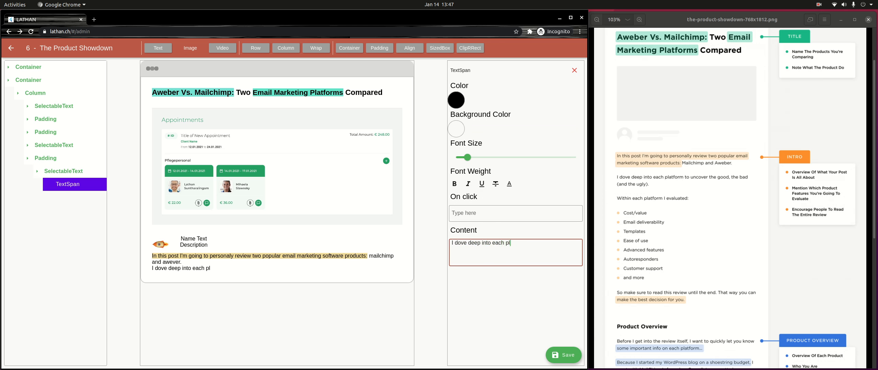
type("atform to uncover to")
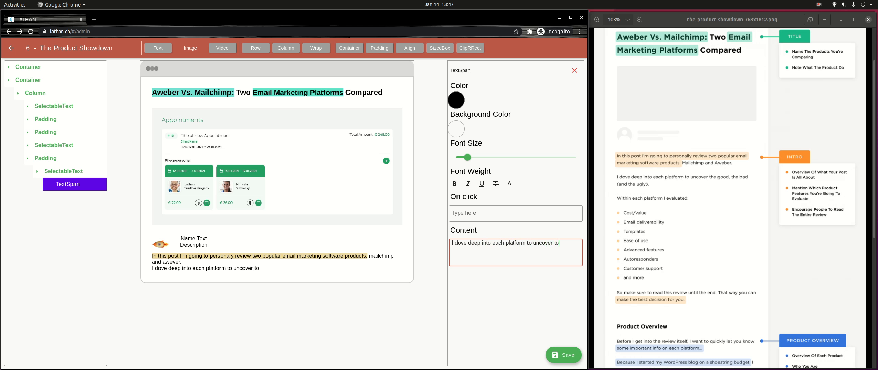
key("BackSpace")
type("t")
key("BackSpace")
type("he good, the bad (a")
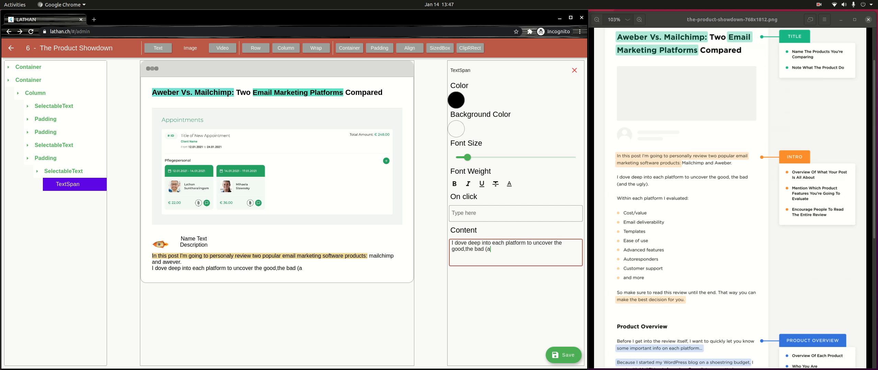
type("nd the ugly).")
Step: Set the second paragraph's Padding top to 32
left_click(45, 158)
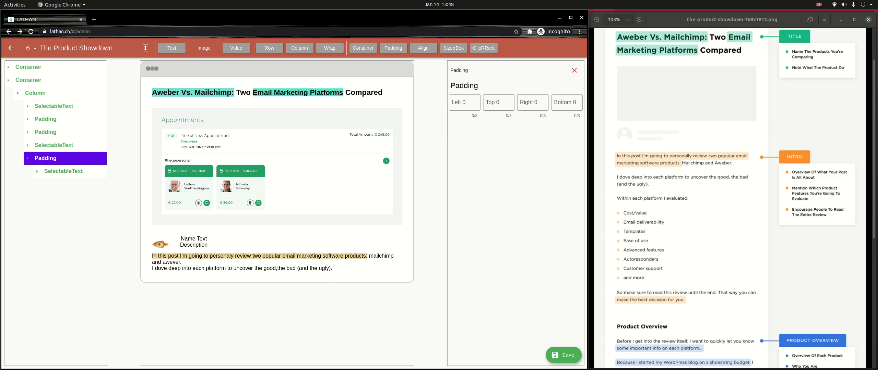
left_click(499, 103)
type("32")
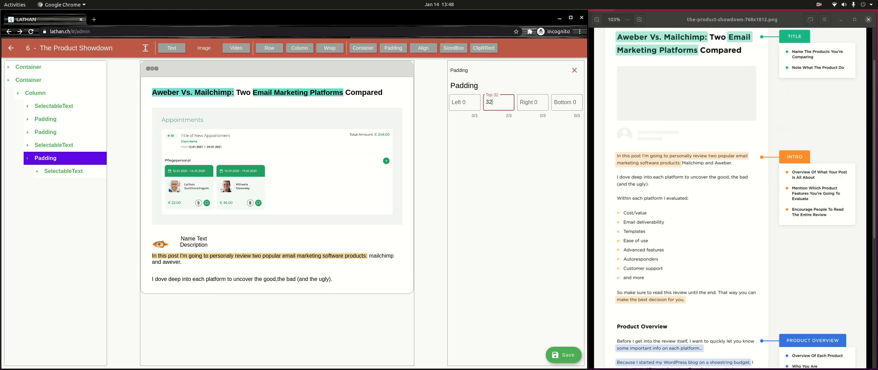
left_click(45, 158)
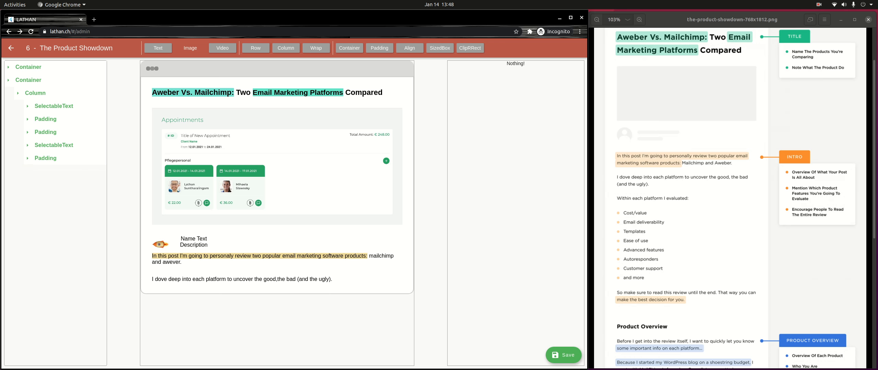
Step: Remove the Padding wrapper accidentally added around the page Column again
left_click(35, 93)
left_click(35, 93)
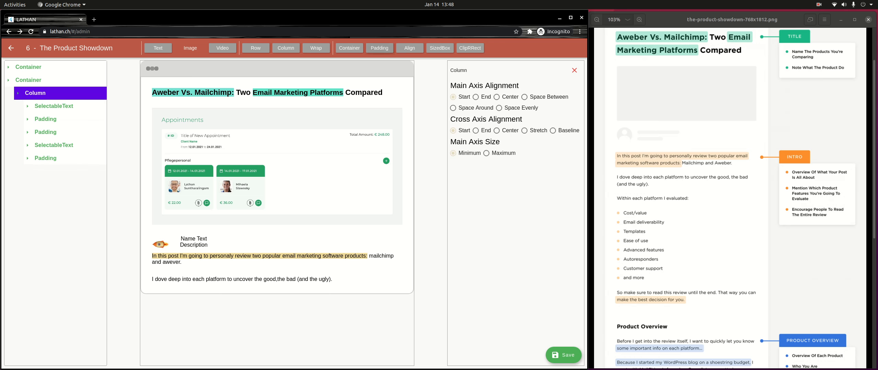
left_click(379, 48)
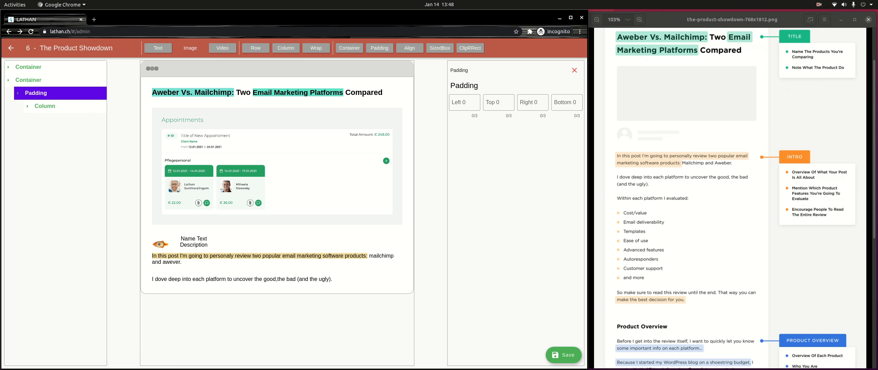
left_click(574, 70)
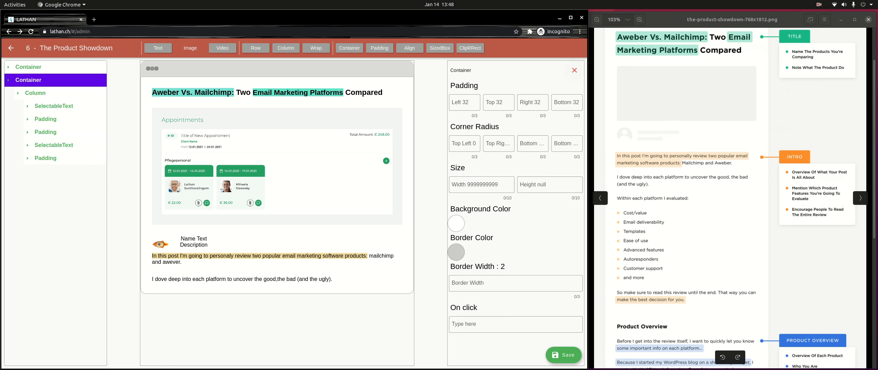
left_click(35, 93)
left_click(35, 93)
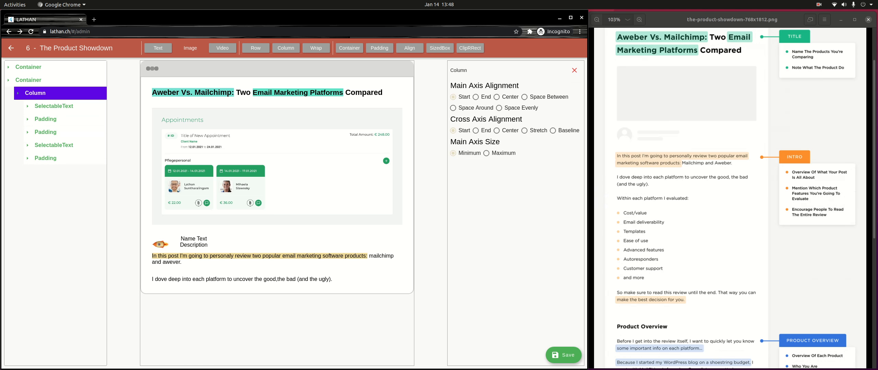
Step: Append another Padding to the Column, swap its SizedBox for a text block, and edit its span
left_click(379, 48)
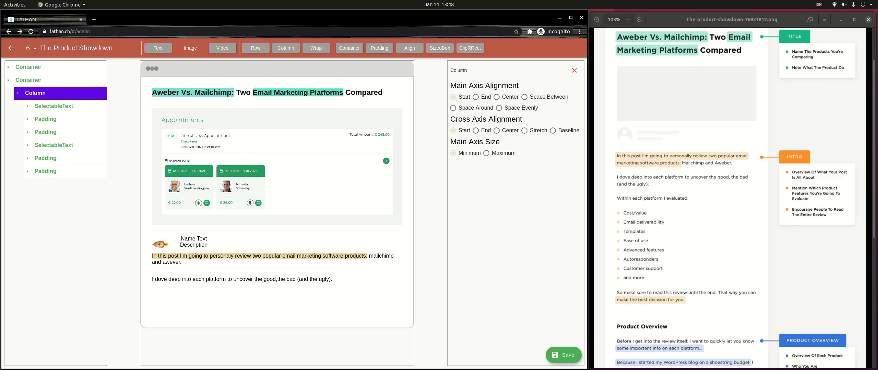
left_click(46, 171)
left_click(58, 184)
left_click(574, 71)
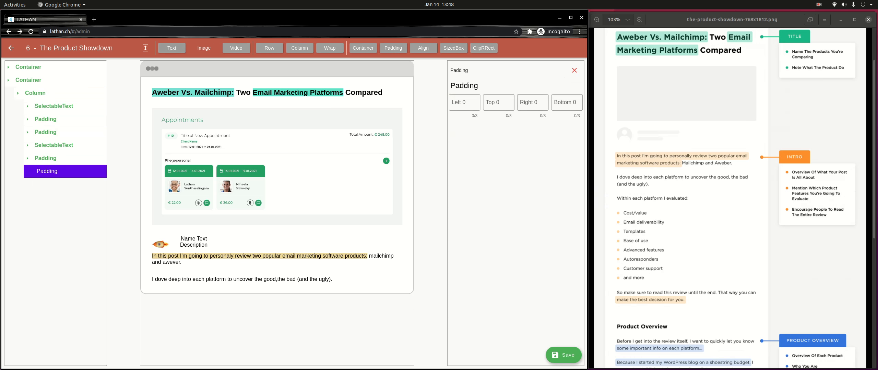
left_click(172, 48)
left_click(63, 184)
left_click(68, 197)
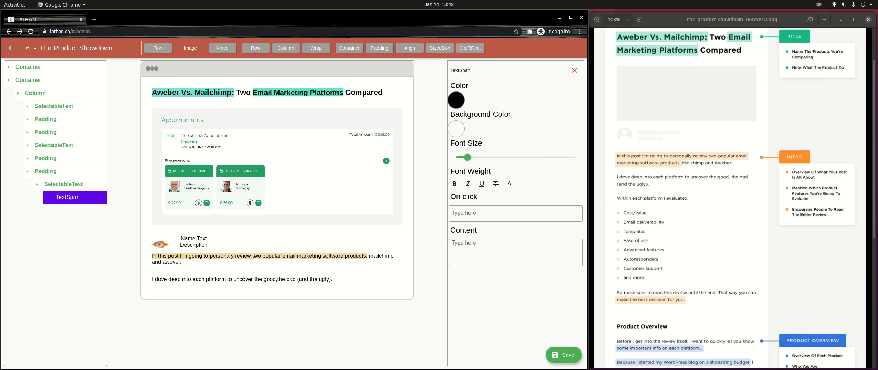
left_click(516, 253)
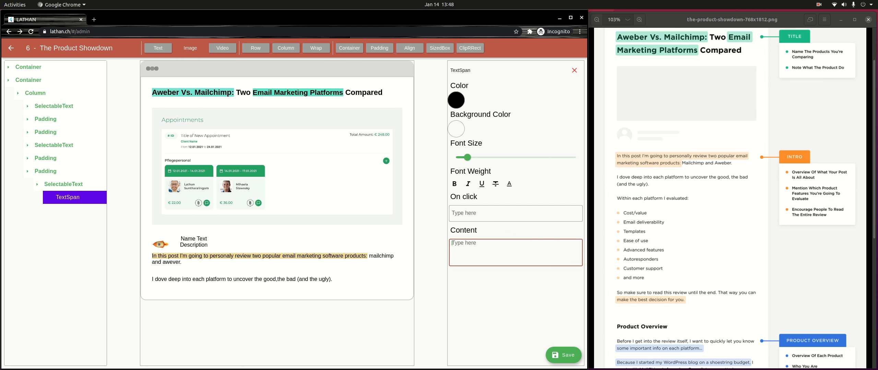
Step: Enter 'Withing each platform I evaluvated' as the third paragraph and pad it 32 top and bottom
type("Withing each pla")
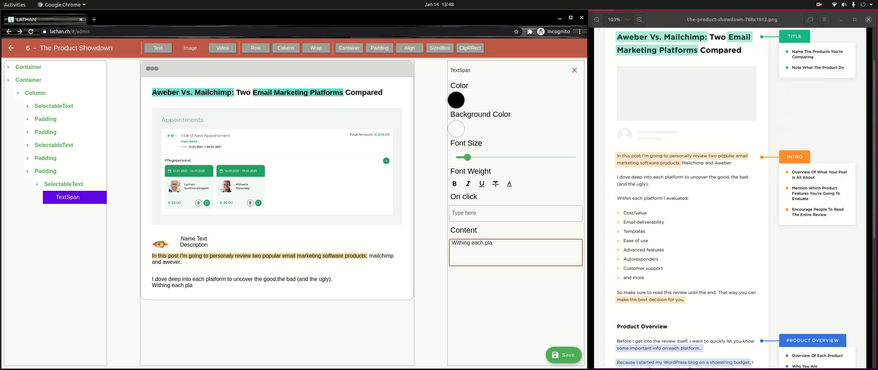
type("tform I evaluvated")
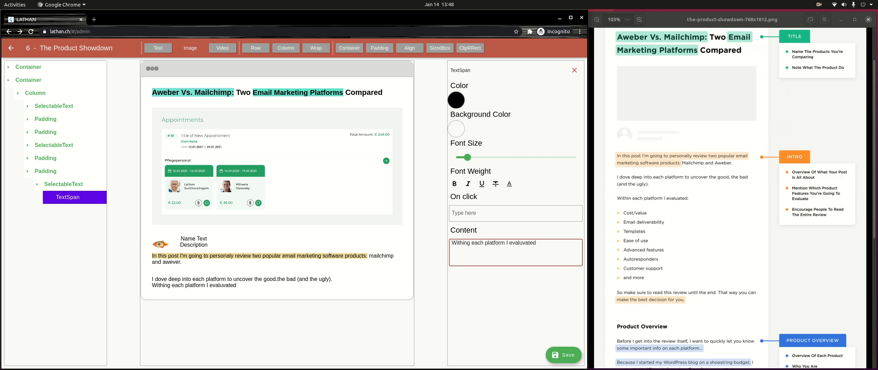
left_click(45, 172)
left_click(45, 171)
left_click(498, 102)
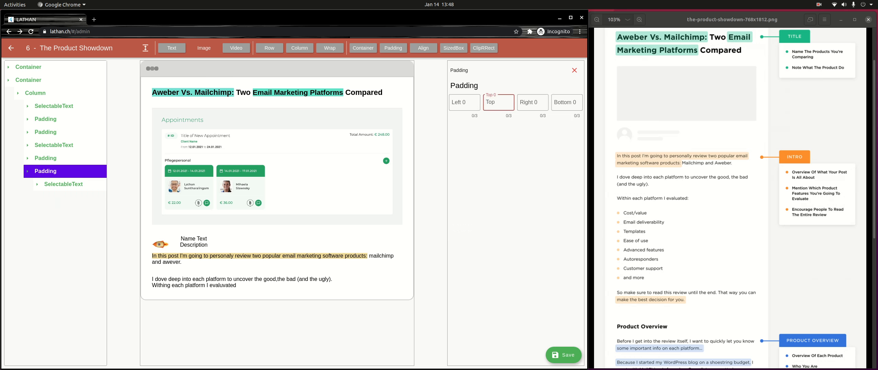
type("32")
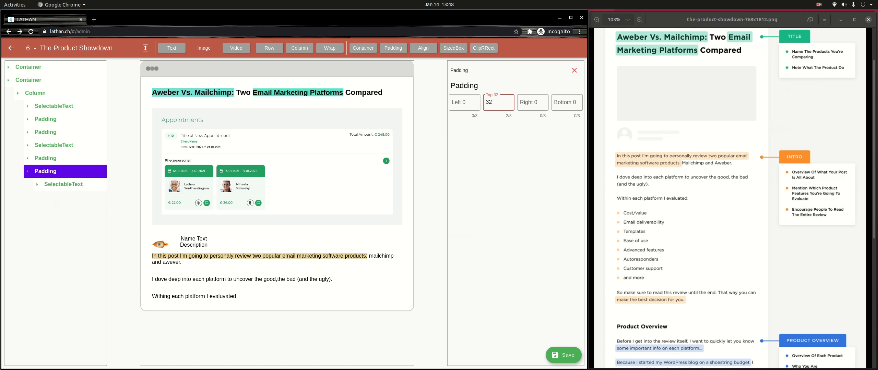
left_click(566, 102)
type("32")
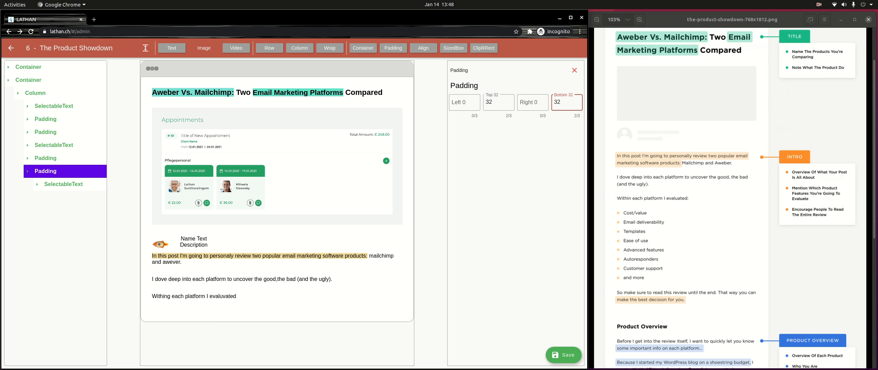
left_click(45, 171)
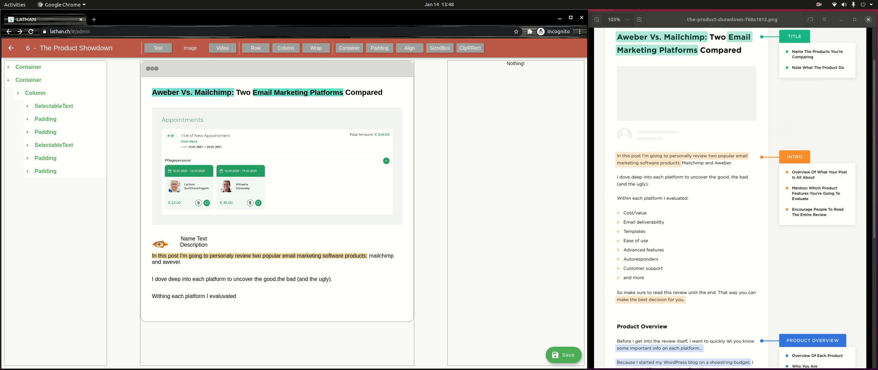
left_click(35, 94)
left_click(35, 94)
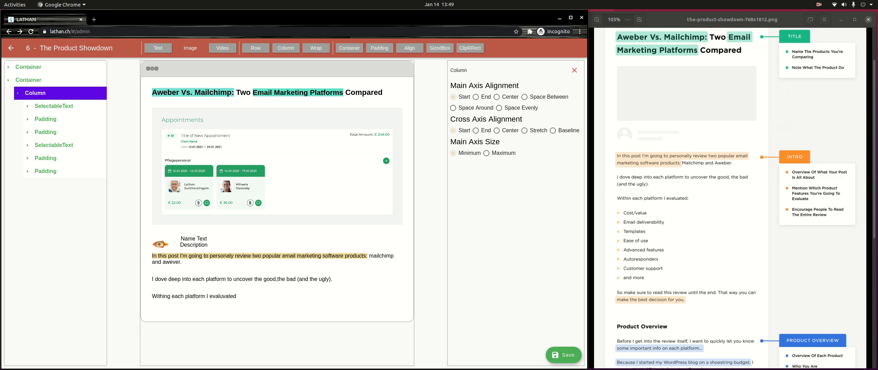
Step: Add a new Padding under the page Column and delete its default SizedBox
left_click(379, 48)
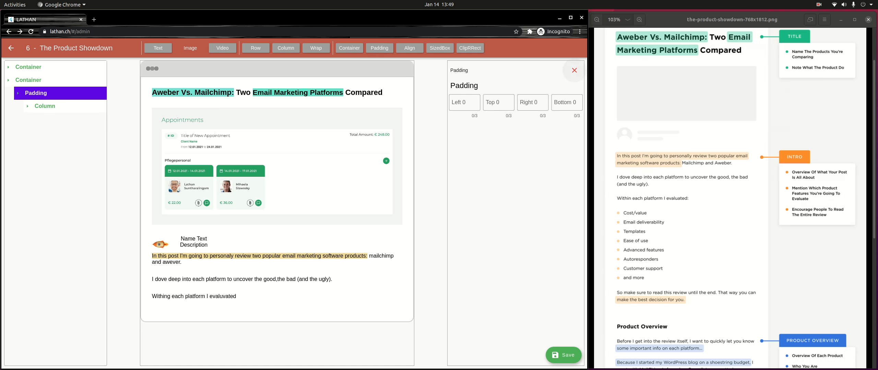
left_click(574, 70)
left_click(36, 93)
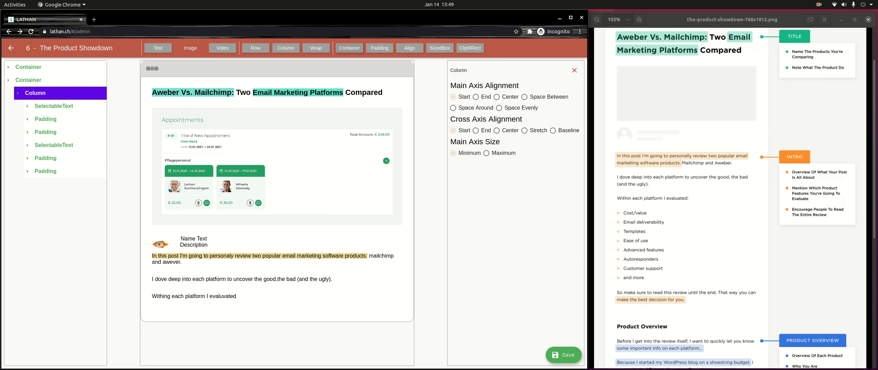
left_click(379, 48)
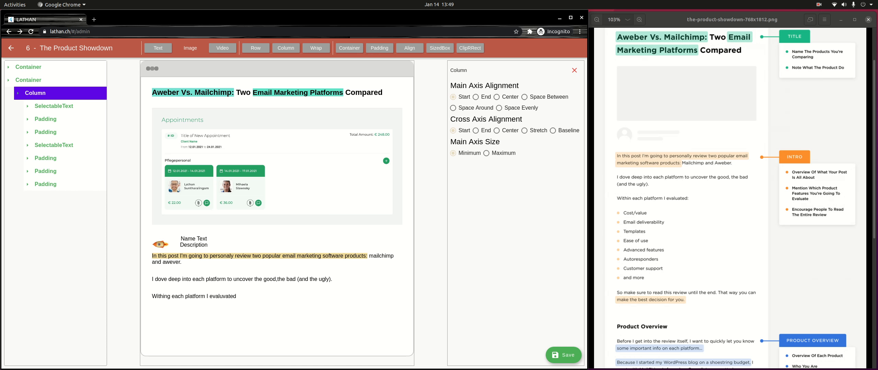
left_click(45, 184)
left_click(58, 197)
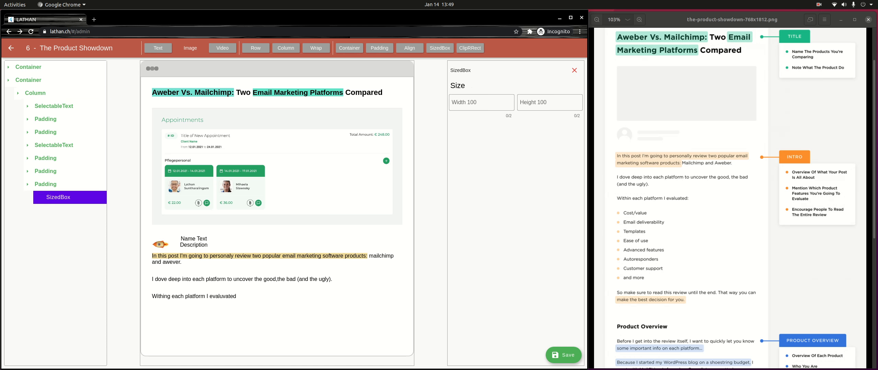
left_click(574, 70)
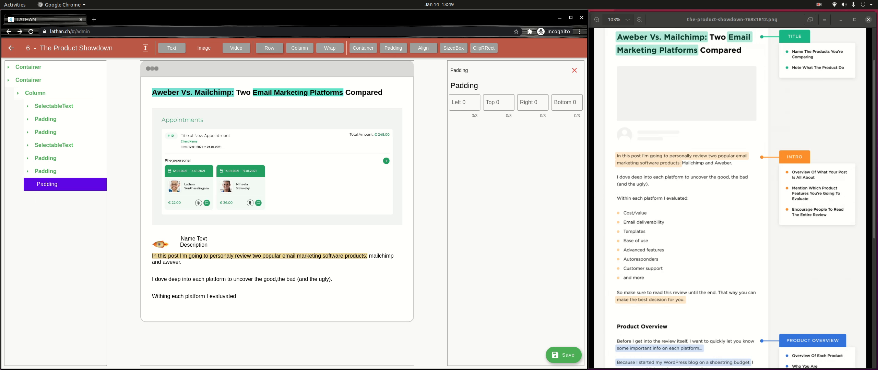
Step: Put a Row in the new Padding with a Container inside it
left_click(269, 48)
left_click(52, 198)
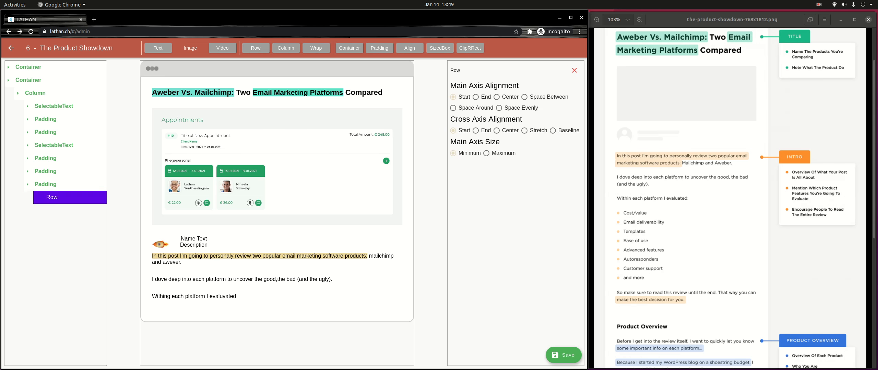
left_click(348, 48)
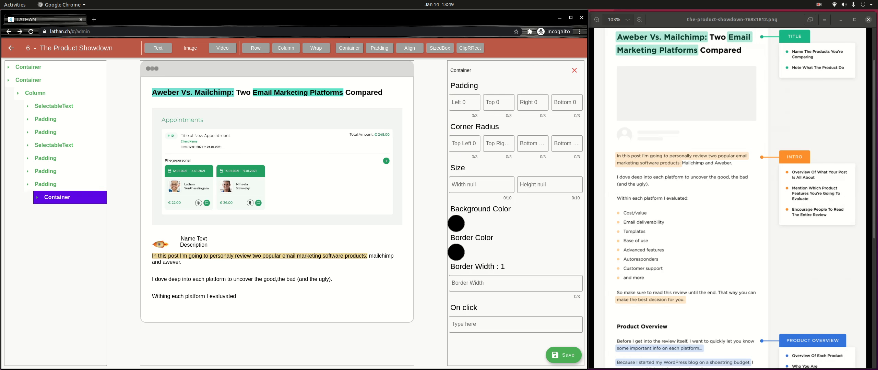
left_click(574, 70)
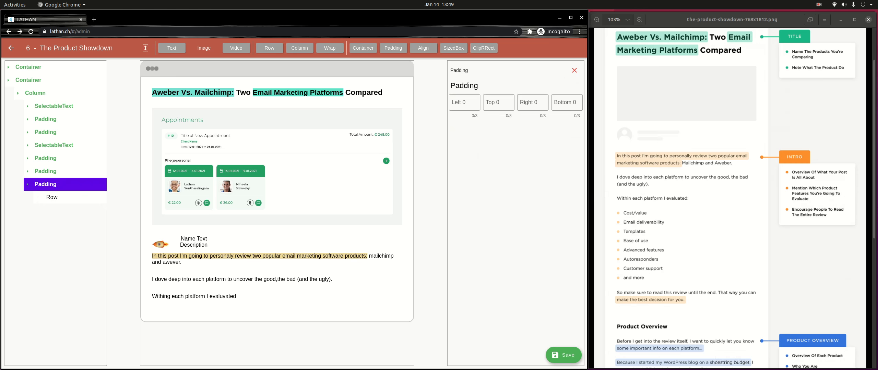
left_click(52, 198)
left_click(352, 48)
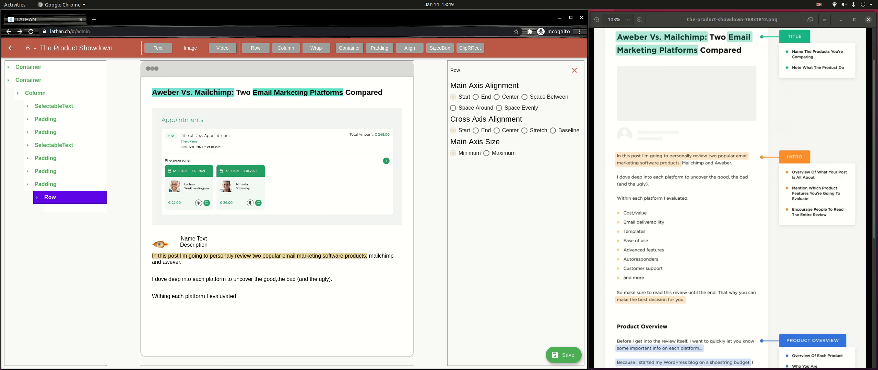
left_click(66, 210)
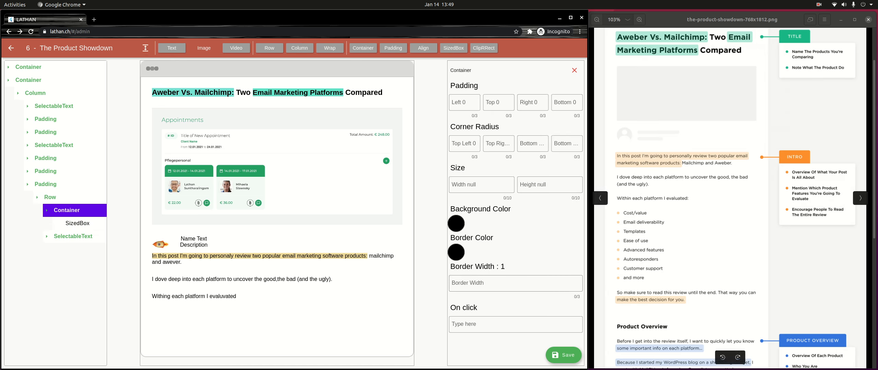
Step: Give the bullet Container a yellow DA C5 22 background and a 10×10 SizedBox
left_click(456, 223)
left_click(331, 177)
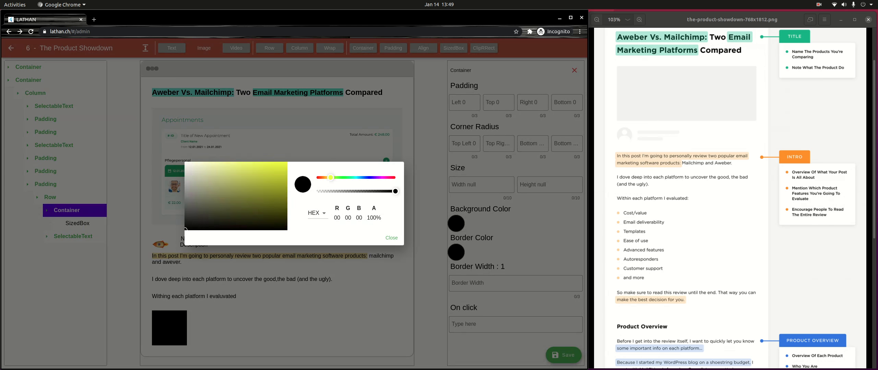
left_click(271, 171)
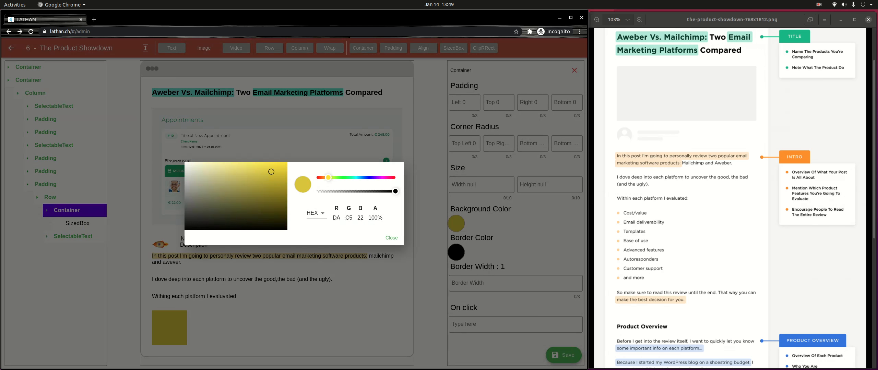
left_click(391, 238)
left_click(77, 223)
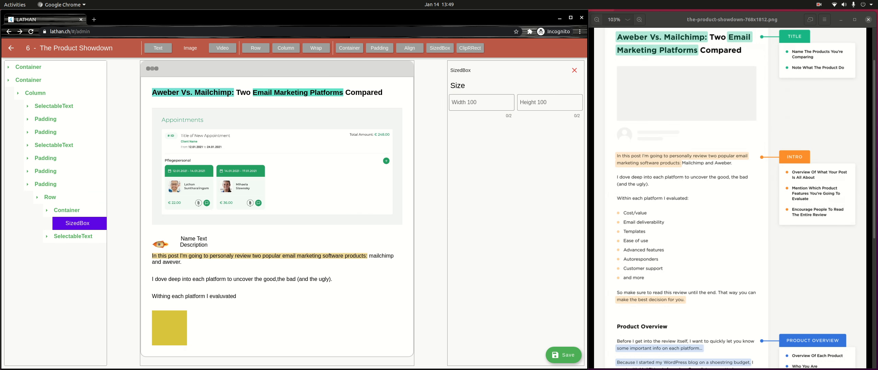
left_click(481, 103)
type("10")
key("Tab")
type("10")
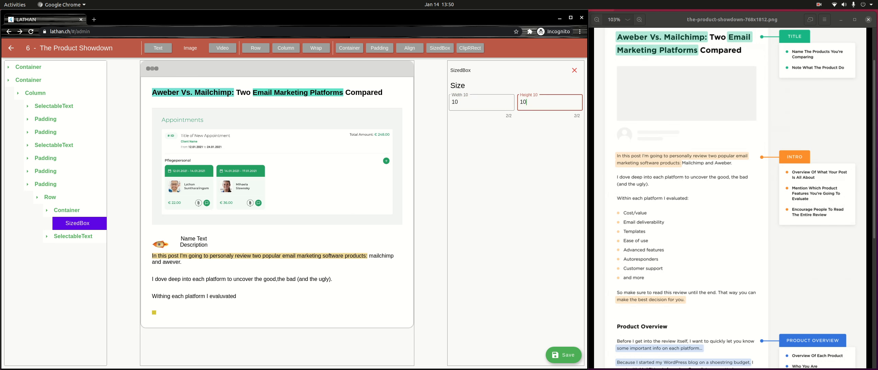
Step: Round all four corners of the bullet Container with radius 5
left_click(67, 211)
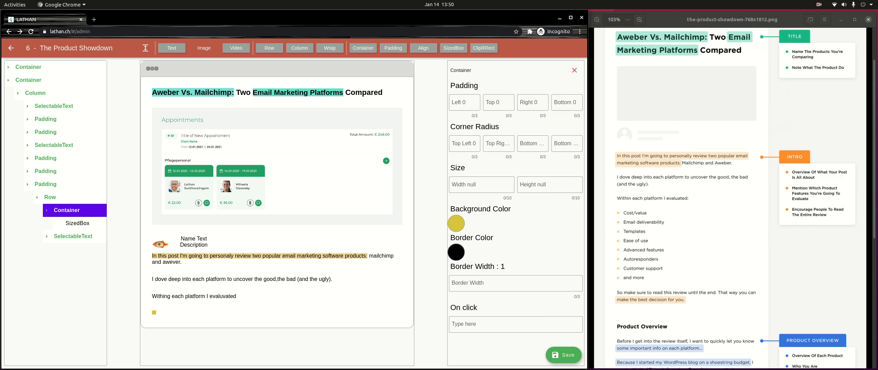
left_click(464, 144)
type("5")
key("Tab")
type("5")
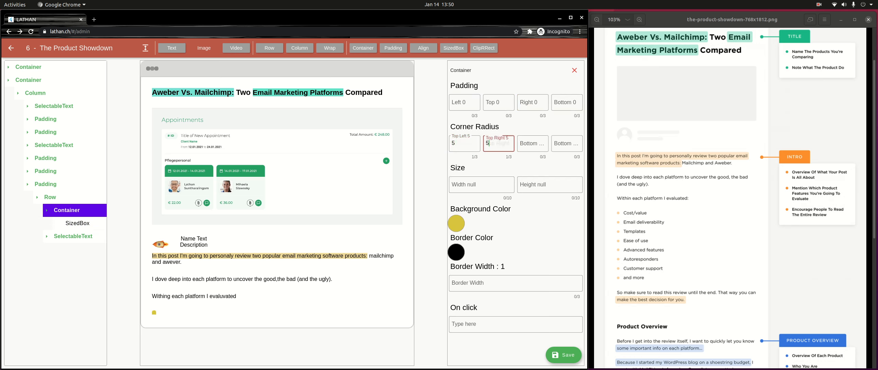
key("Tab")
type("5")
key("Tab")
type("5")
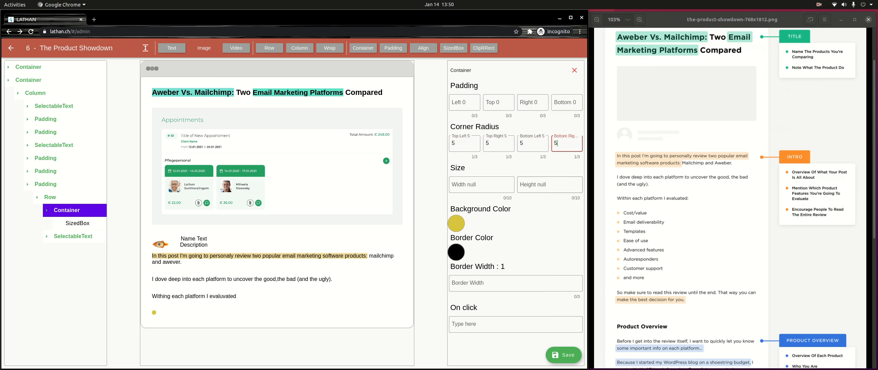
Step: Label the bullet 'Cost/value' with leading spaces and save the post
left_click(73, 236)
left_click(77, 249)
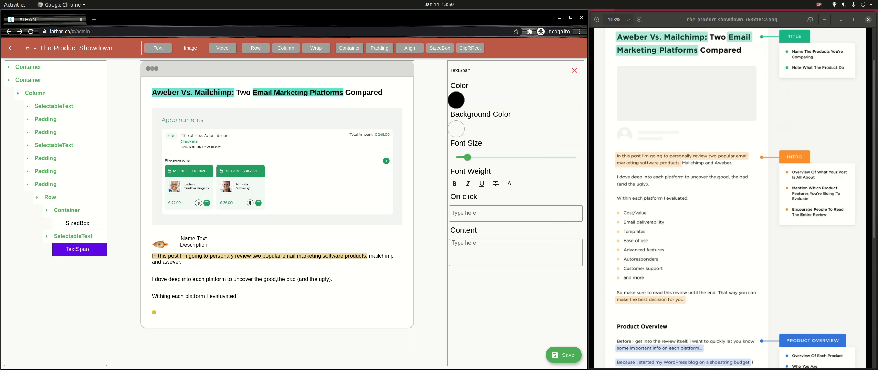
left_click(515, 252)
type("Co")
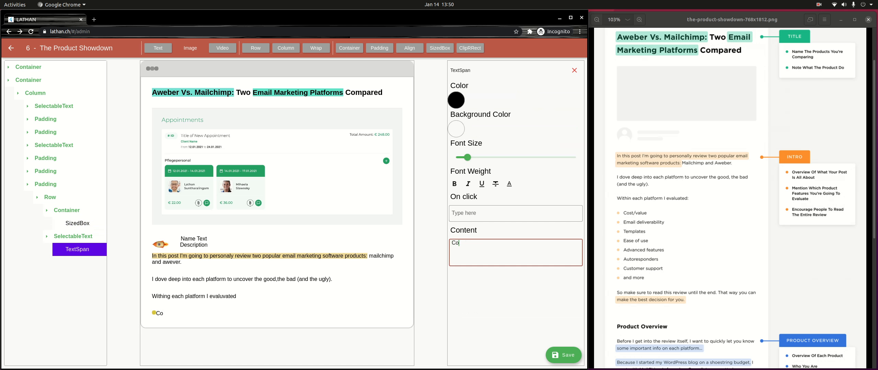
type("n")
key("BackSpace")
type("st/value")
key("Home")
left_click(563, 355)
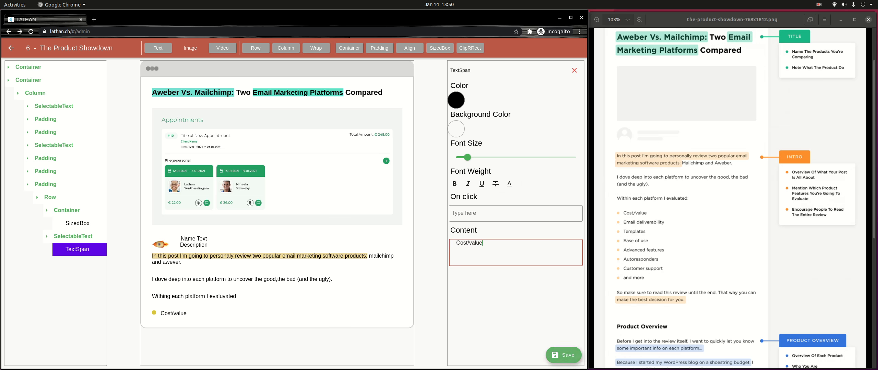
left_click(50, 197)
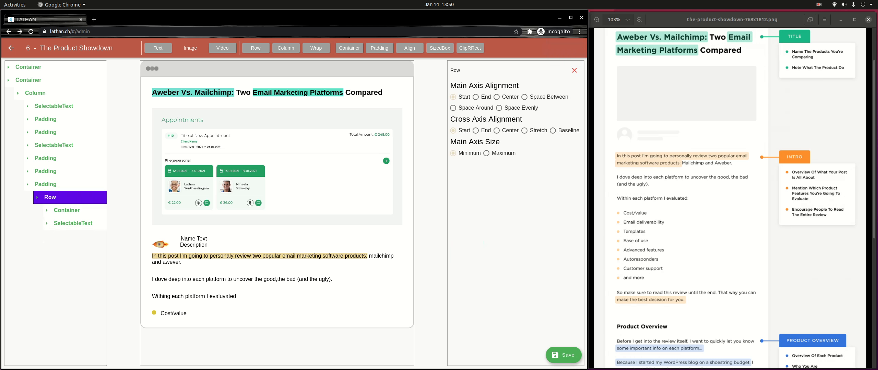
Step: Centre the Cost/value row's items on both main and cross axes
left_click(496, 96)
left_click(497, 130)
left_click(50, 198)
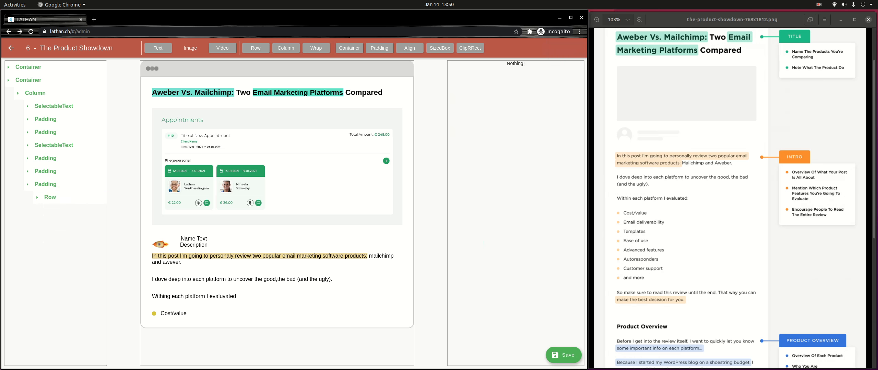
left_click(50, 197)
left_click(50, 197)
left_click(37, 93)
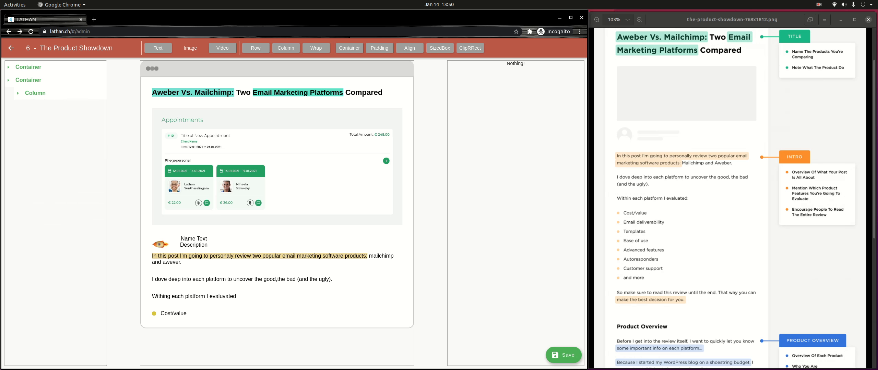
left_click(38, 94)
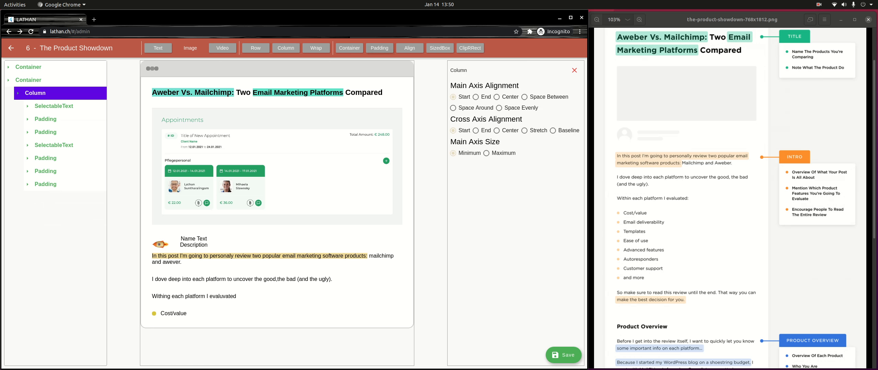
Step: Add another Padding to the Column holding a Row with a Container and text element
left_click(379, 48)
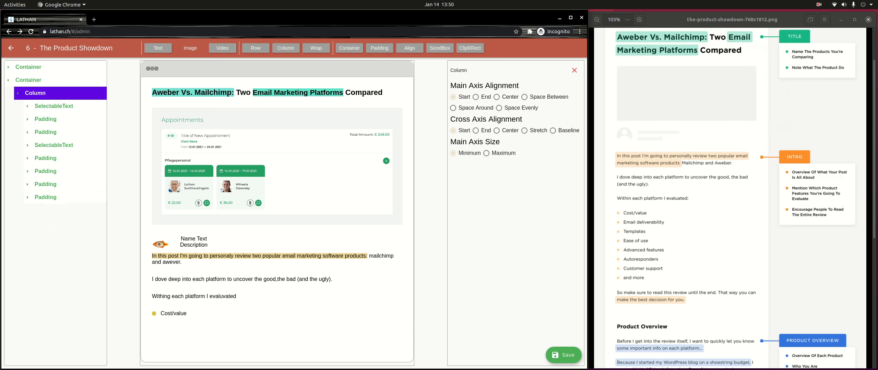
left_click(45, 197)
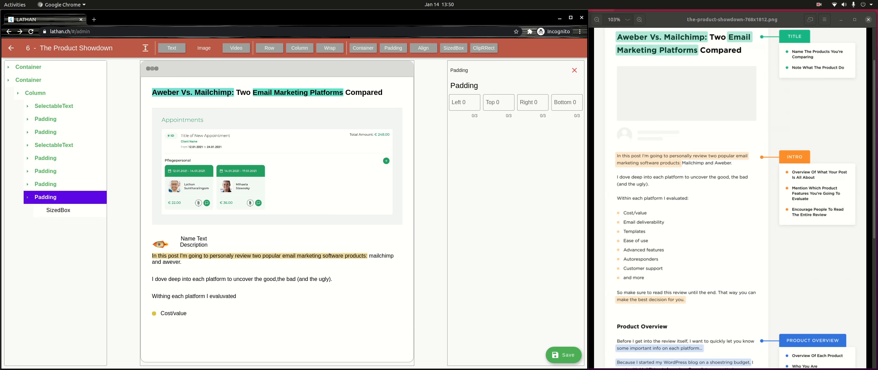
left_click(58, 210)
left_click(574, 70)
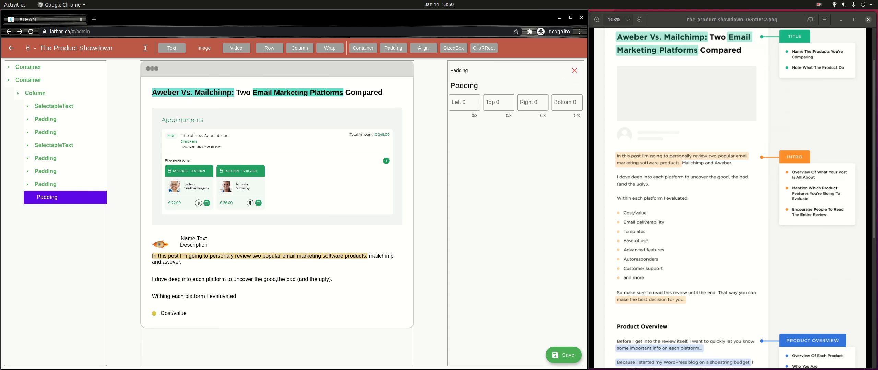
left_click(269, 48)
left_click(52, 197)
left_click(52, 197)
left_click(55, 210)
left_click(349, 48)
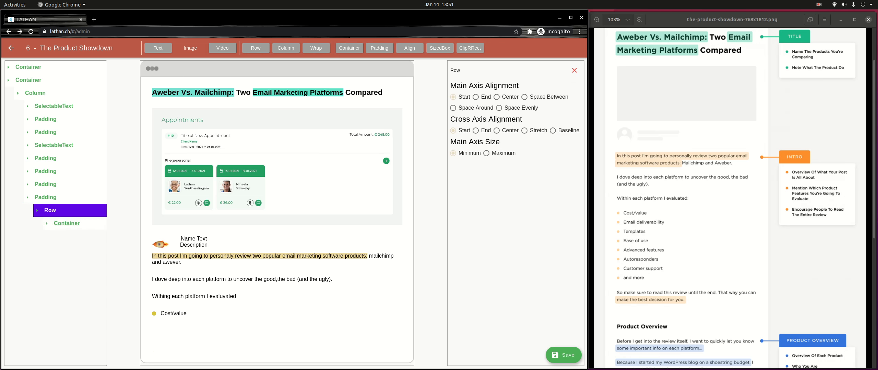
left_click(157, 48)
Step: Size the second bullet's marker SizedBox to 10 by 10
left_click(66, 224)
left_click(78, 237)
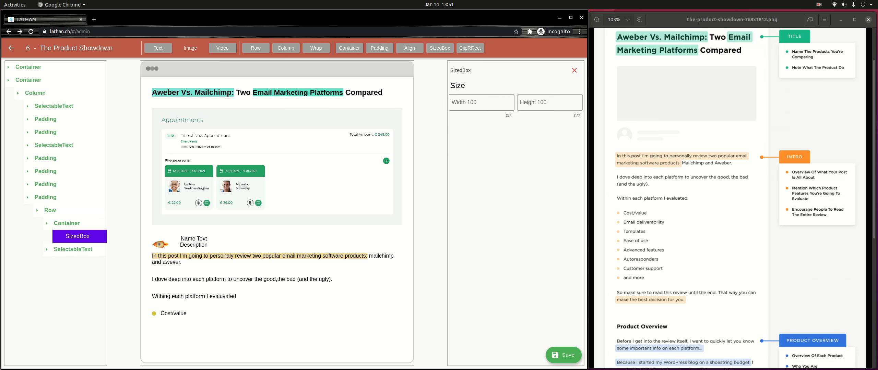
left_click(481, 103)
type("10")
key("Tab")
type("10")
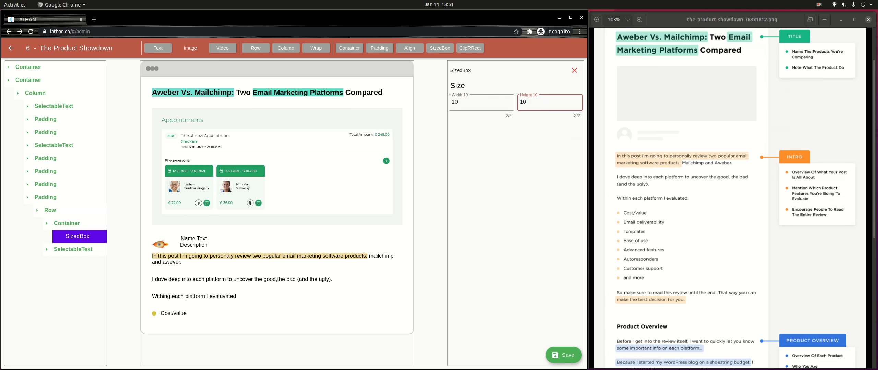
left_click(67, 223)
left_click(67, 223)
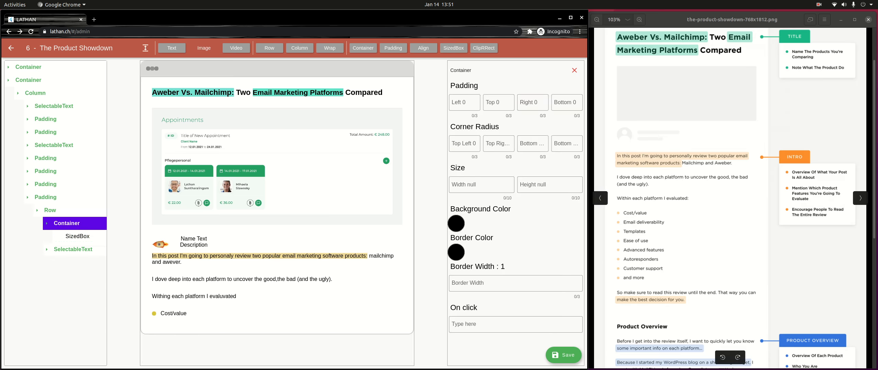
Step: Set the second marker Container's background to a light tan
left_click(456, 224)
left_click_drag(316, 178, 329, 178)
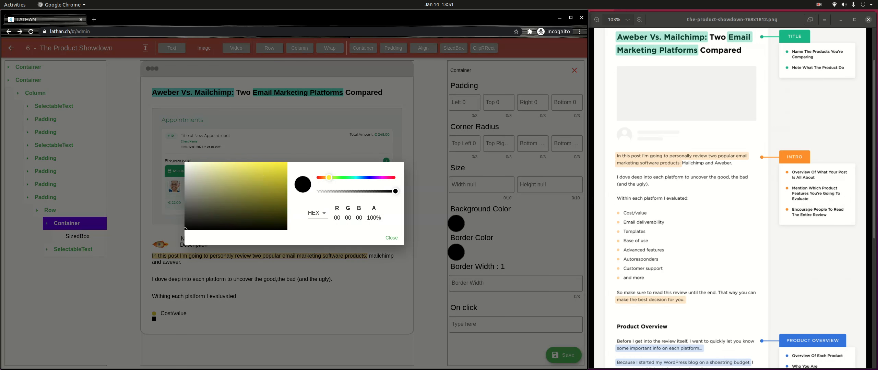
left_click(260, 185)
left_click_drag(260, 184, 271, 173)
left_click_drag(328, 178, 325, 178)
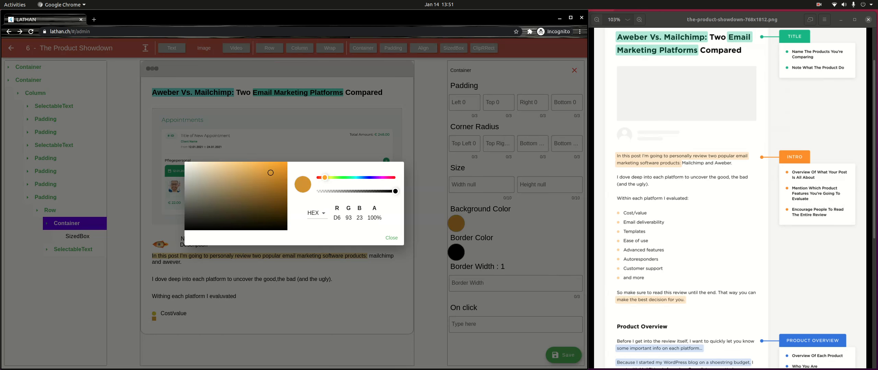
left_click_drag(271, 172, 248, 173)
left_click(391, 238)
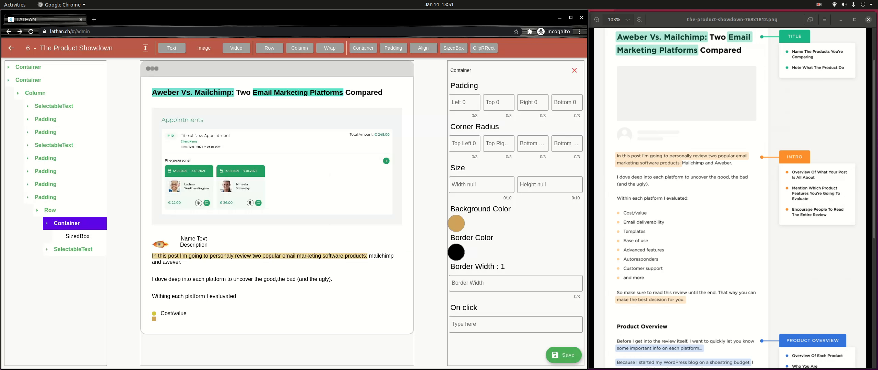
Step: Give the second marker a corner radius of 5 on all four corners
left_click(464, 144)
type("5")
key("Tab")
type("5")
key("Tab")
type("5")
key("Tab")
type("5")
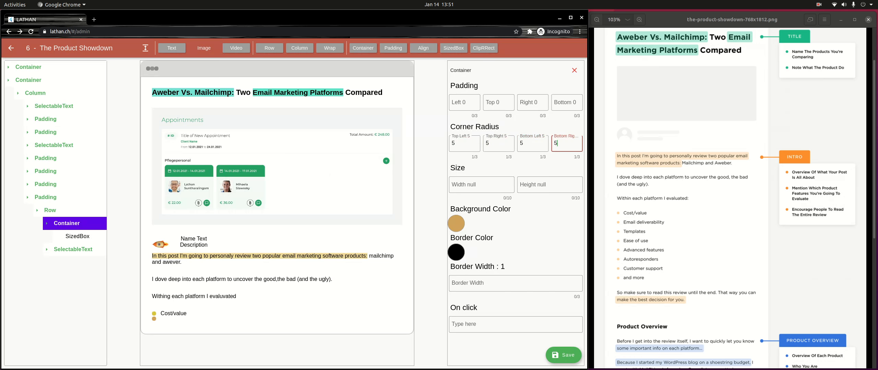
Step: Label the second bullet 'Email deliverablity'
left_click(73, 250)
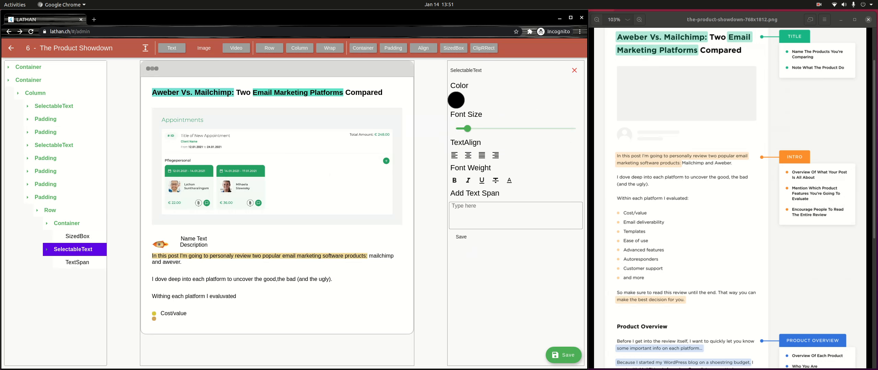
left_click(77, 263)
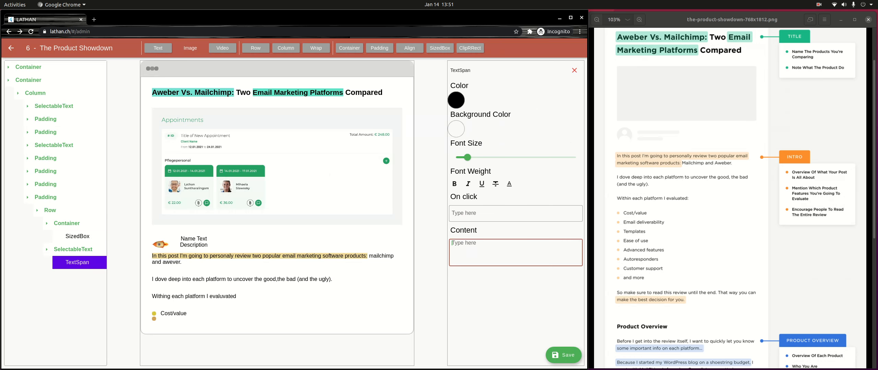
type("Email deliverable")
key("BackSpace")
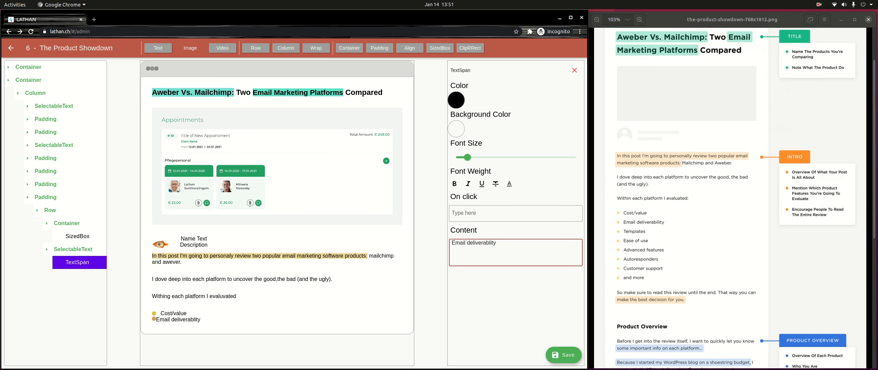
Step: Centre the second bullet's row on both axes and indent its label with leading spaces
left_click(50, 210)
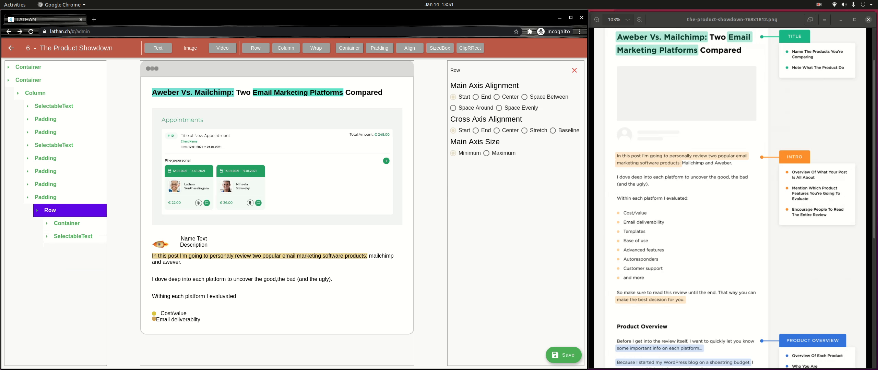
left_click(497, 96)
left_click(497, 130)
left_click(73, 237)
left_click(77, 249)
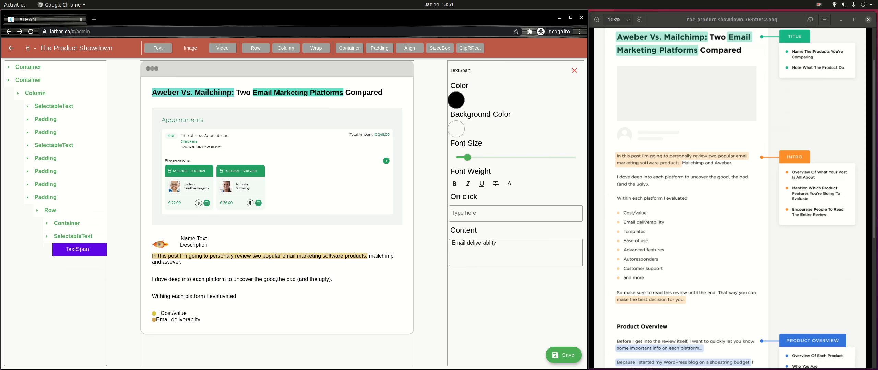
left_click(452, 243)
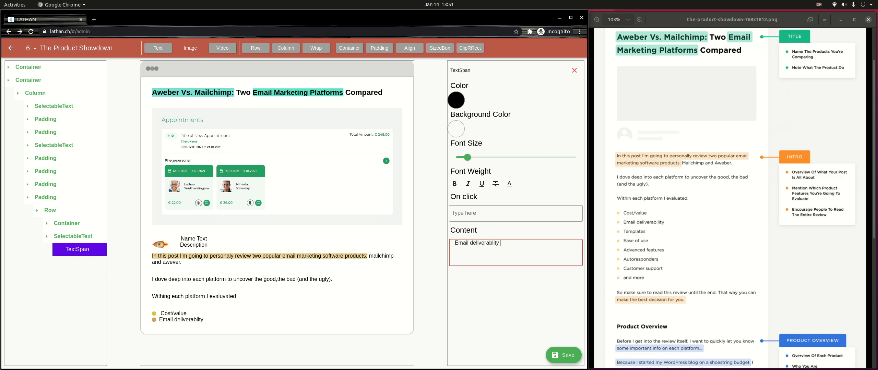
key("End")
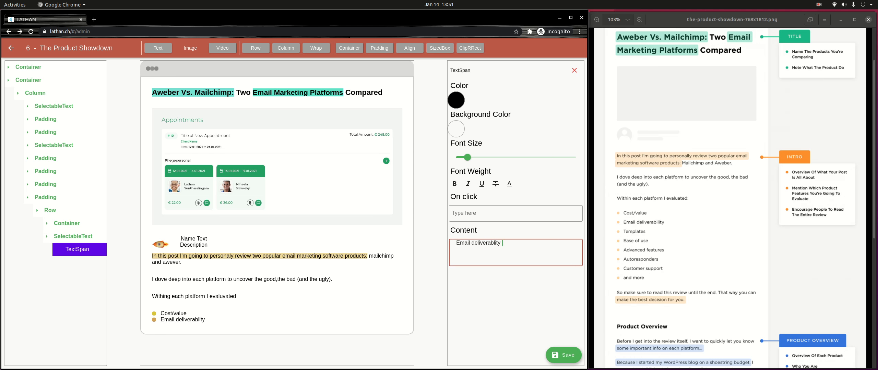
Step: Add a third Padding to the Column with a Row holding a Container and text element
left_click(45, 197)
left_click(46, 197)
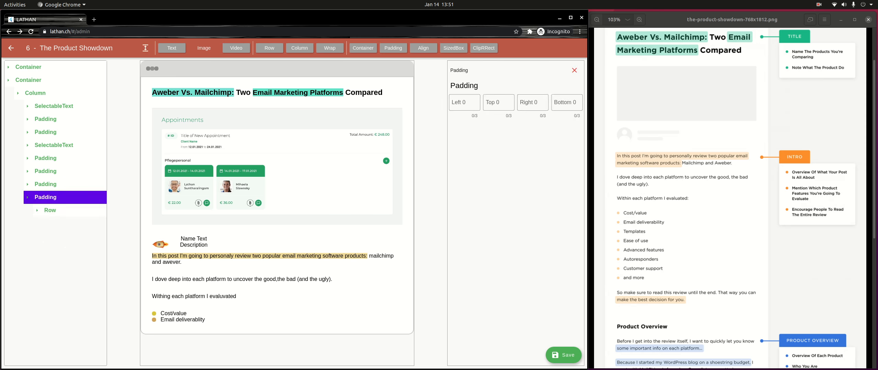
left_click(45, 198)
left_click(36, 93)
left_click(35, 93)
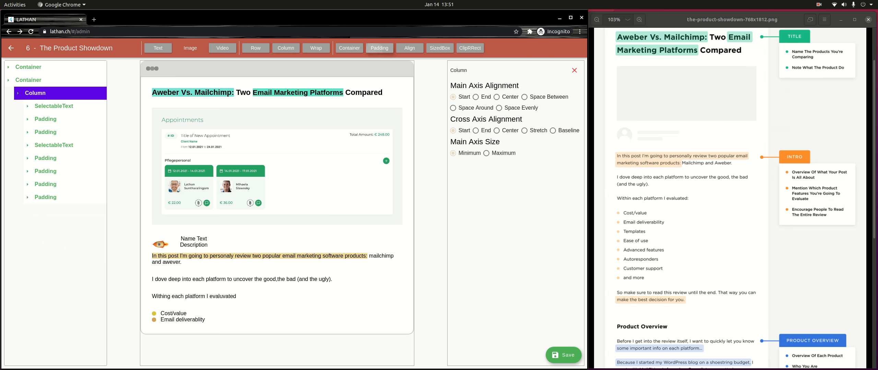
left_click(379, 48)
left_click(58, 223)
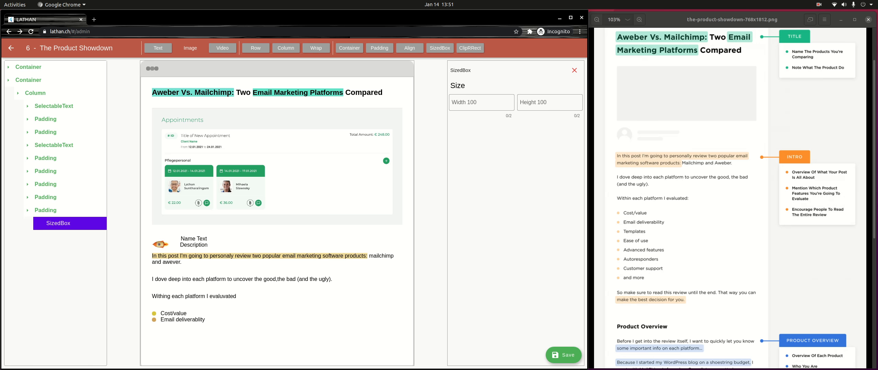
left_click(575, 70)
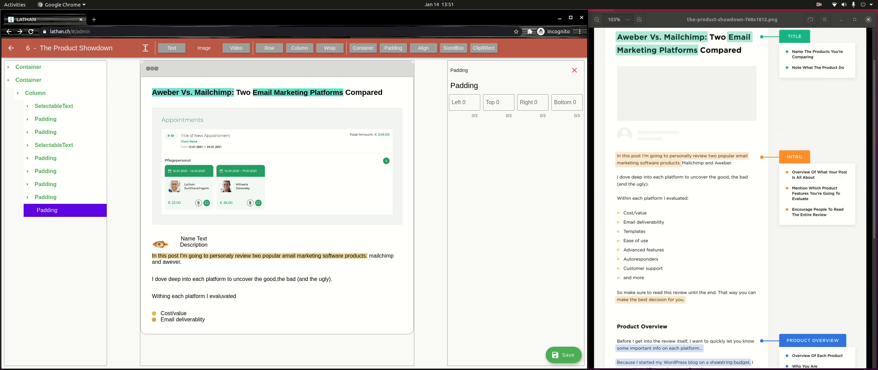
left_click(269, 48)
left_click(52, 223)
left_click(349, 49)
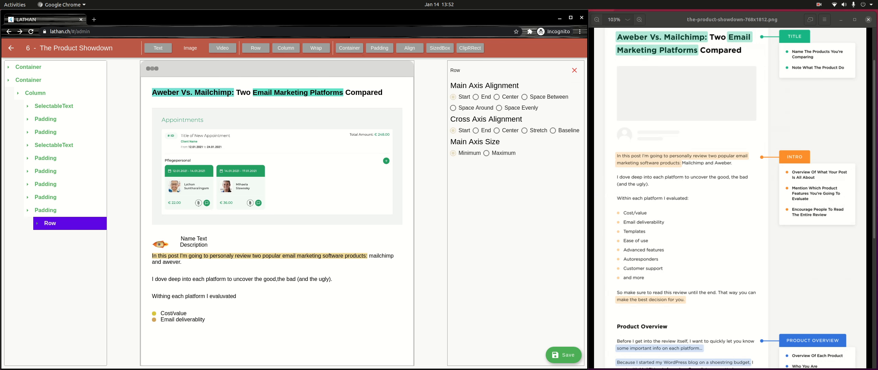
left_click(158, 48)
Step: Give the third marker a golden BE A1 49 background and a 10×10 SizedBox
left_click(66, 236)
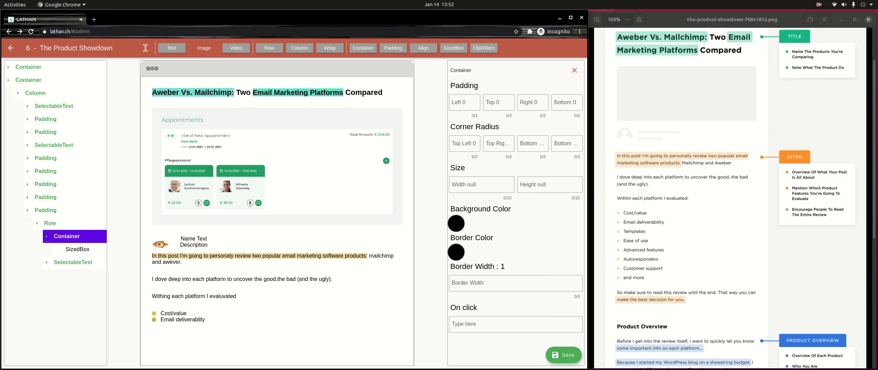
left_click(456, 224)
left_click_drag(329, 178, 326, 177)
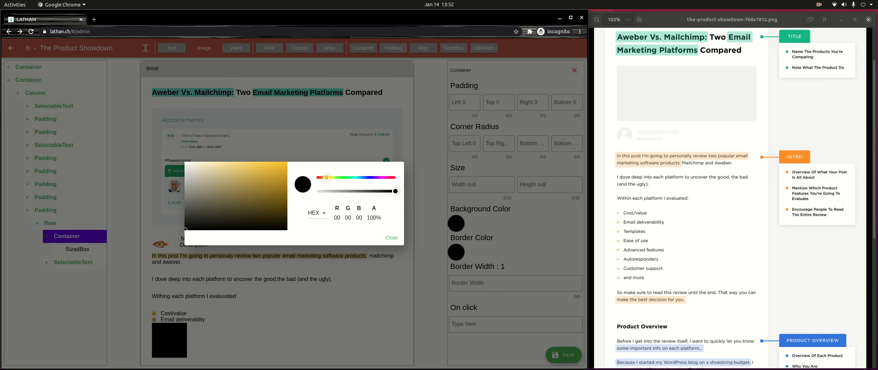
left_click(248, 179)
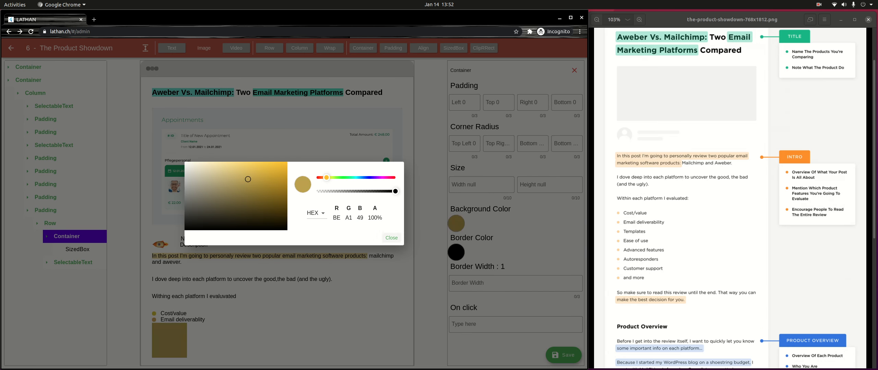
left_click(391, 238)
left_click(77, 249)
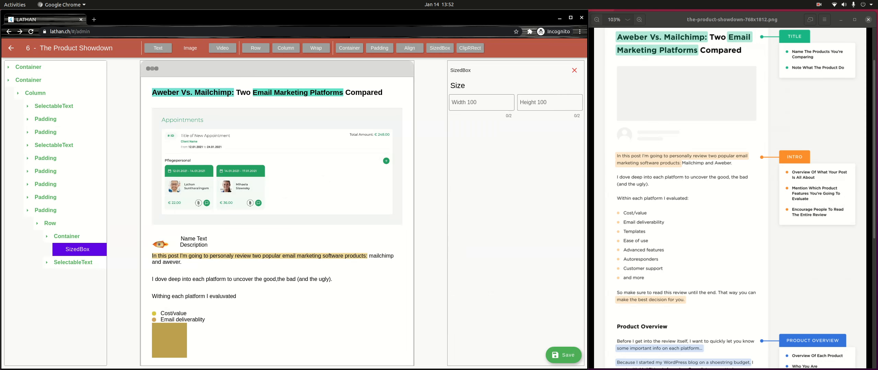
left_click(481, 102)
type("10")
key("Tab")
type("10")
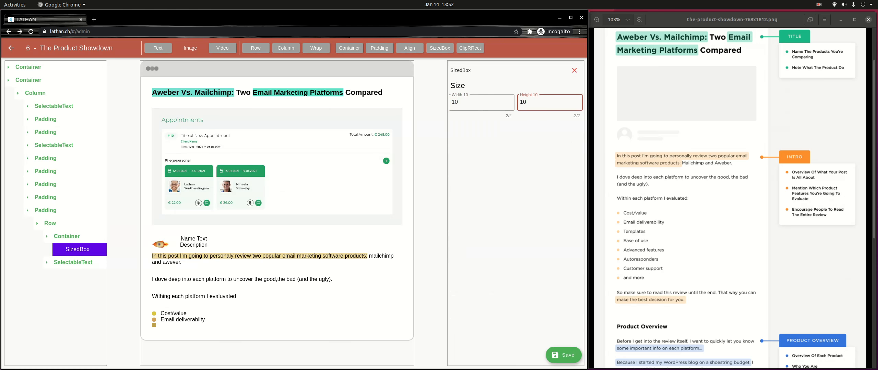
Step: Round the third marker's four corners with radius 5
left_click(67, 237)
left_click(464, 144)
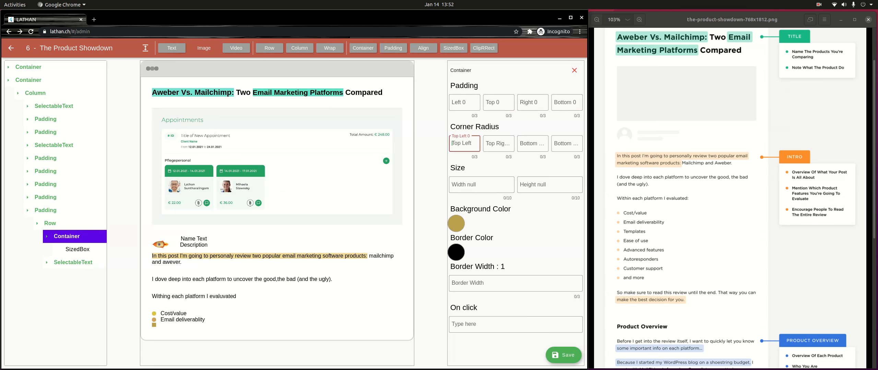
type("5")
key("Tab")
type("5")
key("Tab")
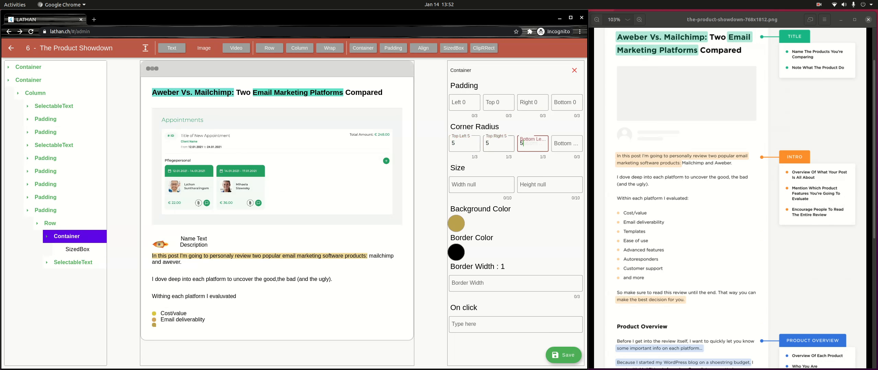
type("5")
key("Tab")
type("5")
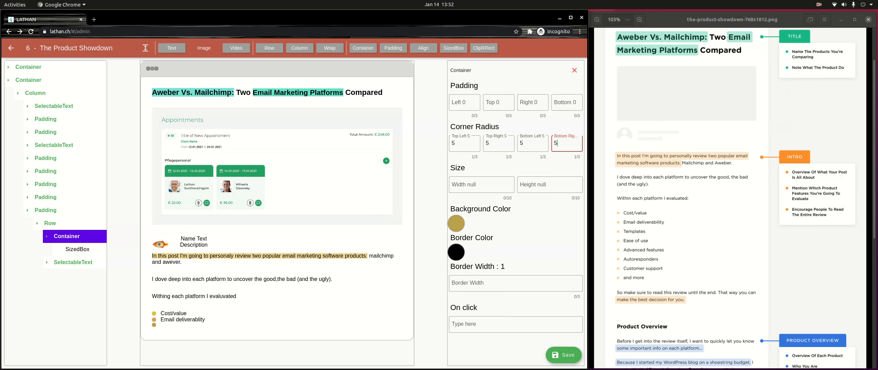
left_click(73, 263)
left_click(77, 275)
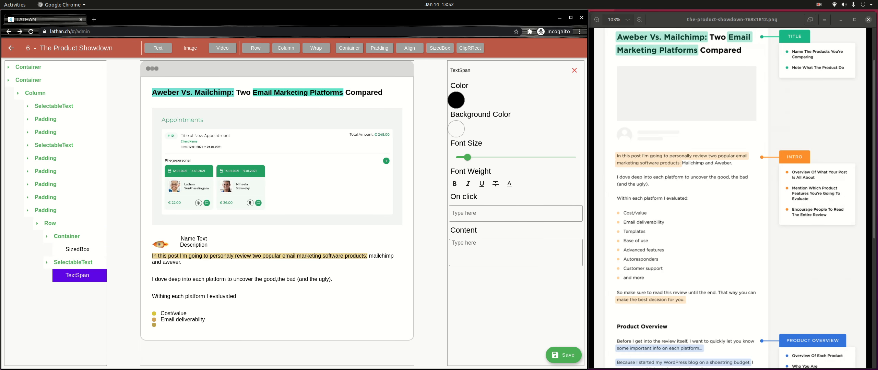
Step: Label the third bullet 'Templates' and centre its row on both axes
left_click(515, 253)
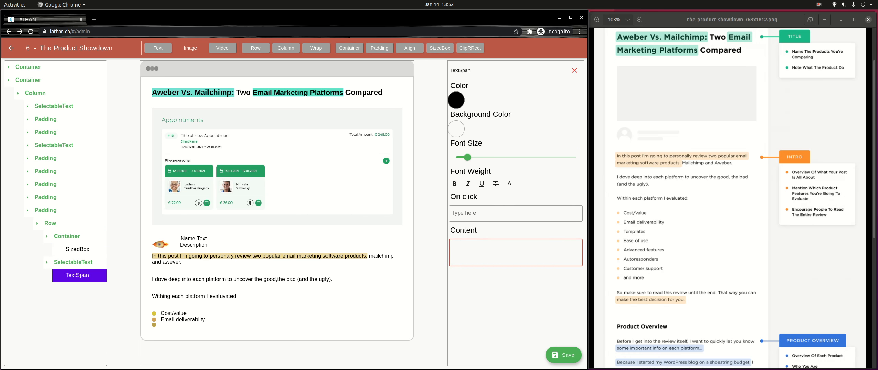
type("Templates")
left_click(50, 223)
left_click(50, 224)
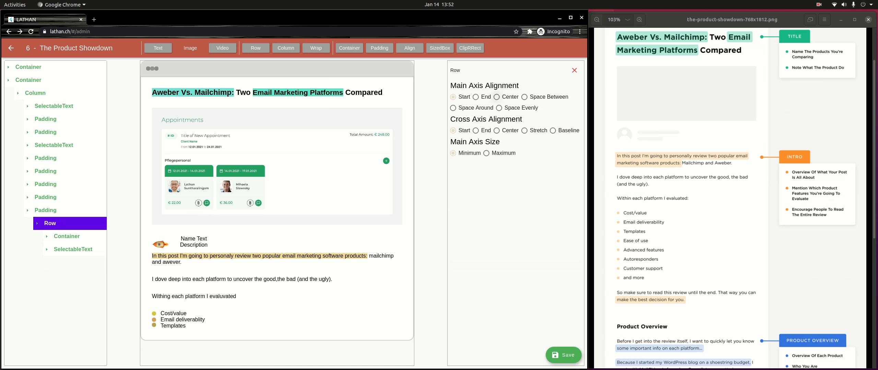
left_click(497, 96)
left_click(497, 130)
Step: Save the blog post
left_click(563, 355)
left_click(50, 223)
left_click(46, 210)
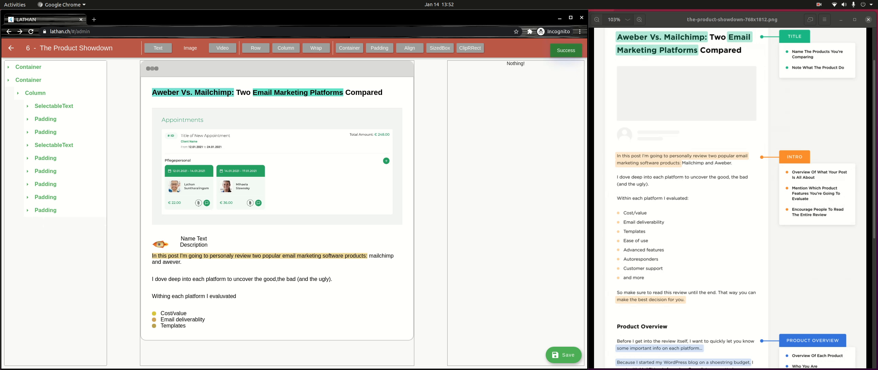
left_click(36, 93)
left_click(35, 93)
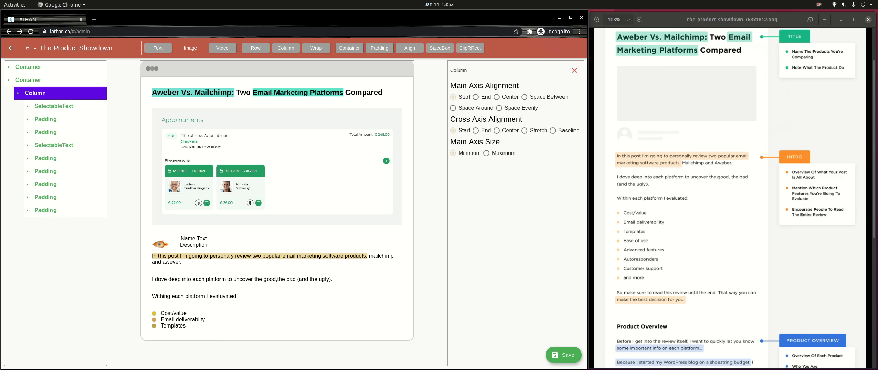
Step: Add a padding block at the column's end, delete its spacer, then remove a mistaken row wrap
left_click(379, 48)
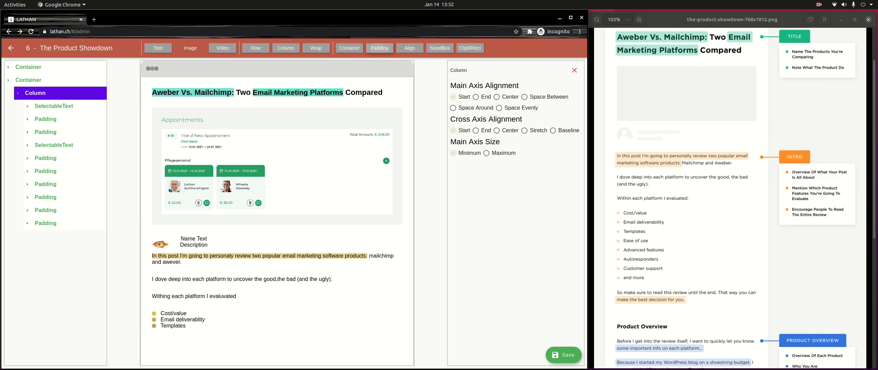
left_click(45, 223)
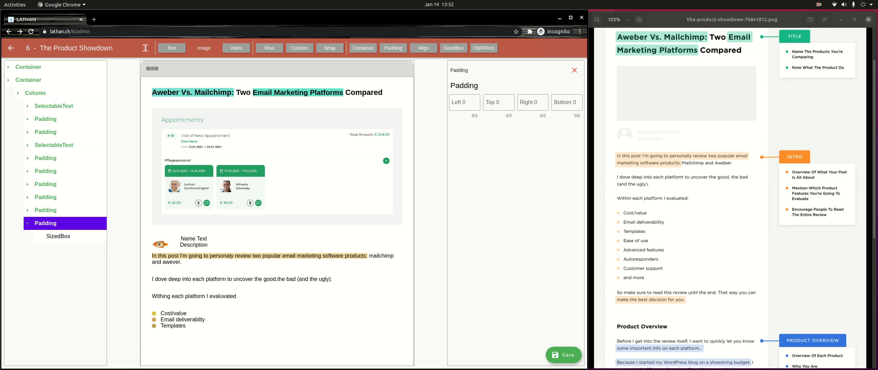
left_click(59, 237)
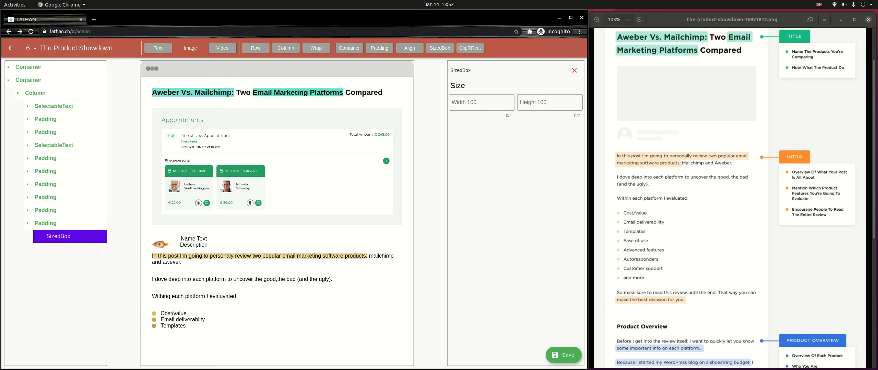
left_click(575, 70)
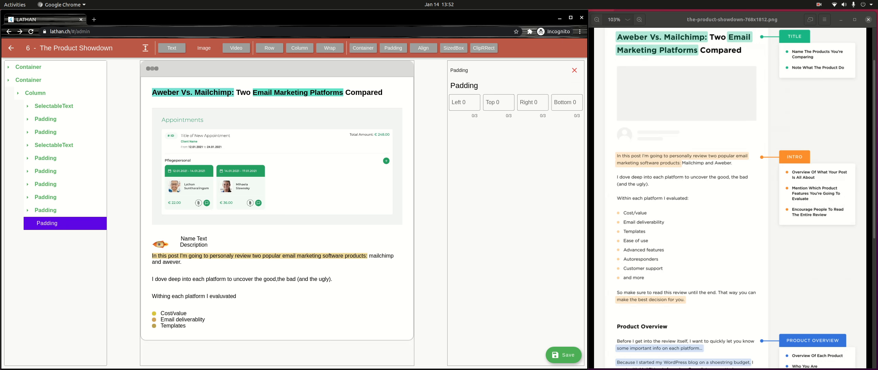
left_click(269, 48)
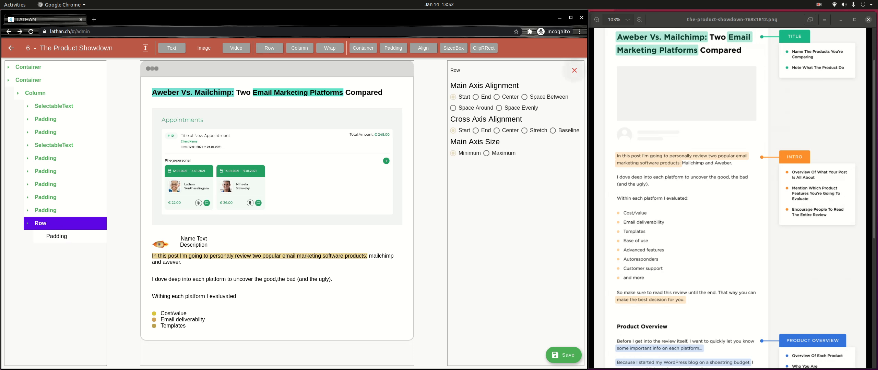
left_click(575, 70)
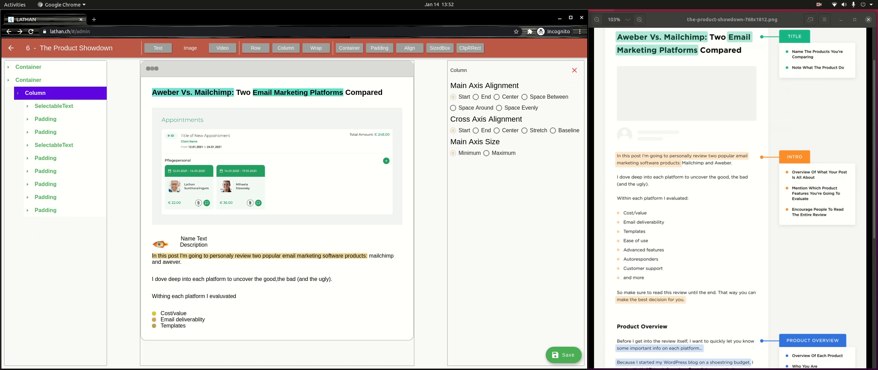
Step: Add a new row with a bullet box, wrap it in padding, and add a text element
left_click(256, 48)
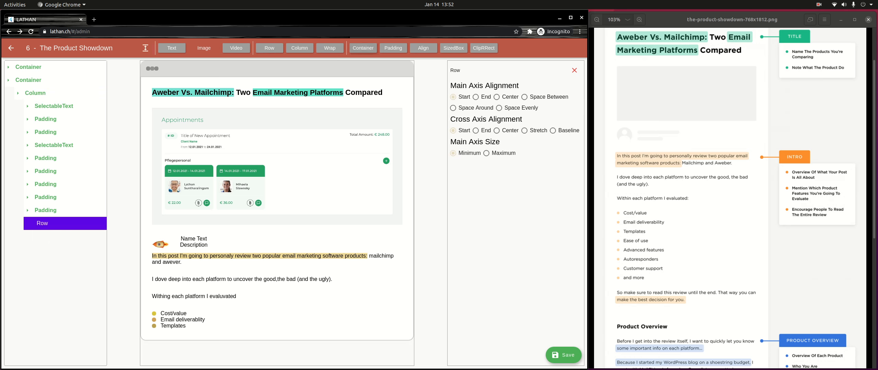
left_click(362, 48)
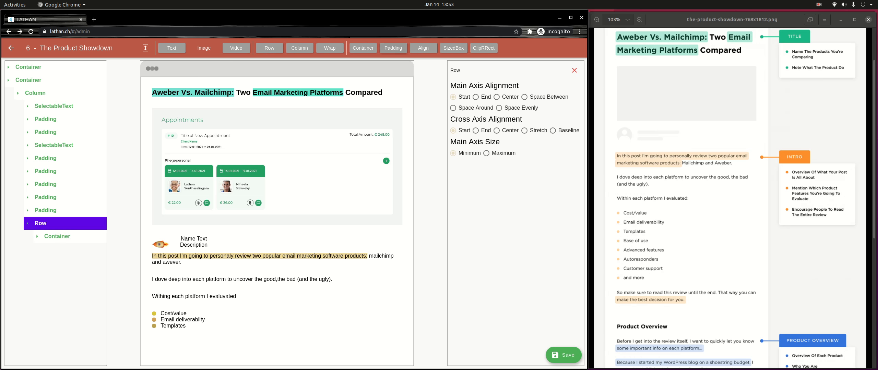
left_click(393, 48)
left_click(50, 237)
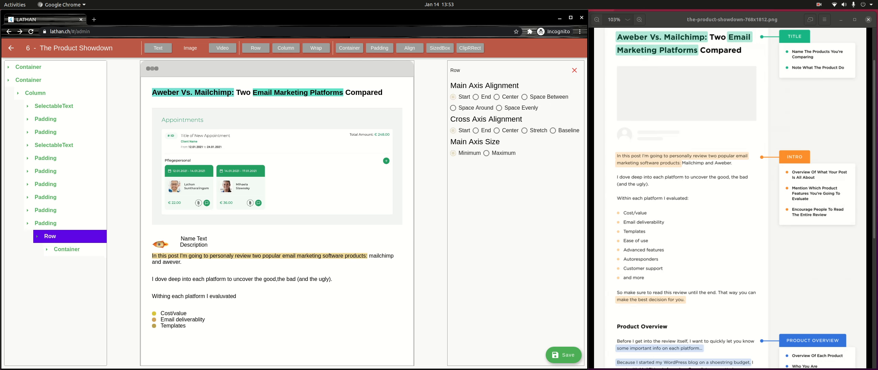
left_click(59, 249)
left_click(574, 70)
left_click(50, 236)
left_click(64, 249)
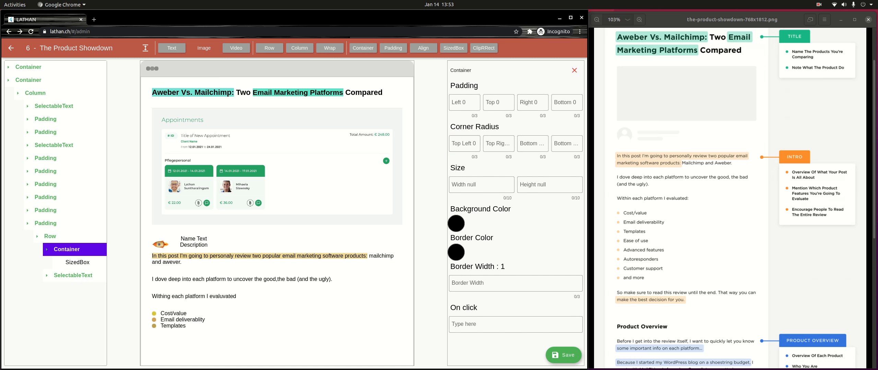
Step: Round the bullet container's corners with radius 5
left_click(464, 144)
type("5")
key("Tab")
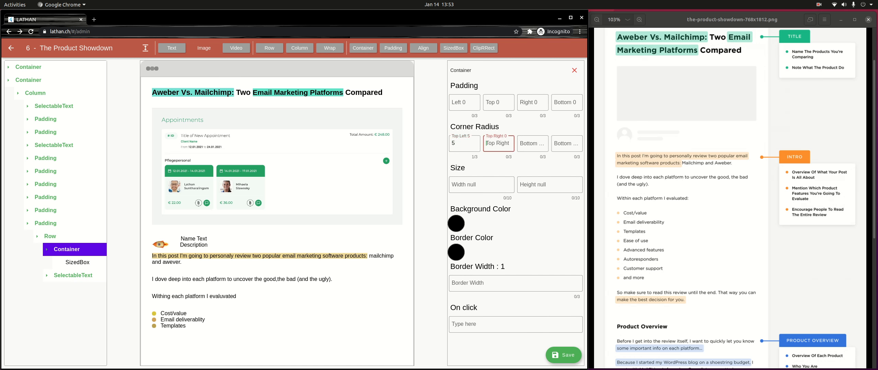
type("5")
key("Tab")
type("5")
key("Tab")
type("5")
Step: Set the bullet's background colour to yellow D7C555
left_click(456, 224)
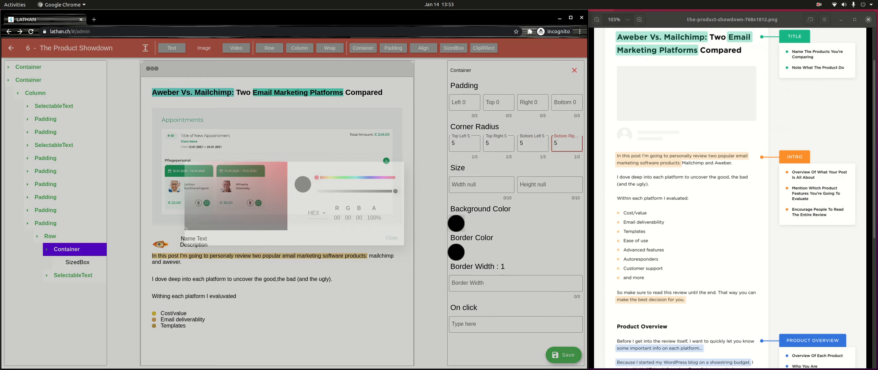
left_click(242, 171)
left_click(328, 177)
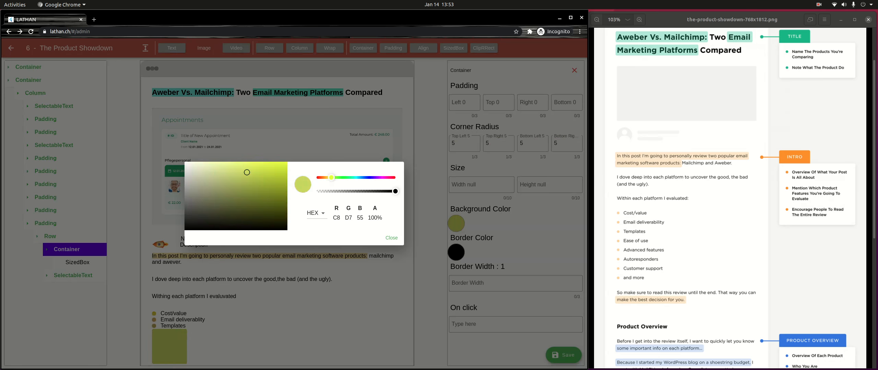
left_click(247, 173)
left_click(391, 238)
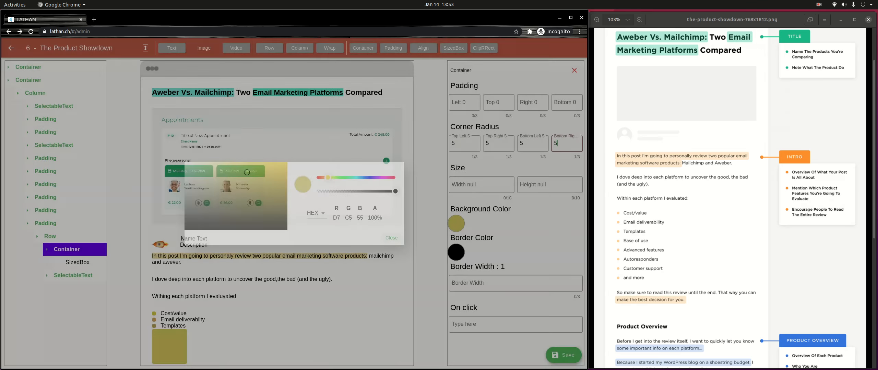
Step: Size the bullet's SizedBox to 10 wide by 10 high
left_click(77, 263)
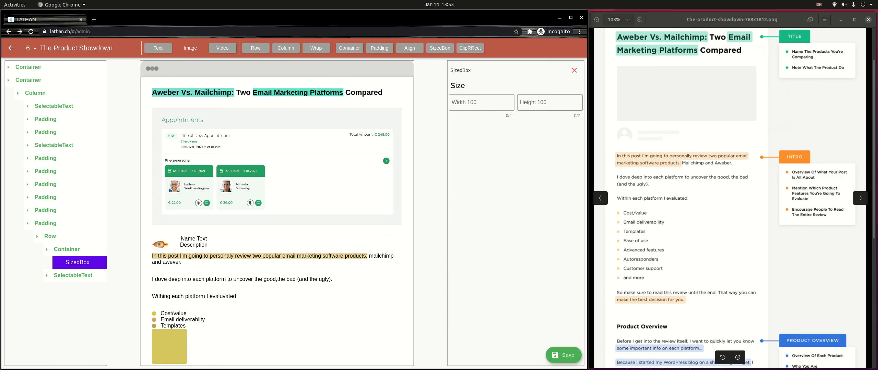
left_click(453, 102)
type("10")
key("Tab")
type("10")
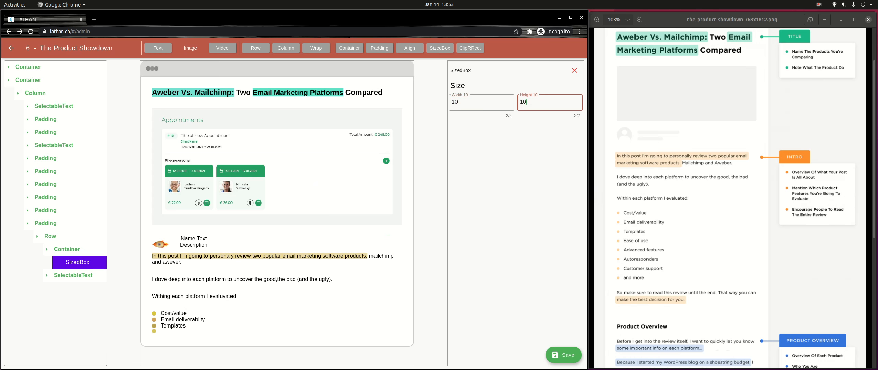
left_click(73, 276)
left_click(77, 289)
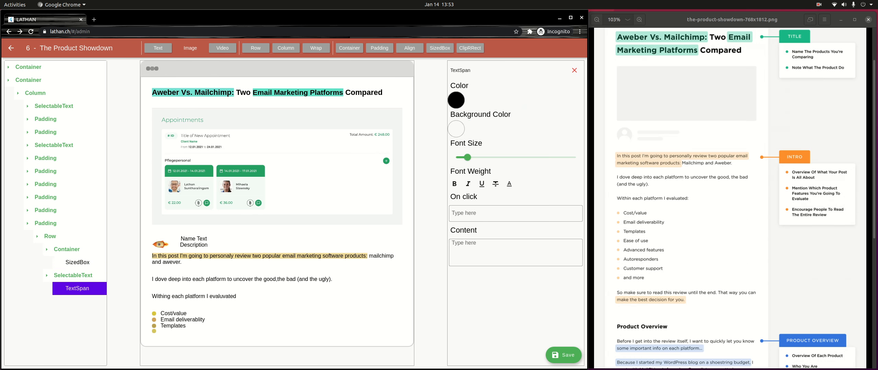
Step: Set the new item's text content to 'Ease of use'
left_click(515, 253)
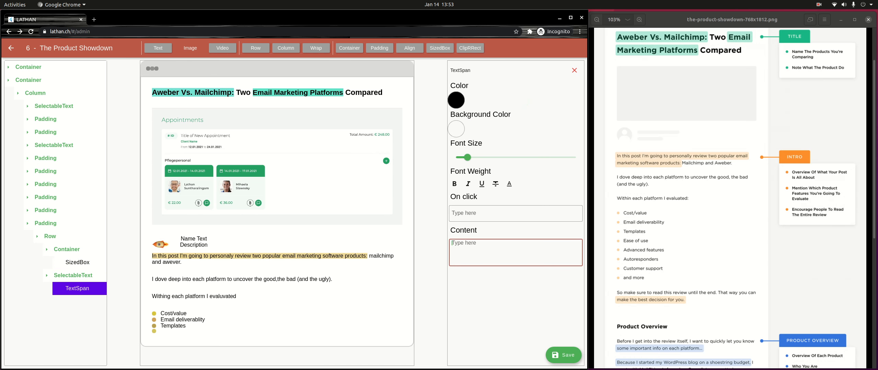
type("Ease of")
key("BackSpace")
key("BackSpace")
key("BackSpace")
key("BackSpace")
key("BackSpace")
key("BackSpace")
key("BackSpace")
type("Ease of use")
Step: Centre the item's row on both main and cross axes and save the post
left_click(45, 223)
left_click(45, 223)
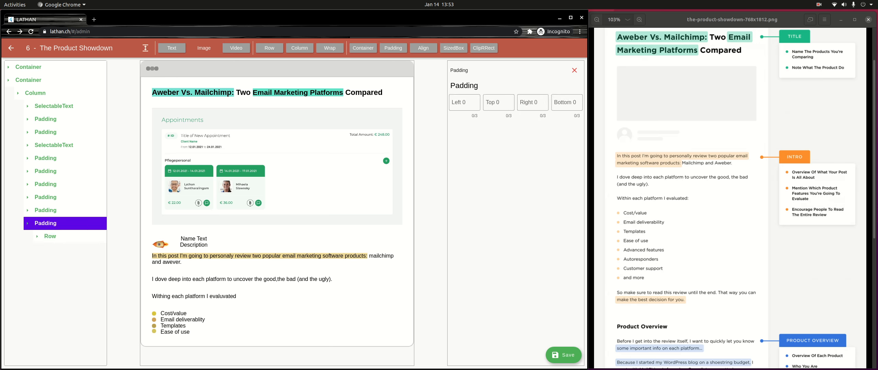
left_click(50, 236)
left_click(496, 130)
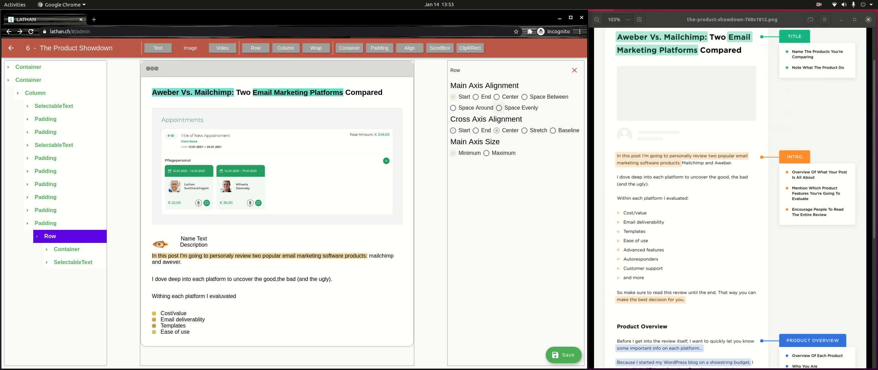
left_click(496, 97)
left_click(564, 355)
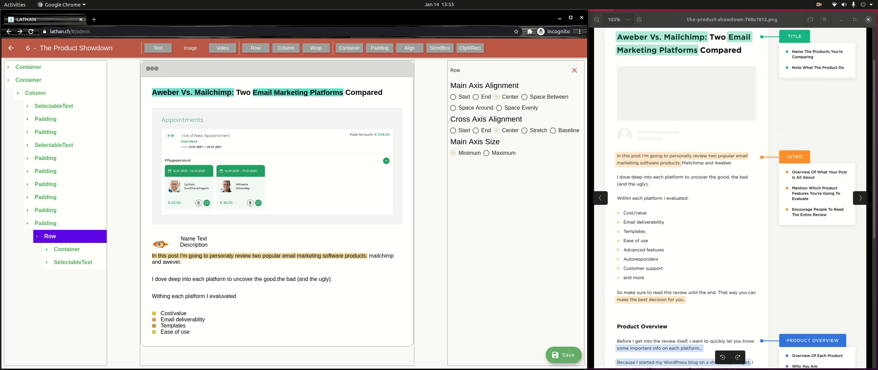
left_click(35, 93)
left_click(35, 93)
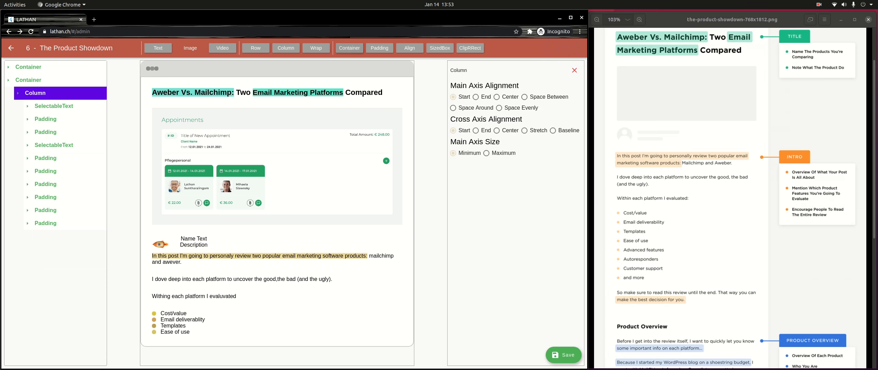
Step: Add a new padding block at the column's end and delete its spacer
left_click(379, 48)
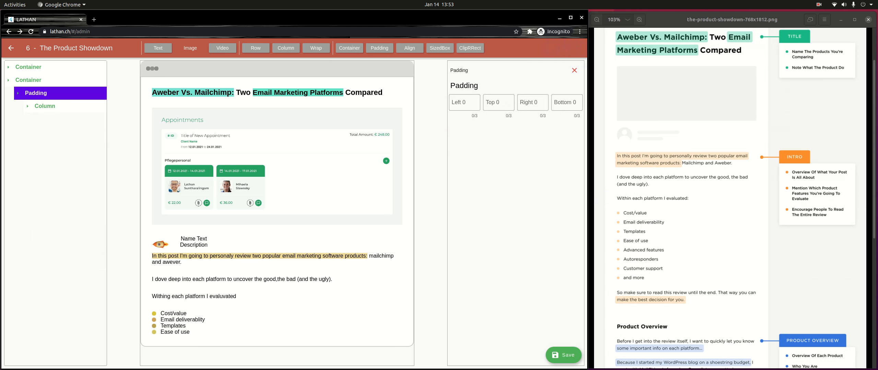
left_click(574, 70)
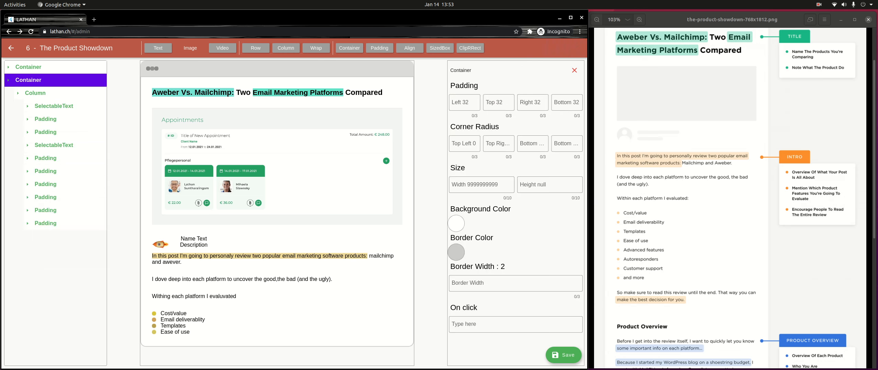
left_click(35, 94)
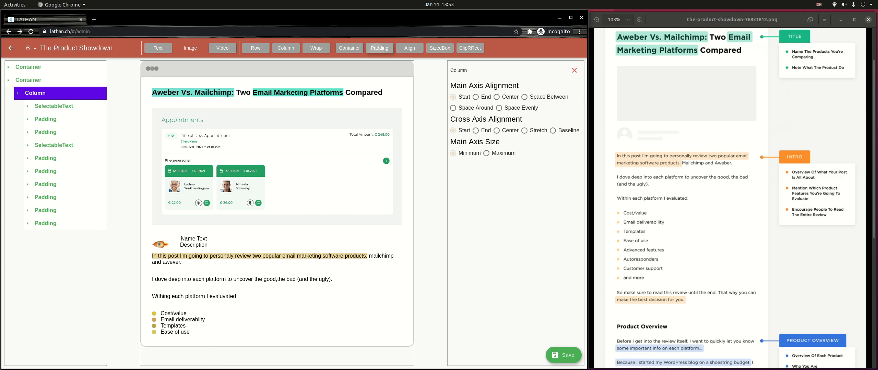
left_click(379, 48)
left_click(46, 237)
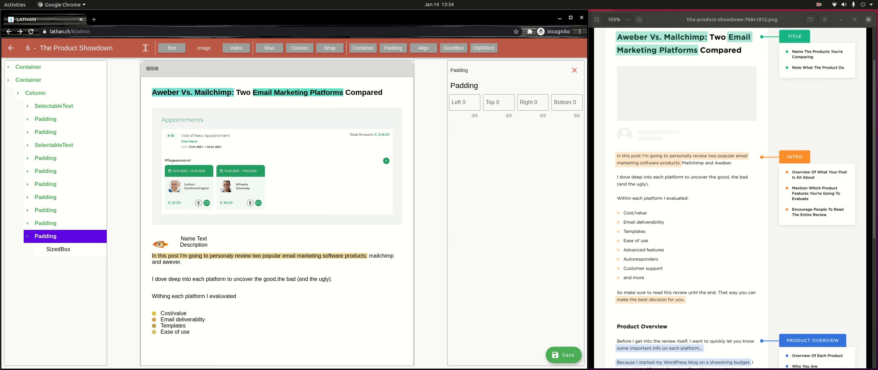
left_click(58, 250)
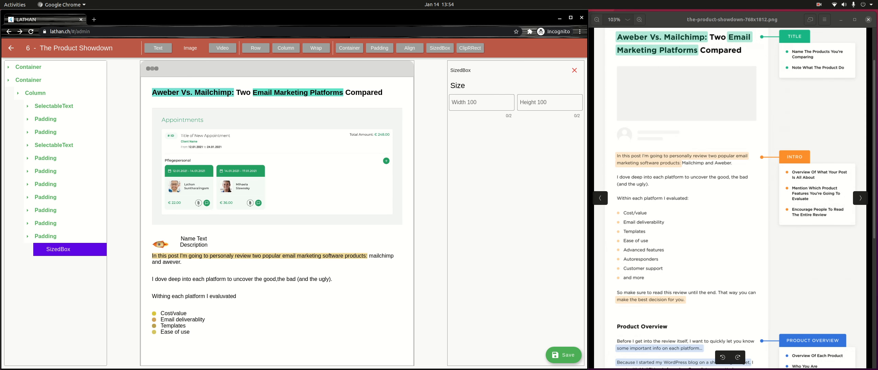
left_click(574, 71)
Step: Put a row in the last padding block holding a container and a text element
left_click(46, 223)
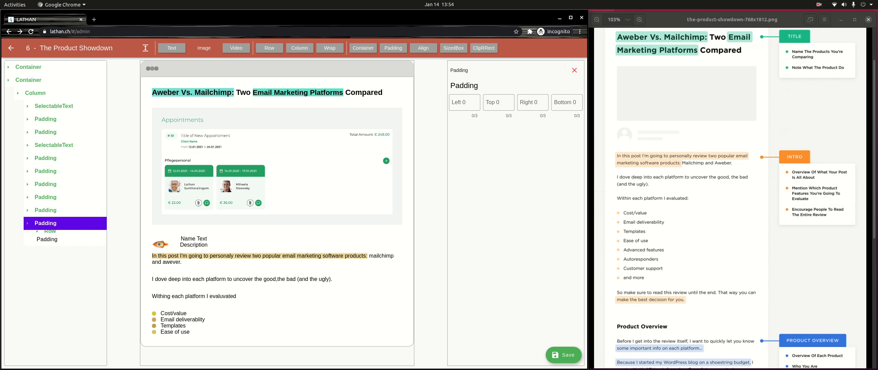
left_click(46, 211)
left_click(46, 237)
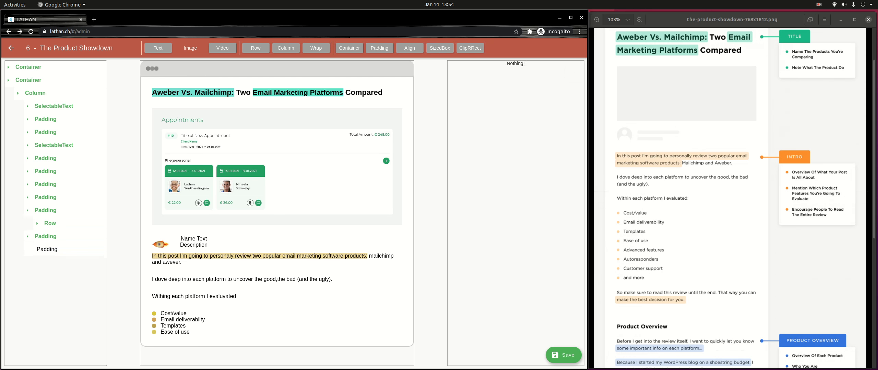
left_click(47, 250)
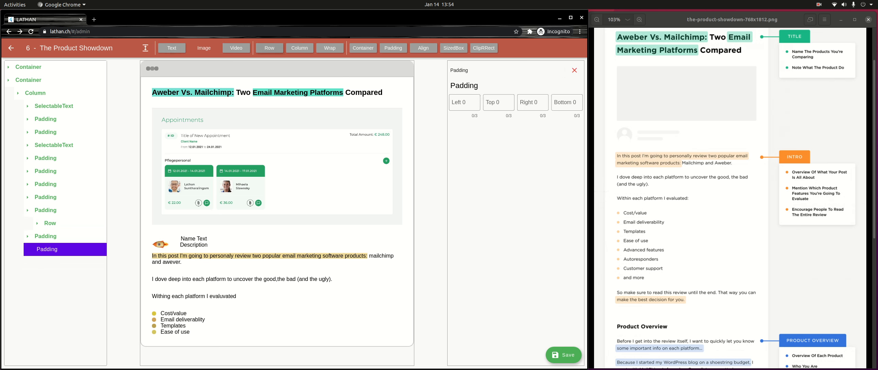
left_click(269, 48)
left_click(51, 263)
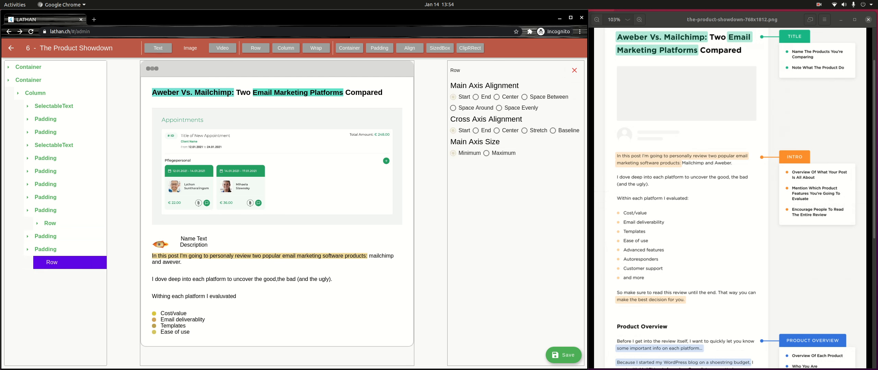
left_click(349, 48)
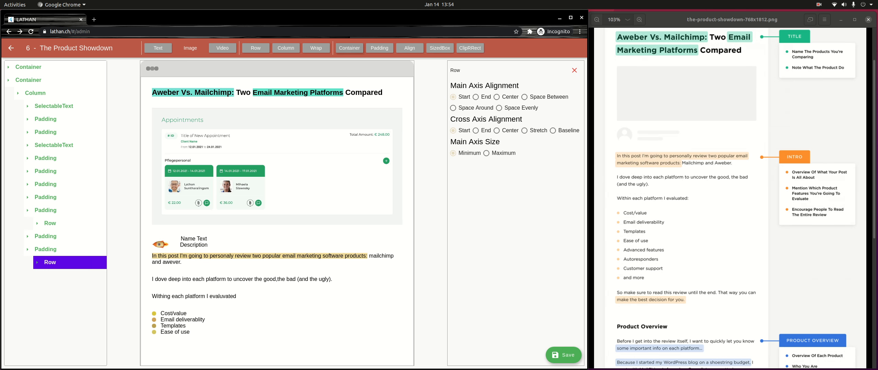
left_click(157, 48)
left_click(67, 276)
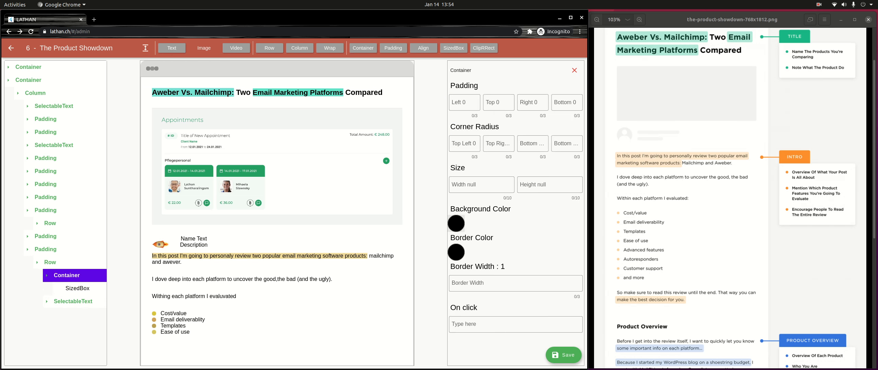
Step: Give the new container an olive background colour
left_click(456, 224)
left_click_drag(317, 177, 331, 178)
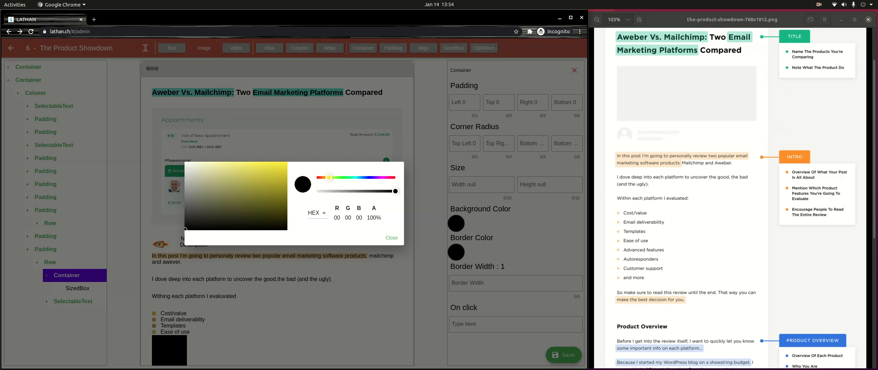
left_click_drag(185, 229, 246, 182)
left_click(391, 238)
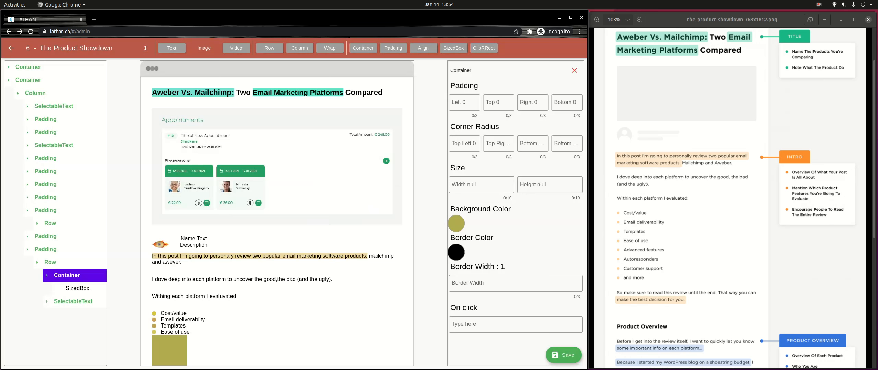
Step: Round the container's corners with radius 5
left_click(464, 143)
type("5")
key("Tab")
type("5")
key("Tab")
type("5")
key("Tab")
type("5")
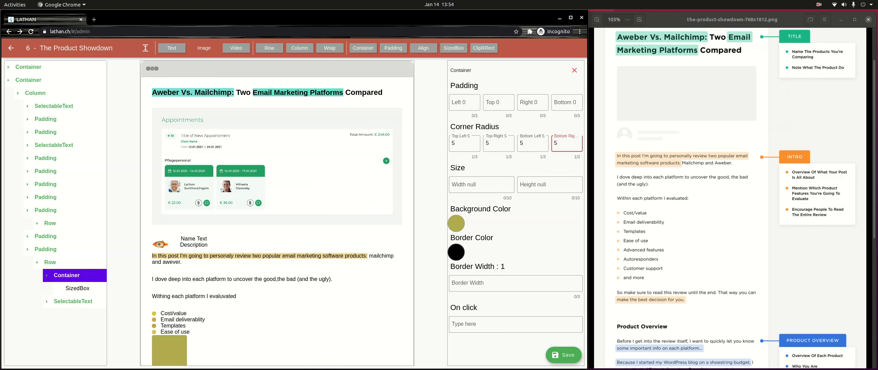
Step: Size the dot's SizedBox to 10 by 10
scroll(277, 213, "down", 1)
left_click(77, 289)
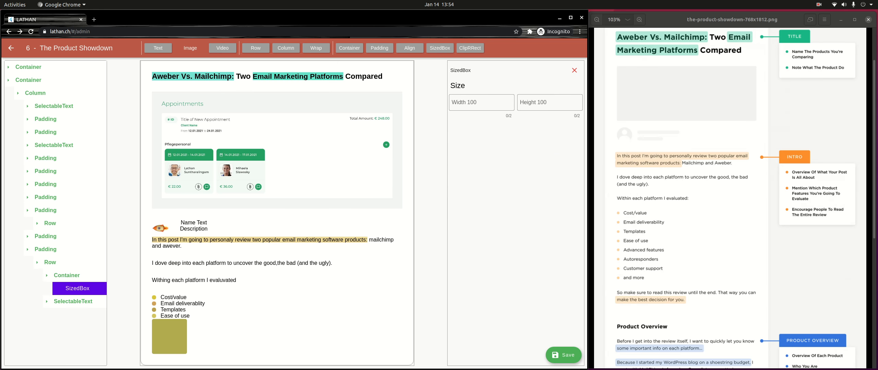
left_click(481, 103)
type("10")
key("Tab")
type("10")
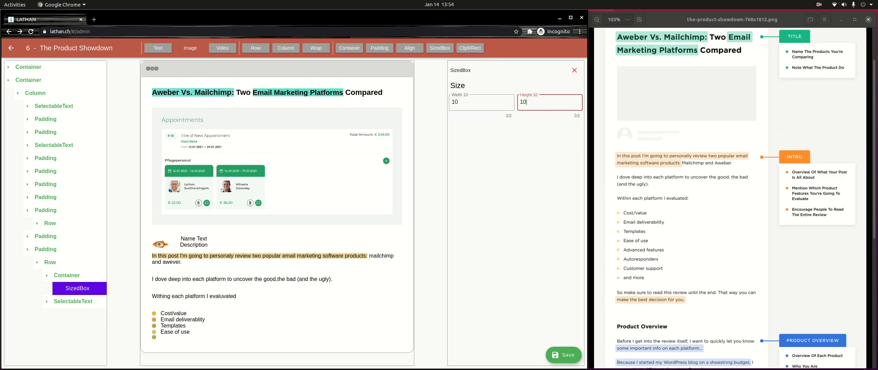
left_click(73, 302)
left_click(77, 315)
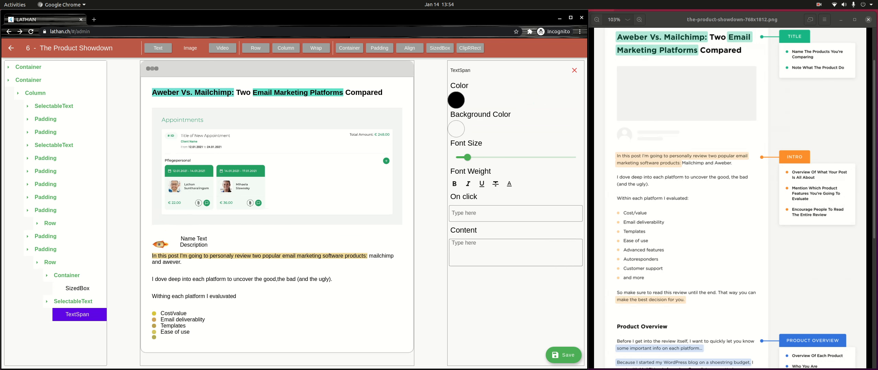
Step: Enter 'Advanced Features' as the bullet text, indented with leading spaces, and save
left_click(452, 243)
type("Ada")
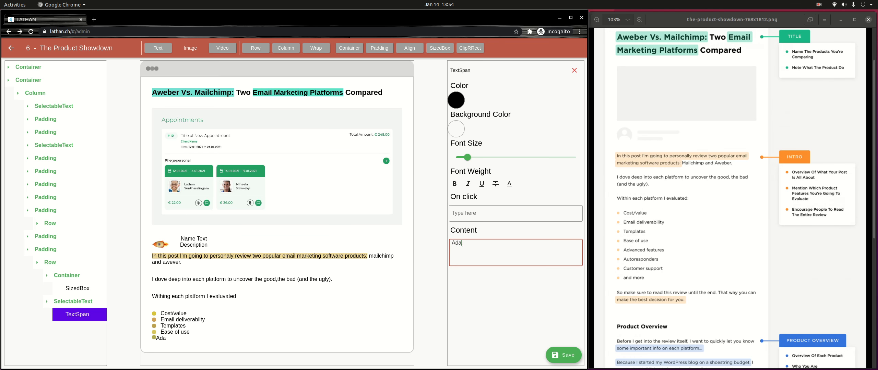
type("vvanced Features")
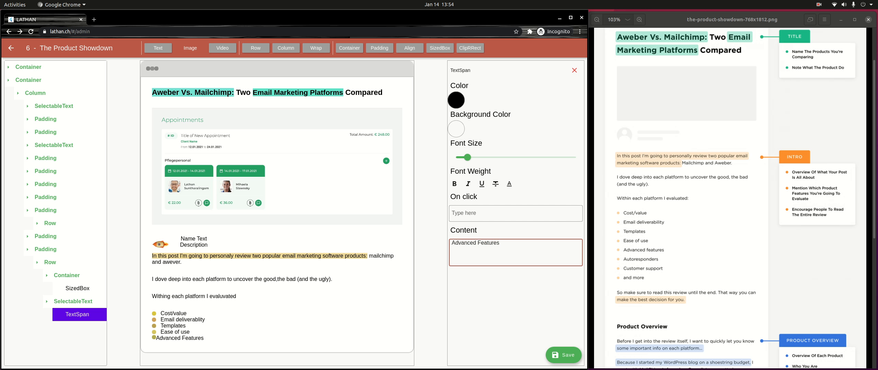
key("Home")
key("Home")
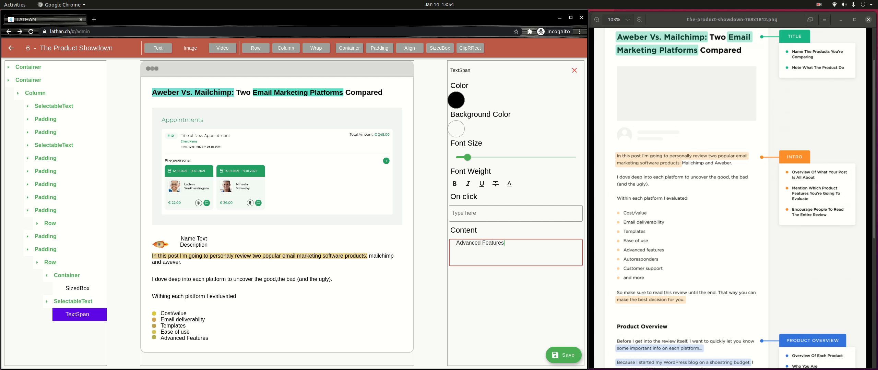
left_click(27, 249)
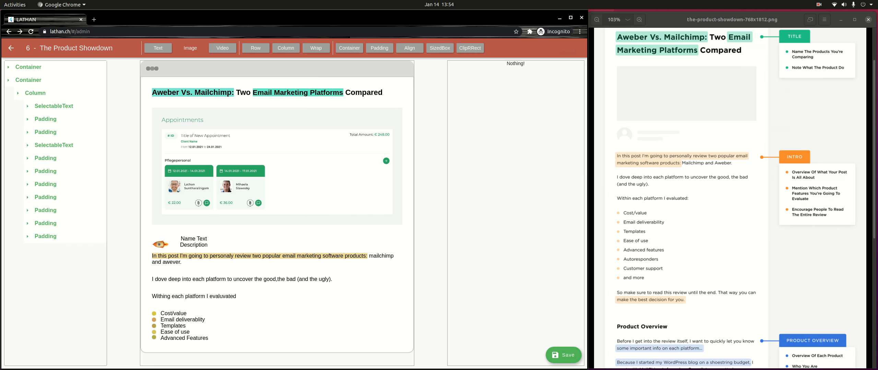
Step: Append a padding block to the column with a row holding a container and a text element
left_click(18, 93)
left_click(35, 93)
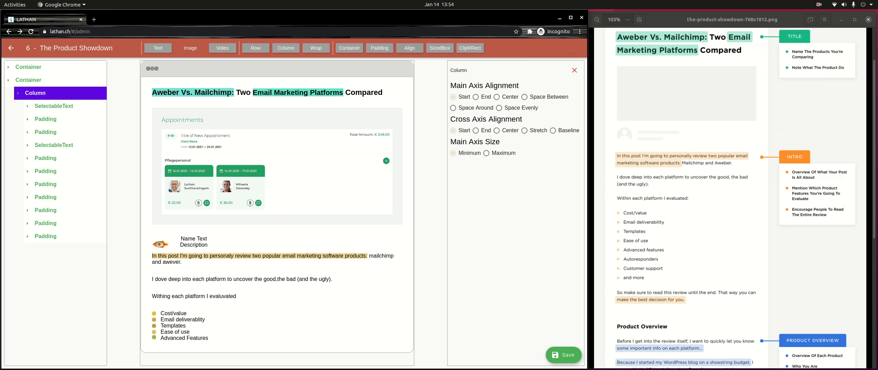
left_click(379, 48)
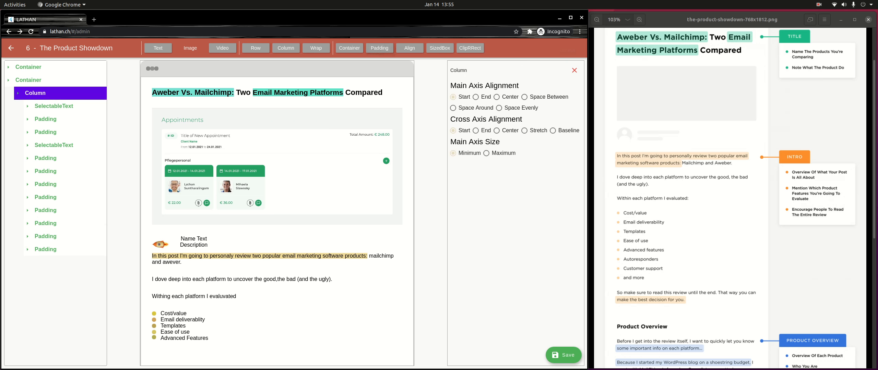
left_click(45, 249)
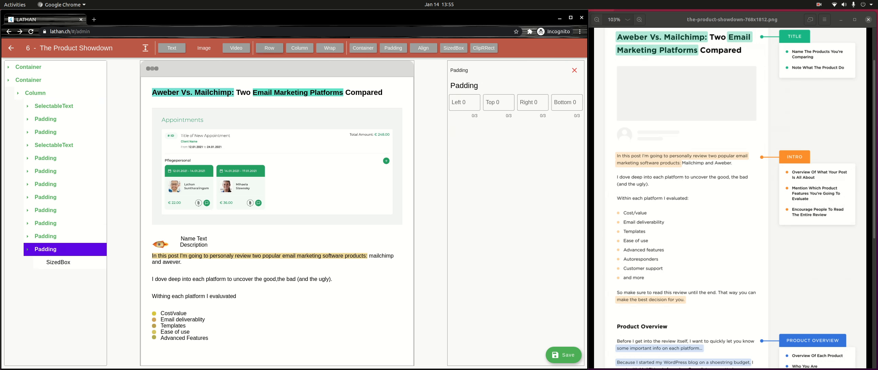
left_click(269, 48)
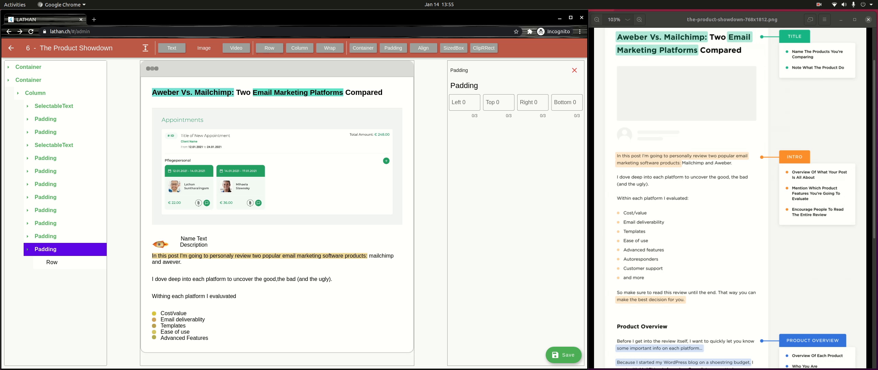
left_click(52, 262)
left_click(349, 48)
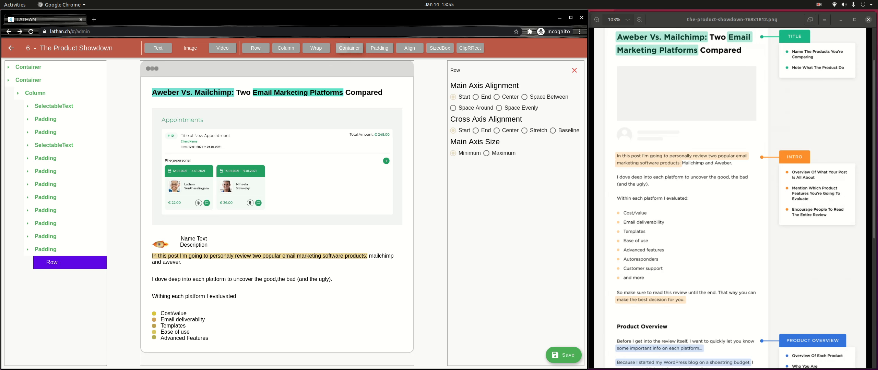
left_click(37, 263)
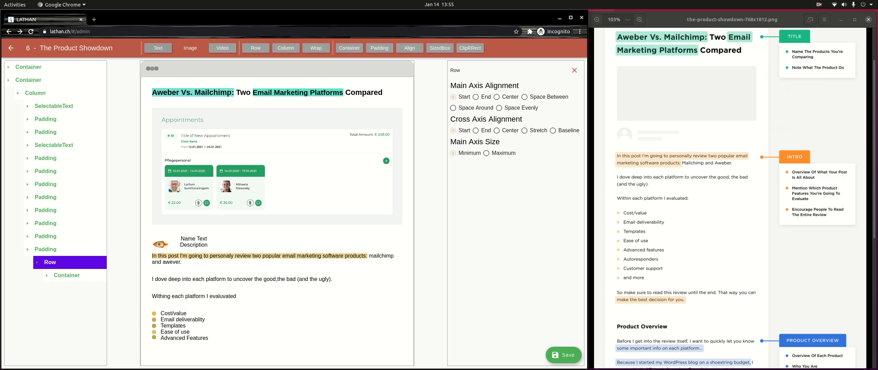
left_click(158, 48)
left_click(66, 275)
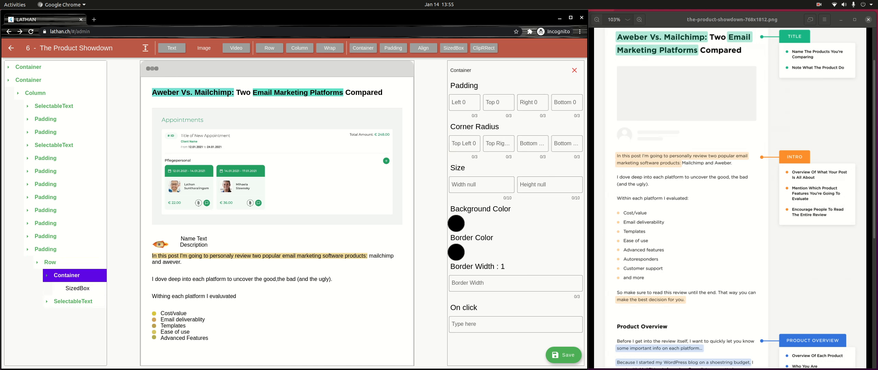
Step: Set all four corner radii of the bullet container to 5
left_click(464, 144)
type("5")
key("Tab")
type("5")
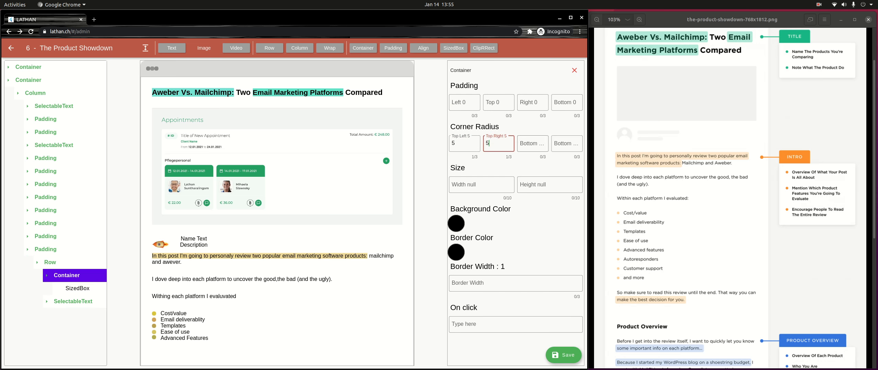
key("Tab")
type("5")
key("Tab")
type("5")
Step: Give the container an olive-gold AA9336 background colour
left_click(456, 224)
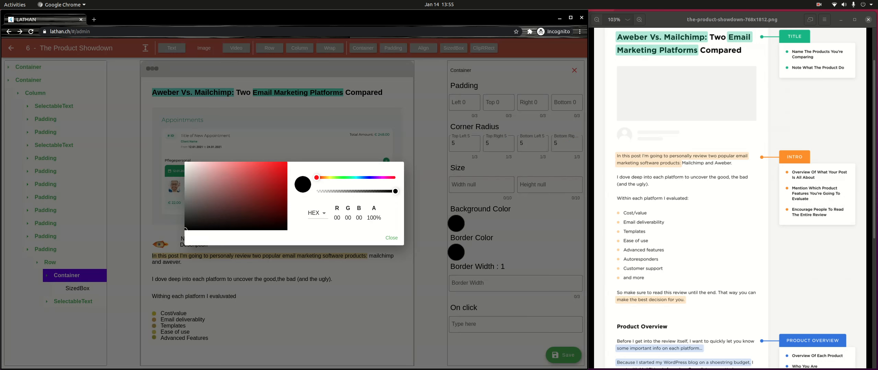
left_click_drag(316, 177, 327, 177)
left_click(254, 184)
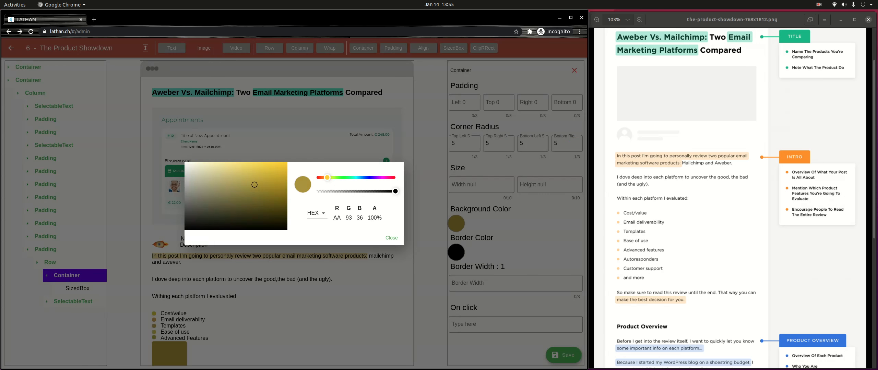
left_click(391, 237)
Step: Size the dot's SizedBox to 10 by 10
left_click(78, 289)
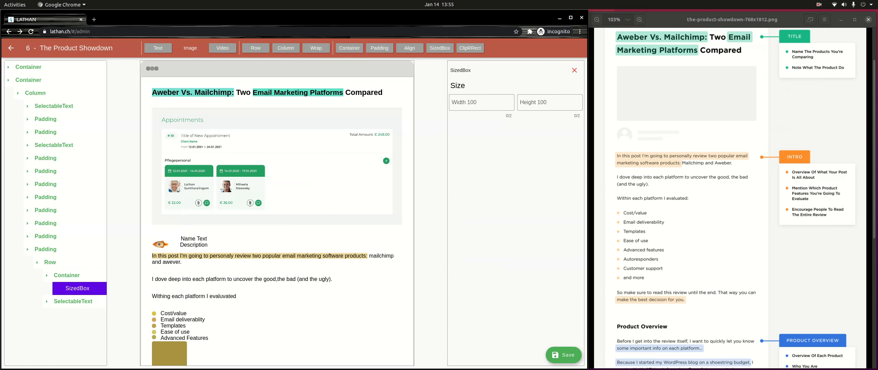
left_click(482, 102)
type("10")
key("Tab")
type("01")
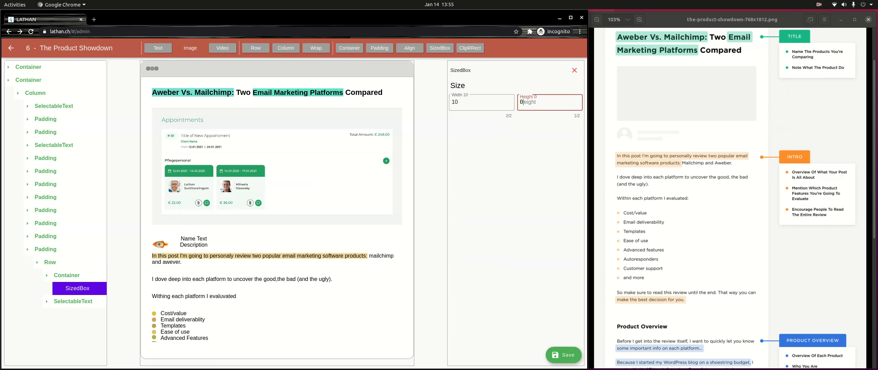
key("BackSpace")
key("BackSpace")
type("10")
left_click(73, 302)
left_click(77, 314)
left_click(515, 252)
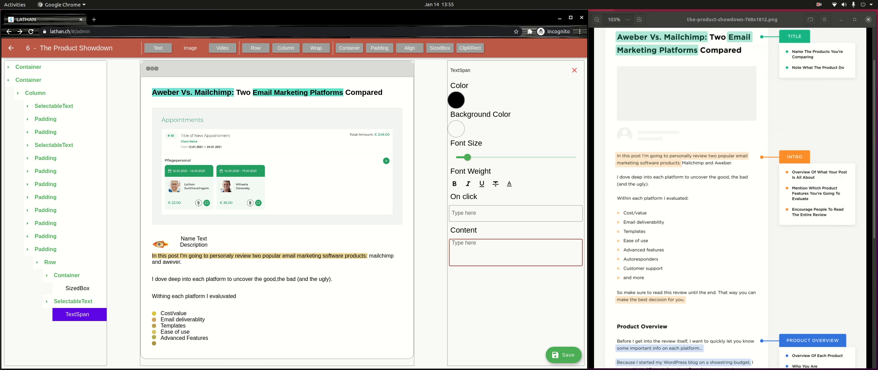
Step: Set the sixth bullet's text to 'Autoresponders', indented, and save
type("Autoresponders")
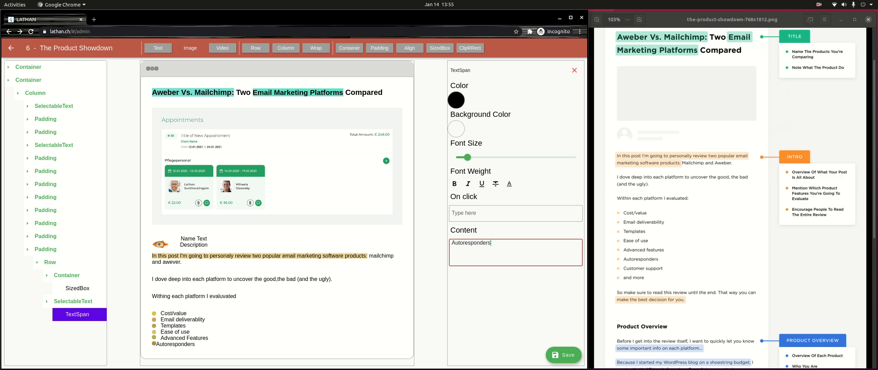
key("Home")
key("Home")
left_click(564, 355)
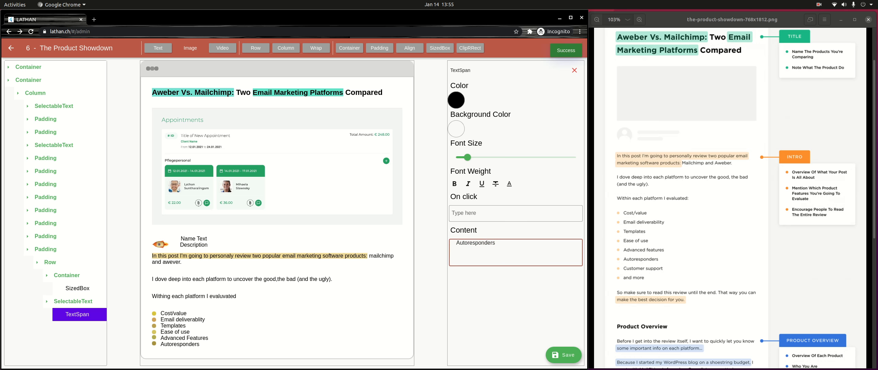
Step: Centre the last bullet rows' items on both main and cross axes
left_click(50, 263)
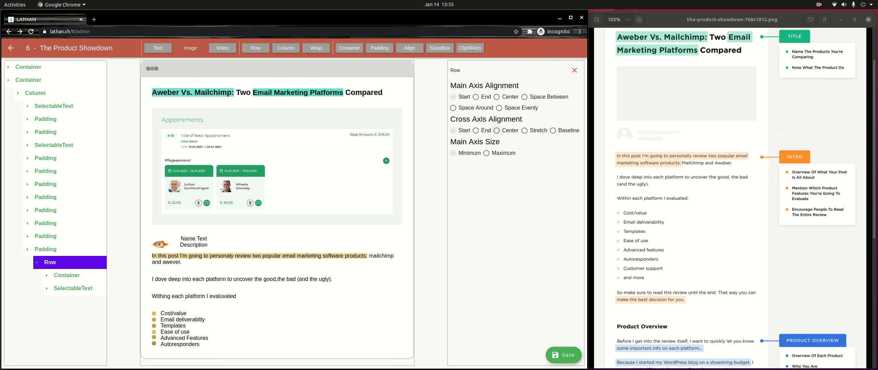
left_click(497, 131)
left_click(496, 97)
left_click(45, 236)
left_click(50, 249)
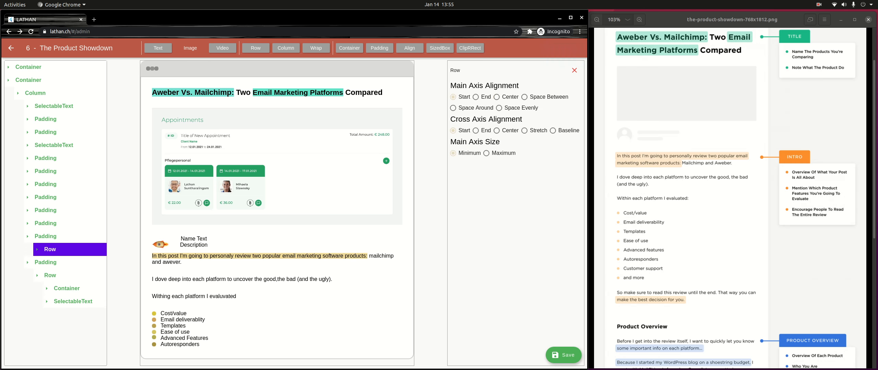
left_click(497, 130)
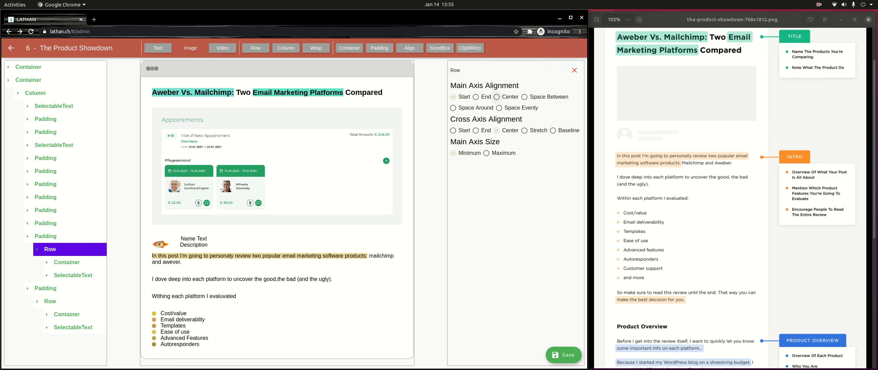
left_click(496, 97)
Step: Collapse the finished bullets' padding items and the main column
left_click(45, 236)
left_click(45, 250)
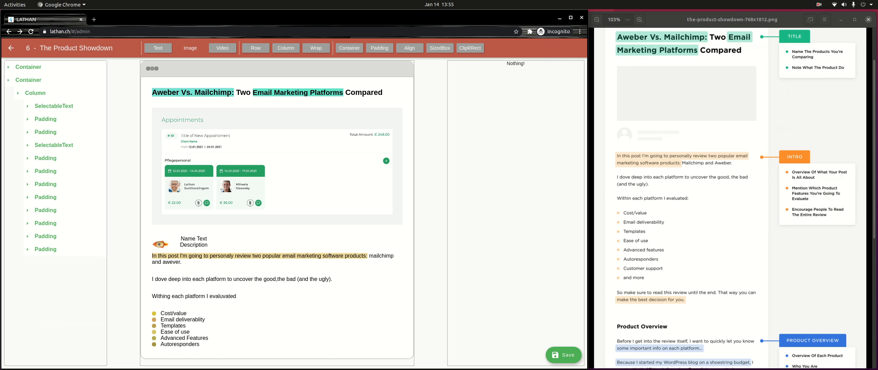
left_click(35, 93)
left_click(35, 93)
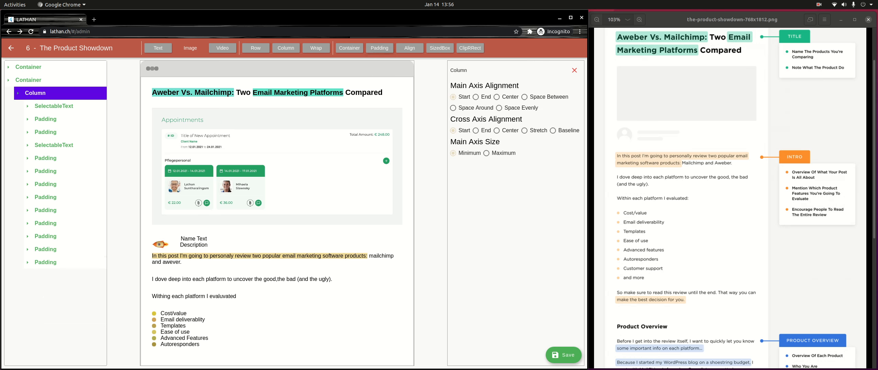
Step: Add a padded row under Autoresponders holding a dot container and a text element
left_click(45, 263)
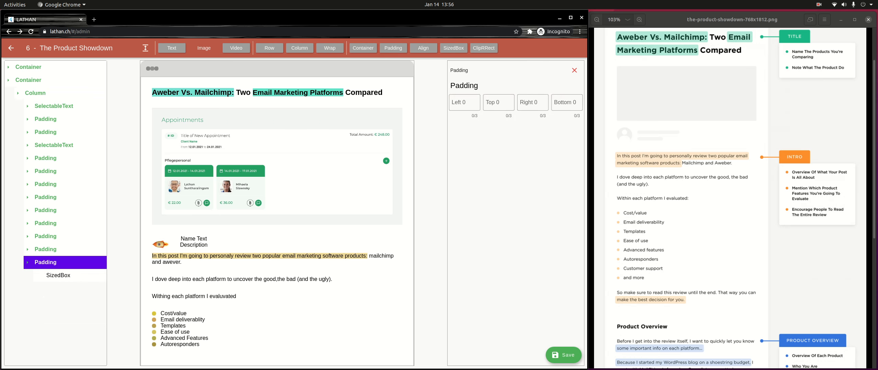
left_click(269, 48)
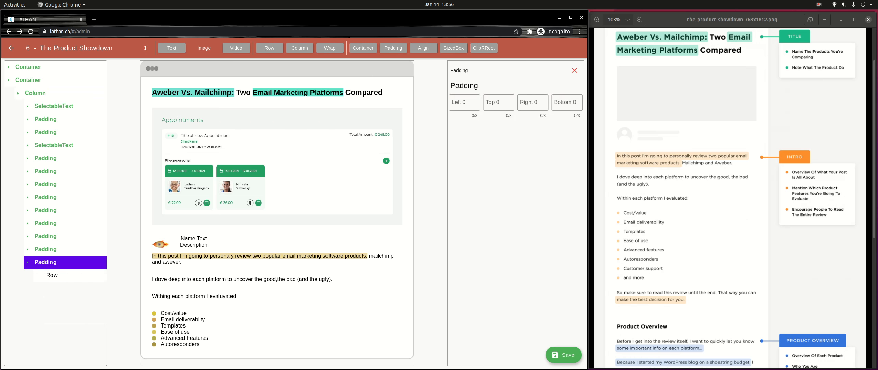
left_click(52, 275)
left_click(349, 48)
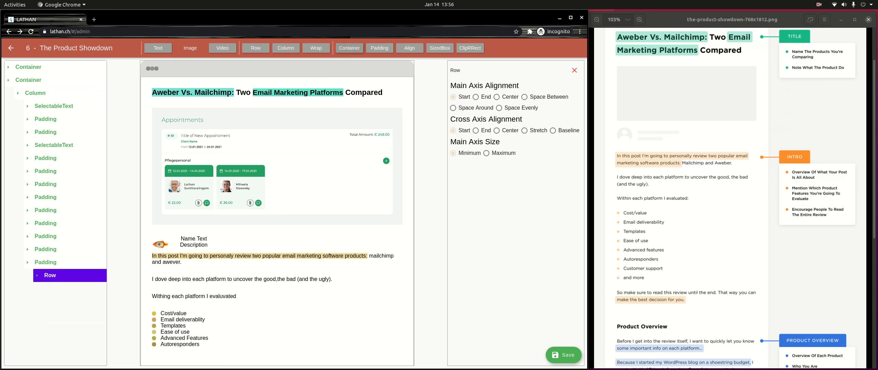
left_click(37, 275)
left_click(67, 289)
left_click(50, 276)
left_click(50, 276)
left_click(158, 48)
Step: Round the dot container's four corners to radius 5 and give it a bright yellow background
left_click(66, 289)
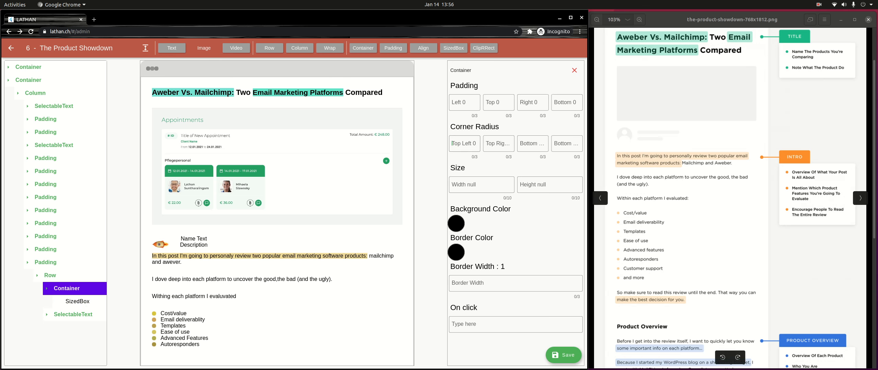
left_click(464, 144)
type("5")
key("Tab")
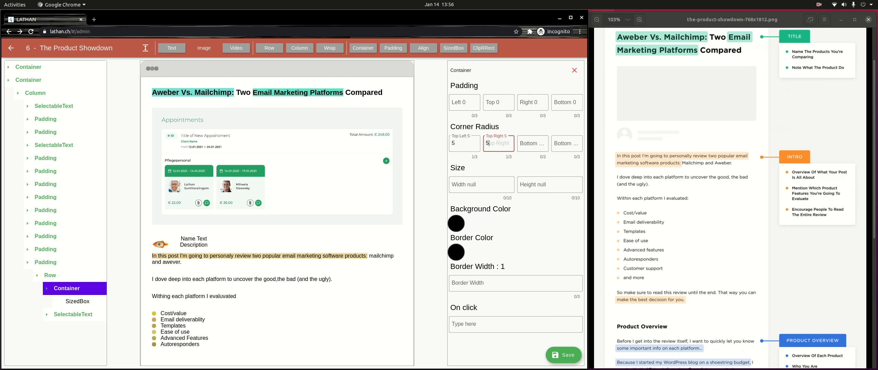
type("5")
key("Tab")
type("5")
key("Tab")
type("5")
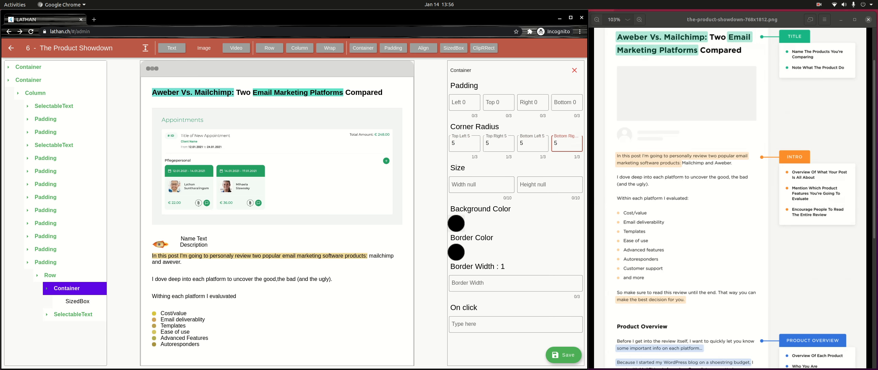
left_click(456, 224)
left_click_drag(335, 178, 329, 178)
left_click(238, 178)
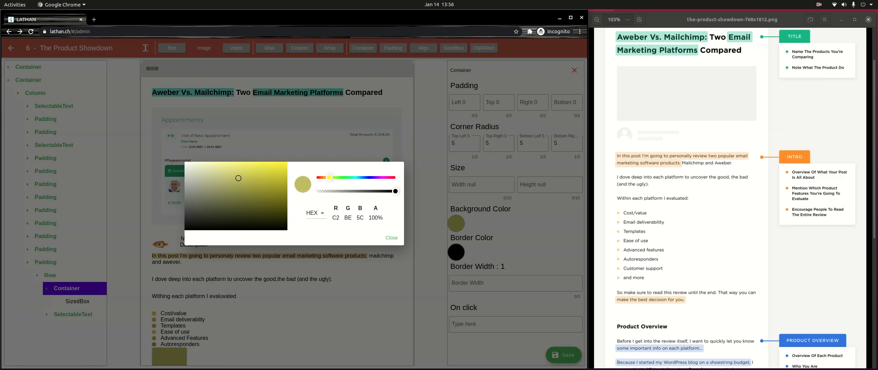
left_click_drag(238, 178, 249, 171)
left_click(391, 237)
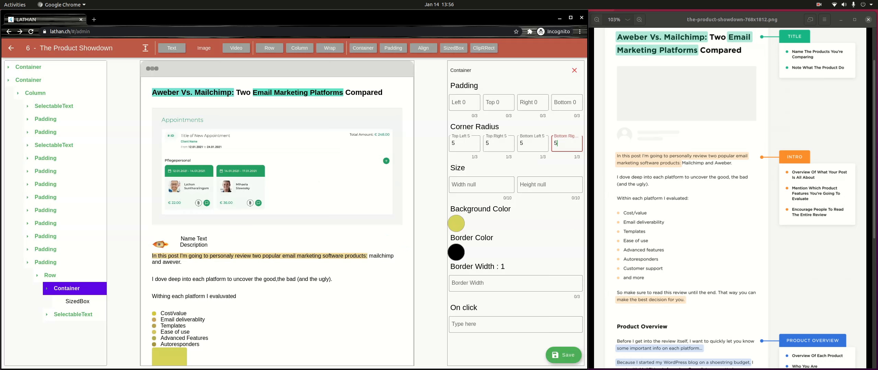
Step: Set the dot's SizedBox width to 10 and move on to its height
left_click(78, 302)
left_click(482, 103)
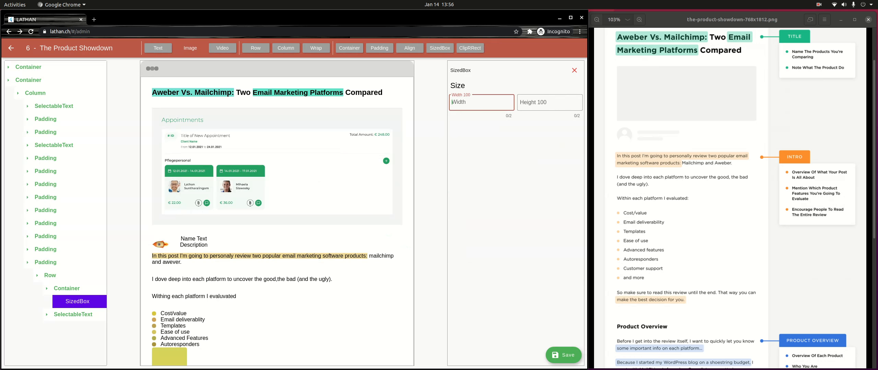
type("10")
left_click(545, 102)
Step: Set the dot's height to 10 and label the new bullet ' Customer support'
type("10")
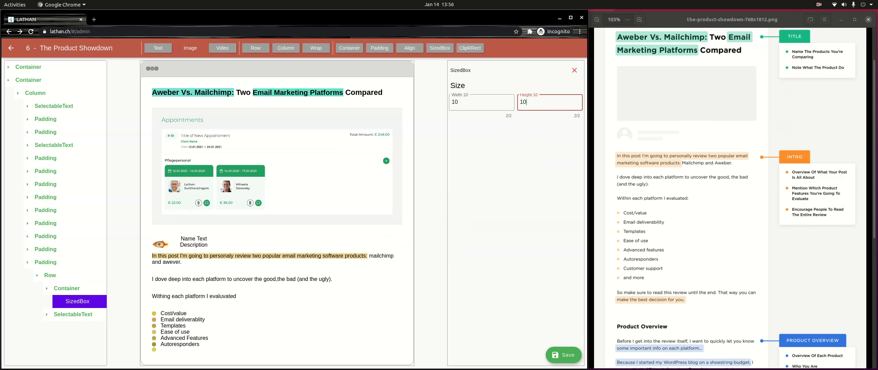
left_click(73, 315)
left_click(78, 328)
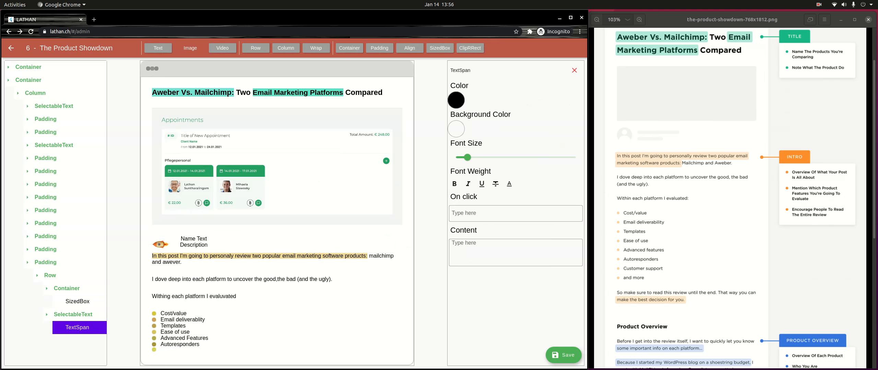
left_click(516, 252)
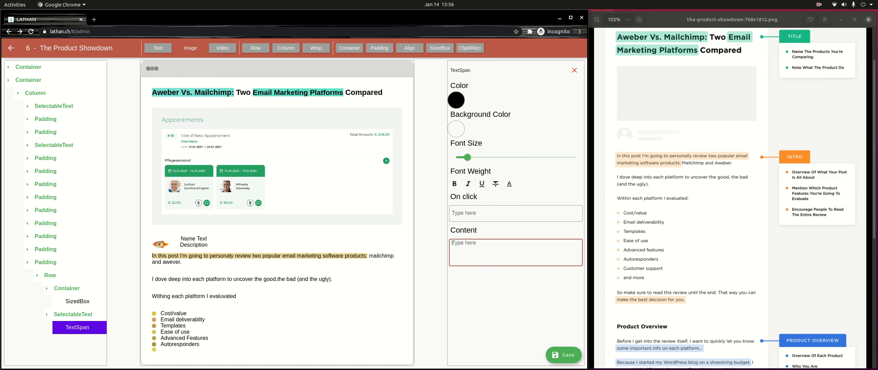
type("Customer support")
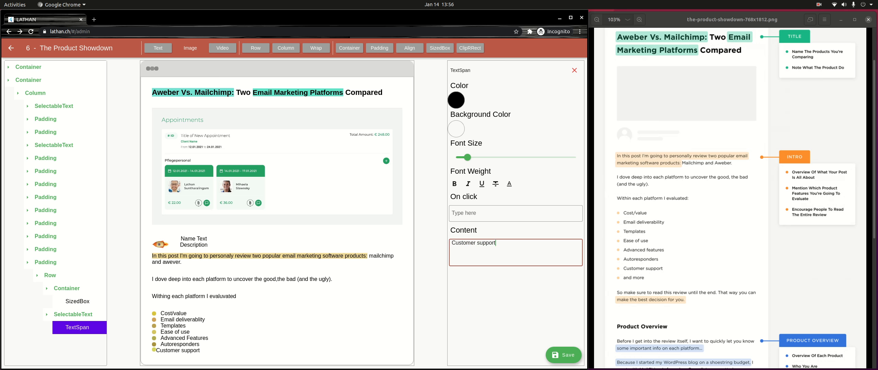
key("Home")
key("Home")
Step: Vertically centre the Customer support row's dot and text, then collapse back to the main column
left_click(50, 276)
left_click(50, 275)
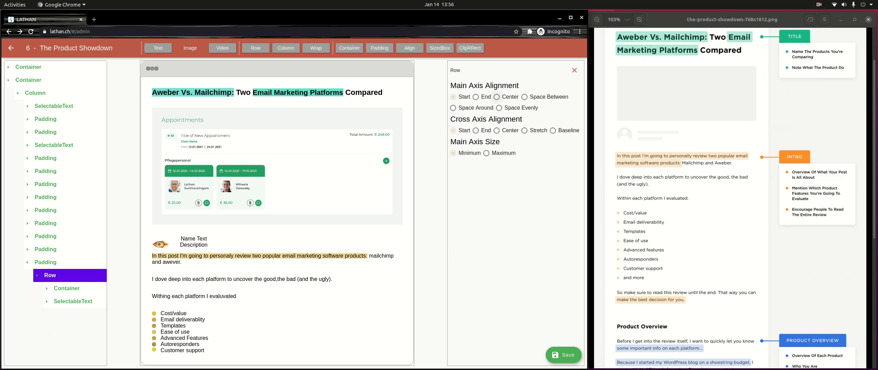
left_click(496, 131)
left_click(45, 263)
left_click(46, 263)
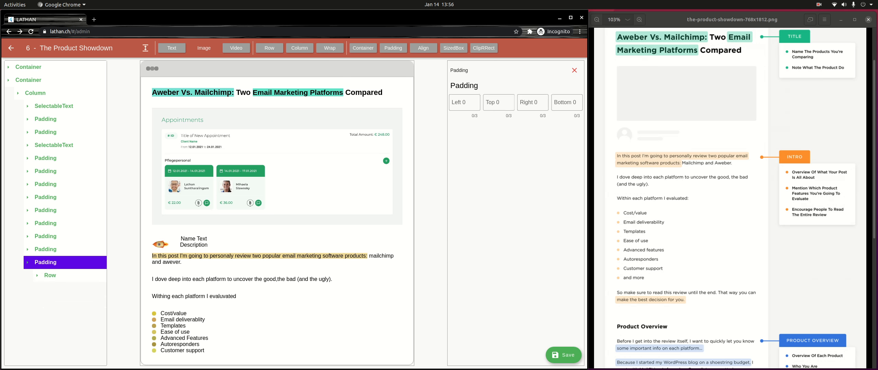
left_click(46, 263)
left_click(35, 94)
left_click(35, 94)
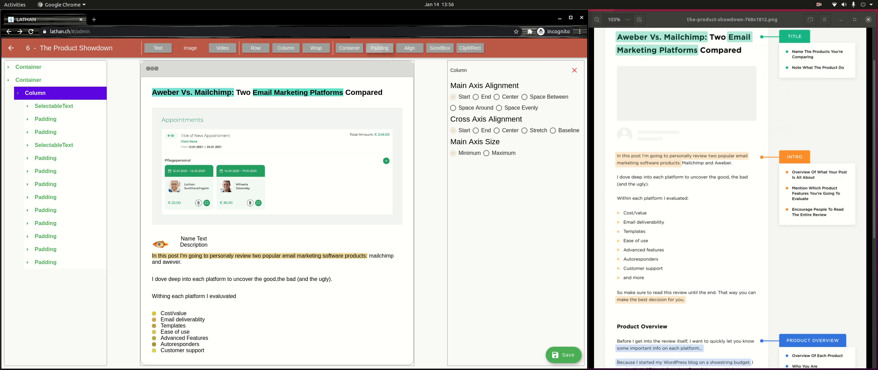
Step: Add another padded row at the list's end with a dot container and a text element
left_click(380, 48)
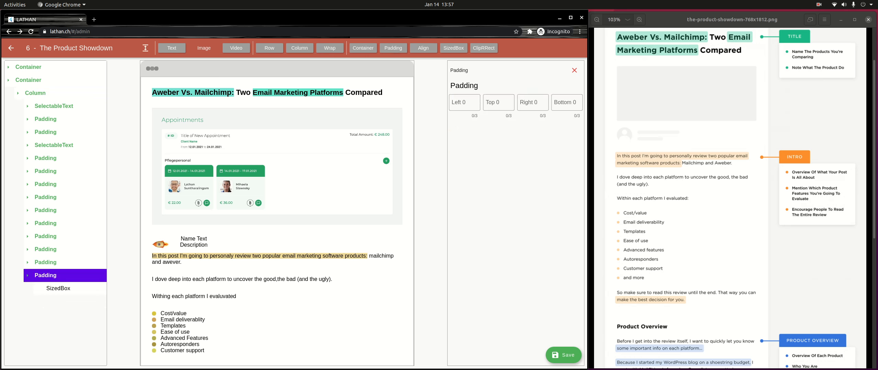
left_click(269, 48)
left_click(53, 288)
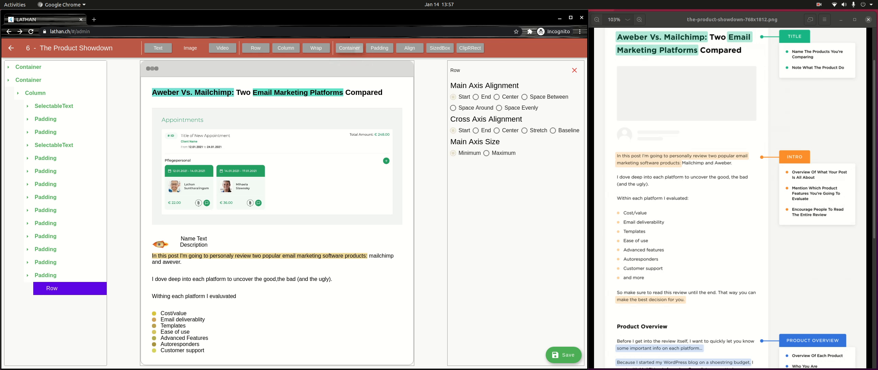
left_click(349, 48)
left_click(37, 289)
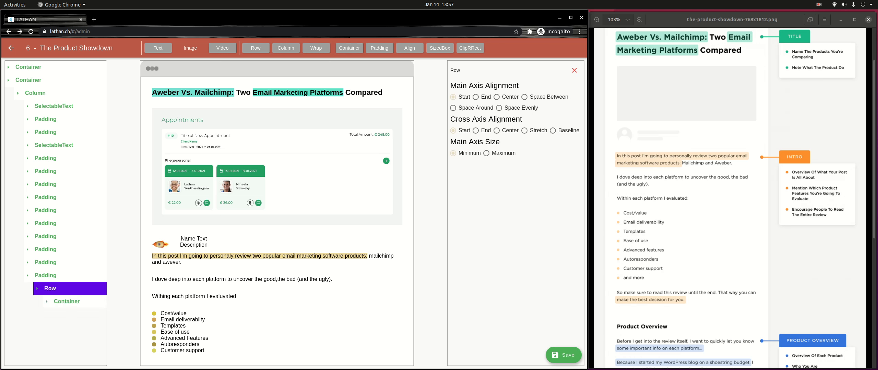
left_click(158, 48)
Step: Round the new dot's corners to radius 5 and colour it muted yellow D6 CA 4E
left_click(67, 302)
left_click(465, 143)
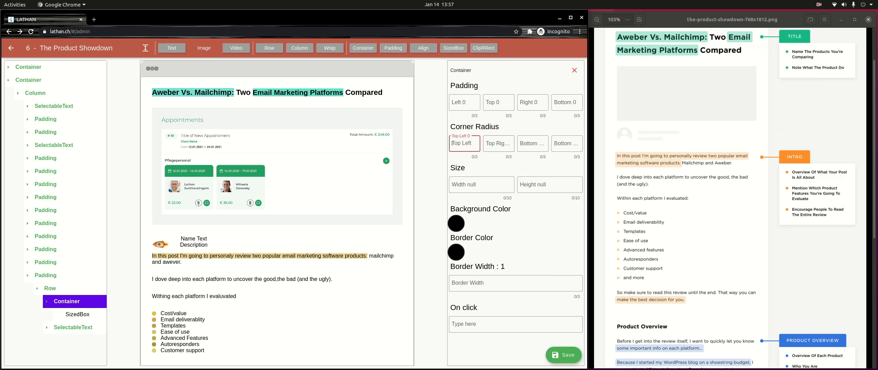
type("5")
key("Tab")
type("5")
key("Tab")
type("5")
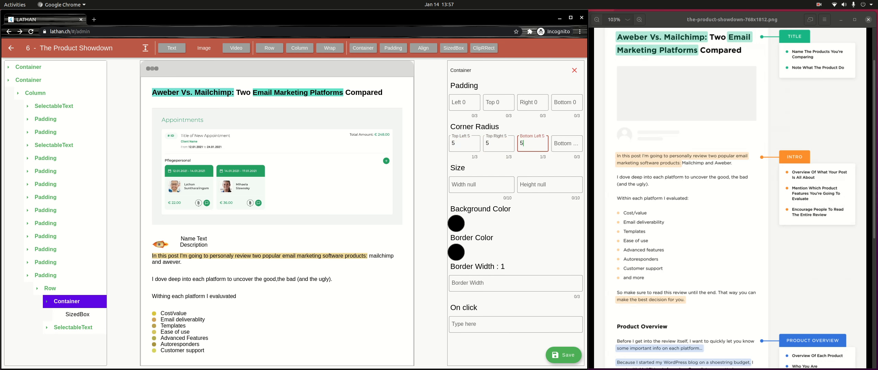
key("Tab")
type("5")
left_click(456, 224)
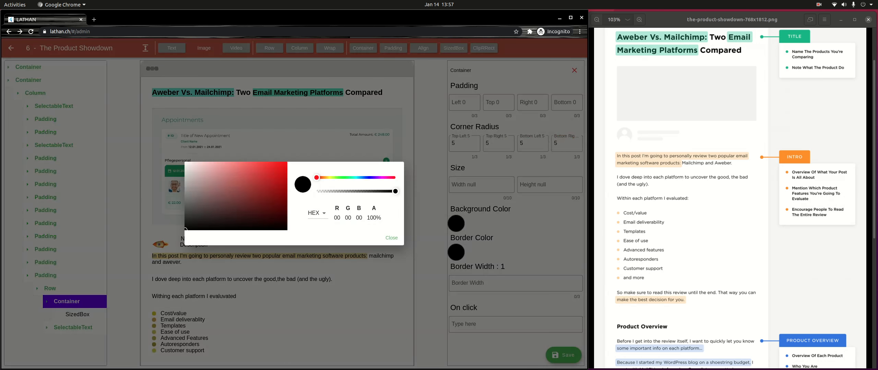
left_click(329, 177)
left_click(251, 173)
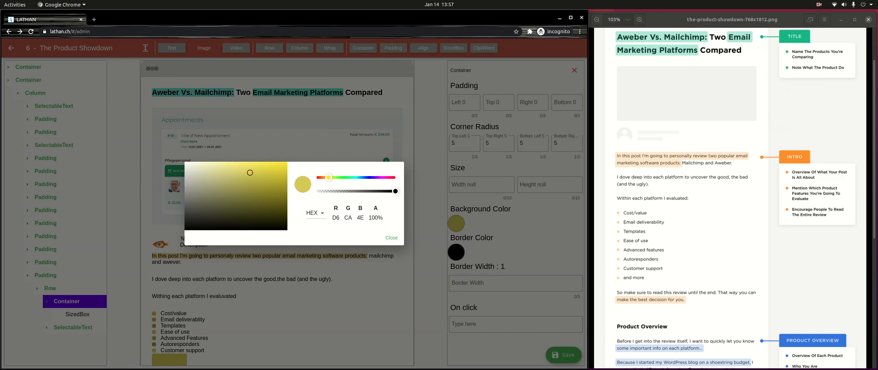
left_click(391, 237)
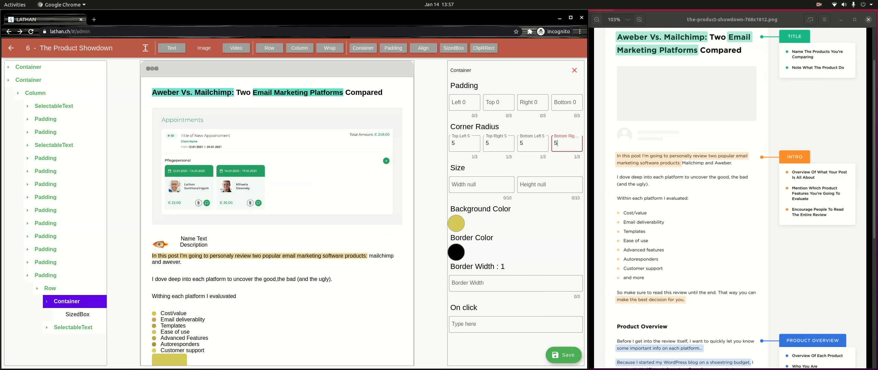
Step: Size the new dot's SizedBox to 10 and select the last item's text span
left_click(77, 315)
left_click(452, 102)
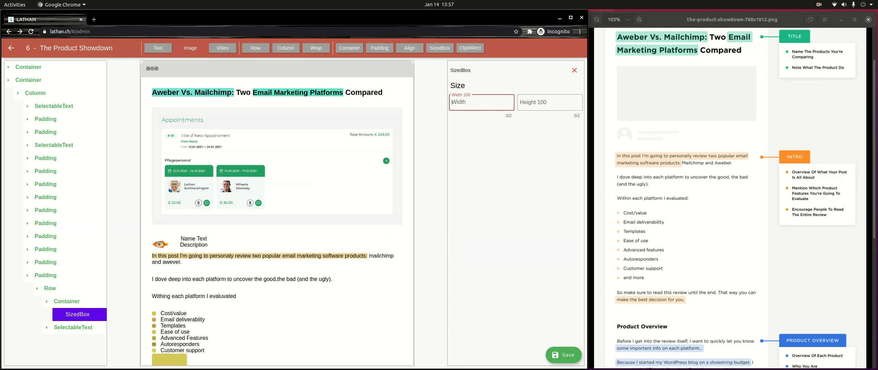
type("1")
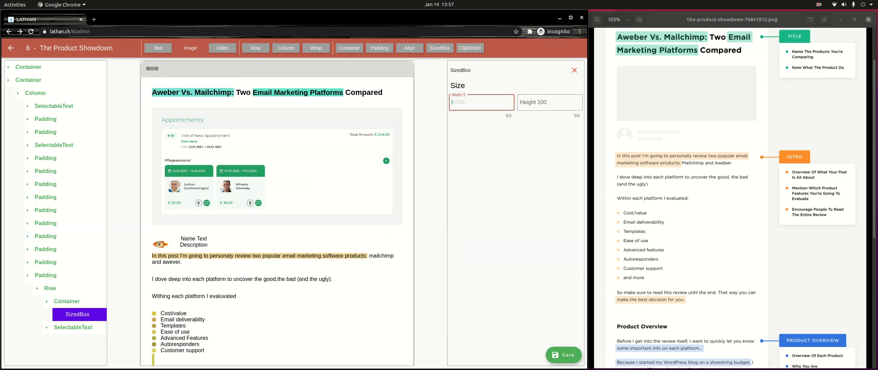
type("0")
key("Tab")
type("10")
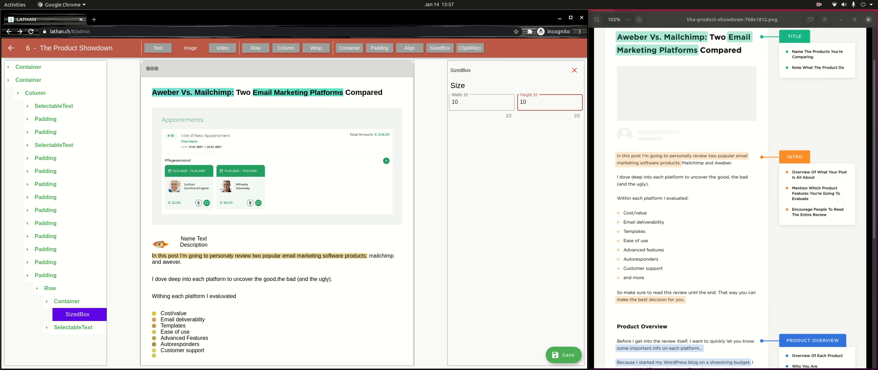
left_click(73, 327)
left_click(78, 340)
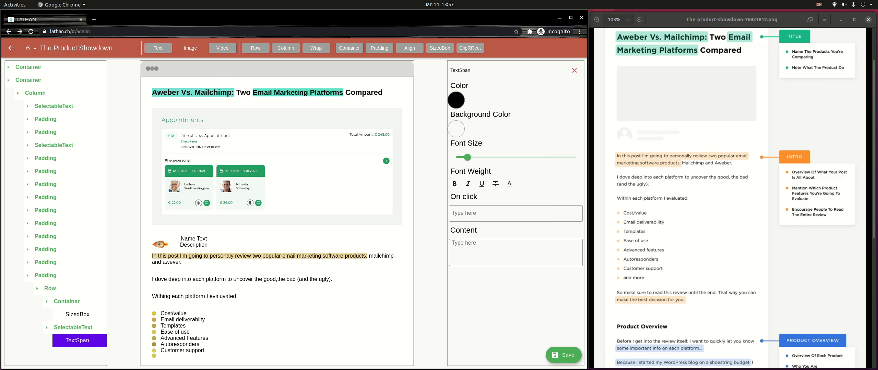
Step: Label the last bullet 'and more' with leading spaces and save the post
left_click(515, 252)
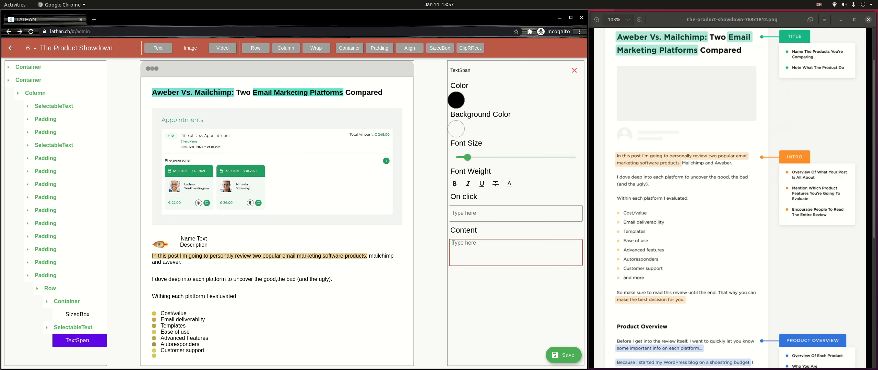
type("and more")
key("End")
key("Home")
key("Home")
left_click(563, 355)
Step: Centre the last item's row contents horizontally and vertically, then select its padding
left_click(50, 289)
left_click(50, 289)
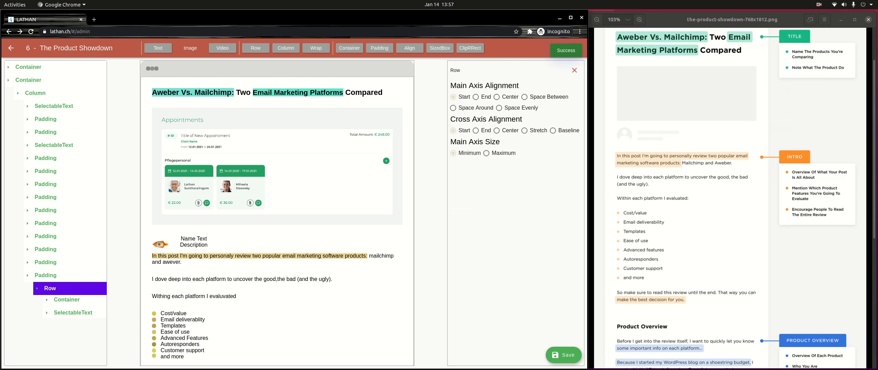
left_click(496, 131)
left_click(497, 97)
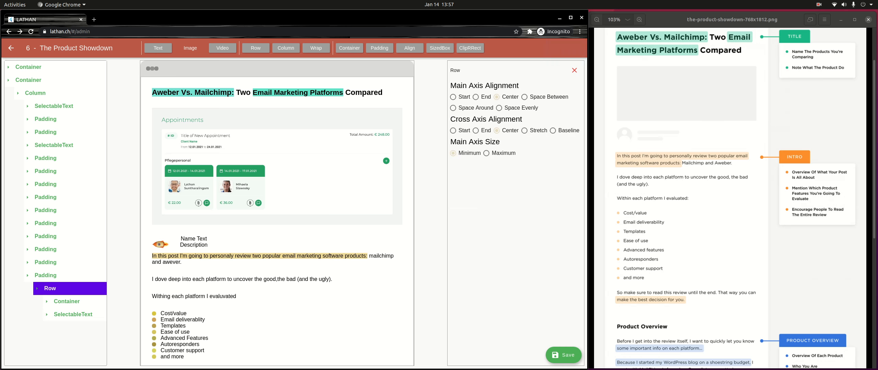
left_click(45, 276)
left_click(46, 276)
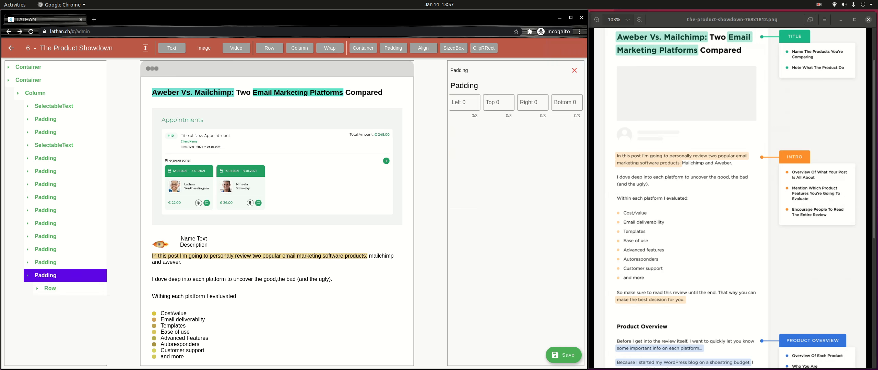
Step: Give the last, Customer support and Autoresponders items a top padding of 8
left_click(498, 102)
type("8")
left_click(46, 250)
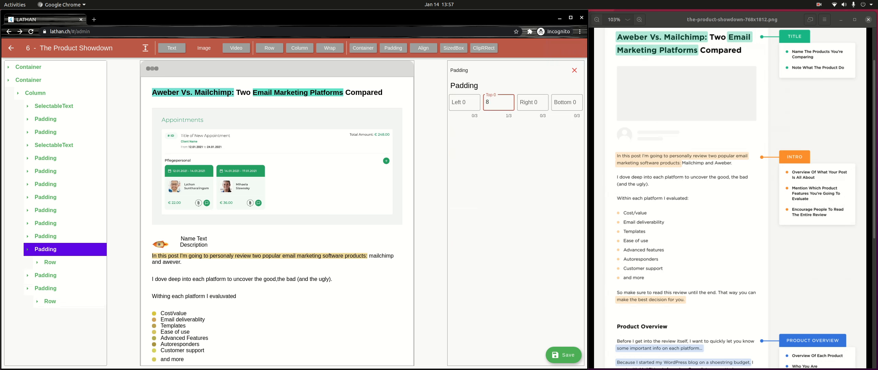
left_click(46, 276)
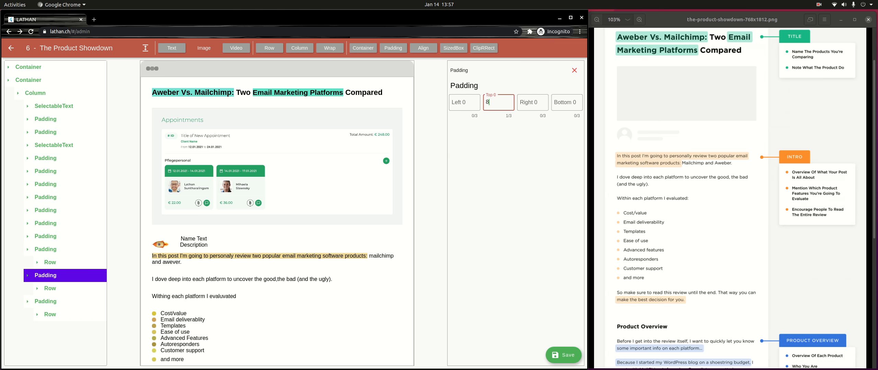
key("BackSpace")
type("8")
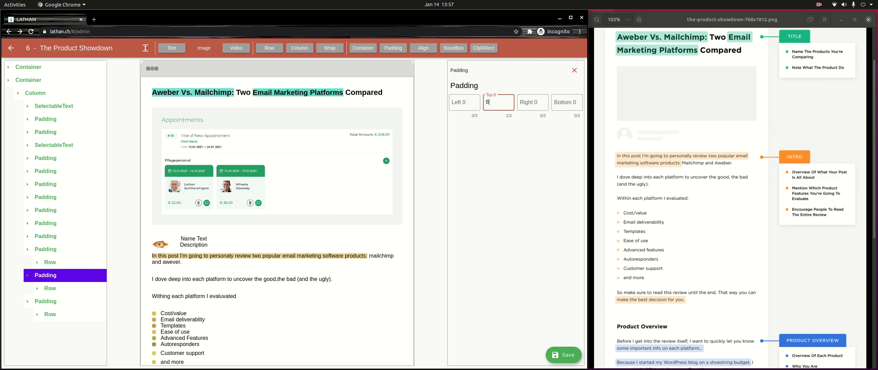
left_click(46, 250)
left_click(498, 102)
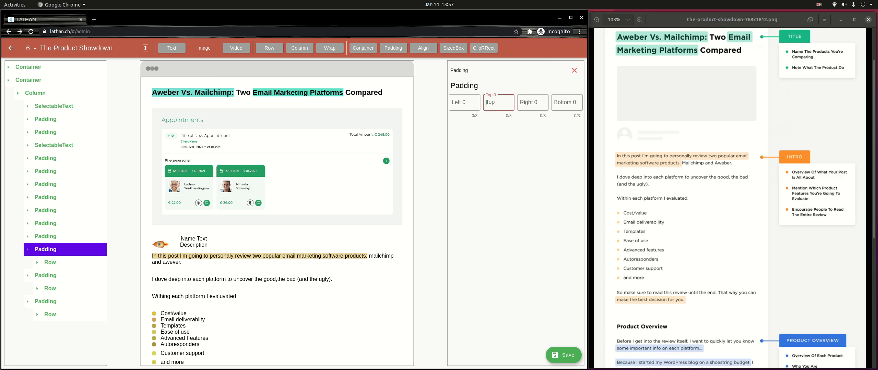
type("8")
Step: Set top padding 8 on the Advanced Features, Ease of use, Templates and next item up
left_click(46, 236)
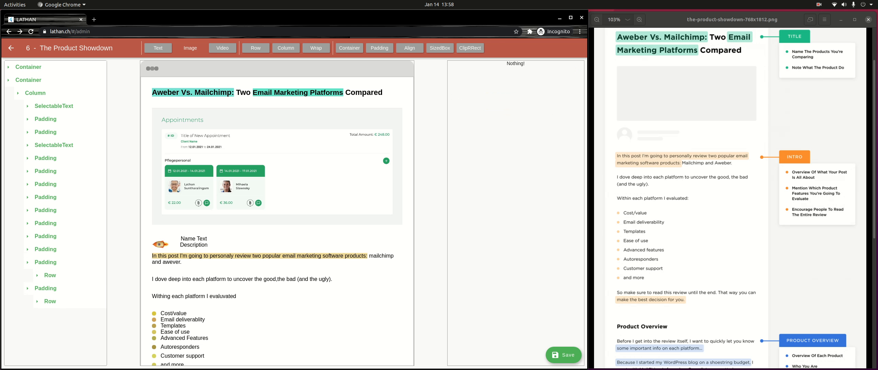
left_click(491, 103)
type("8")
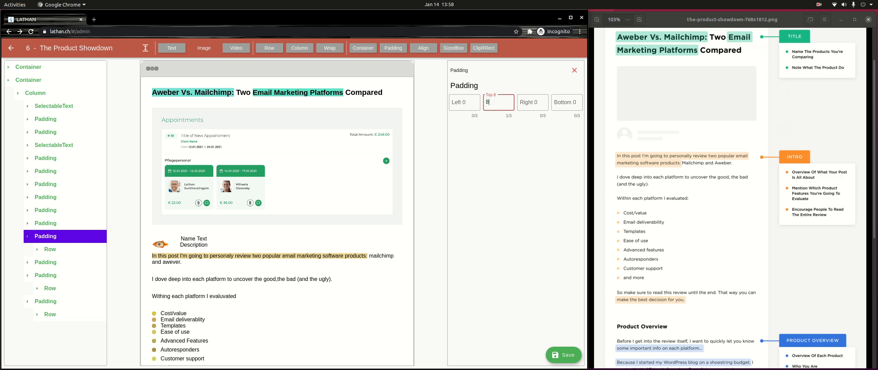
left_click(46, 237)
left_click(45, 223)
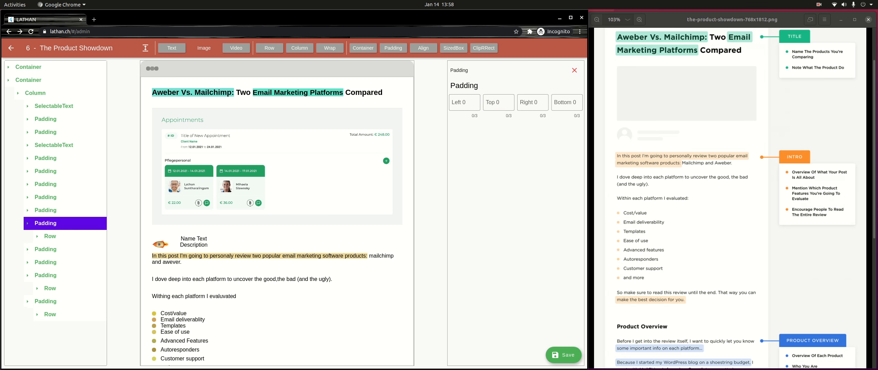
left_click(491, 103)
type("8")
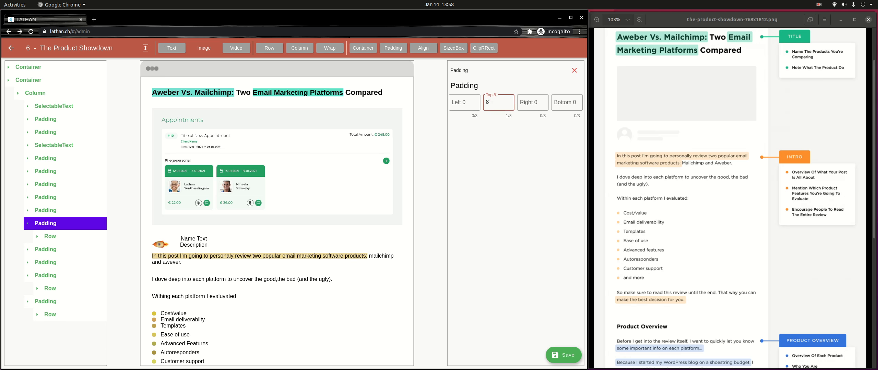
left_click(46, 210)
left_click(46, 210)
left_click(45, 210)
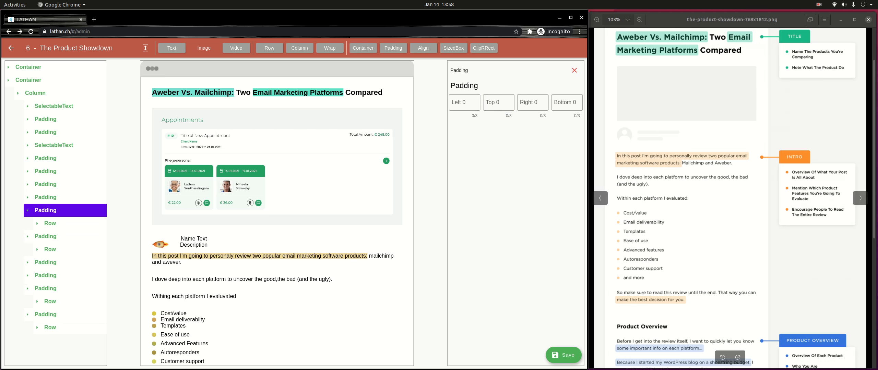
left_click(492, 102)
type("8")
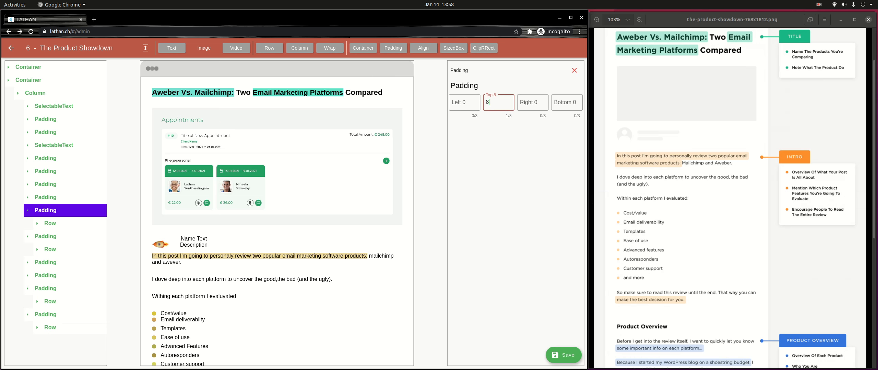
left_click(45, 197)
left_click(45, 197)
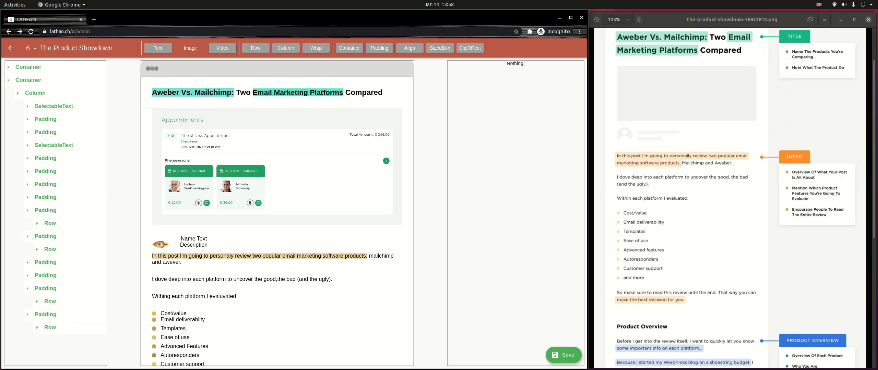
left_click(45, 197)
left_click(491, 103)
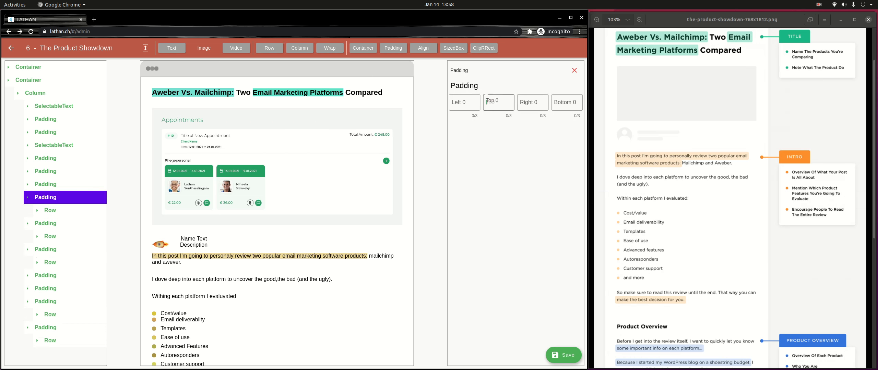
type("8")
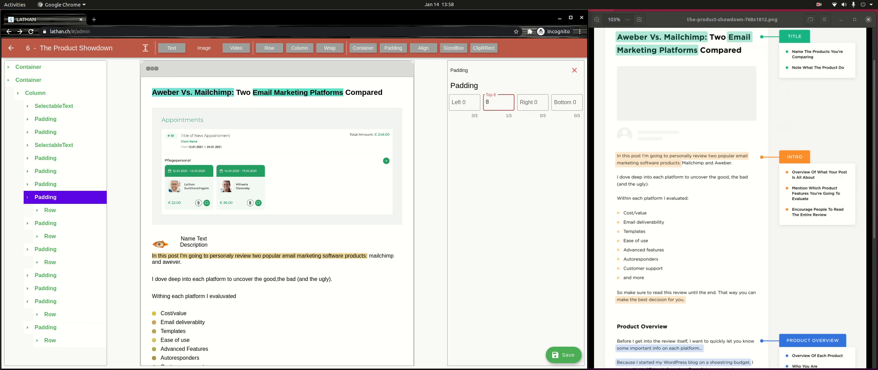
scroll(277, 213, "down", 2)
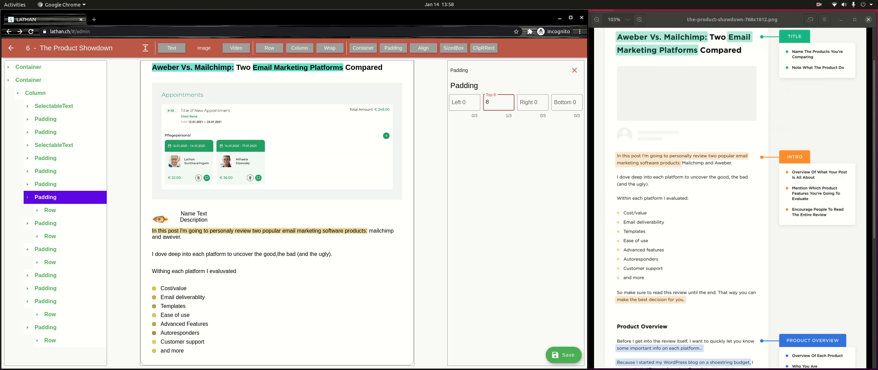
scroll(730, 252, "down", 2)
left_click_drag(730, 252, 730, 43)
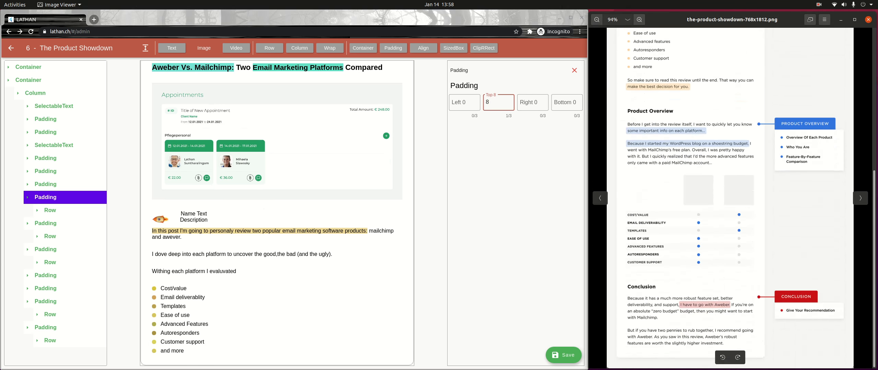
Step: Select the main column, try wrapping it in Padding, then remove that wrapper
left_click(27, 197)
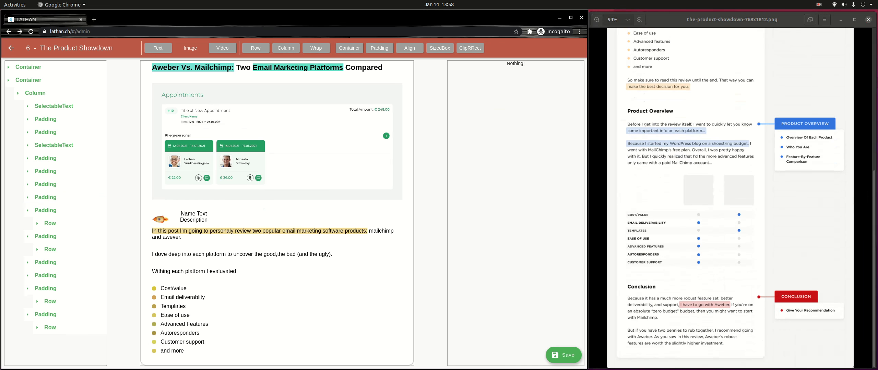
left_click(18, 93)
left_click(35, 93)
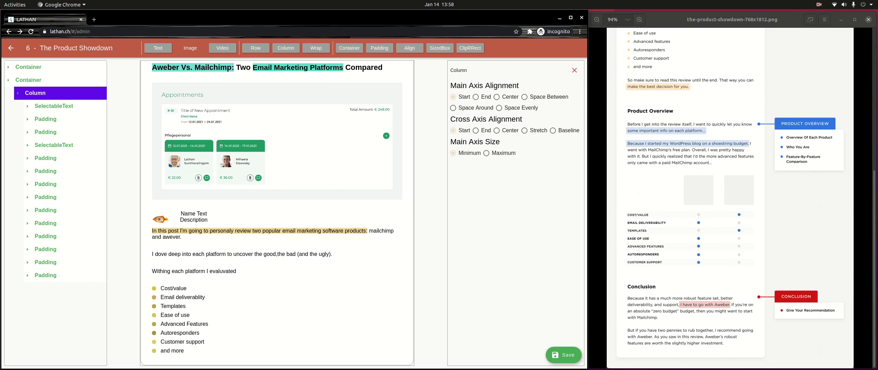
left_click(380, 47)
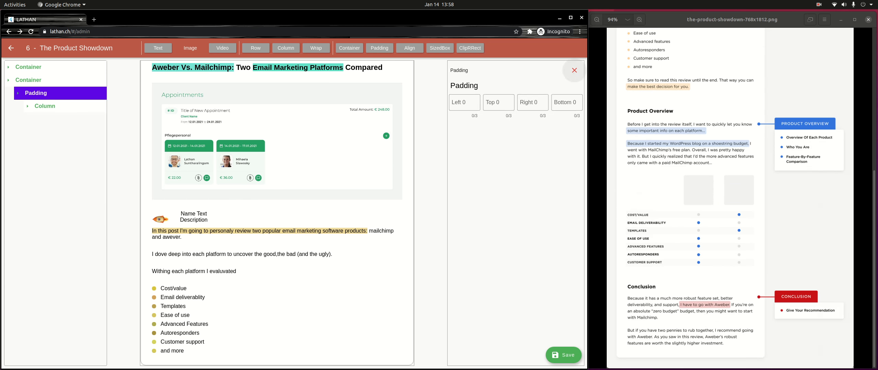
left_click(574, 71)
left_click(35, 93)
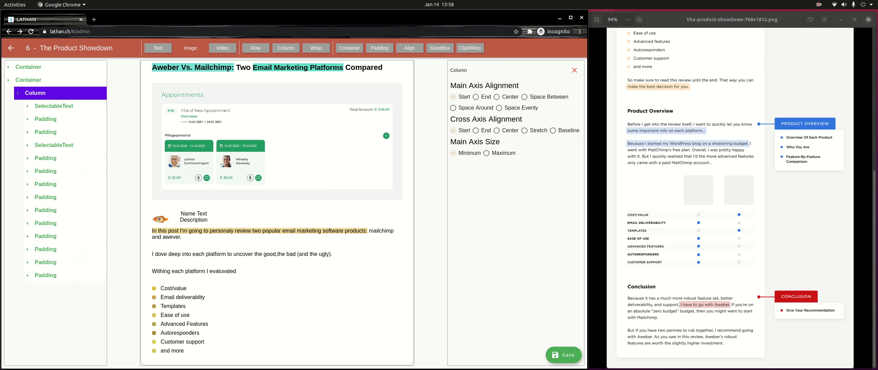
Step: Add a container at the post's end, then delete it and its leftover SizedBox
left_click(349, 48)
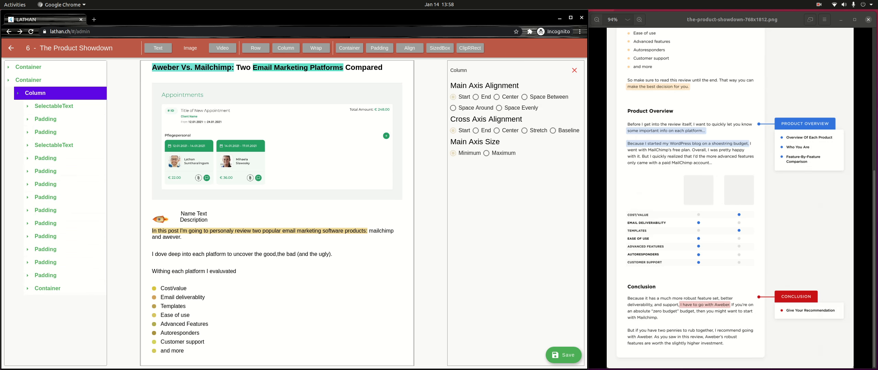
left_click(48, 288)
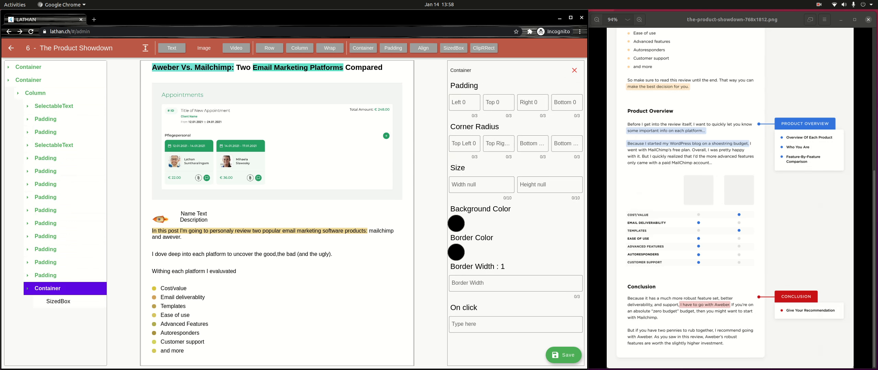
left_click(574, 70)
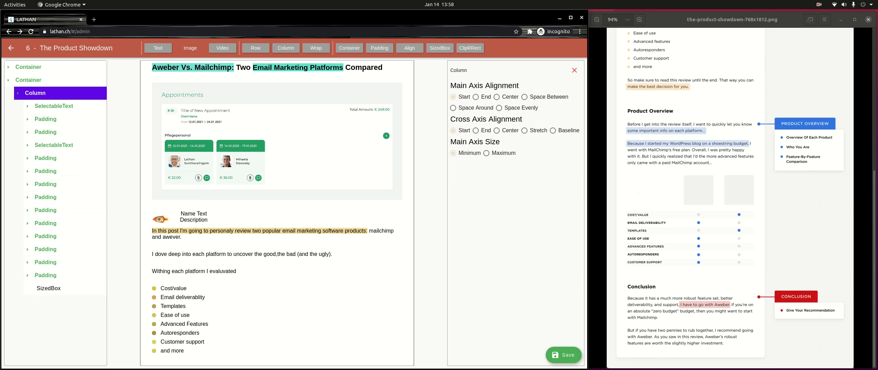
left_click(48, 288)
left_click(575, 70)
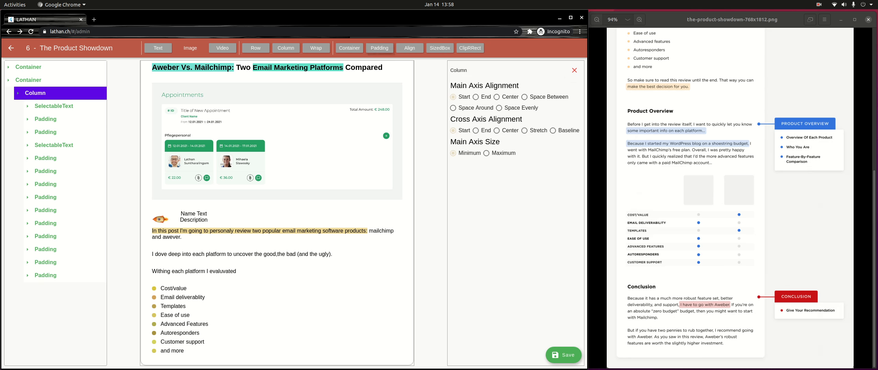
Step: Append a Padding block containing a SelectableText after the bullet list
left_click(379, 48)
left_click(46, 288)
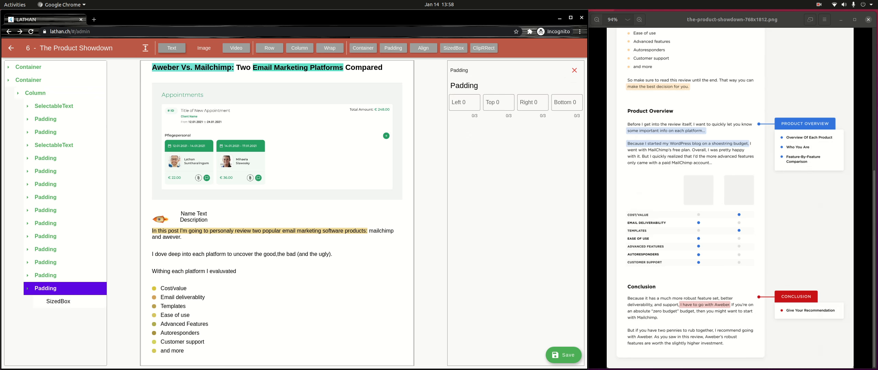
left_click(172, 48)
left_click(45, 288)
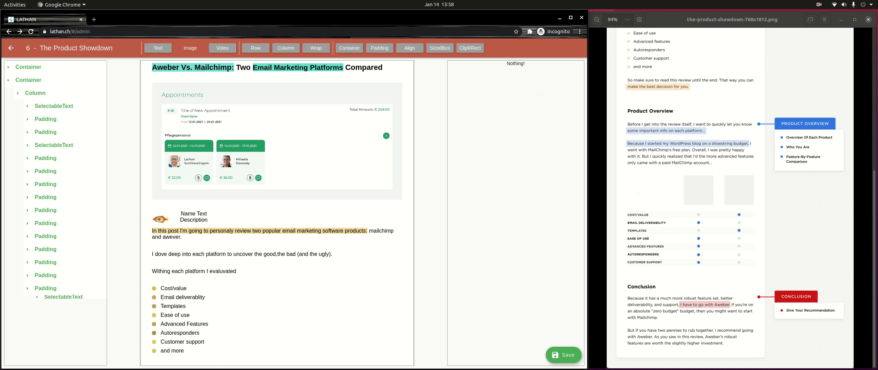
Step: Add the span 'So Make sure to read this review until the end. That way you can'
left_click(46, 288)
left_click(63, 301)
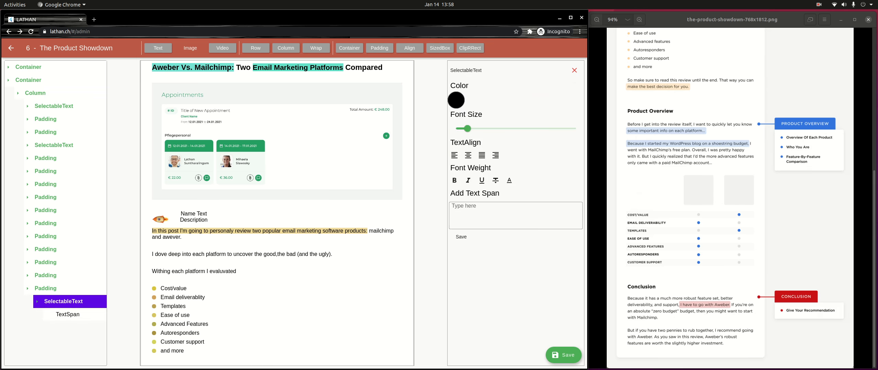
left_click(516, 216)
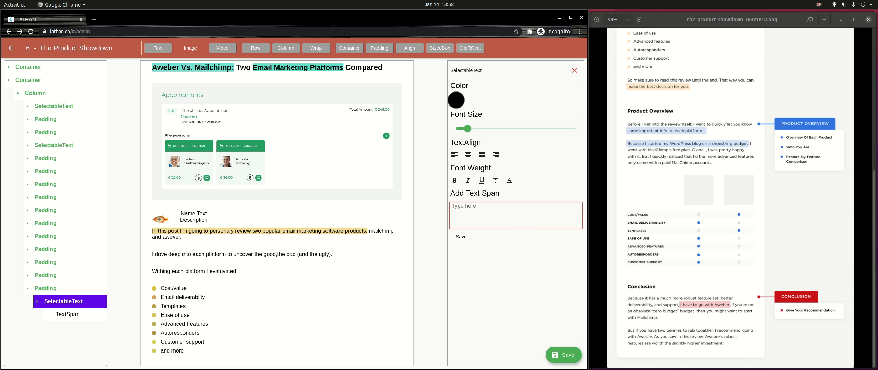
type("So Make sure to read this review unt")
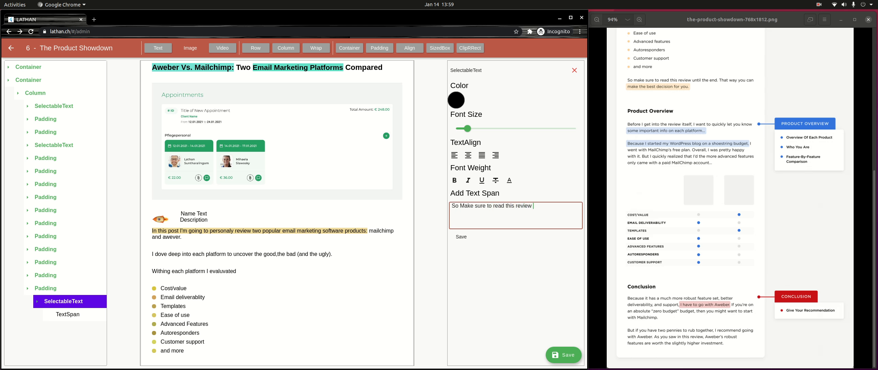
type("the end. That way you can")
left_click(461, 237)
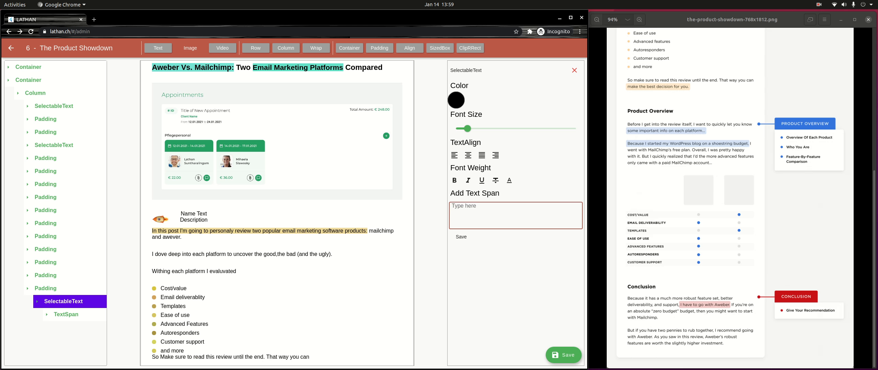
Step: Add a second span 'Make the best decision for you.' and select the first span
type("Make the best decision for you.")
left_click(461, 236)
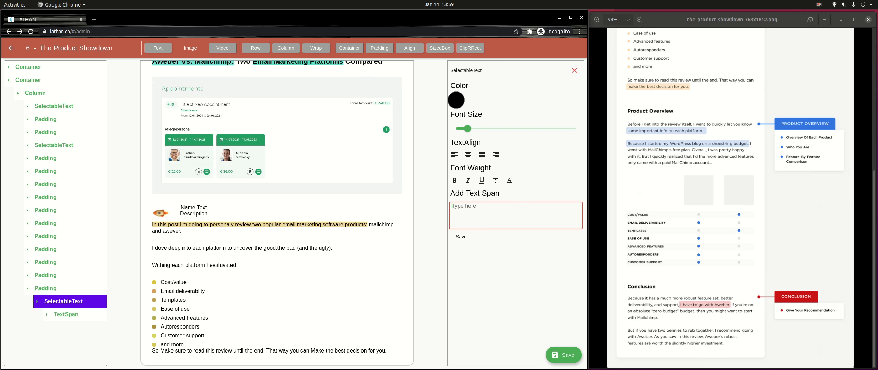
left_click(66, 314)
left_click(79, 327)
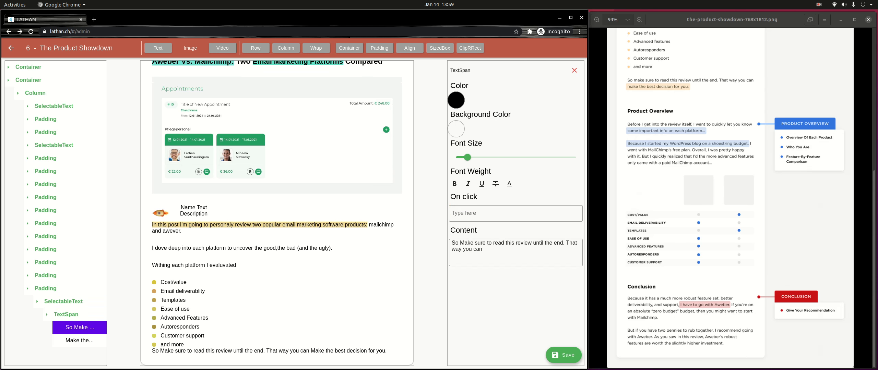
Step: Slightly increase the font size of both closing-paragraph text spans
left_click_drag(467, 158, 471, 157)
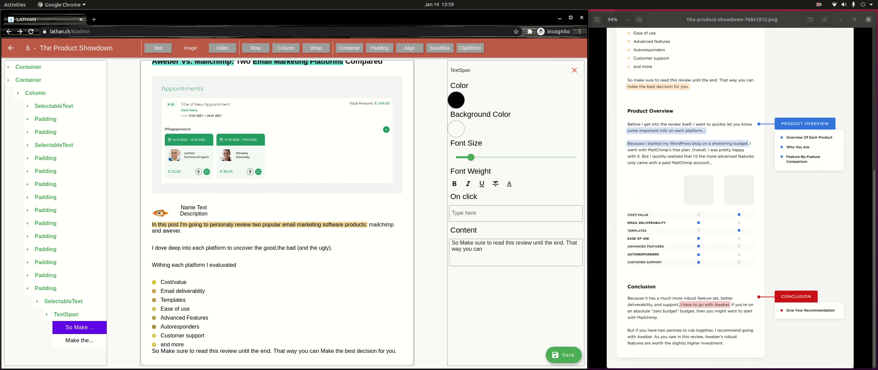
left_click(79, 340)
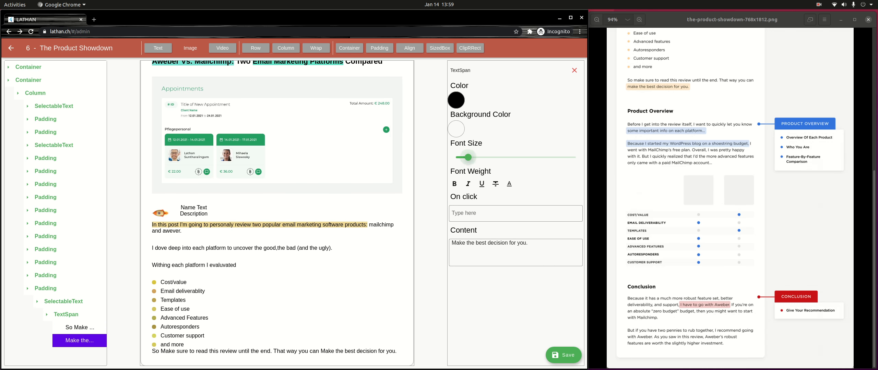
left_click_drag(468, 157, 471, 157)
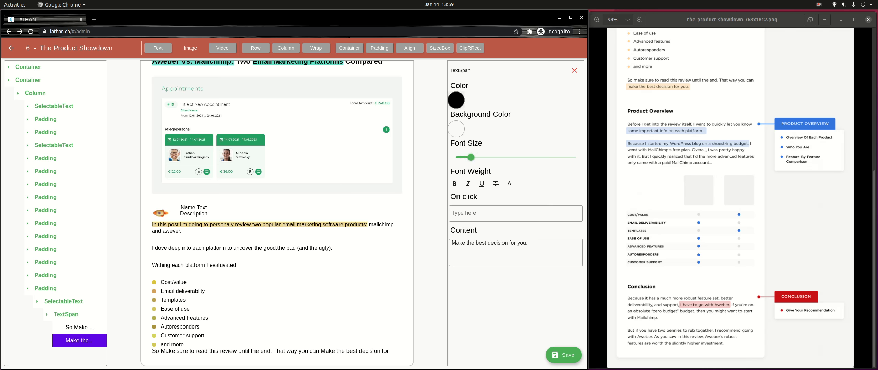
Step: Highlight "Make the best decision for you." with a light yellow (E9D979) background
left_click(456, 128)
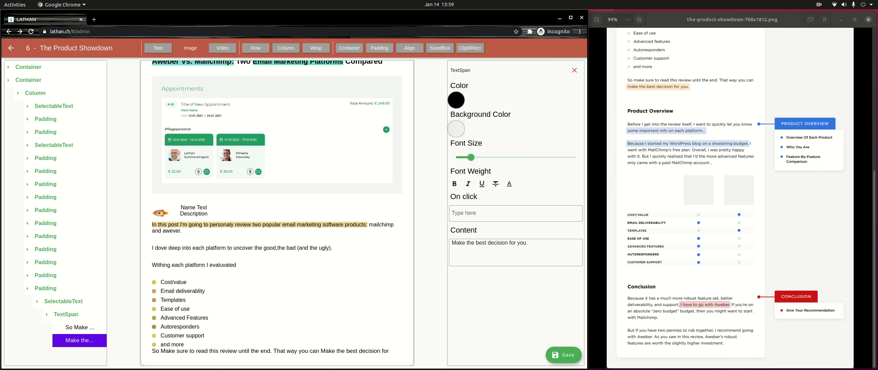
left_click(456, 129)
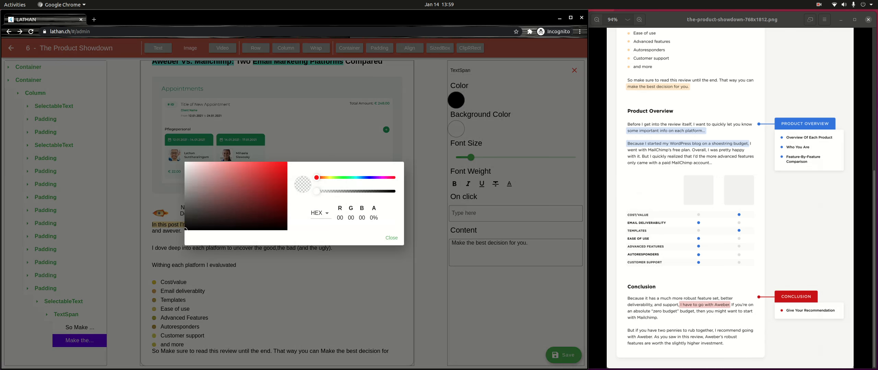
left_click_drag(317, 178, 328, 178)
left_click_drag(249, 174, 235, 168)
left_click(391, 238)
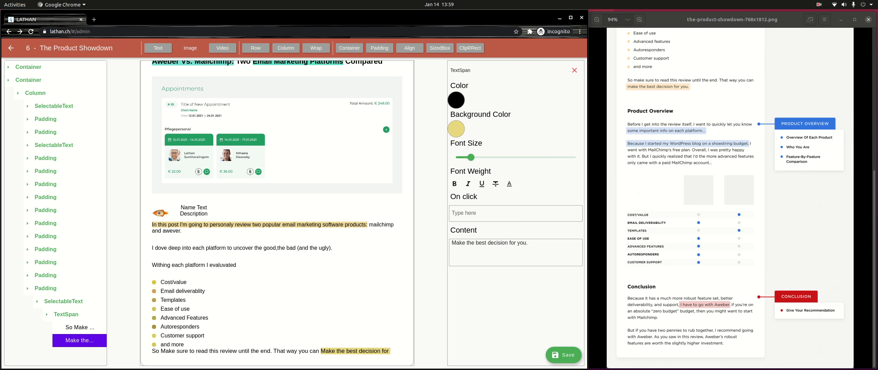
left_click(45, 289)
left_click(45, 289)
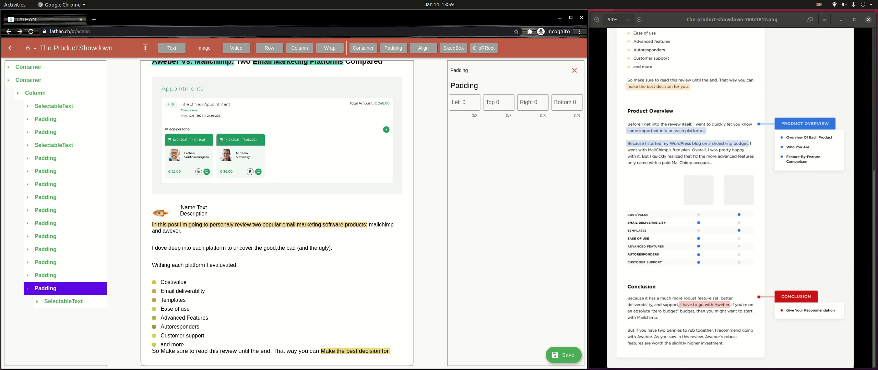
Step: Set the padding block around the closing paragraph to top 32 and bottom 64
left_click(498, 102)
type("32")
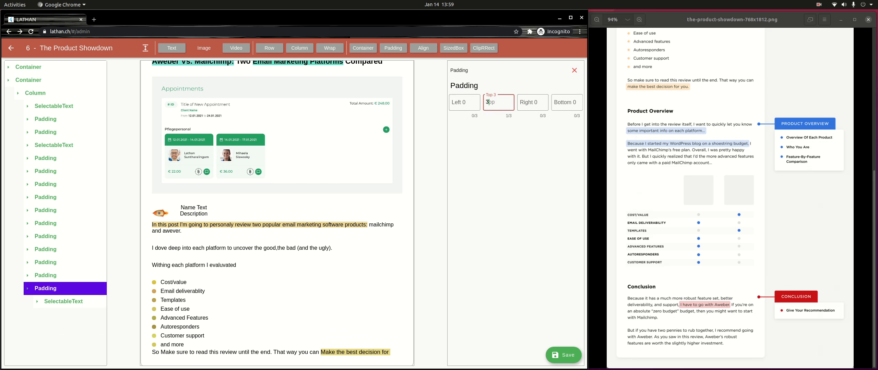
key("Tab")
key("Tab")
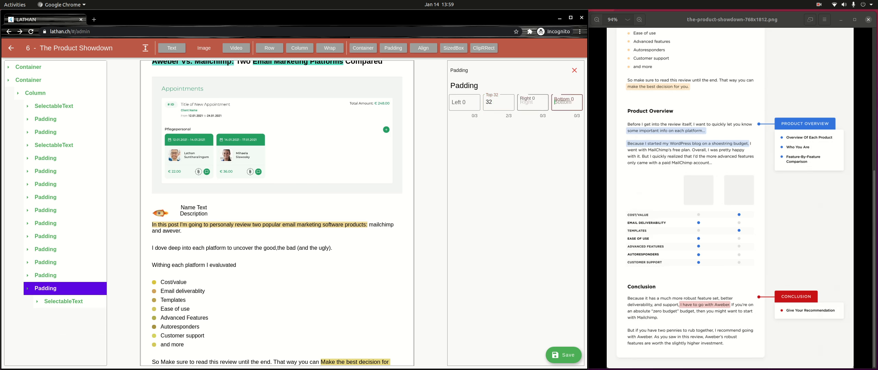
type("64")
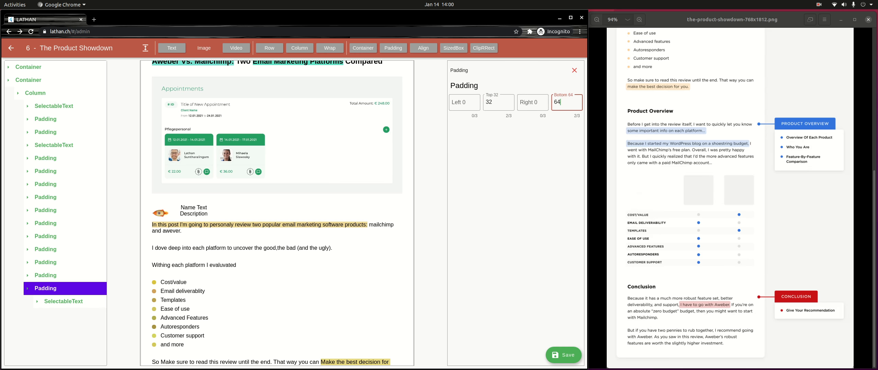
scroll(277, 214, "down", 2)
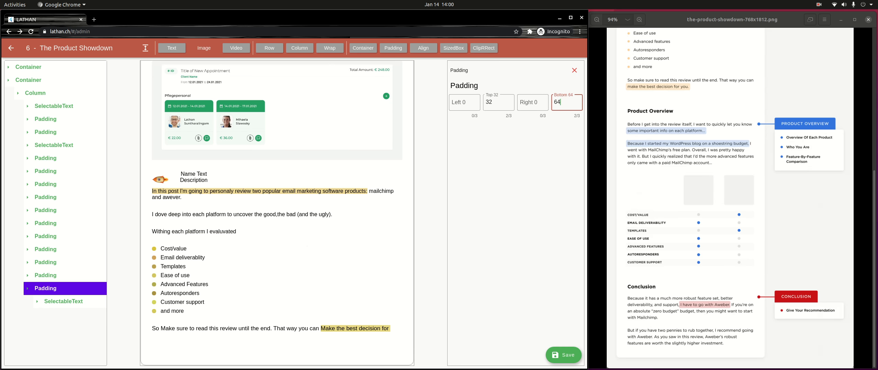
left_click(66, 288)
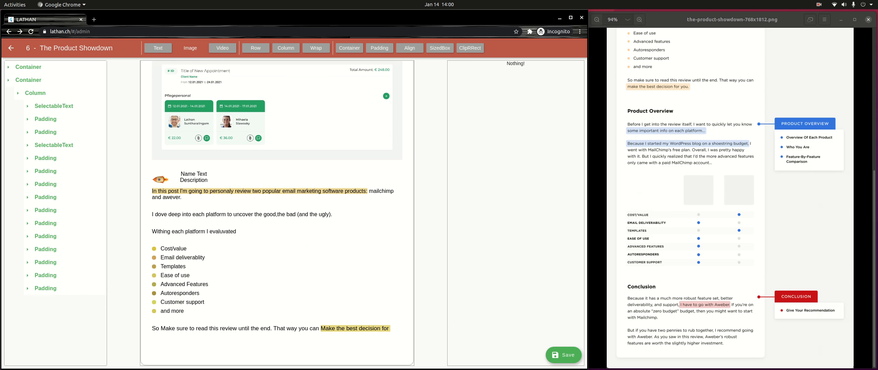
Step: Append a new text element to the main column reading "Product Overview"
left_click(51, 93)
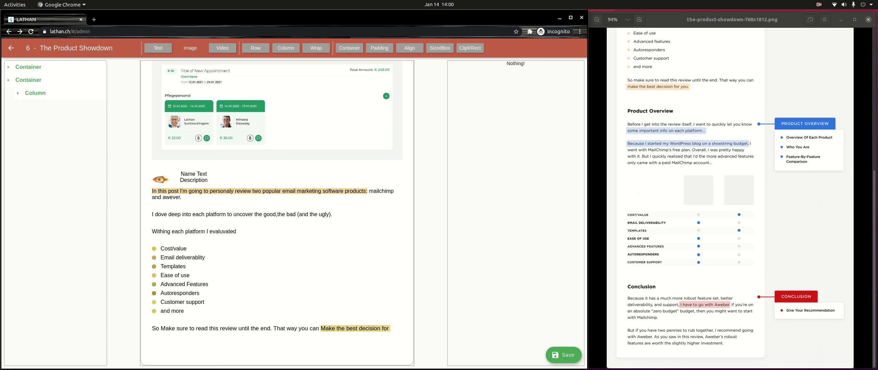
left_click(51, 93)
left_click(158, 48)
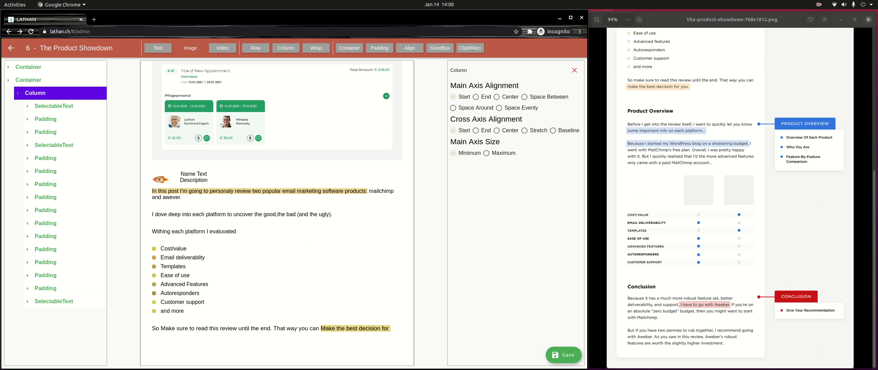
left_click(54, 302)
left_click(57, 314)
left_click(452, 243)
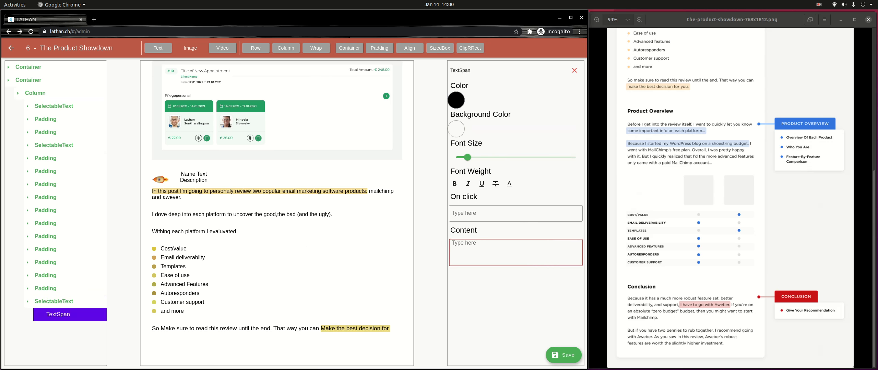
type("Product Overview")
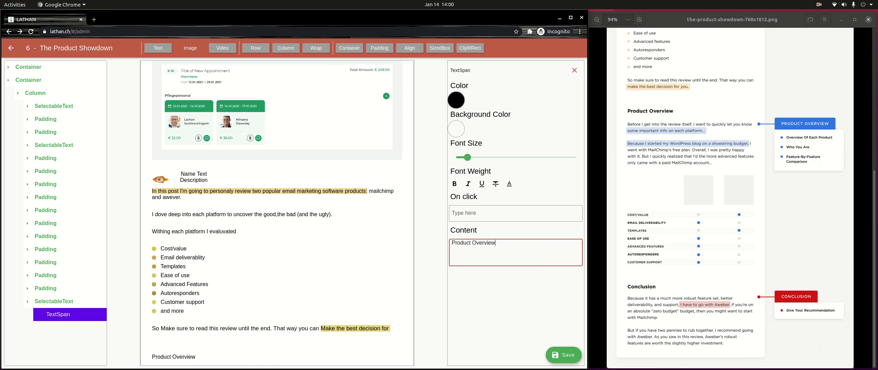
Step: Make the "Product Overview" text larger and bold
mouse_move(467, 157)
left_mouse_down()
mouse_move(486, 158)
mouse_move(477, 157)
left_mouse_up()
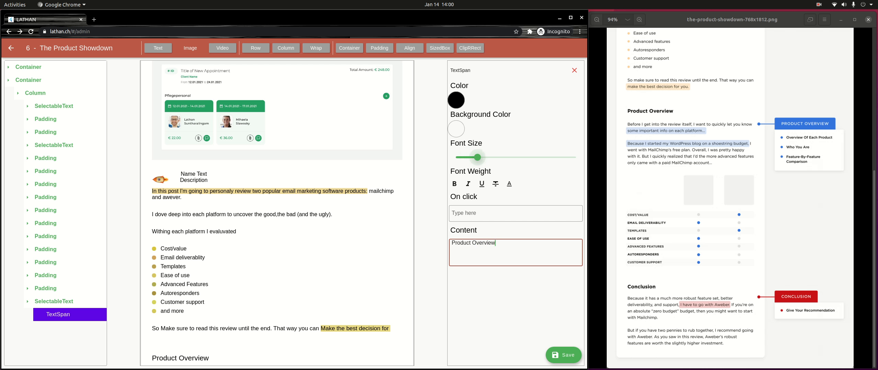
left_click(454, 184)
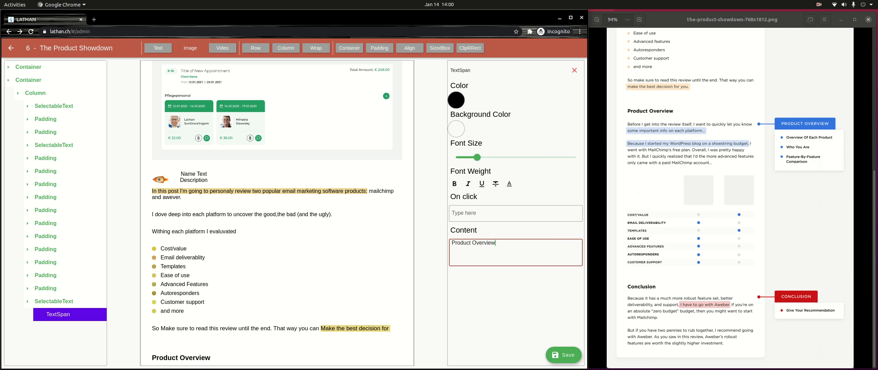
left_click(36, 93)
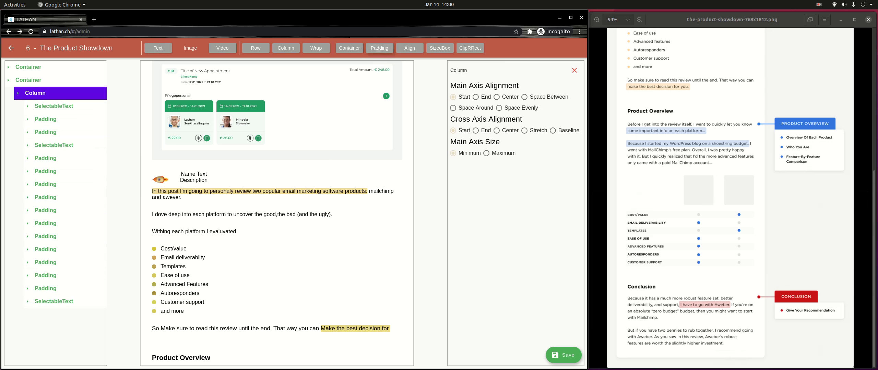
Step: Add a padded text element below the heading and type 'Before I got into the review itself, I want to quickly let you know'
left_click(379, 48)
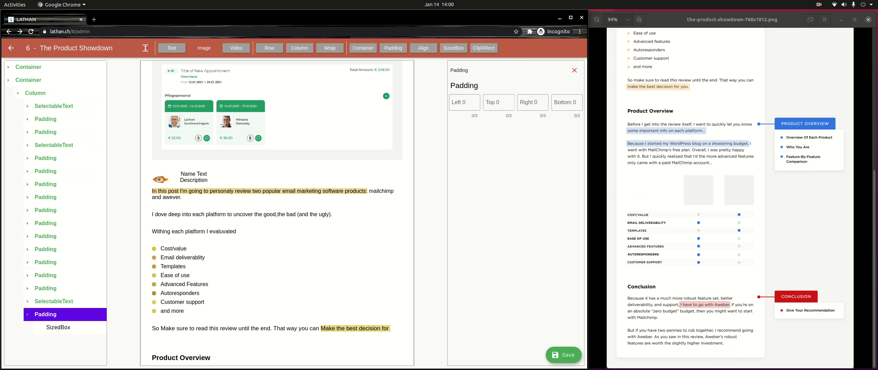
left_click(171, 48)
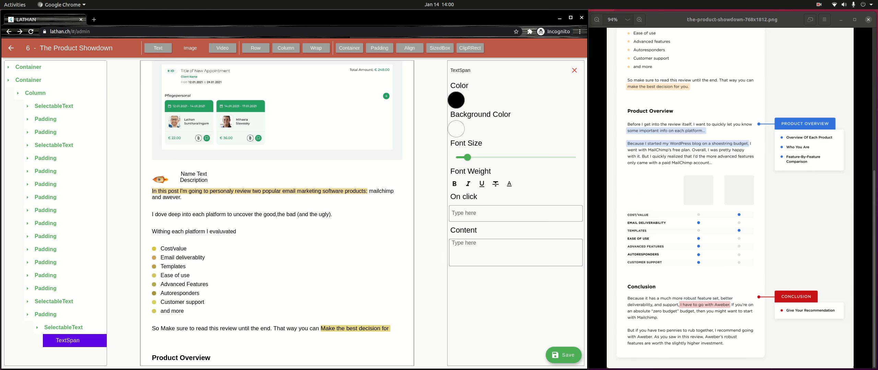
left_click(515, 252)
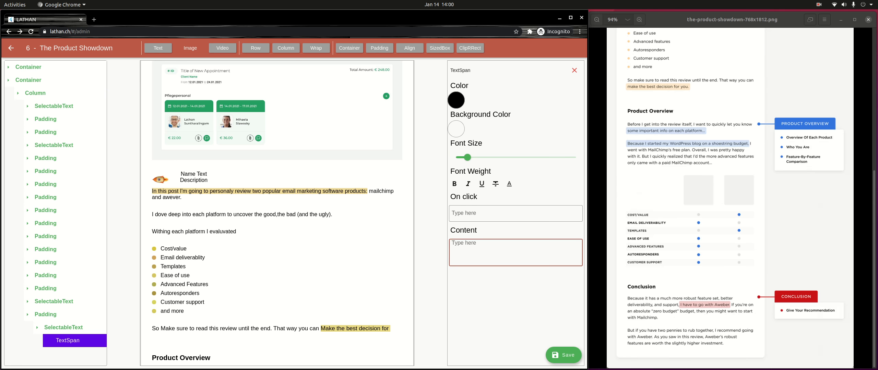
type("Before I got into the review")
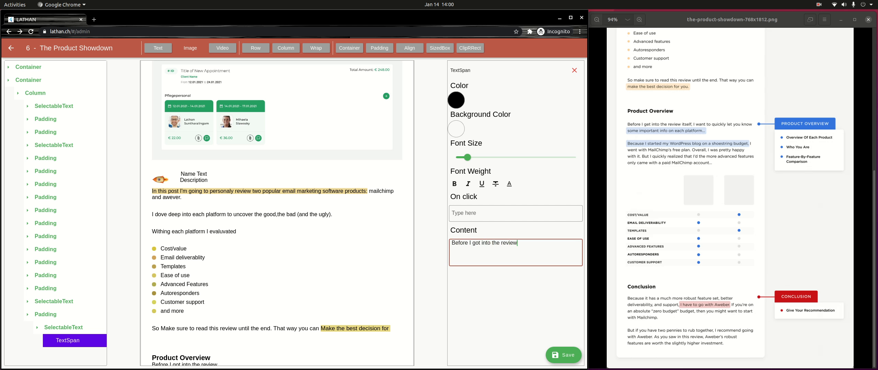
type(" itself, I want to quickly ")
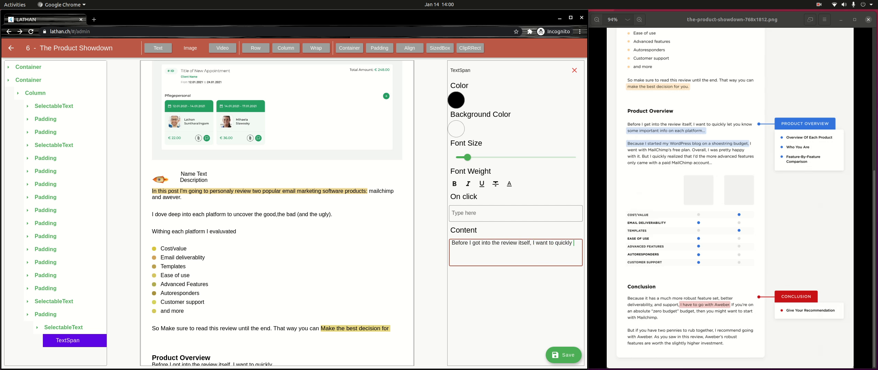
type("let you know")
Step: Cut that sentence back out of the span content, leaving the text span empty
scroll(277, 213, "down", 1)
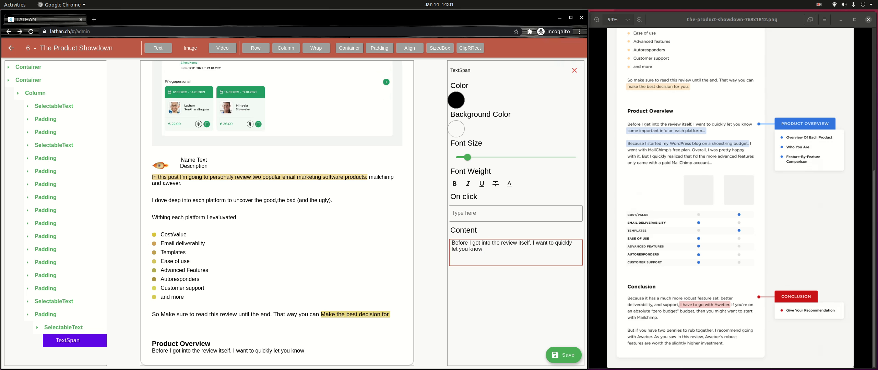
key("ctrl+a")
key("ctrl+c")
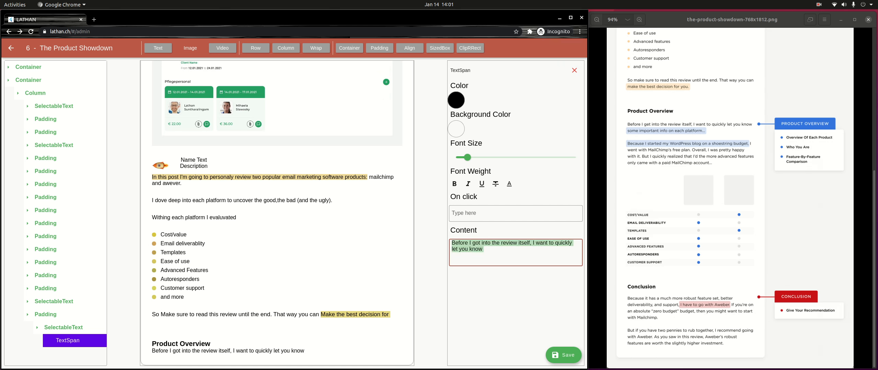
key("BackSpace")
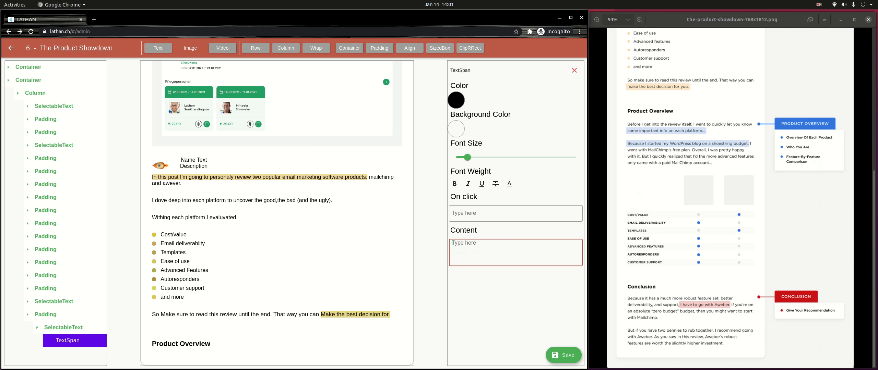
left_click(63, 327)
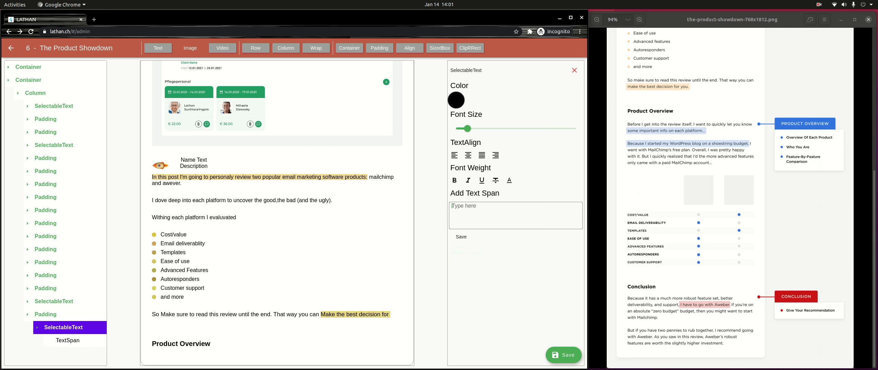
Step: Add the opening sentence and 'Some important info on each platform...' as spans of the paragraph
key("ctrl+v")
left_click(461, 237)
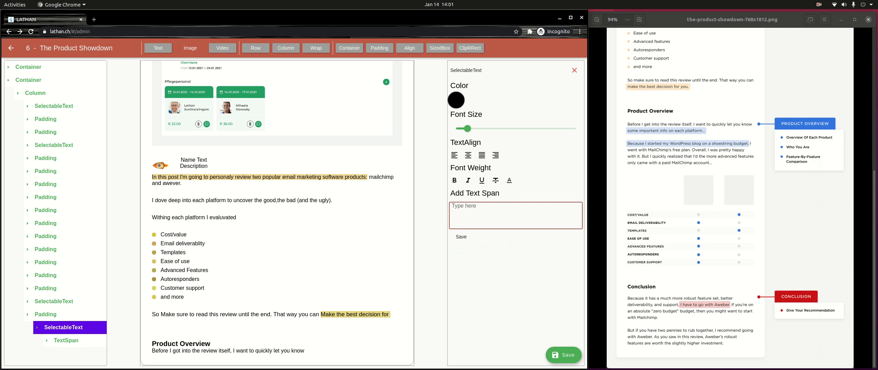
type("Some important info on each platform..")
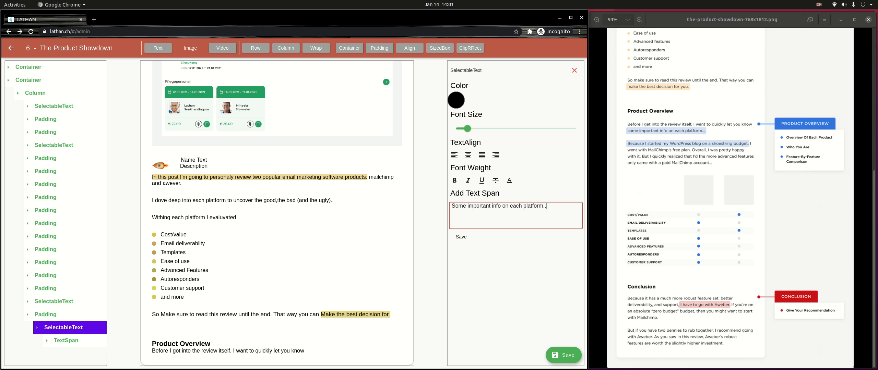
type(".")
left_click(461, 237)
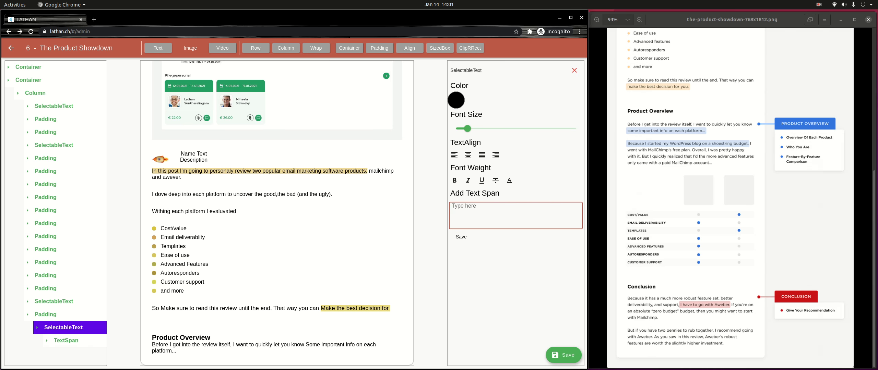
Step: Give the 'Some important info on each platform...' span a light blue A5CDEE background
left_click(66, 341)
left_click(78, 353)
scroll(78, 353, "down", 1)
left_click(80, 359)
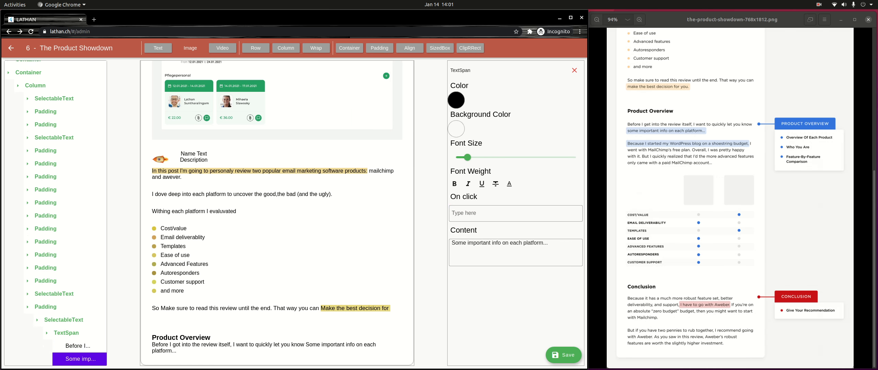
left_click(456, 128)
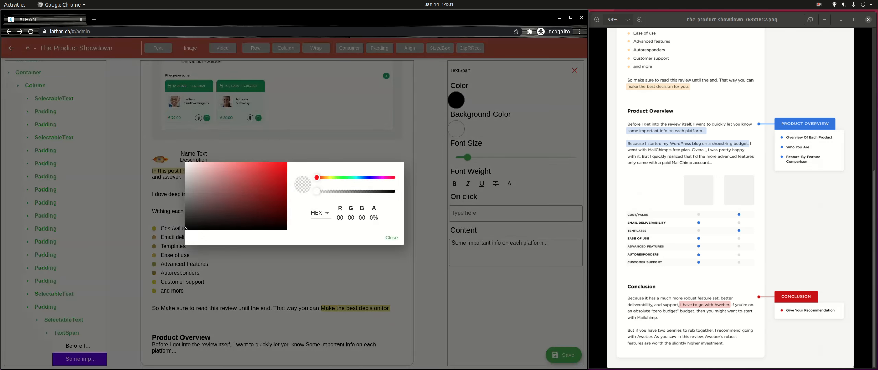
left_click_drag(317, 178, 361, 178)
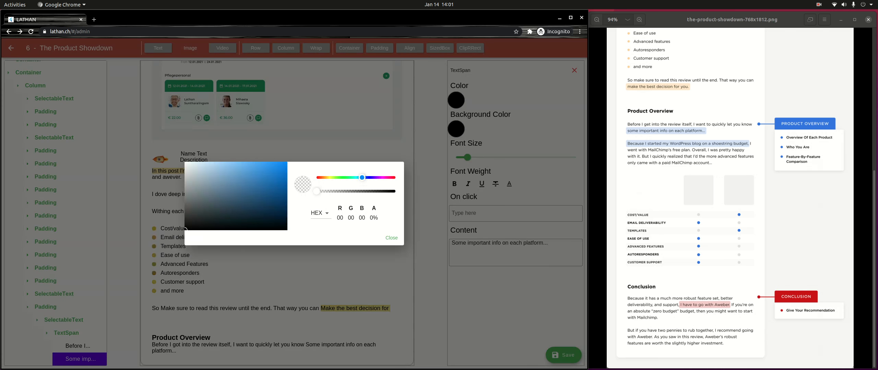
left_click_drag(216, 167, 215, 167)
left_click(391, 237)
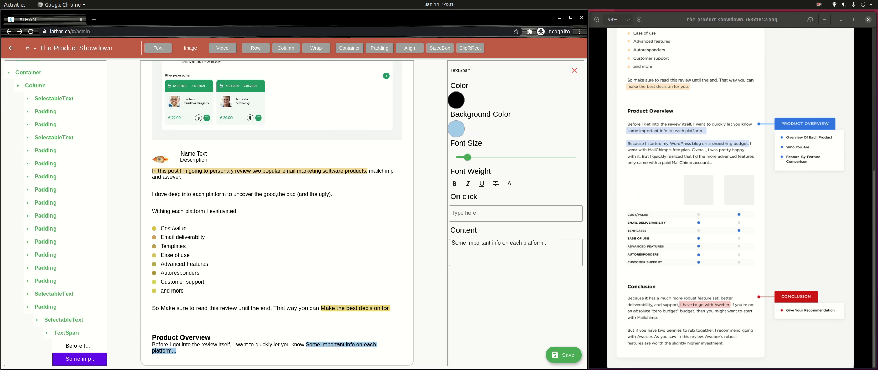
scroll(55, 213, "up", 1)
left_click(45, 308)
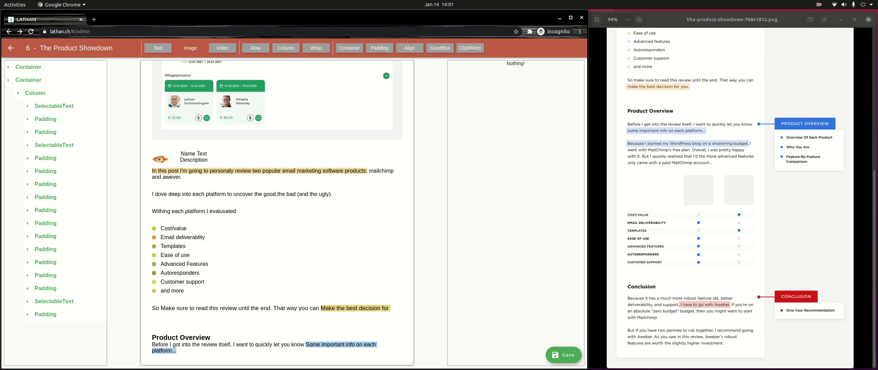
Step: Set the paragraph's padding block to top 32 and bottom 32, then select the main column
left_click(46, 314)
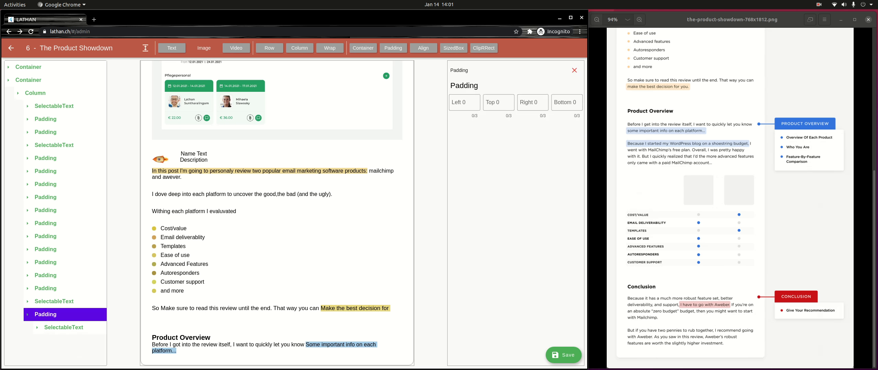
left_click(499, 103)
type("32")
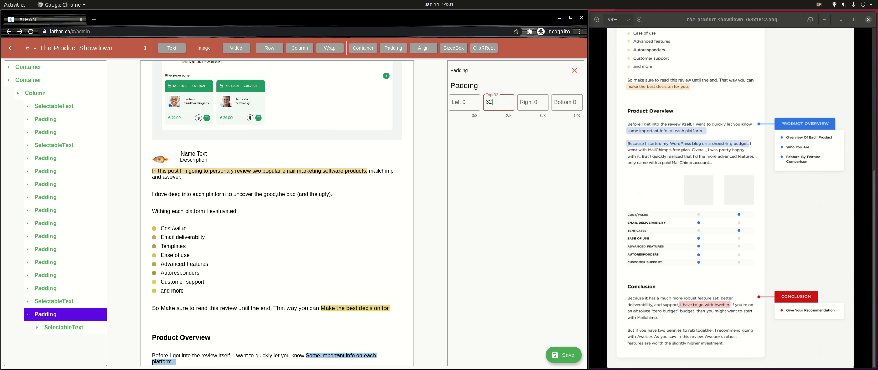
left_click(566, 103)
type("32")
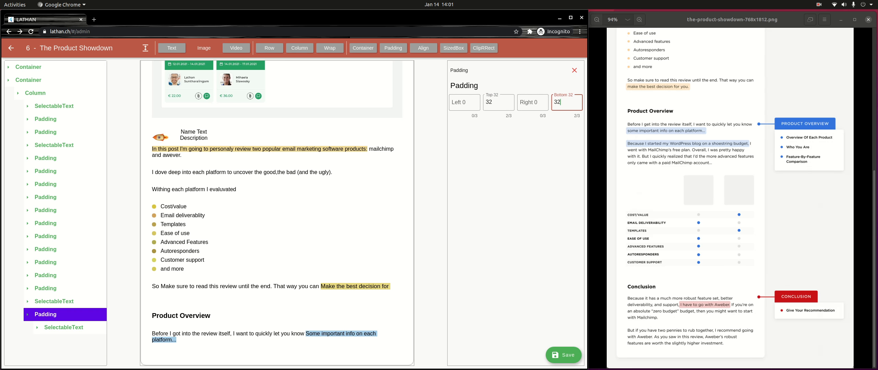
left_click(46, 315)
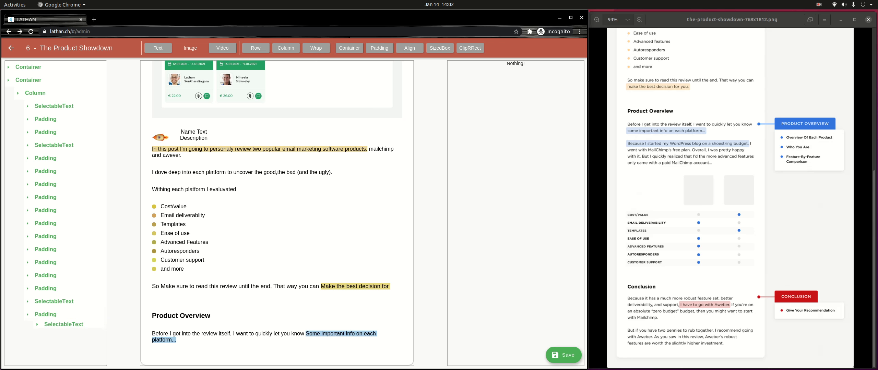
left_click(35, 93)
left_click(35, 93)
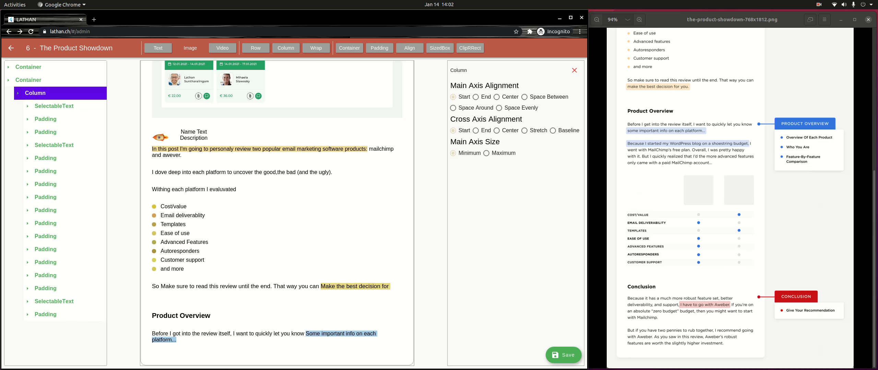
Step: Add a new paragraph with the span 'Because I started my wordpress blog on a shoestring budget'
left_click(158, 48)
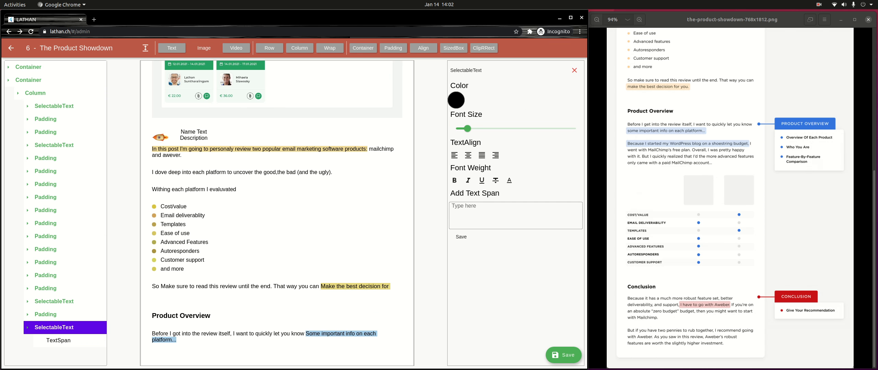
left_click(452, 206)
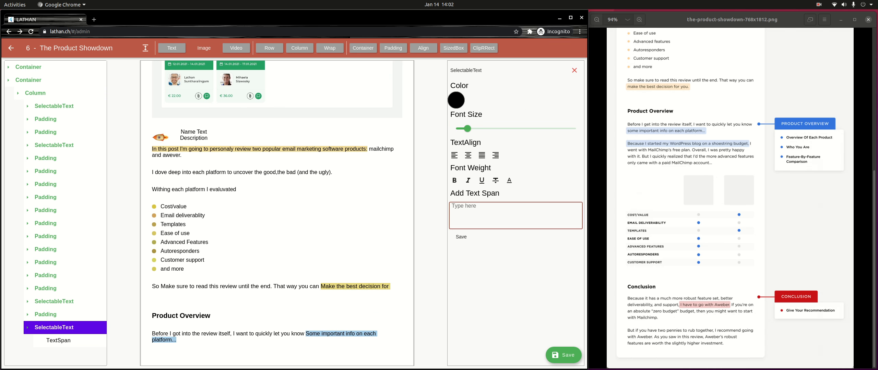
type("Because I started my workdpress blog")
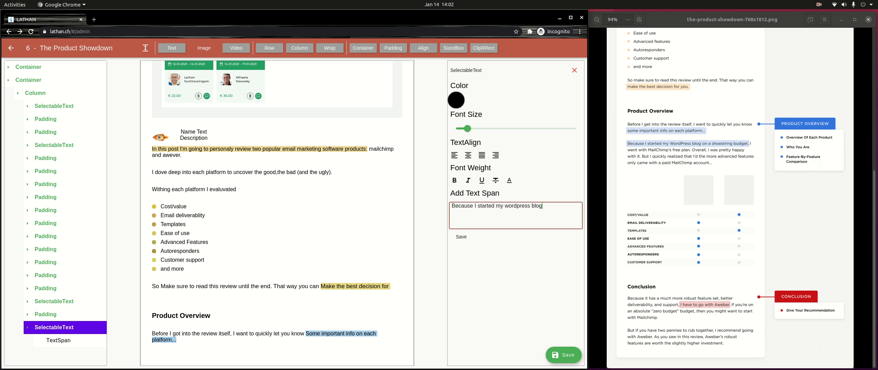
type(" on a shoestr")
type("ng bug")
key("BackSpace")
type("dget.")
left_click(461, 237)
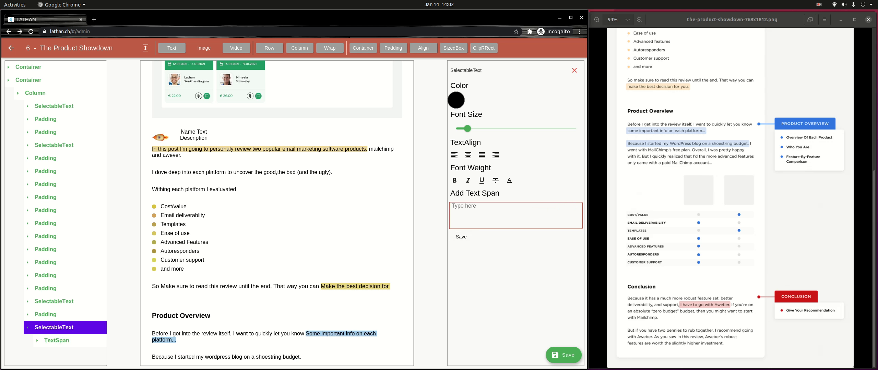
Step: Add the sentences about MailChimp's free plan and advanced features needing a paid MailChimp account
type("I went with mailchimp's free plan. Ov")
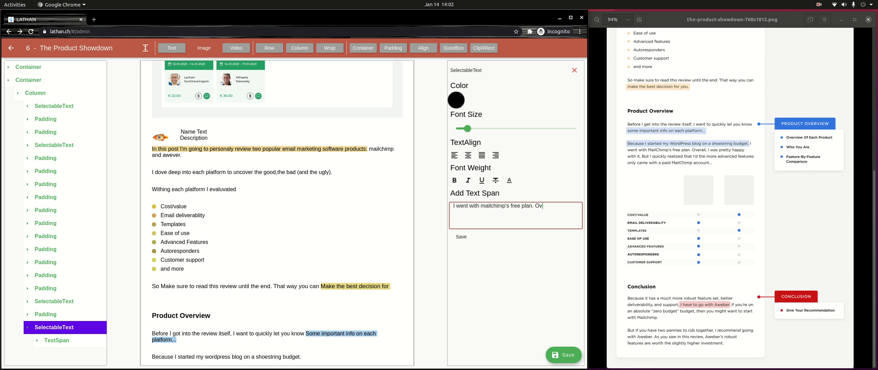
type("erall, I was pretty happy with it, but i ")
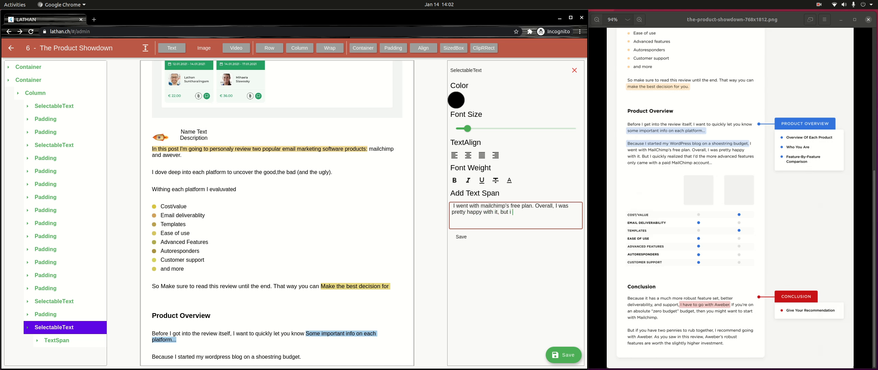
type("quickly realized that I'd the more ad")
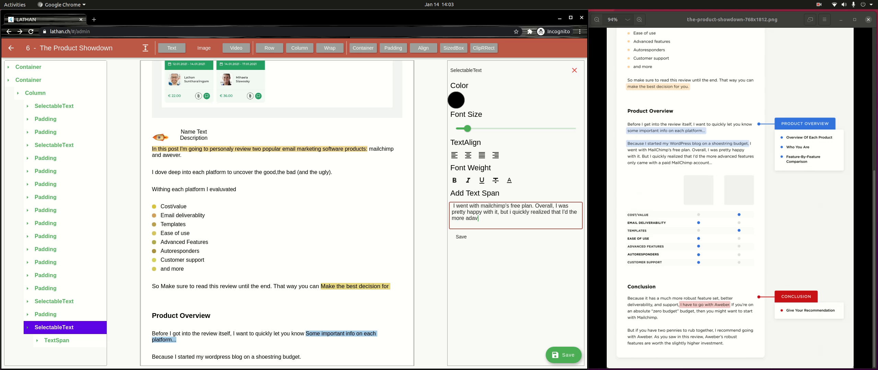
type("vantag")
key("BackSpace")
key("BackSpace")
key("BackSpace")
type("nced features only came with")
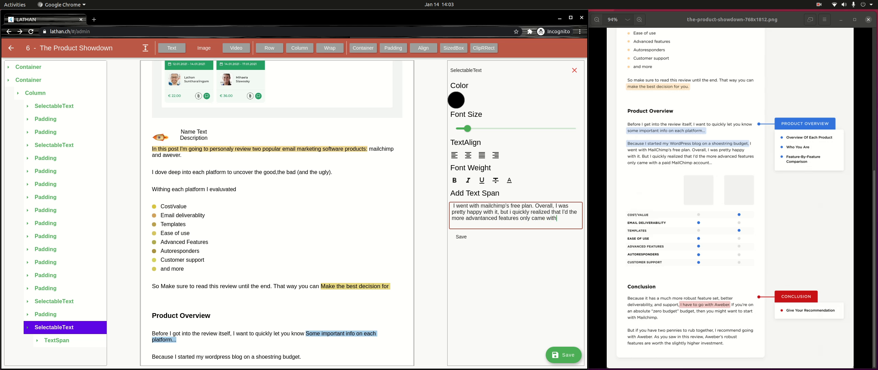
type(" the")
key("BackSpace")
key("BackSpace")
type("a paid MailChimp accoun")
key("Tab")
key("Return")
scroll(277, 214, "down", 2)
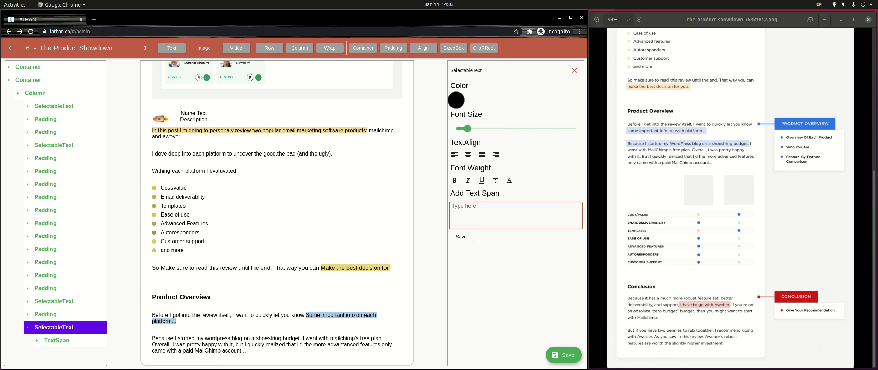
Step: Highlight the 'Because I started my wordpress blog on a shoestring budget' span in light blue
left_click(57, 340)
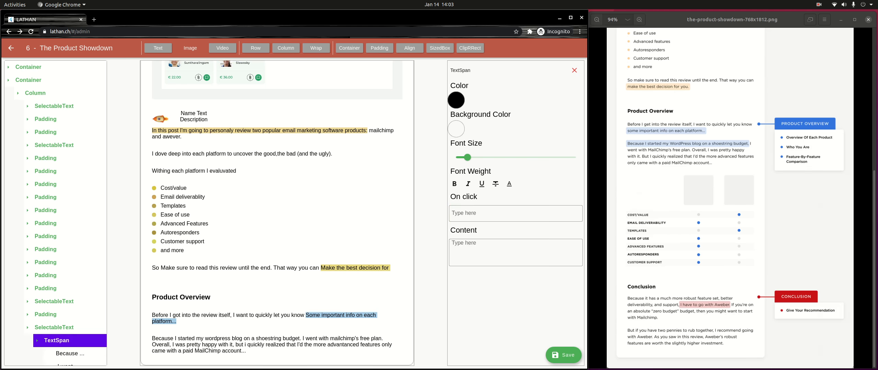
scroll(56, 341, "down", 1)
left_click(70, 346)
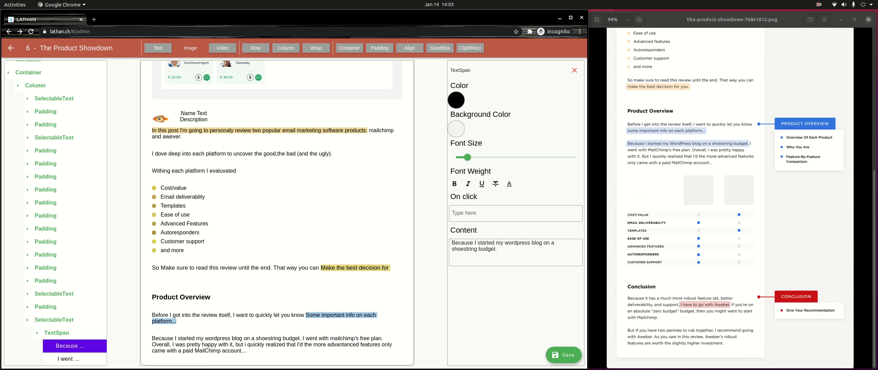
left_click(456, 129)
left_click_drag(355, 178, 360, 178)
left_click_drag(244, 173, 253, 174)
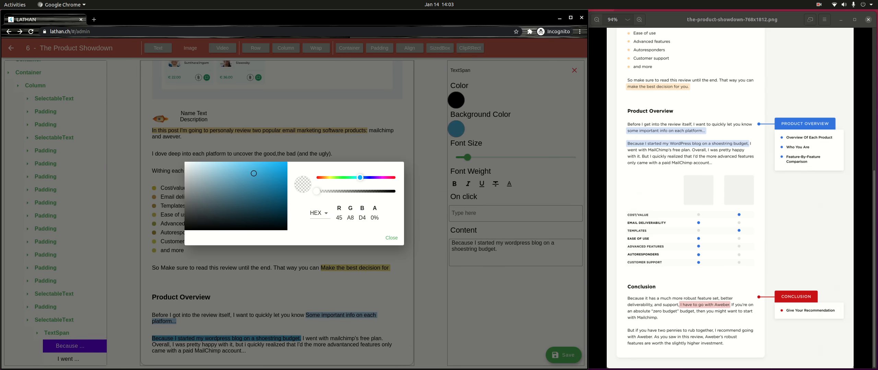
left_click(391, 238)
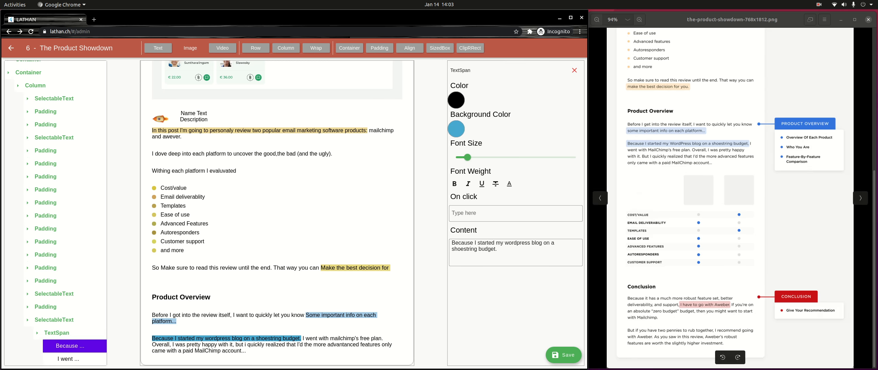
left_click(53, 320)
left_click(35, 92)
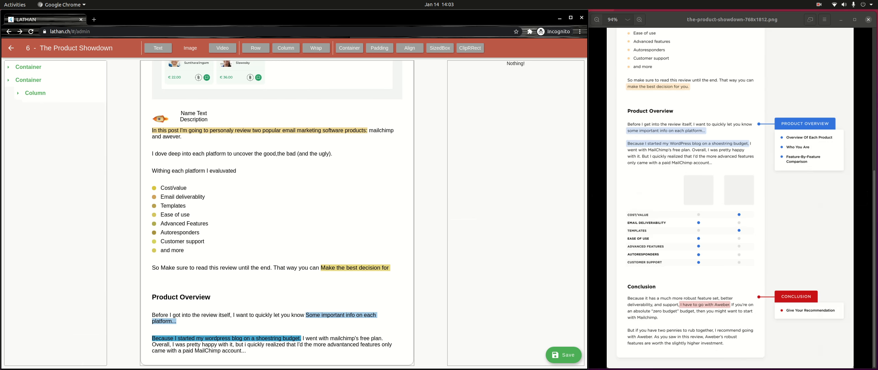
Step: Append a new column to the post with a row inside, and add a container to that row
left_click(35, 93)
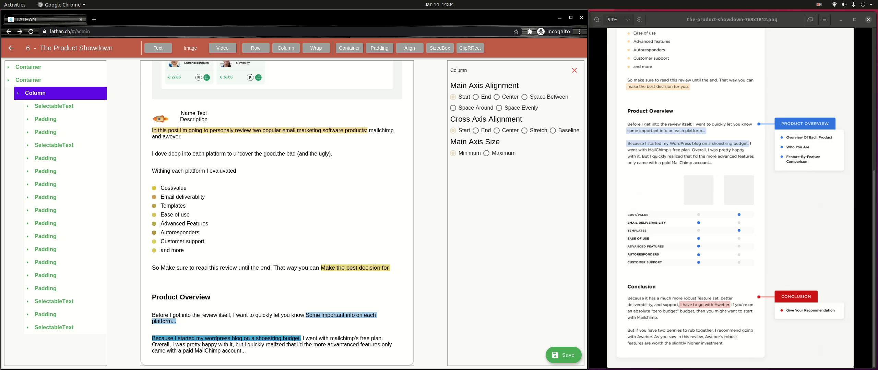
left_click(286, 48)
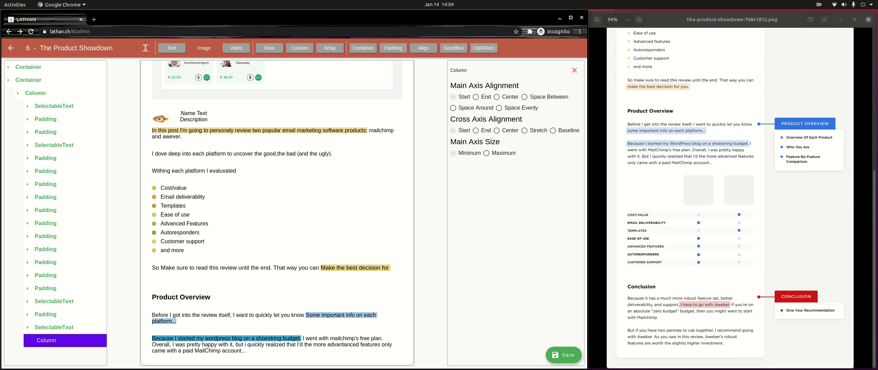
left_click(269, 48)
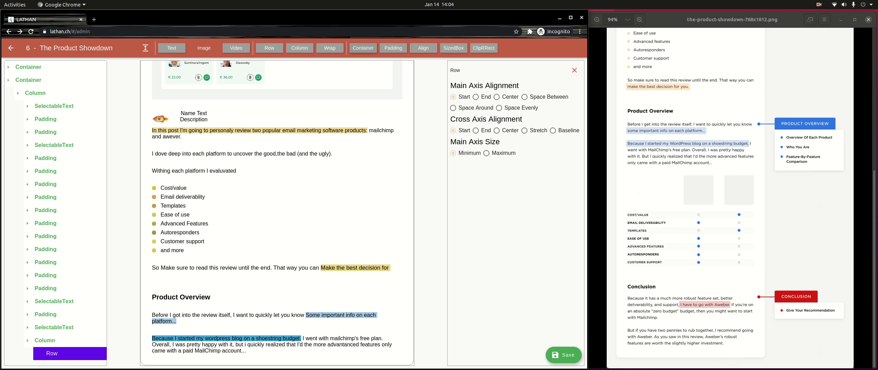
left_click(363, 48)
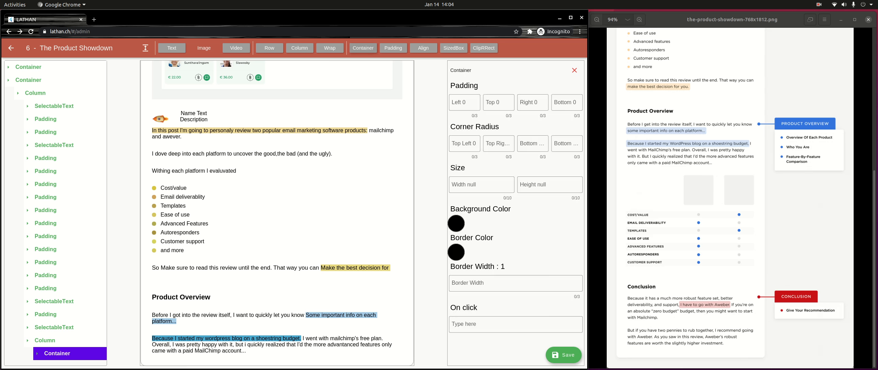
left_click(574, 70)
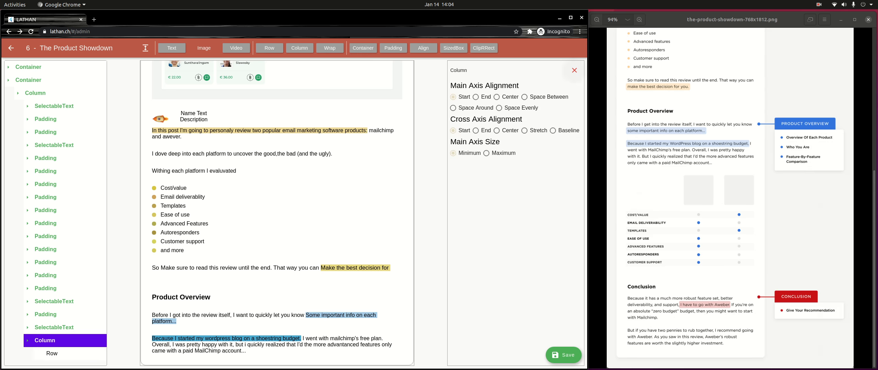
left_click(52, 353)
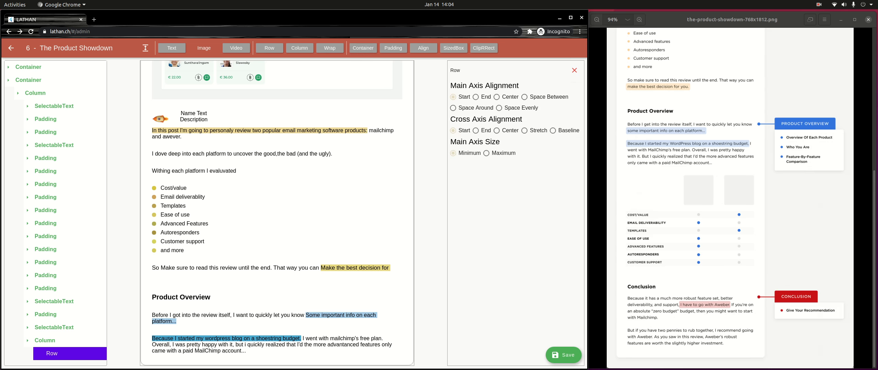
left_click(363, 48)
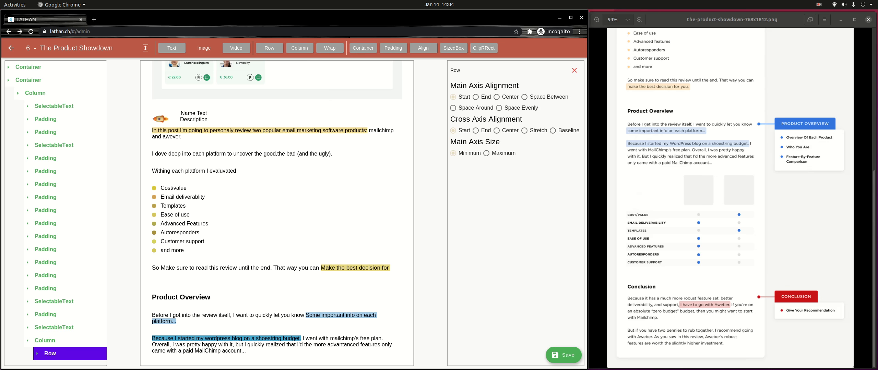
left_click(37, 353)
scroll(42, 349, "down", 2)
Step: Delete the extra sized box from the row's containers, keeping one sized box
left_click(61, 333)
left_click(47, 333)
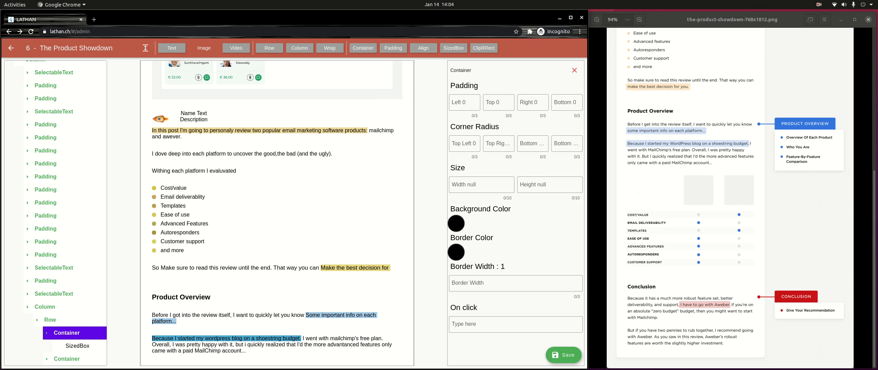
scroll(277, 213, "down", 2)
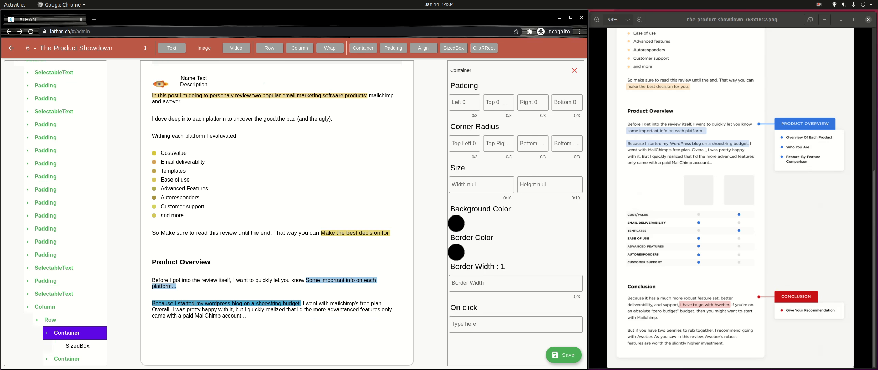
left_click(78, 346)
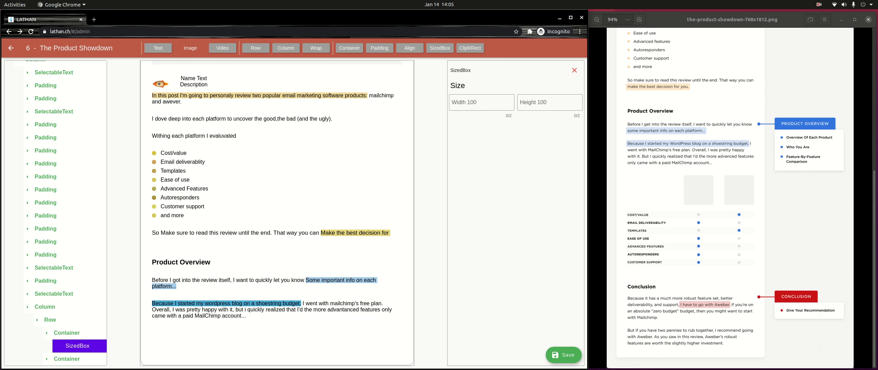
left_click(67, 359)
scroll(66, 357, "down", 2)
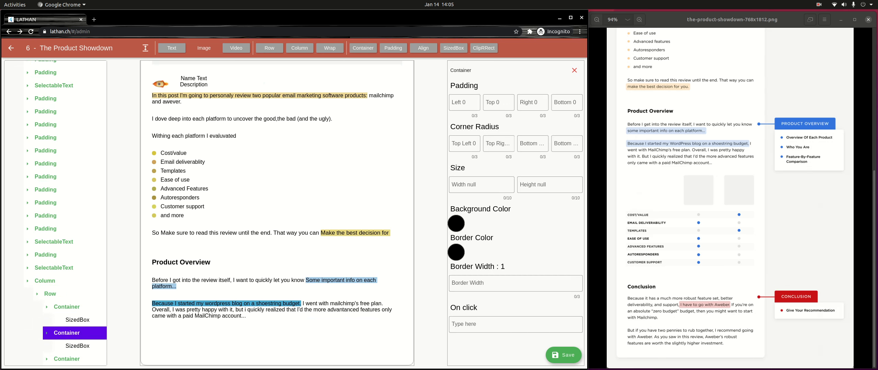
left_click(77, 346)
key("Delete")
left_click(78, 333)
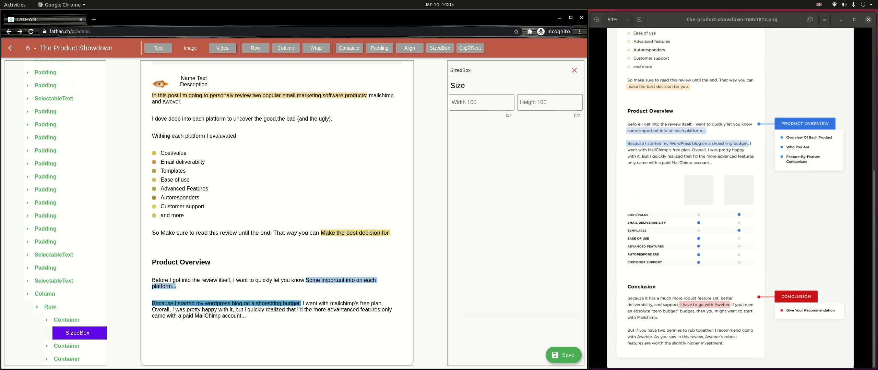
Step: Give the second and third containers in the row light grey backgrounds
left_click(67, 346)
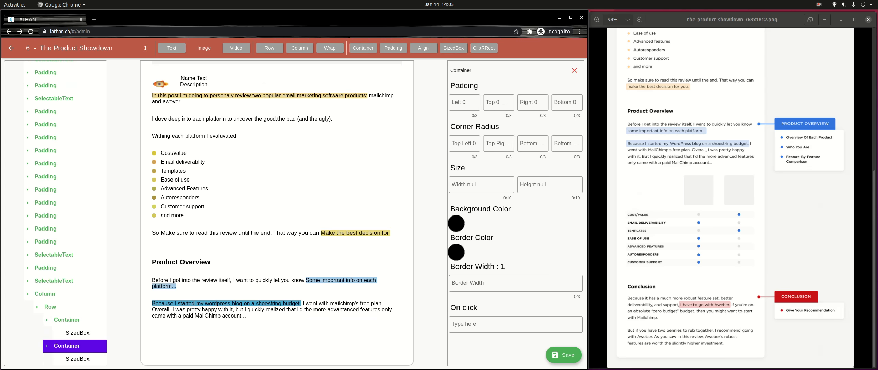
scroll(66, 343, "down", 1)
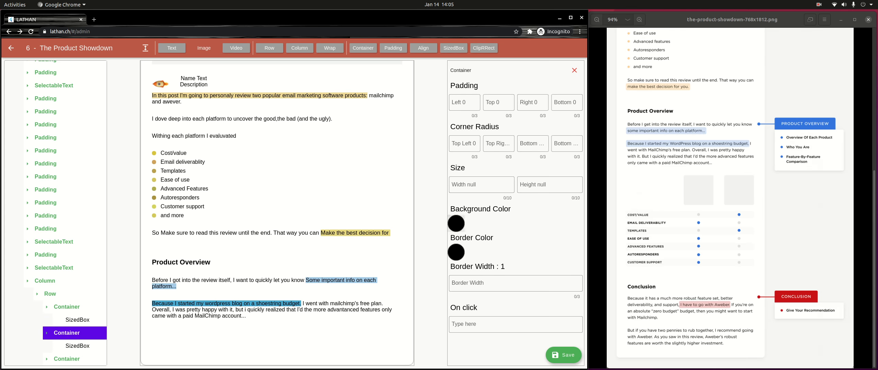
left_click(456, 224)
left_click(185, 172)
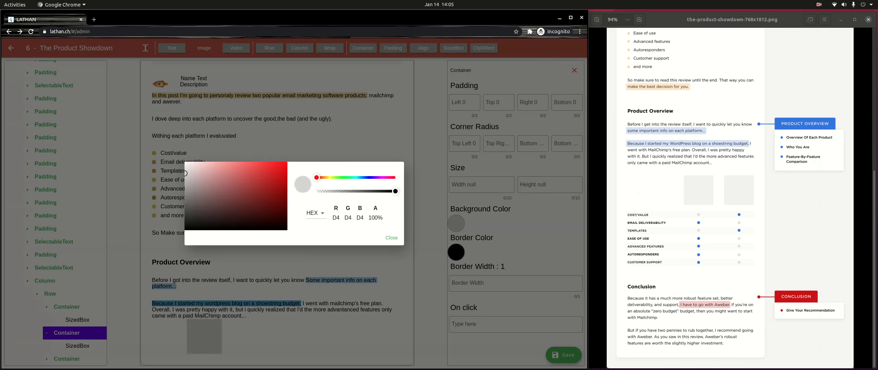
left_click(392, 238)
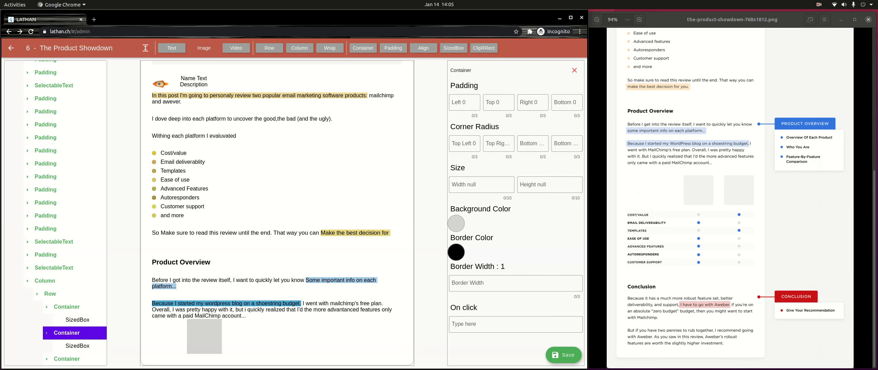
left_click(67, 359)
scroll(67, 357, "down", 1)
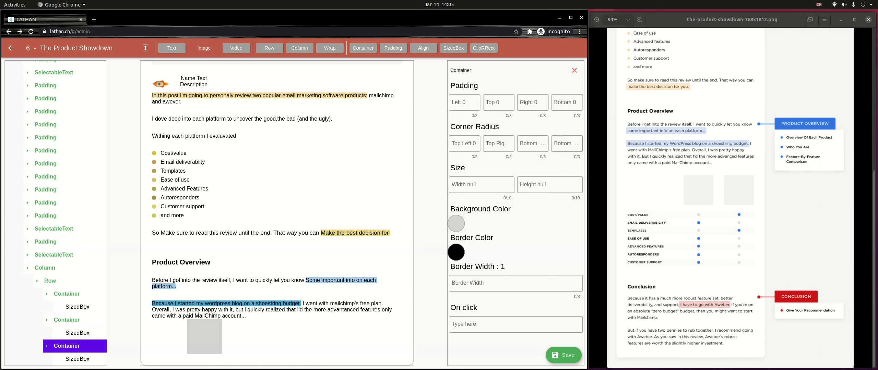
left_click(456, 224)
left_click(185, 174)
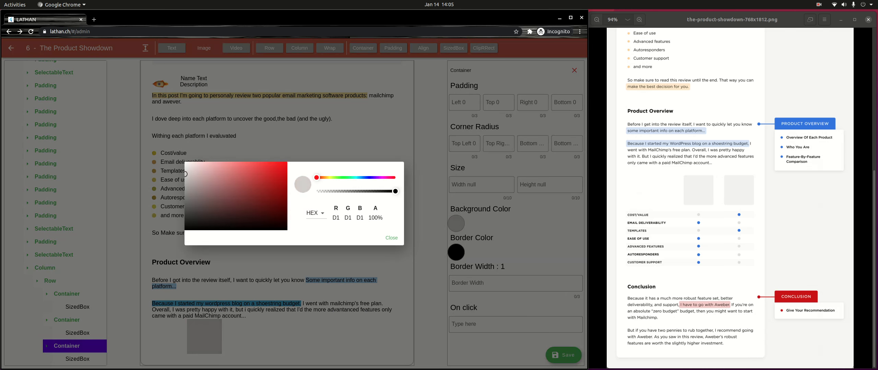
left_click(391, 238)
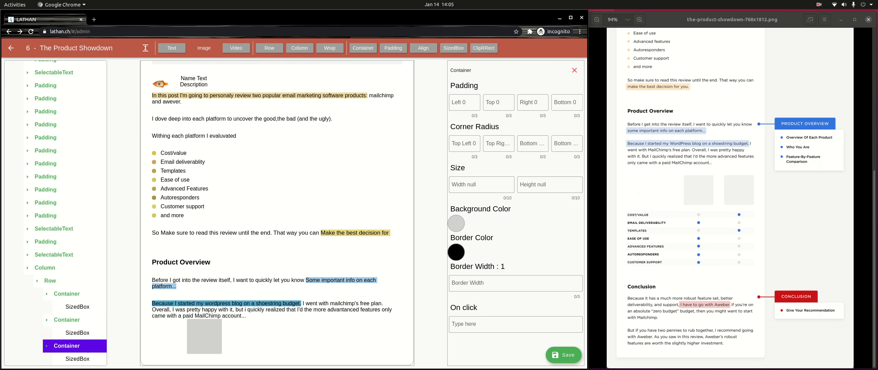
Step: Reapply the light grey C6C6C6 background to the last image box container
left_click(574, 71)
left_click(67, 333)
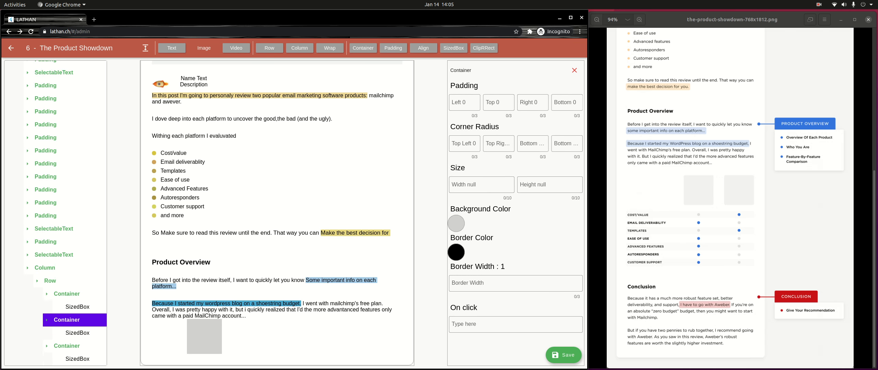
left_click(574, 70)
left_click(67, 359)
scroll(67, 359, "down", 1)
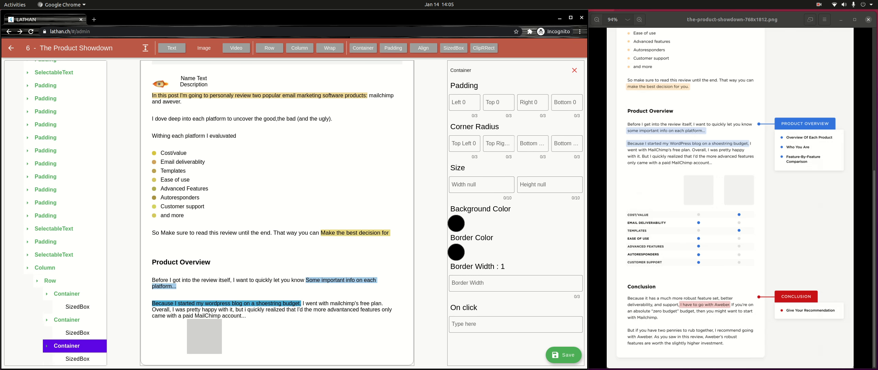
left_click(456, 224)
left_click_drag(218, 192, 185, 178)
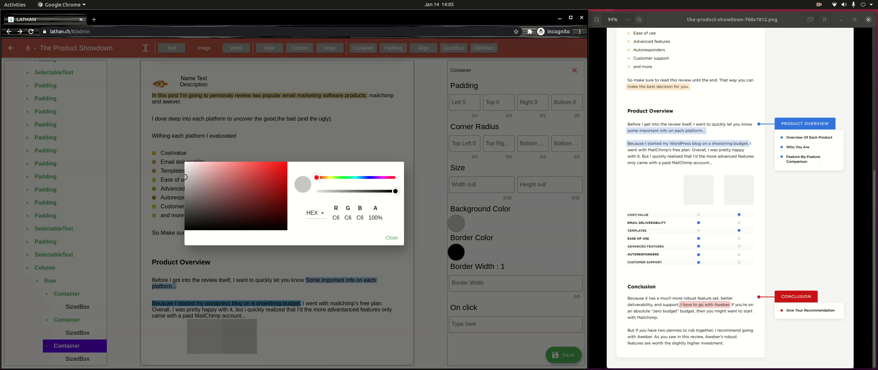
left_click(391, 238)
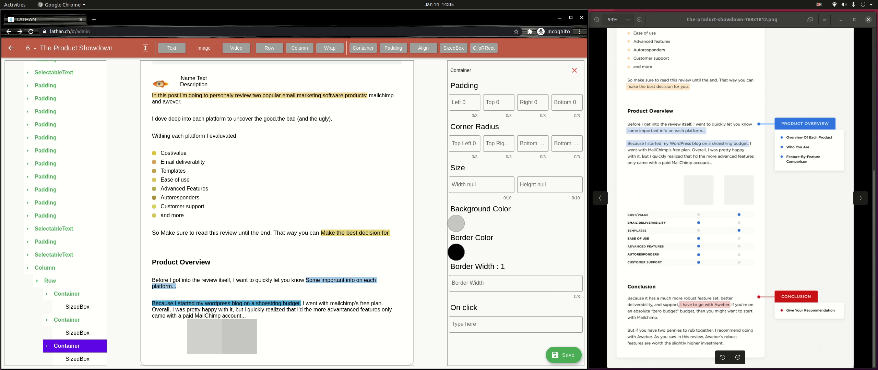
Step: Wrap each of the three image box containers in the row in an Expanded
left_click(46, 294)
left_click(67, 307)
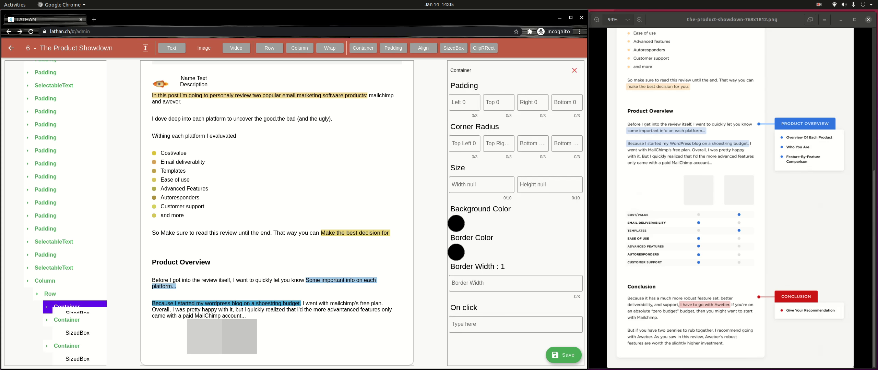
left_click(145, 48)
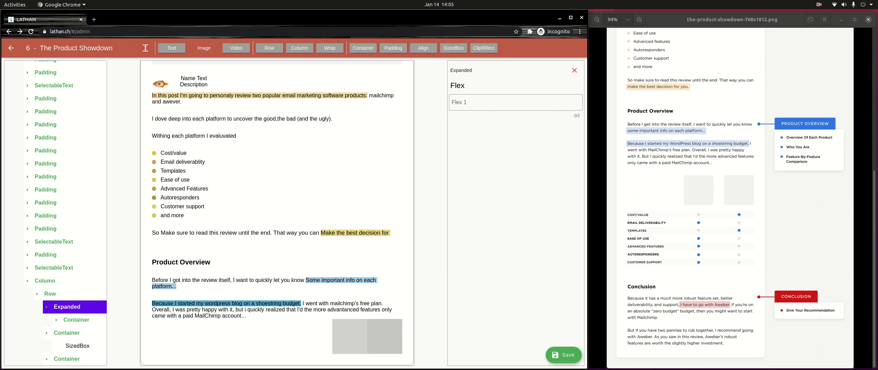
left_click(67, 320)
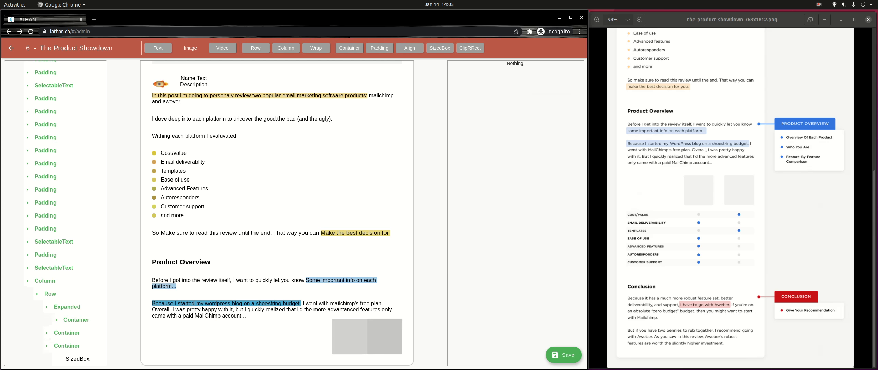
left_click(66, 332)
left_click(146, 48)
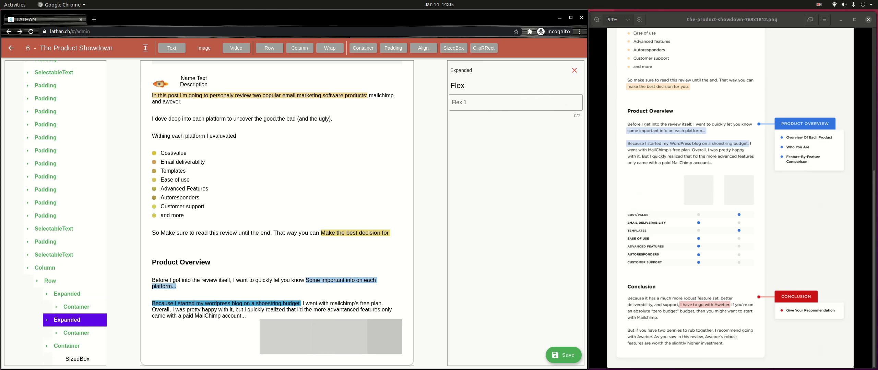
left_click(66, 346)
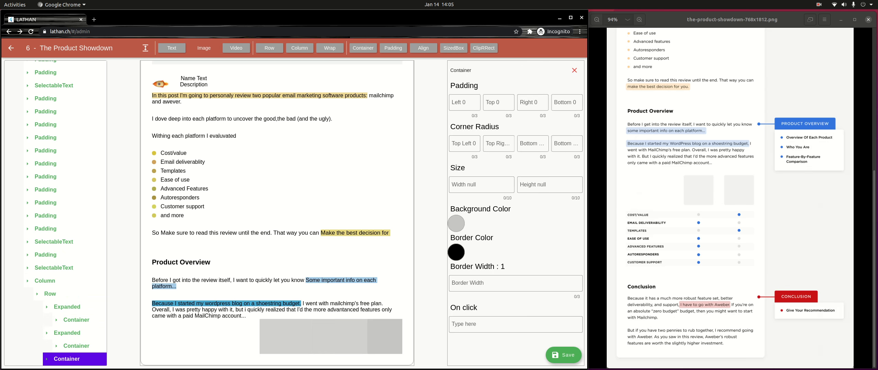
left_click(146, 48)
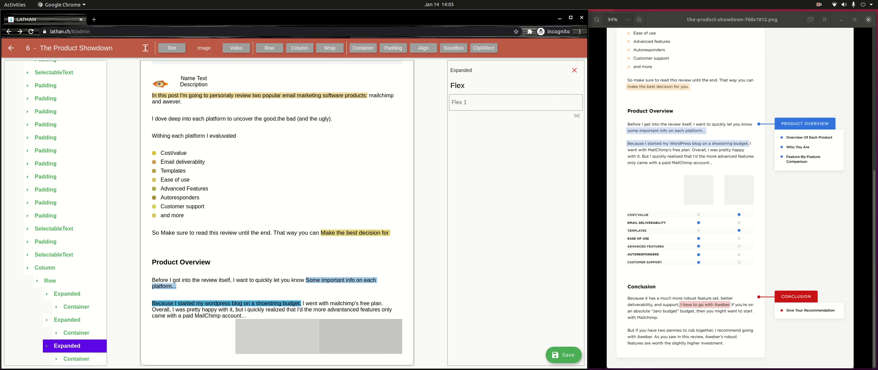
left_click(76, 333)
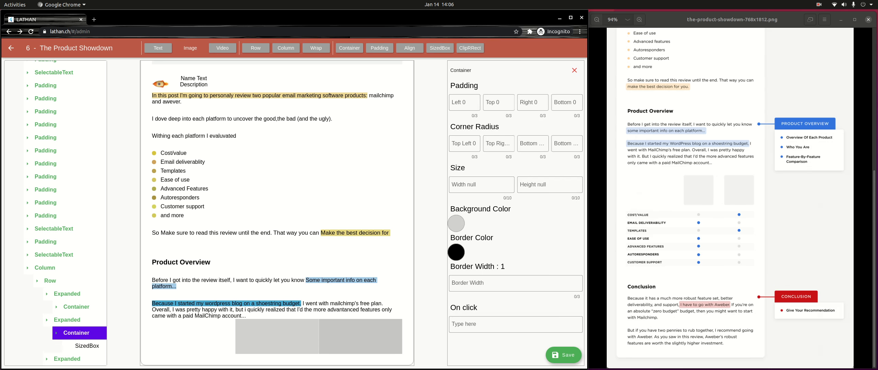
Step: Wrap the second and last image box containers in Align widgets
left_click(409, 48)
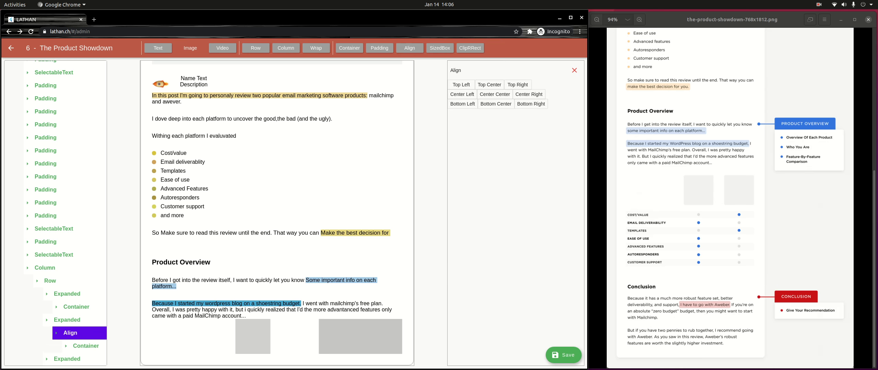
scroll(56, 213, "down", 1)
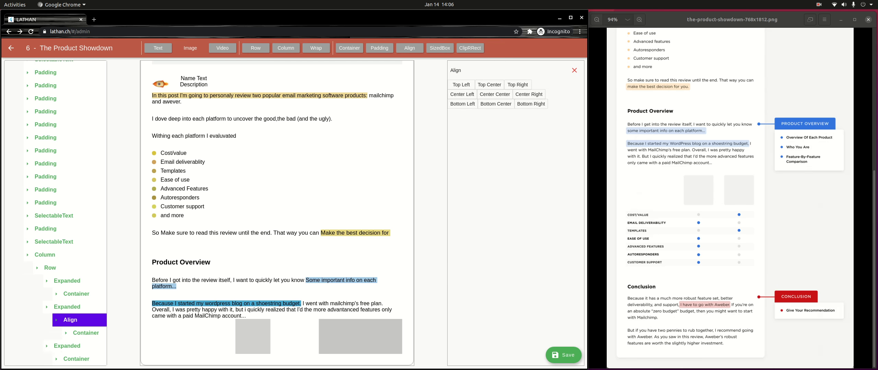
left_click(76, 359)
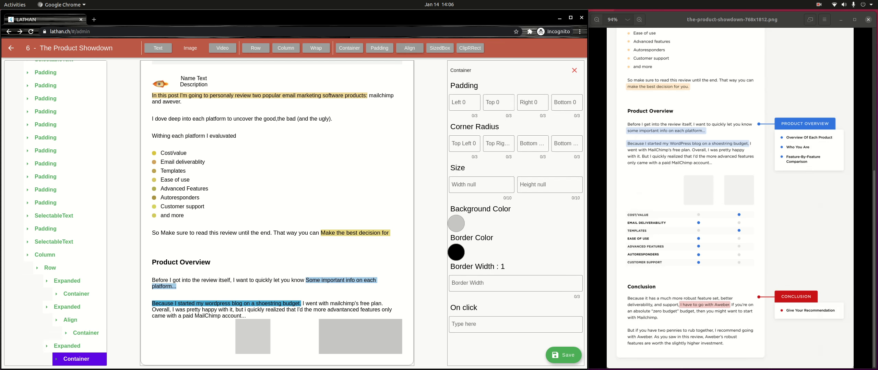
left_click(409, 48)
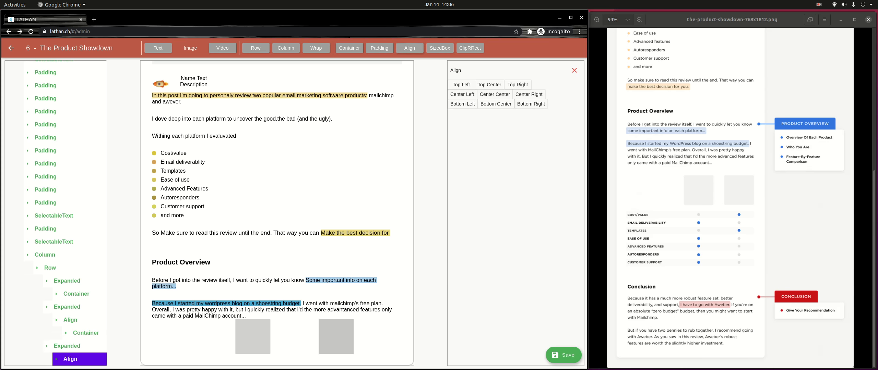
Step: Set the flex of the three Expanded boxes to 6, 2 and 2
left_click(66, 281)
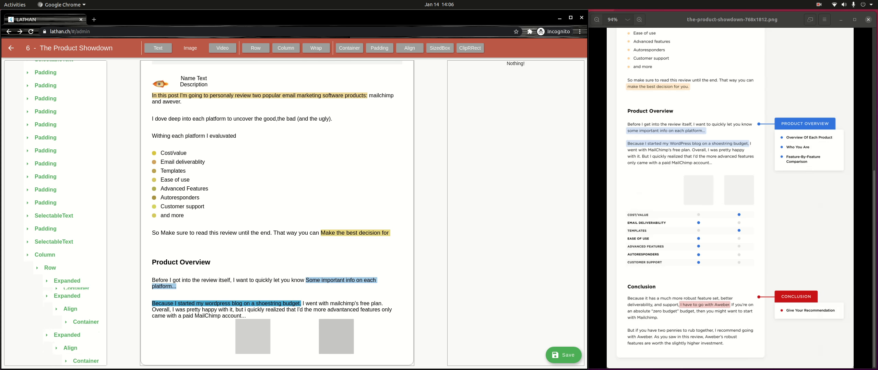
left_click(515, 102)
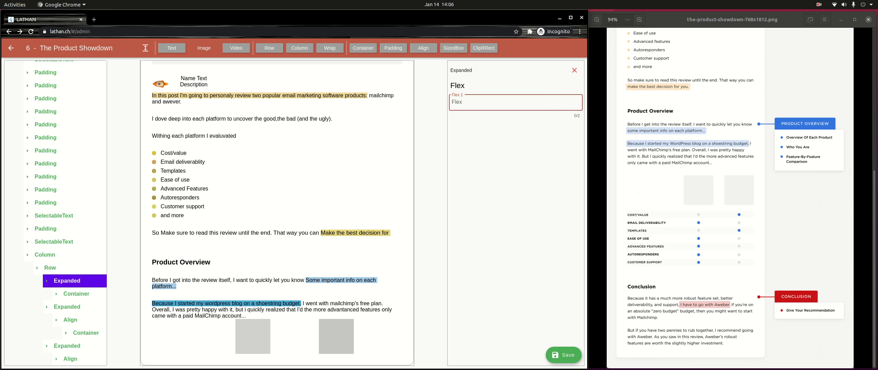
type("6")
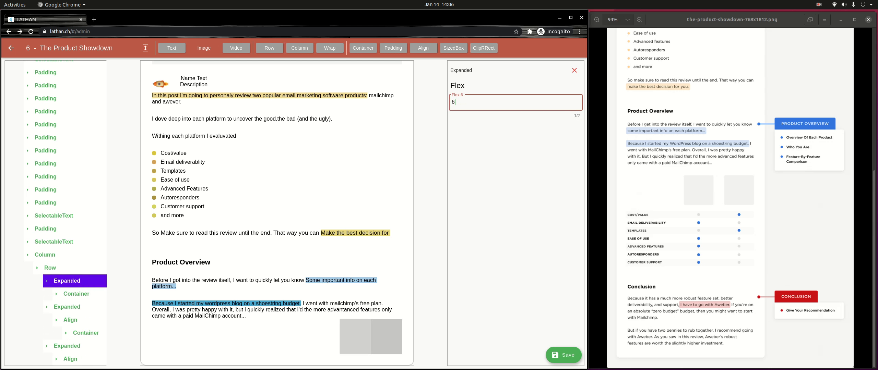
scroll(55, 212, "down", 1)
left_click(67, 267)
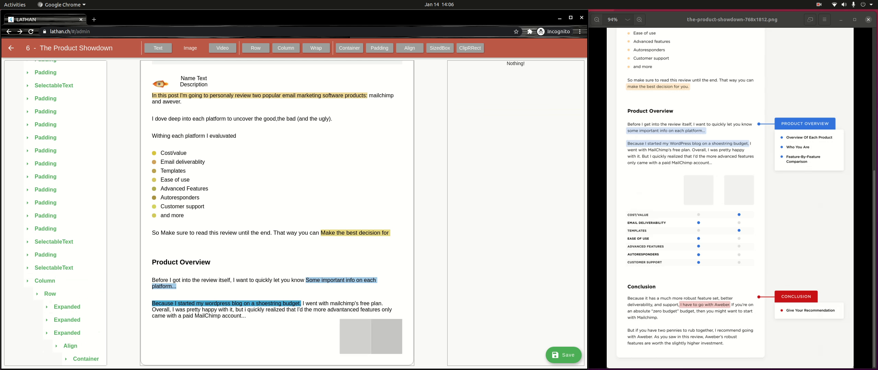
left_click(67, 320)
left_click(516, 103)
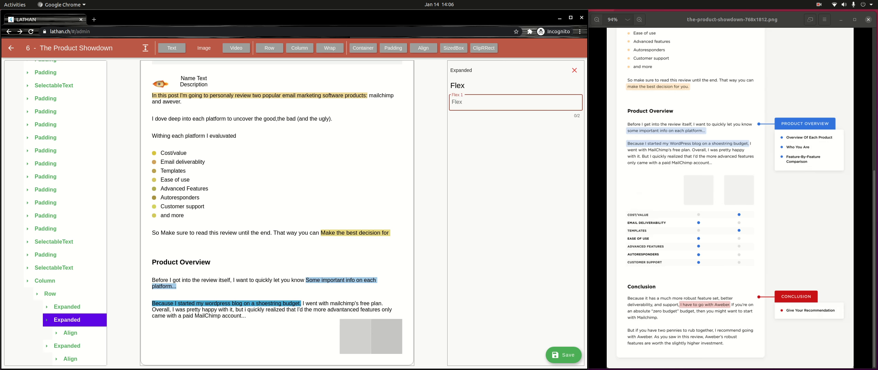
type("2")
scroll(55, 212, "down", 1)
left_click(67, 307)
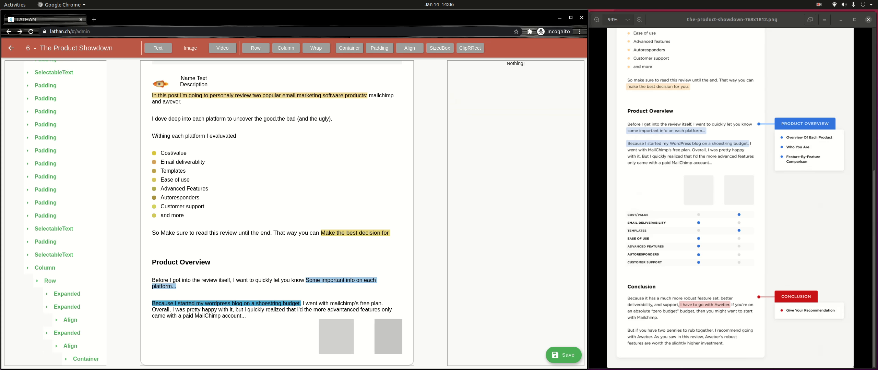
left_click(67, 359)
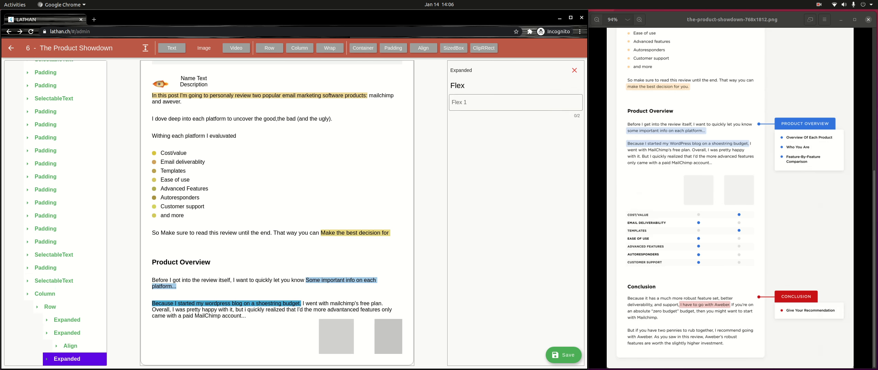
left_click(516, 102)
type("2")
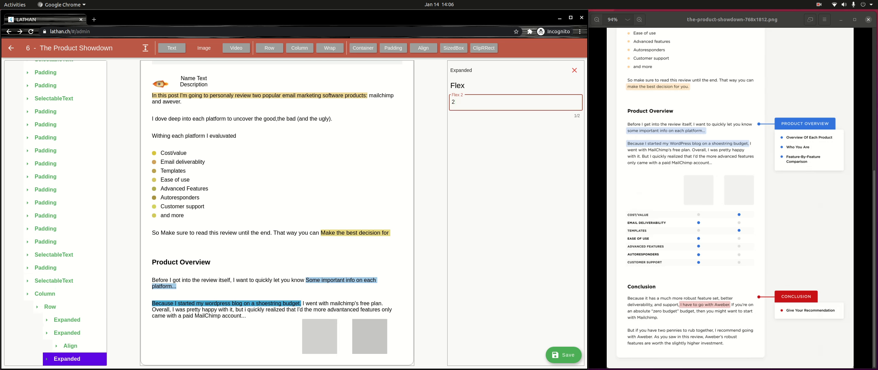
scroll(56, 212, "down", 1)
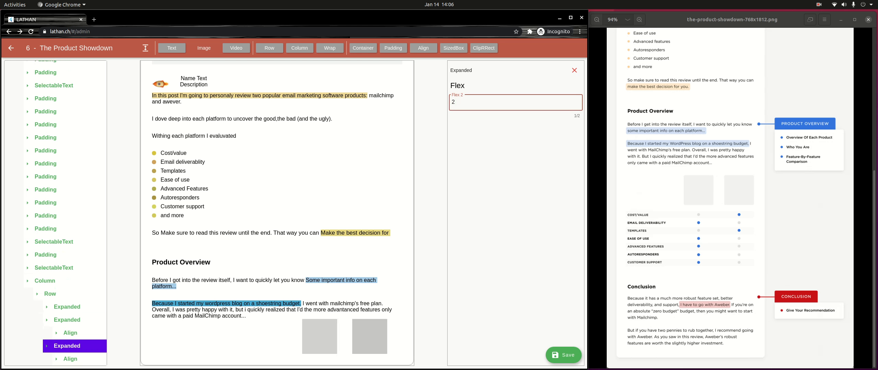
Step: Align both grey boxes to top centre, then select the column to view its alignment
left_click(70, 333)
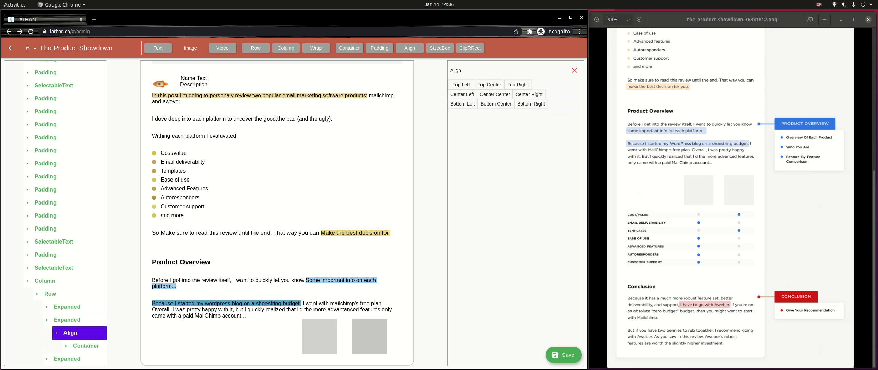
left_click(489, 85)
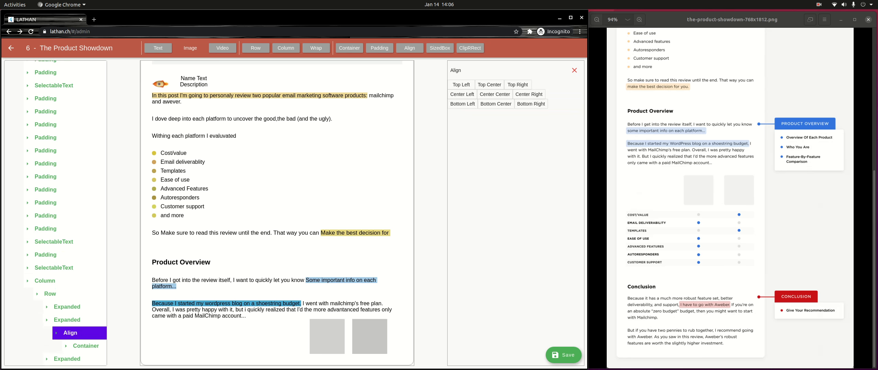
scroll(71, 347, "down", 1)
left_click(70, 359)
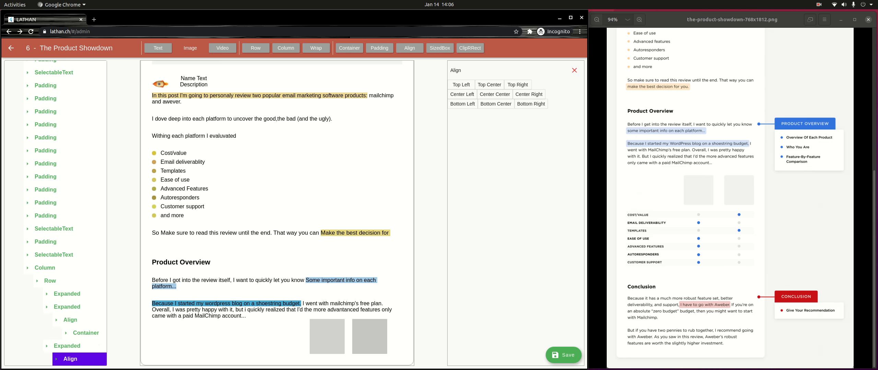
left_click(489, 85)
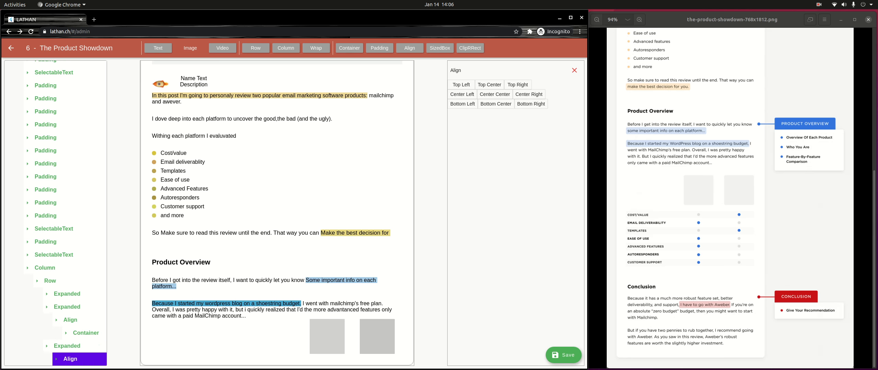
left_click(37, 281)
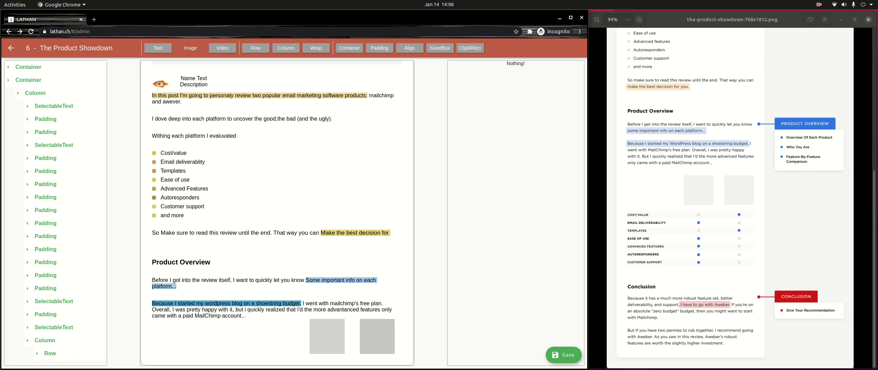
left_click(45, 341)
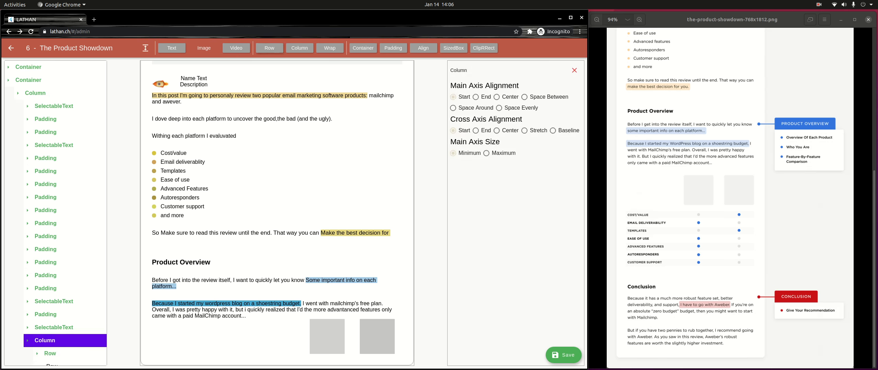
Step: Add a text element to the column's last row, alongside its two containers
scroll(55, 213, "down", 1)
left_click(52, 359)
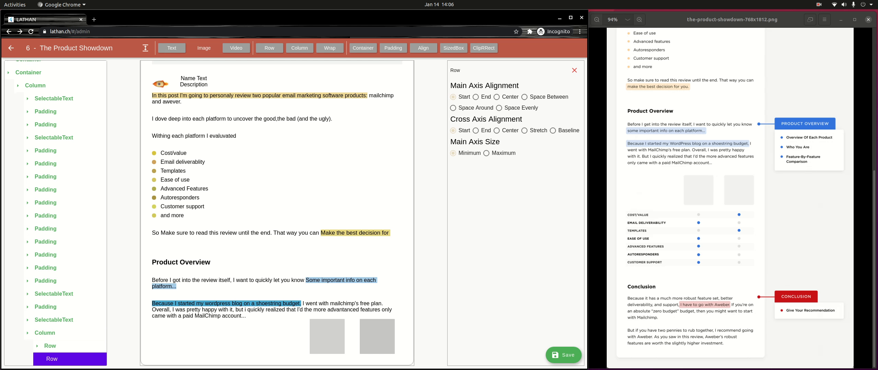
left_click(172, 48)
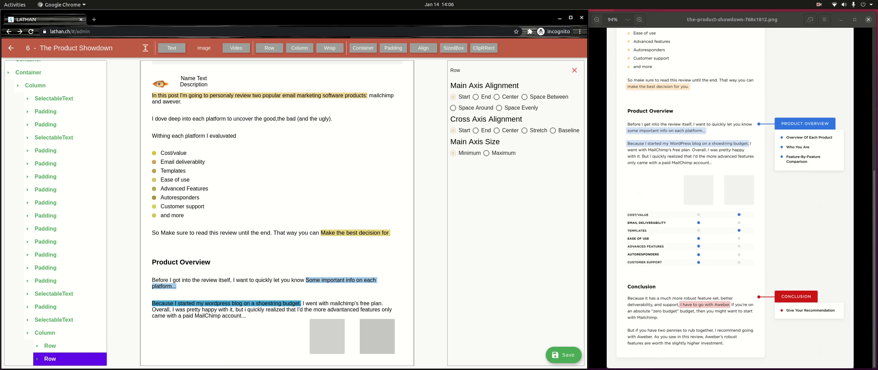
scroll(55, 214, "down", 1)
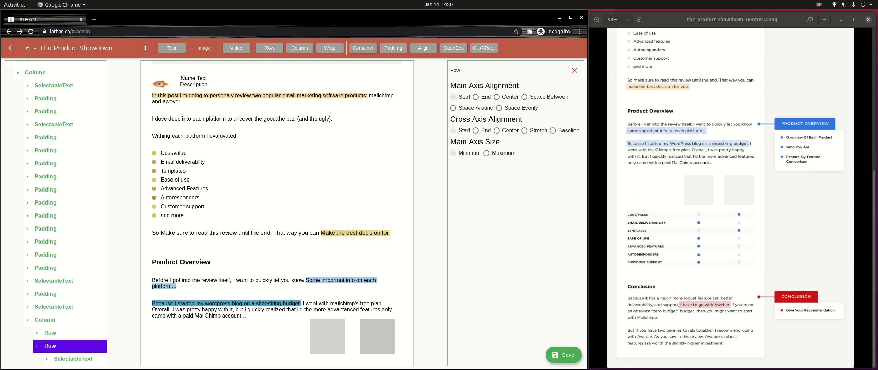
scroll(56, 213, "down", 2)
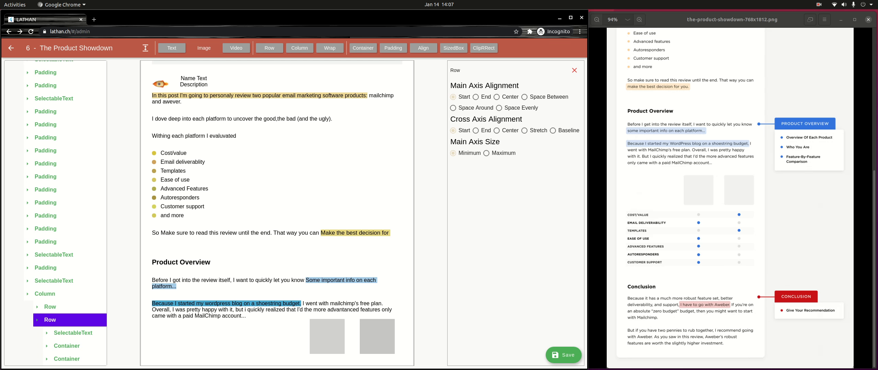
left_click(67, 346)
scroll(67, 346, "down", 1)
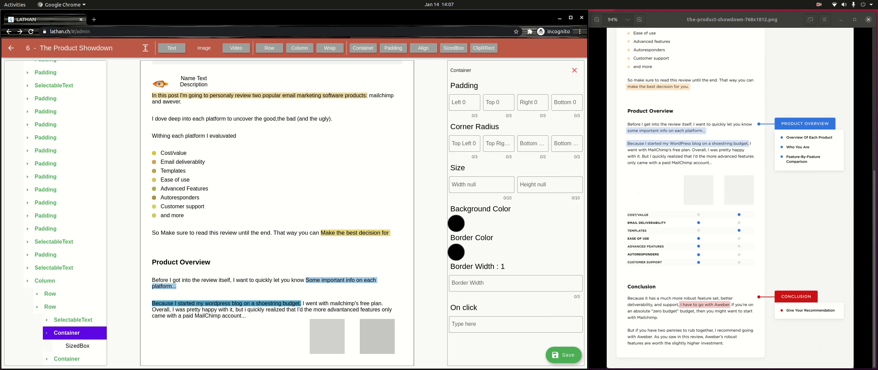
Step: Set both containers' SizedBox width and height to 10
left_click(78, 346)
left_click(482, 102)
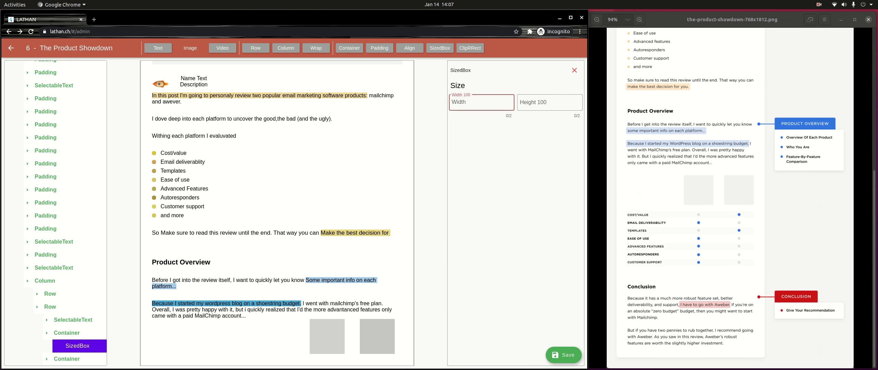
type("10")
key("Tab")
type("10")
left_click(67, 359)
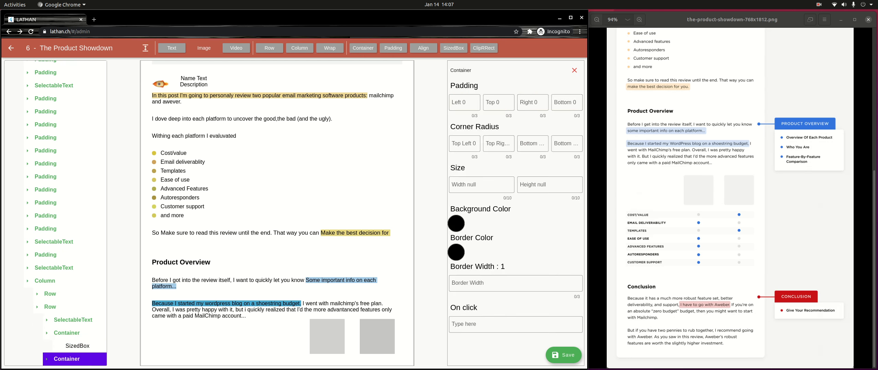
scroll(67, 359, "down", 1)
left_click(77, 359)
left_click(482, 102)
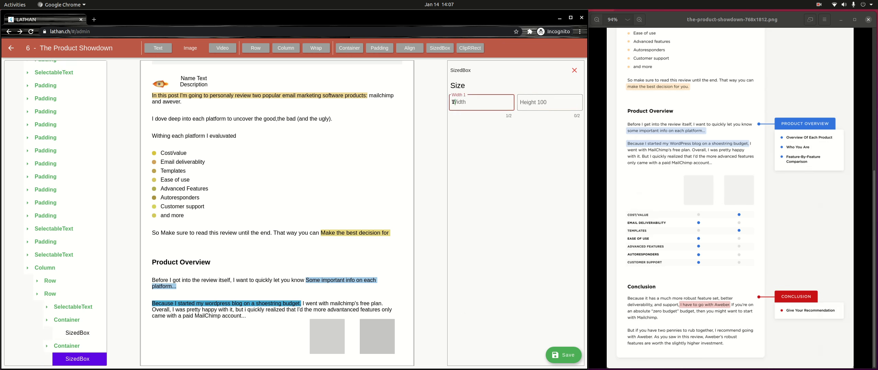
type("10")
key("Tab")
type("10")
Step: Round all four corners of the first container with radius 5
left_click(73, 307)
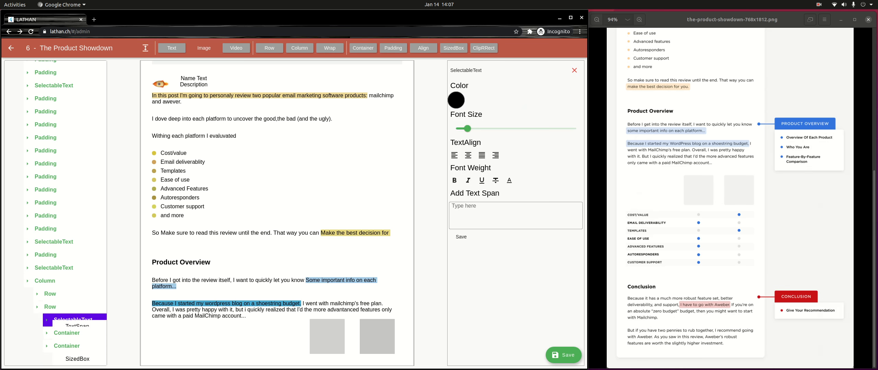
left_click(67, 346)
left_click(464, 144)
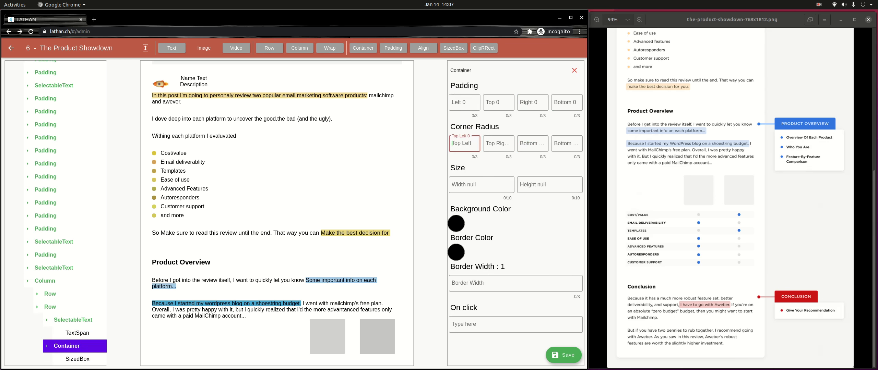
type("5")
key("Tab")
type("5")
key("Tab")
type("5")
key("Tab")
type("5")
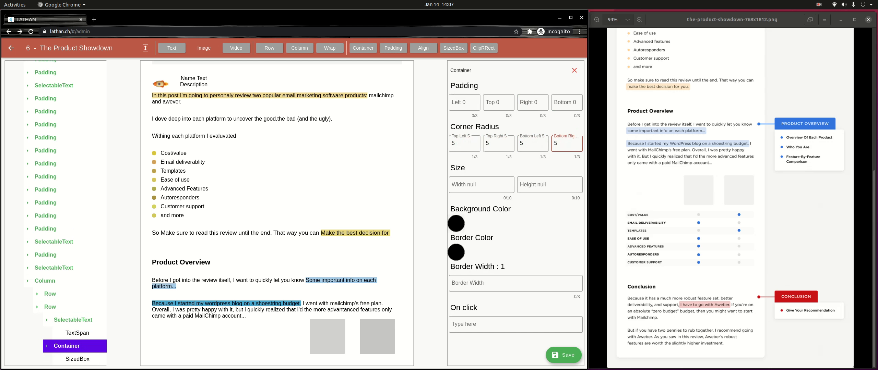
Step: Give the first container a light grey C9C9C9 background
left_click(456, 224)
left_click_drag(216, 188, 185, 176)
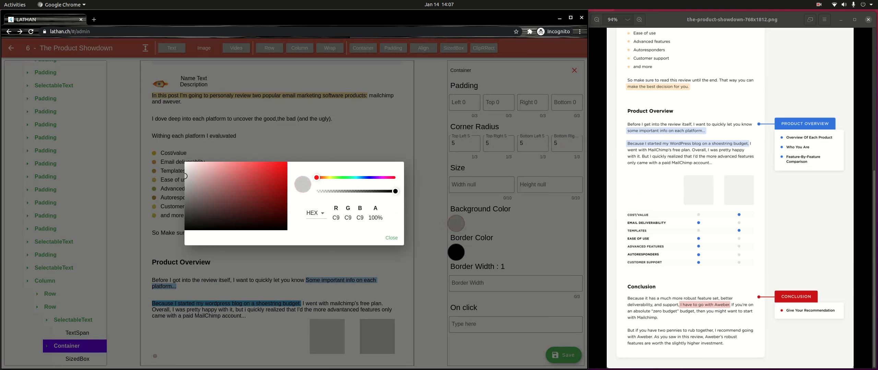
left_click(391, 237)
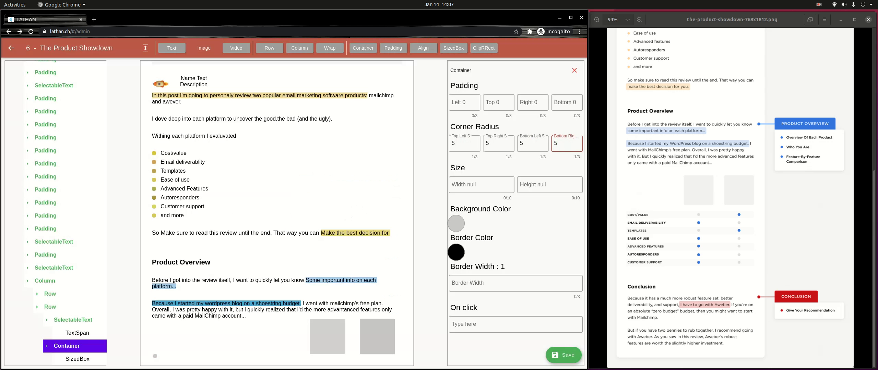
scroll(277, 213, "down", 1)
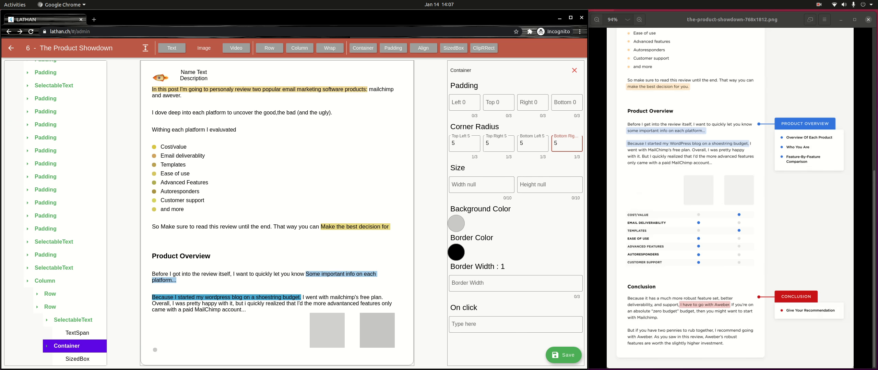
scroll(55, 213, "down", 2)
left_click(67, 345)
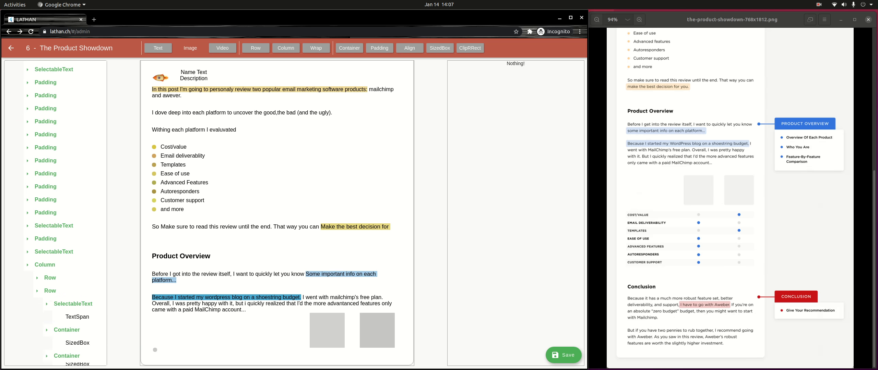
Step: Give the second container a blue 5899D1 background
left_click(68, 346)
left_click(67, 359)
scroll(56, 213, "down", 1)
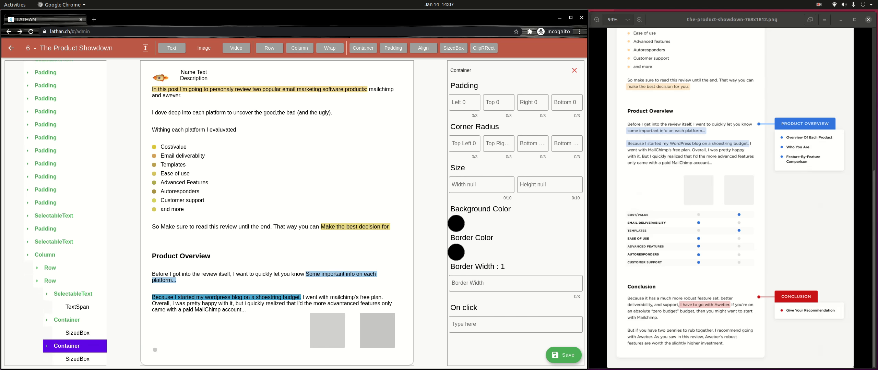
left_click(456, 223)
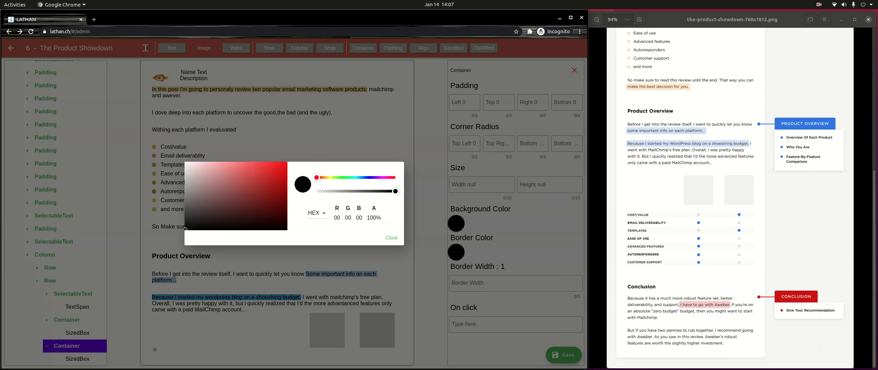
left_click(361, 178)
left_click_drag(249, 174, 244, 174)
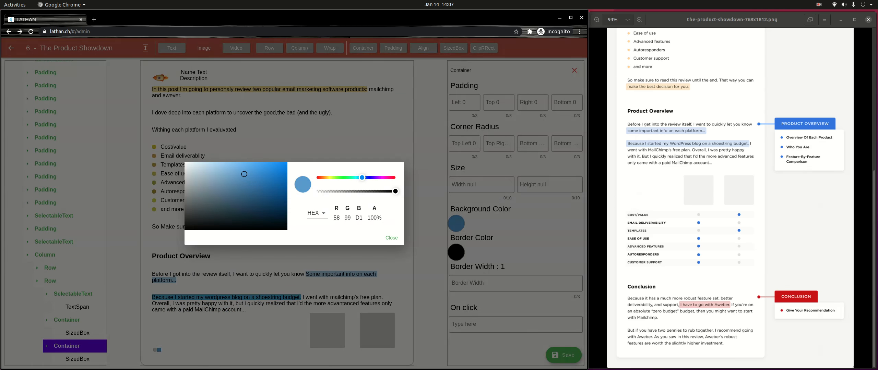
left_click(391, 238)
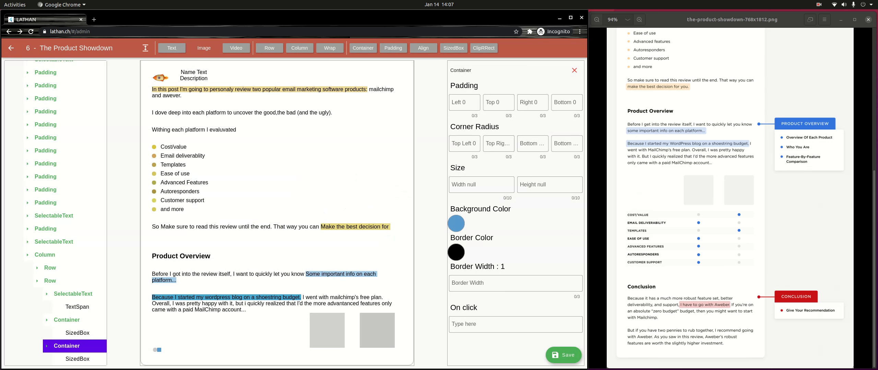
Step: Set all four corner radii of the second container to 5
left_click(464, 143)
type("5")
key("Tab")
type("5")
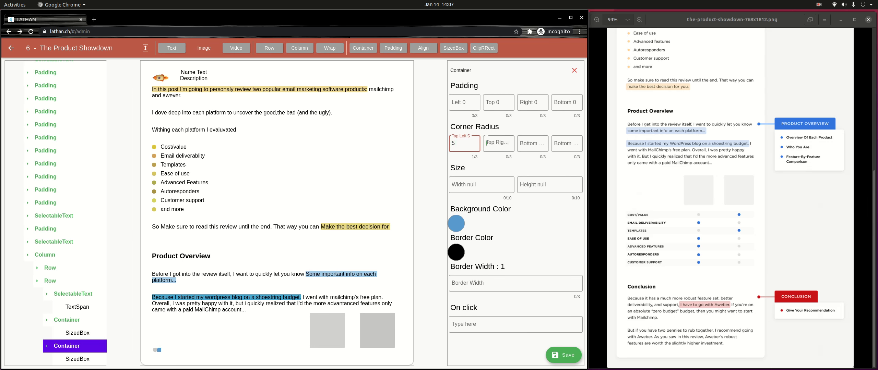
key("Tab")
type("5")
key("Tab")
type("5")
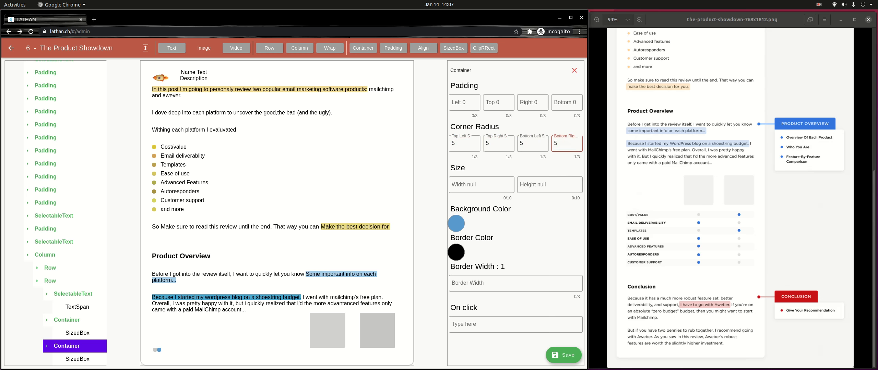
Step: Wrap the row's SelectableText in an Expanded so it fills the row
left_click(70, 346)
left_click(73, 307)
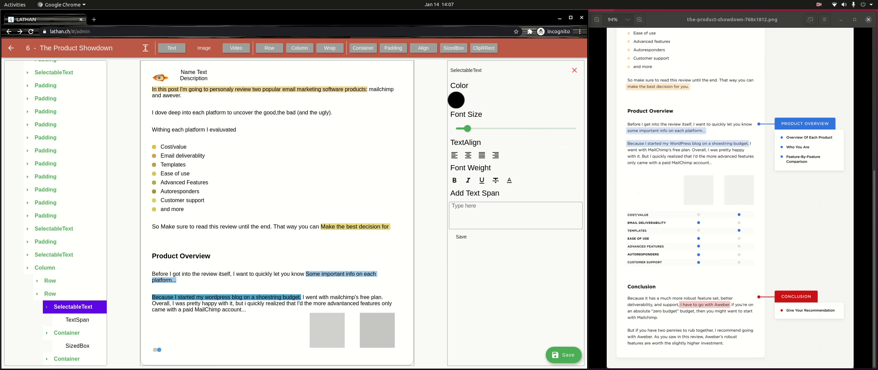
left_click(145, 48)
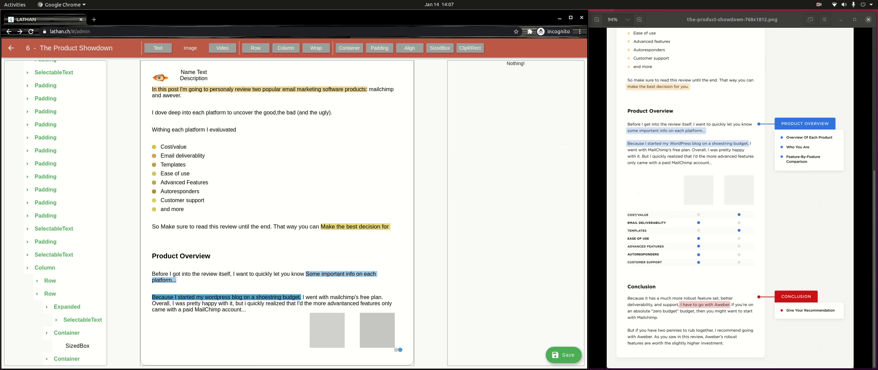
Step: Wrap the first and last containers of the row in Expanded blocks
left_click(66, 333)
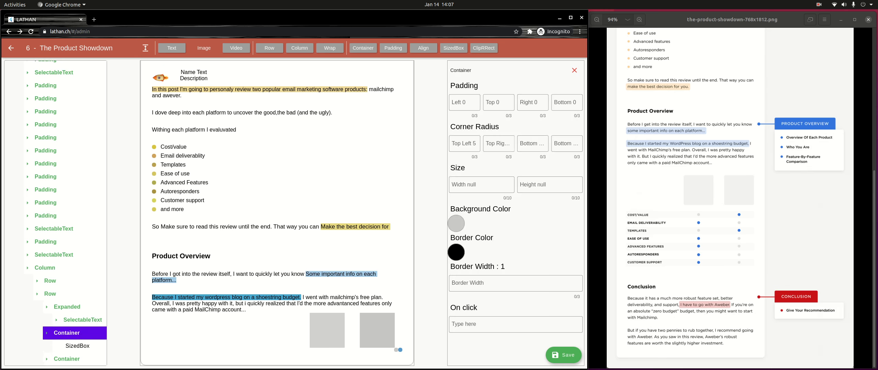
left_click(145, 48)
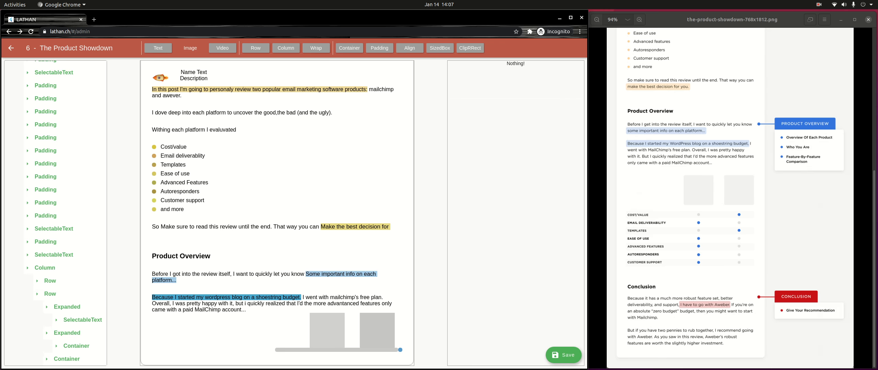
left_click(66, 360)
left_click(145, 48)
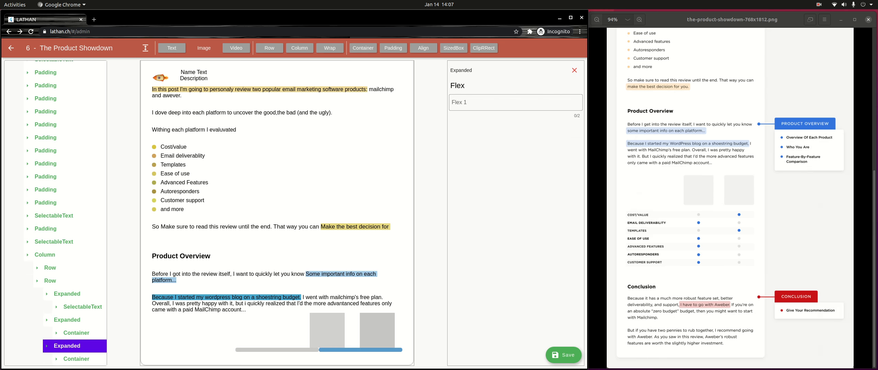
Step: Set the first Expanded block's flex to 6 and the second's to 2
left_click(67, 307)
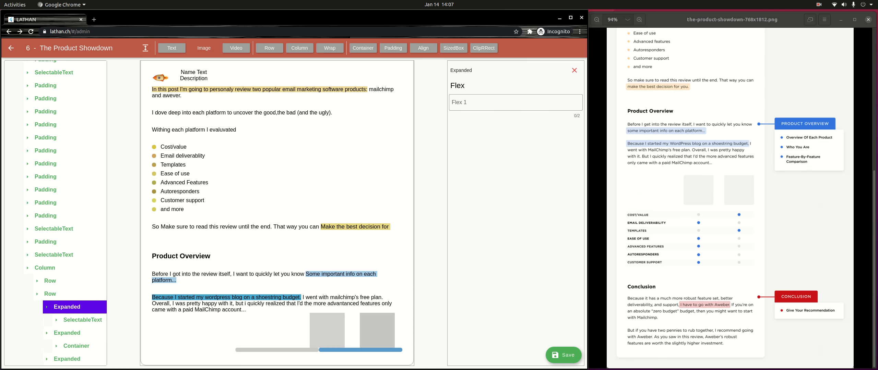
left_click(516, 103)
type("6")
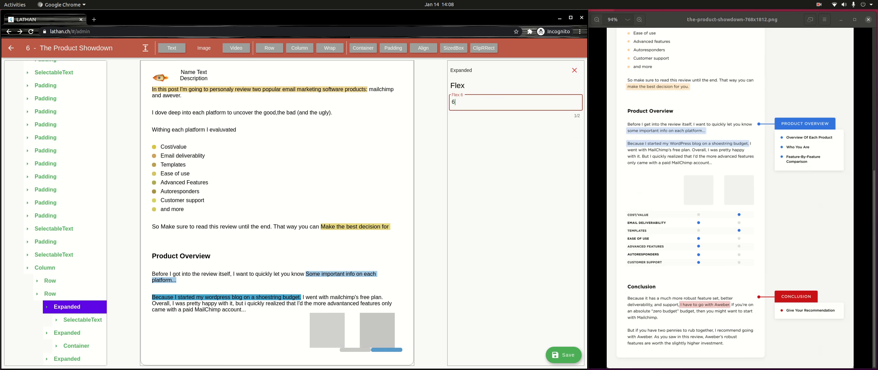
left_click(575, 71)
left_click(66, 333)
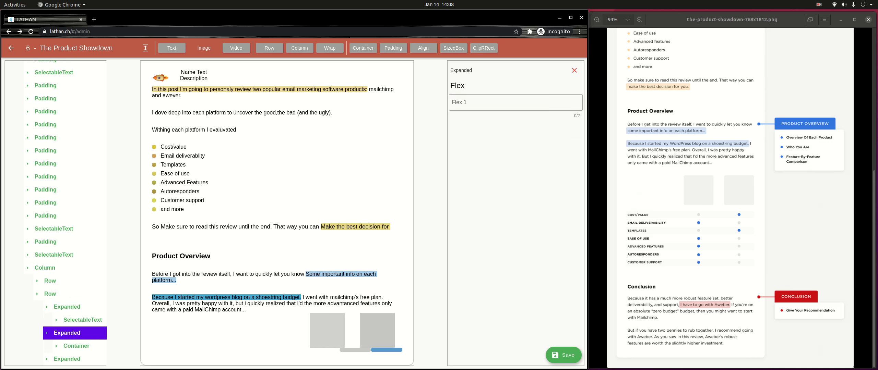
left_click(515, 102)
type("2")
scroll(55, 213, "down", 1)
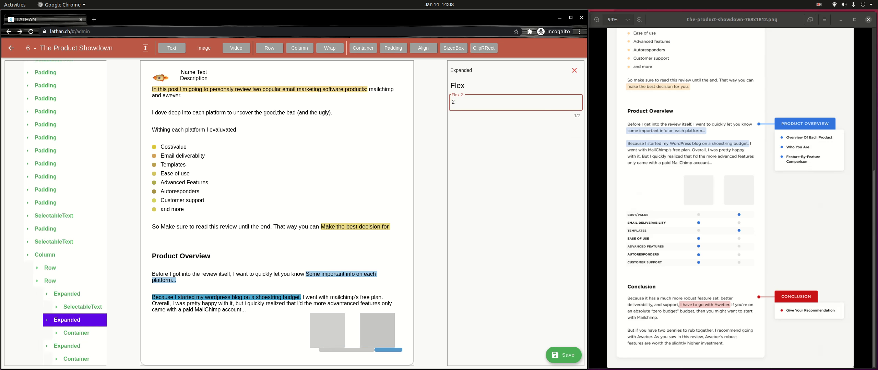
left_click(574, 70)
left_click(67, 359)
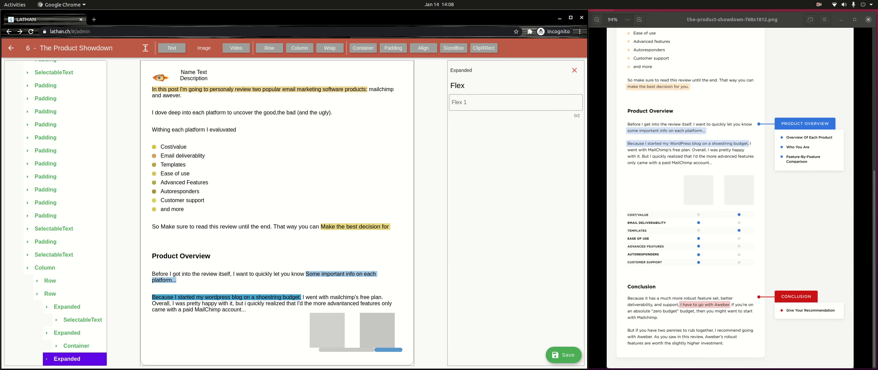
left_click(516, 103)
Step: Set the third Expanded to flex 2 and wrap both dot containers in Align
type("2")
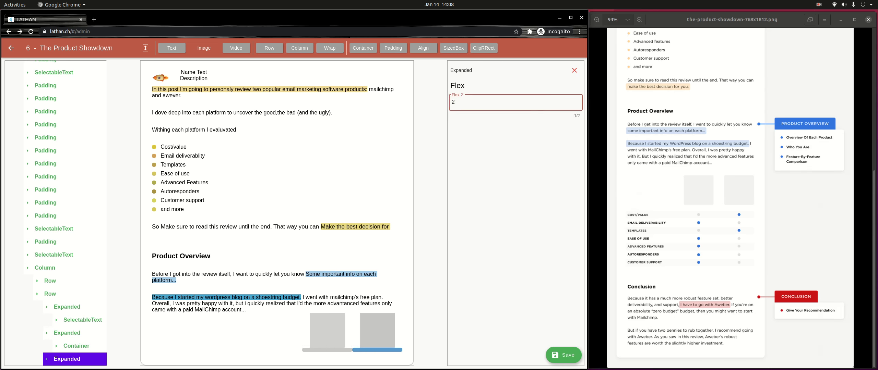
scroll(56, 213, "down", 1)
left_click(76, 333)
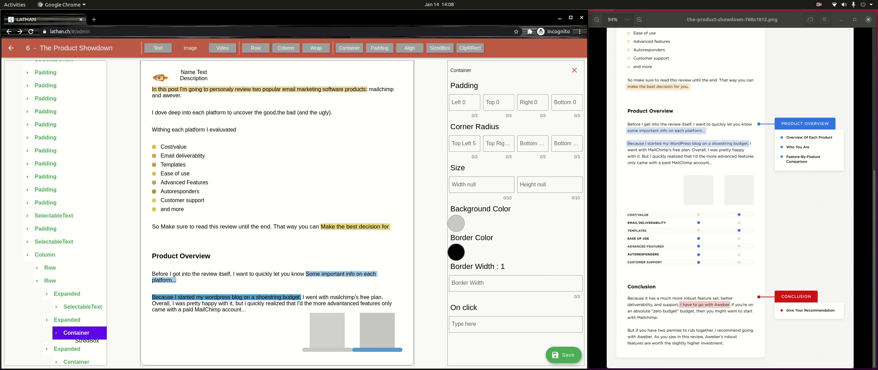
left_click(410, 48)
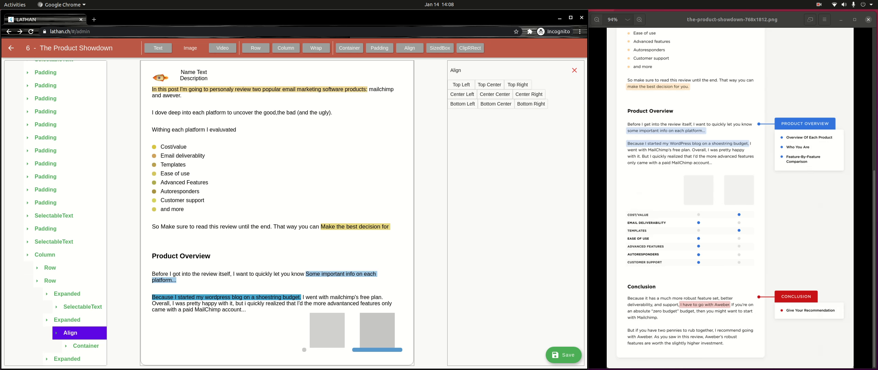
scroll(76, 329, "down", 1)
left_click(76, 359)
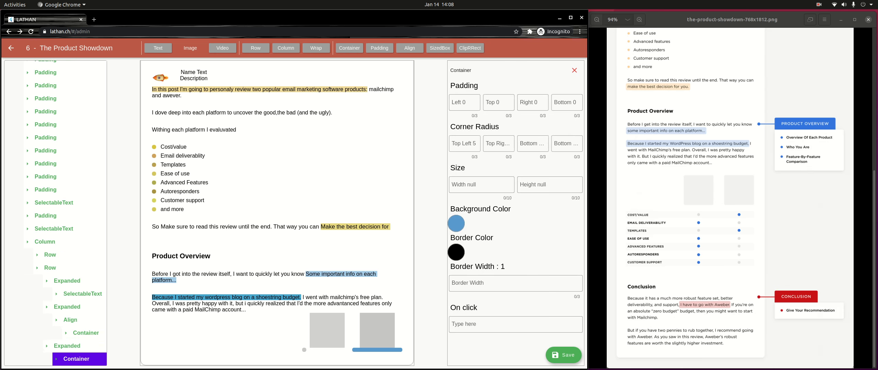
left_click(410, 48)
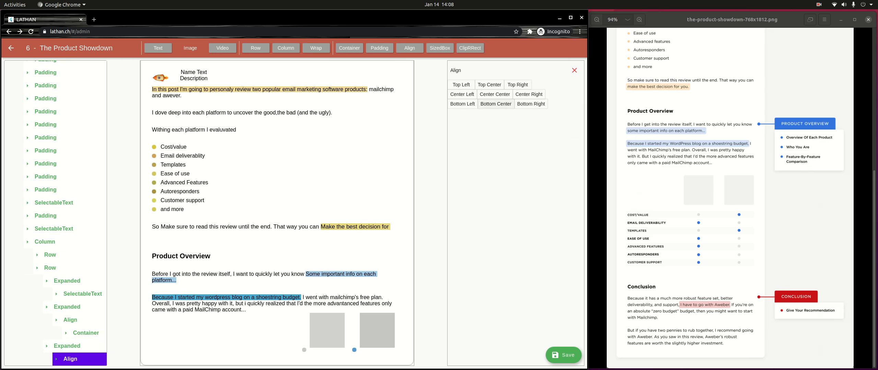
Step: Align the blue and grey dots to Top Center under their image boxes
left_click(489, 85)
left_click(86, 333)
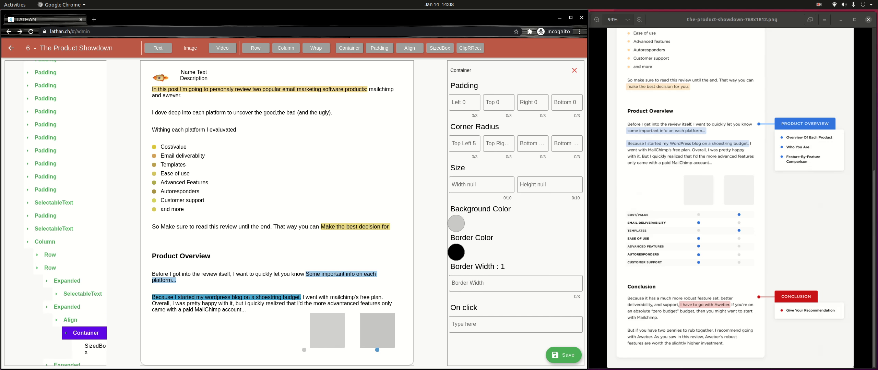
left_click(70, 320)
left_click(71, 321)
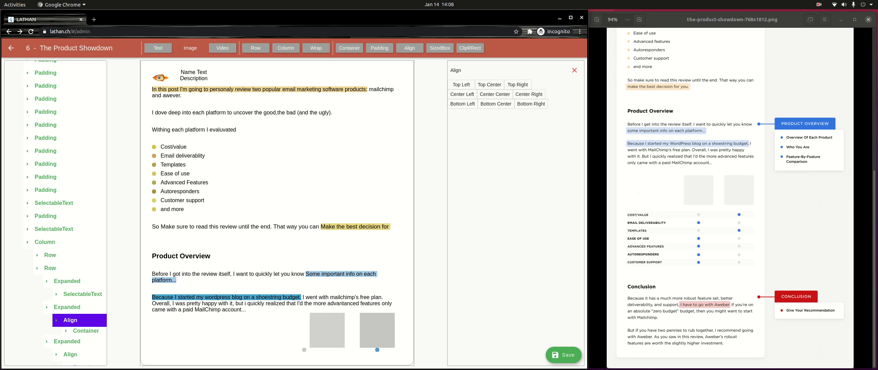
left_click(489, 84)
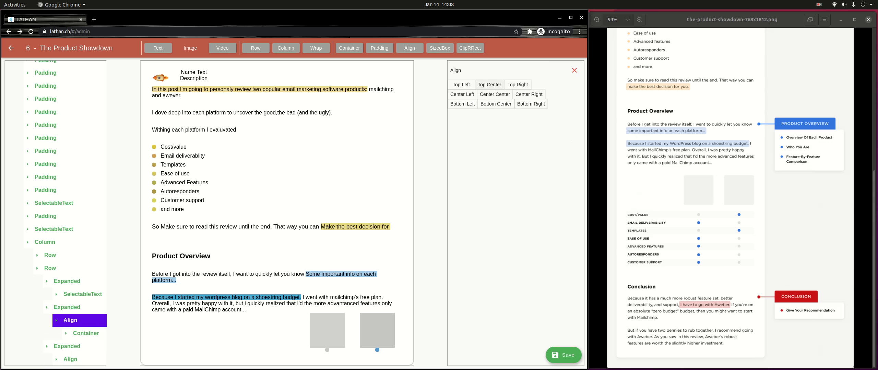
left_click(70, 320)
scroll(70, 320, "up", 5)
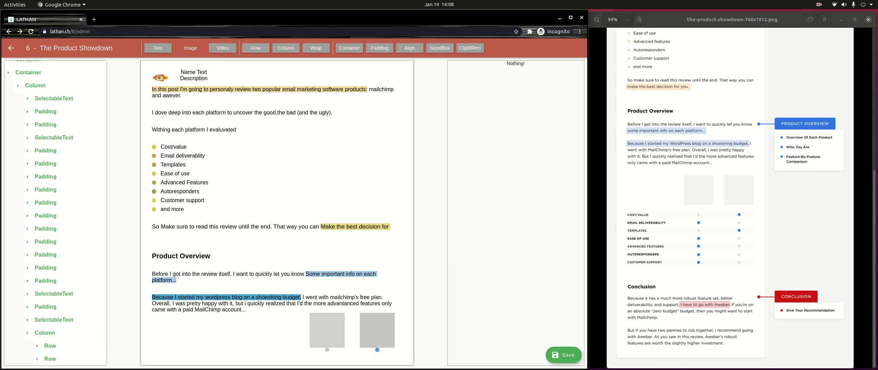
Step: Wrap the bottom Row in a Padding with top value 16
left_click(50, 359)
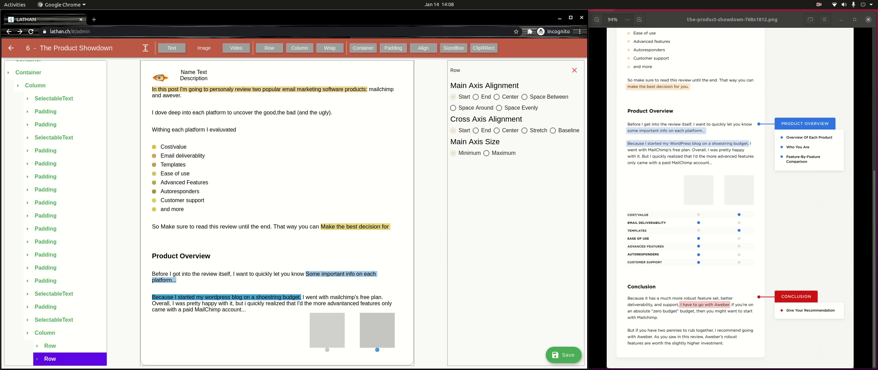
left_click(393, 48)
scroll(62, 309, "down", 1)
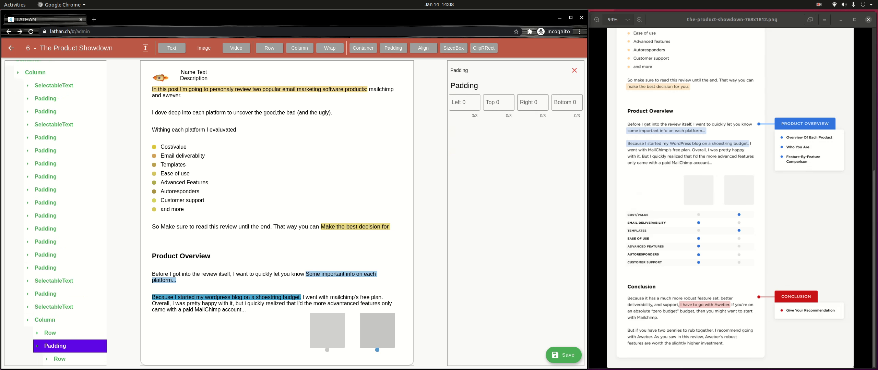
left_click(498, 103)
type("16")
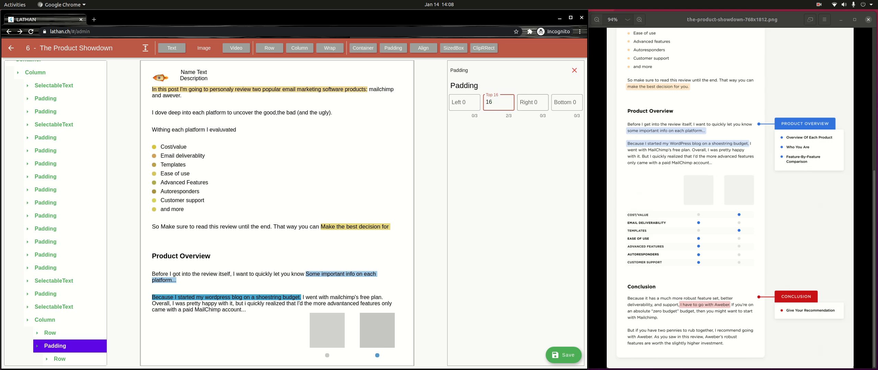
Step: Select the SelectableText inside the row's Expanded block
left_click(59, 359)
scroll(59, 356, "down", 3)
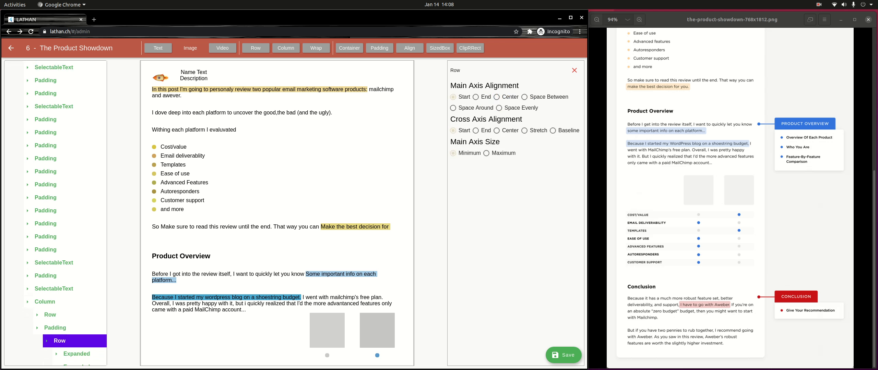
left_click(77, 333)
left_click(86, 347)
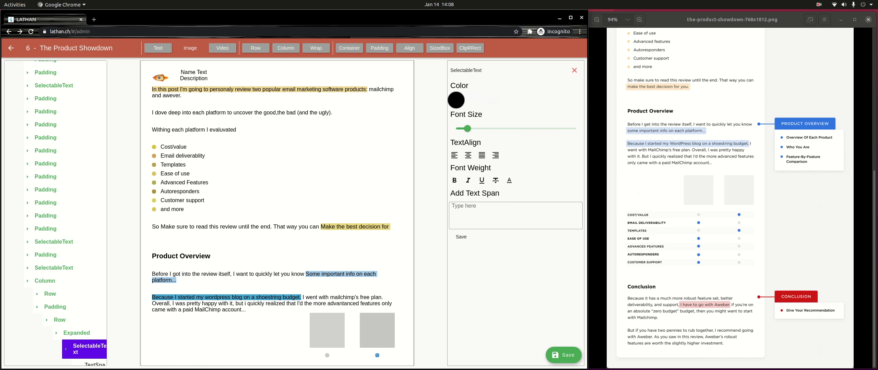
Step: Enter 'Cost / Value' as the TextSpan's content, then deselect it
scroll(86, 345, "down", 2)
left_click(91, 331)
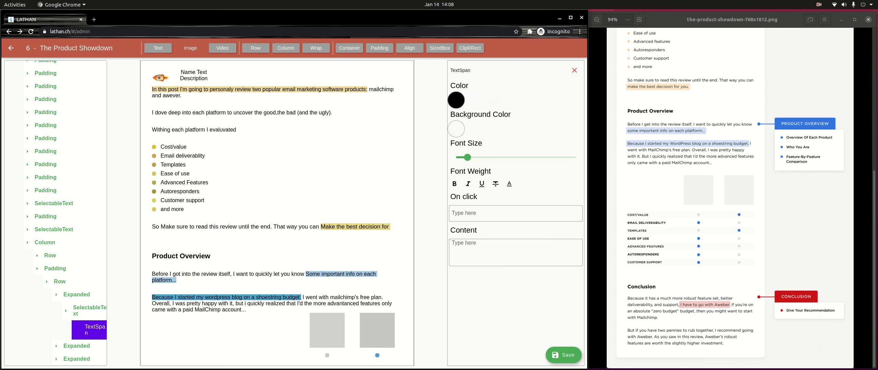
left_click(507, 252)
type("C")
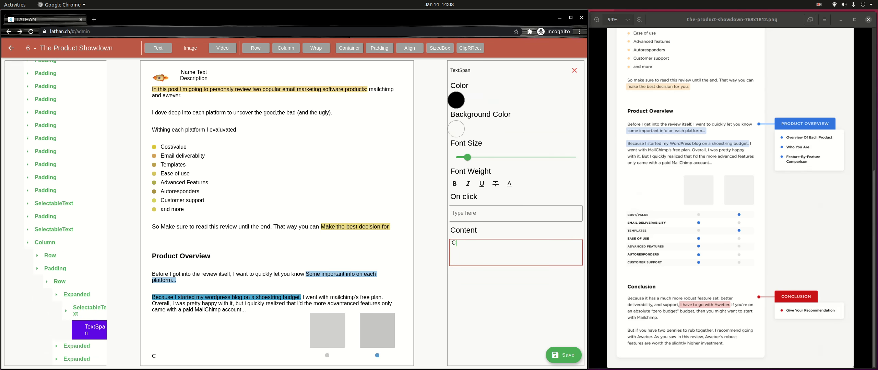
type("ost")
type(" ? ")
type("Value")
scroll(277, 213, "down", 1)
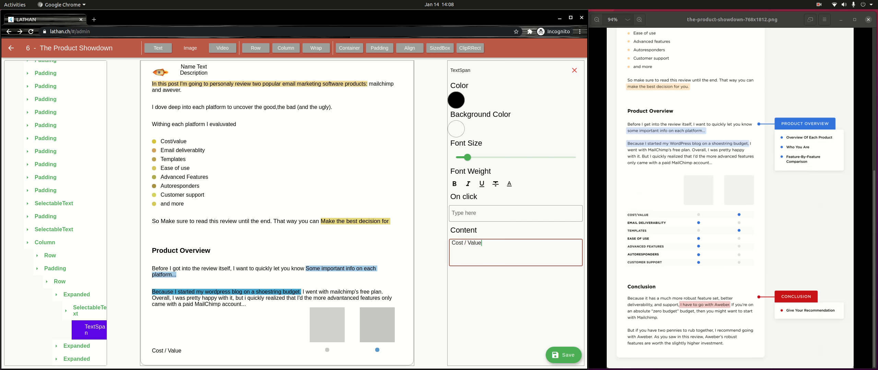
left_click(37, 269)
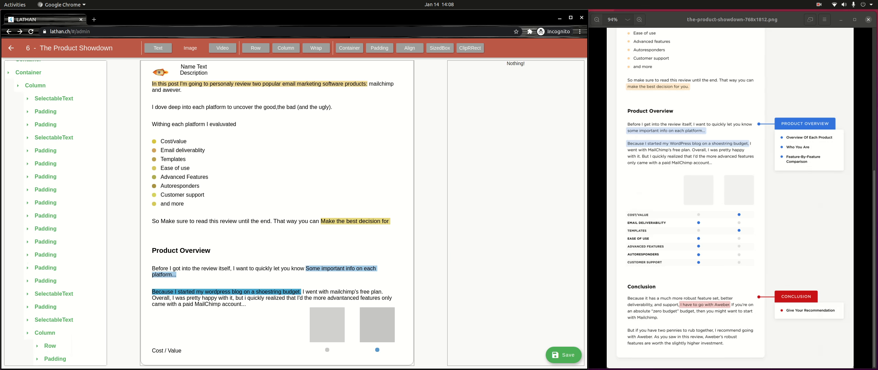
Step: Add a new Row inside the Column's second Padding
scroll(45, 338, "up", 1)
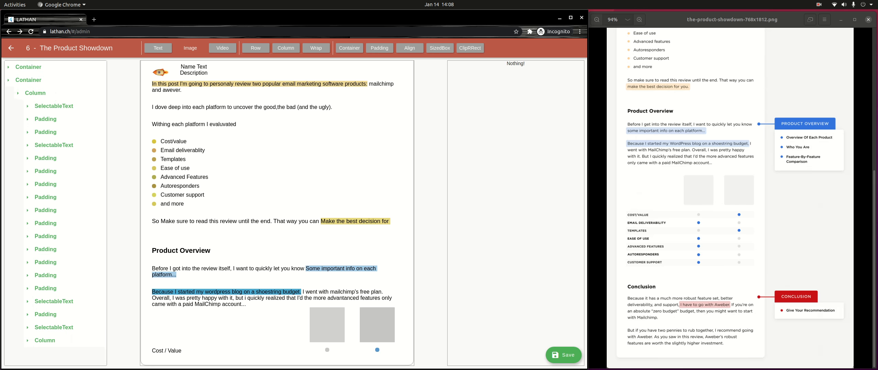
left_click(45, 338)
scroll(44, 338, "down", 1)
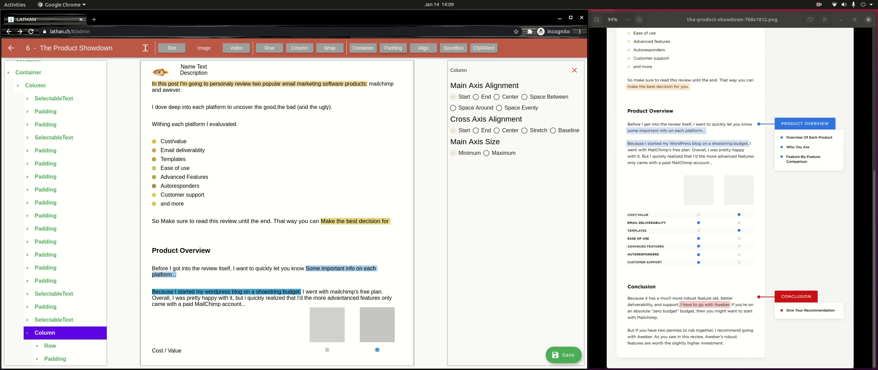
scroll(55, 212, "down", 1)
left_click(55, 359)
scroll(55, 346, "down", 1)
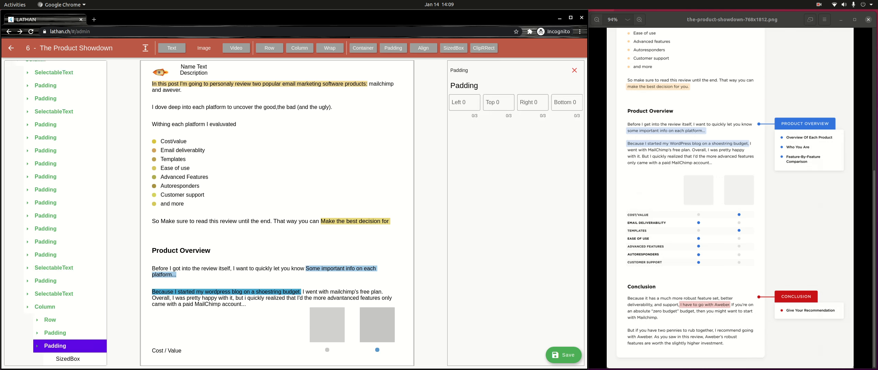
scroll(55, 212, "up", 1)
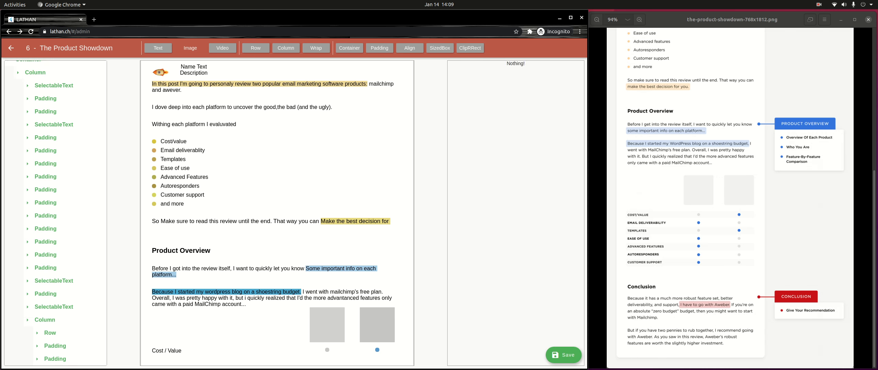
scroll(55, 213, "down", 1)
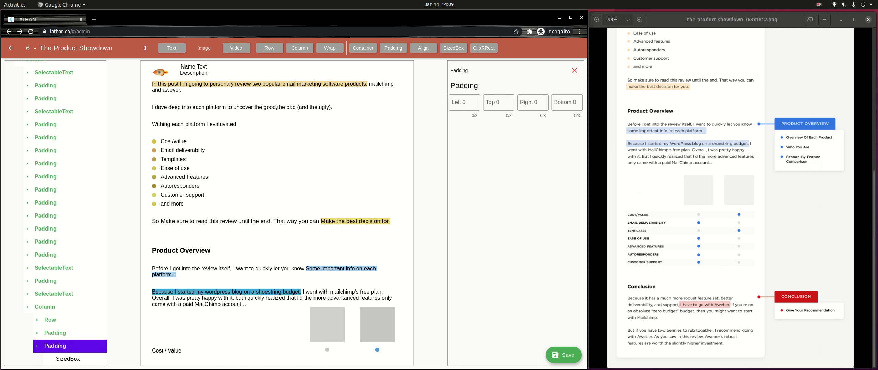
left_click(267, 48)
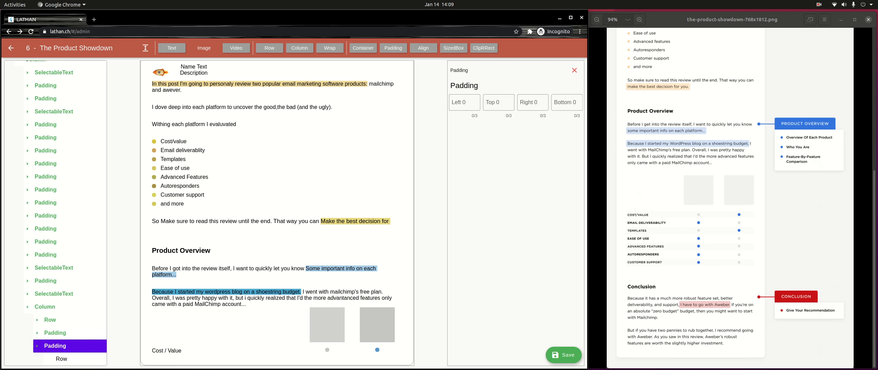
Step: Select the new Row and bring up its first Container's properties
left_click(62, 359)
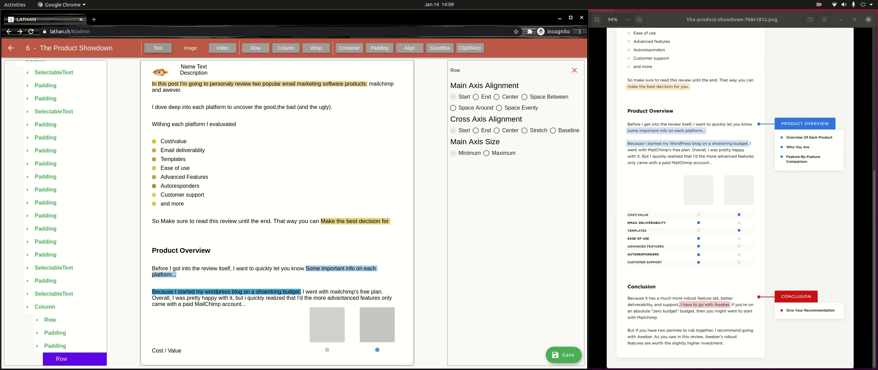
scroll(55, 214, "down", 1)
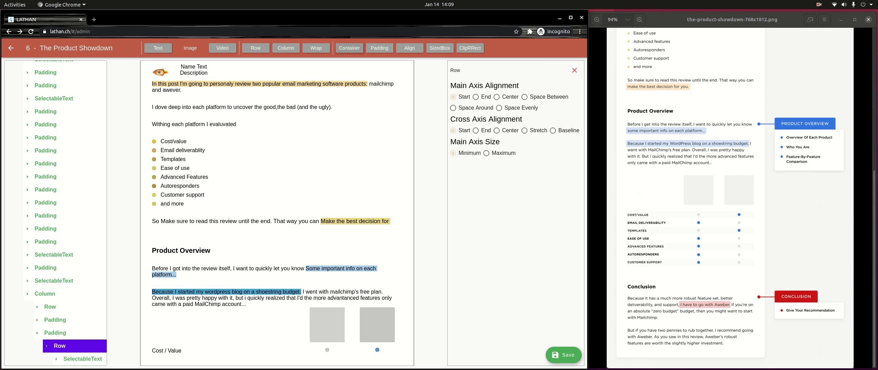
scroll(70, 211, "down", 2)
left_click(76, 346)
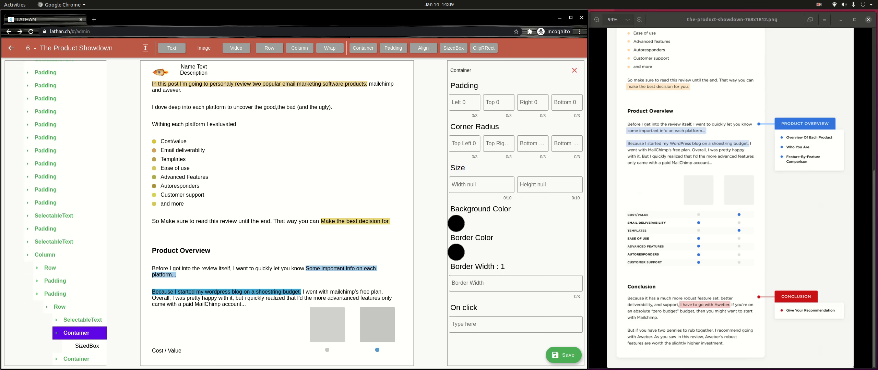
Step: Size the first dot's SizedBox to 10 wide by 10 high
left_click(86, 346)
left_click(481, 102)
type("10")
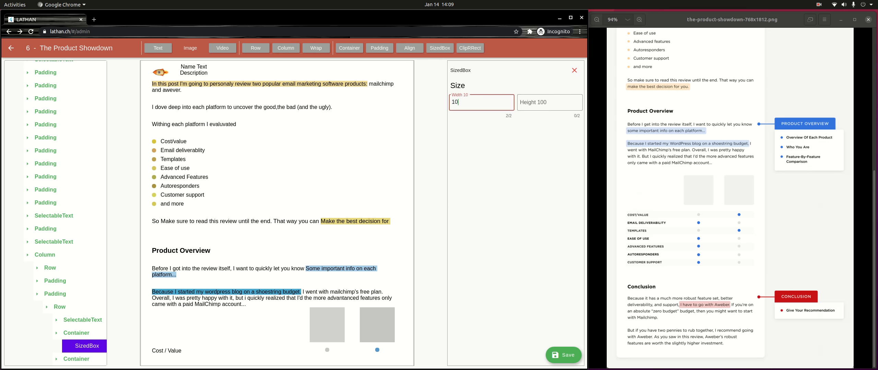
key("Tab")
type("10")
left_click(76, 334)
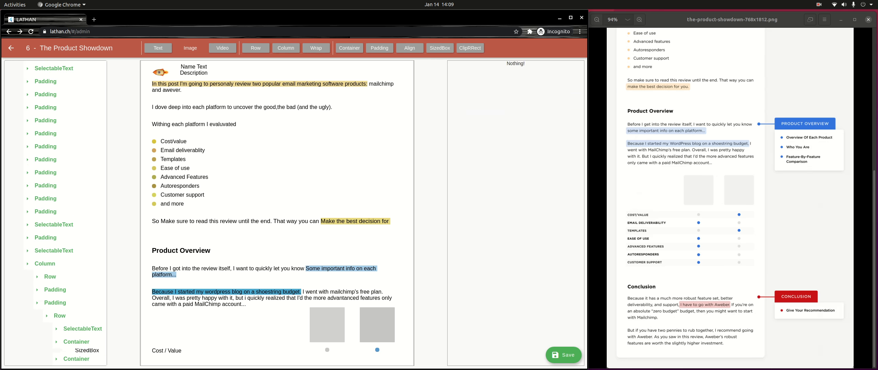
Step: Give the first container a blue 2A4CBE background colour
left_click(76, 346)
left_click(464, 143)
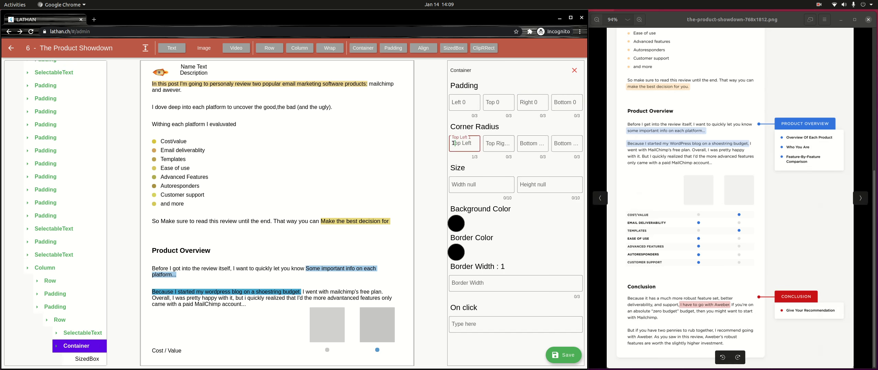
type("1")
key("Tab")
type("1")
key("Tab")
type("11")
key("Tab")
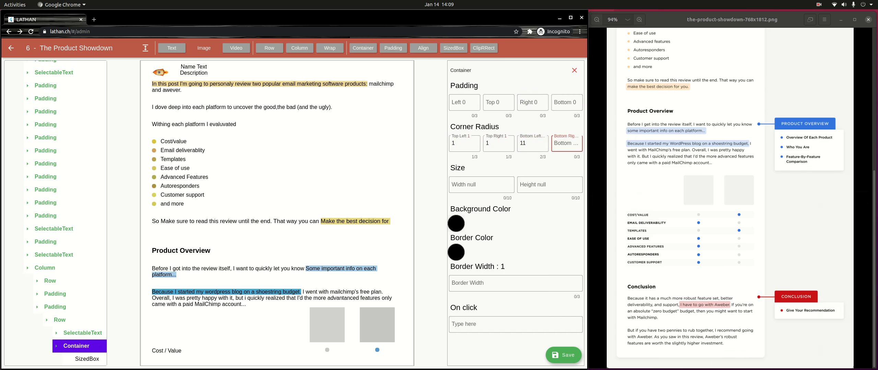
left_click(456, 223)
left_click_drag(366, 178, 366, 177)
left_click(245, 180)
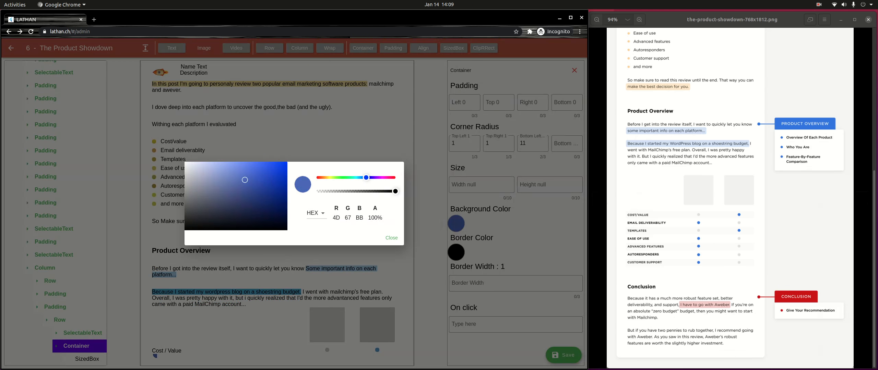
left_click_drag(245, 180, 264, 179)
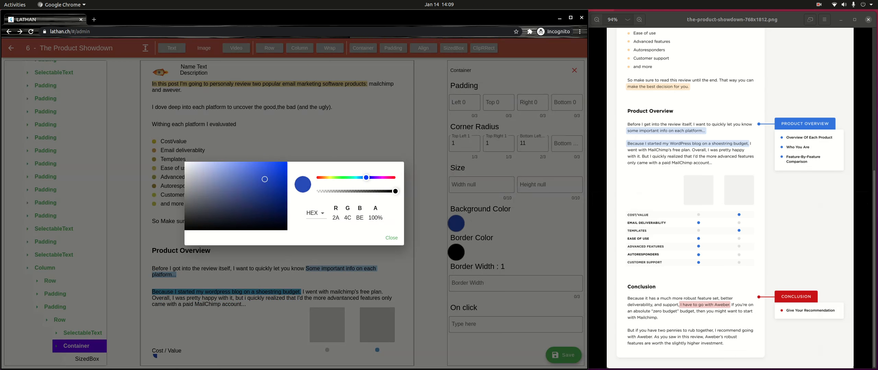
left_click(391, 238)
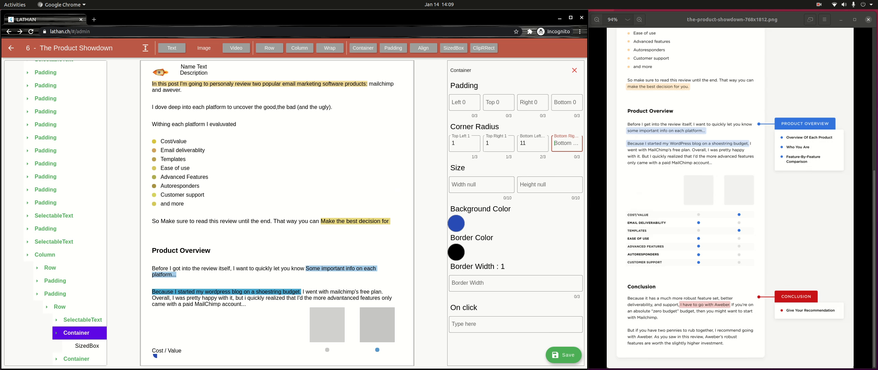
Step: Confirm the 10×10 box size and set all four corner radii of the first container to 5
left_click(87, 346)
left_click(481, 103)
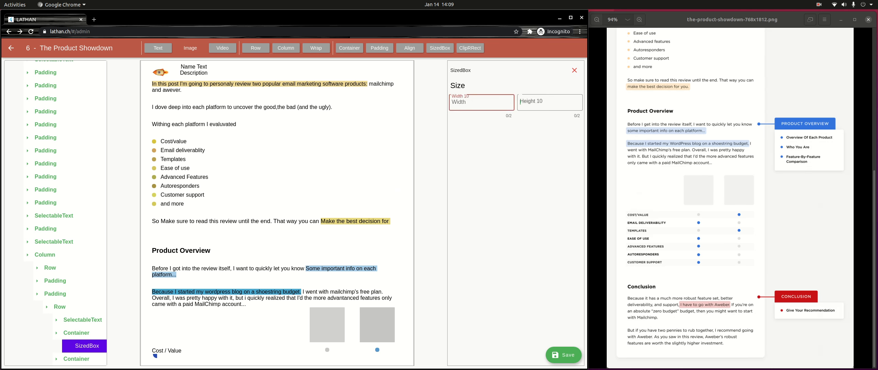
left_click(549, 103)
left_click(76, 333)
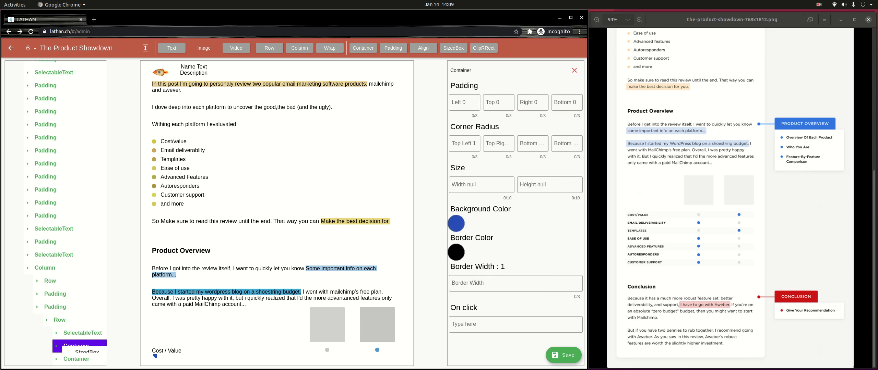
left_click(464, 144)
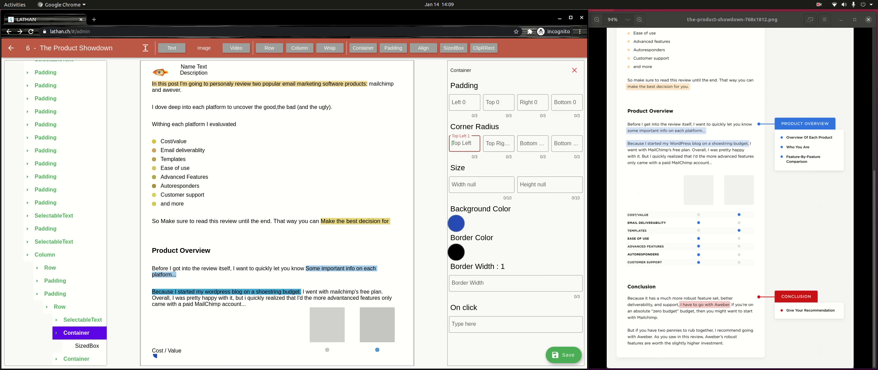
type("5")
key("Tab")
type("5")
key("Tab")
type("5")
key("Tab")
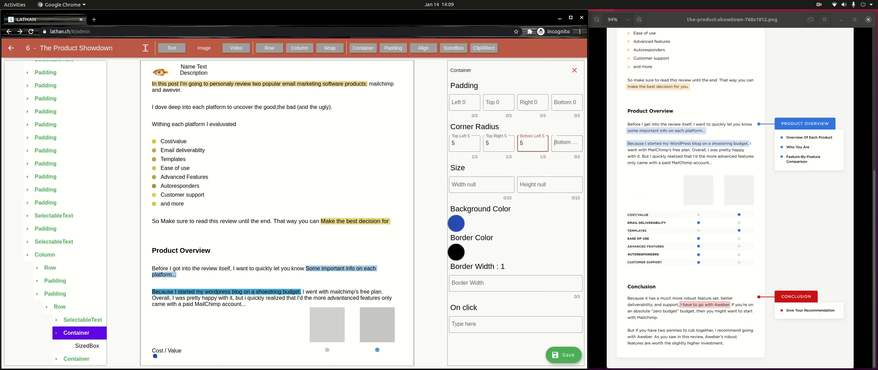
type("5")
Step: Size the second dot's SizedBox to 10 wide by 10 high
left_click(76, 359)
scroll(76, 358, "down", 1)
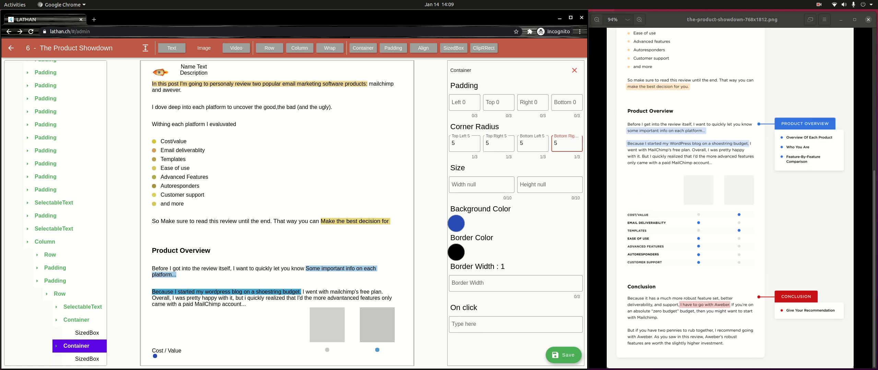
left_click(86, 359)
left_click(452, 103)
type("10")
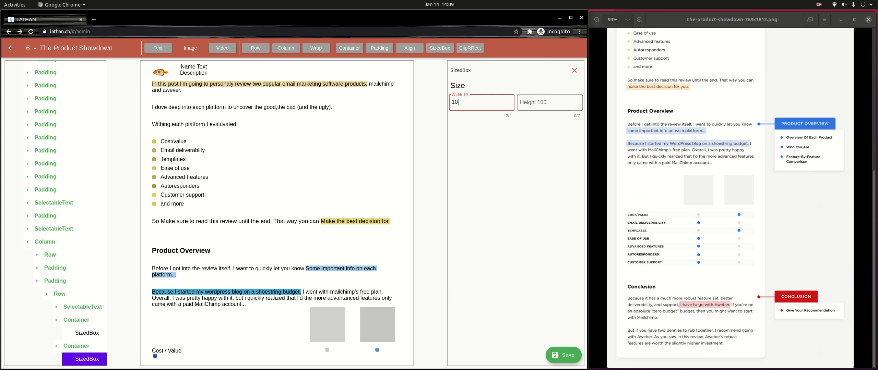
key("Tab")
type("10")
left_click(574, 70)
Step: Set all four corner radii of the second container to 5
left_click(87, 346)
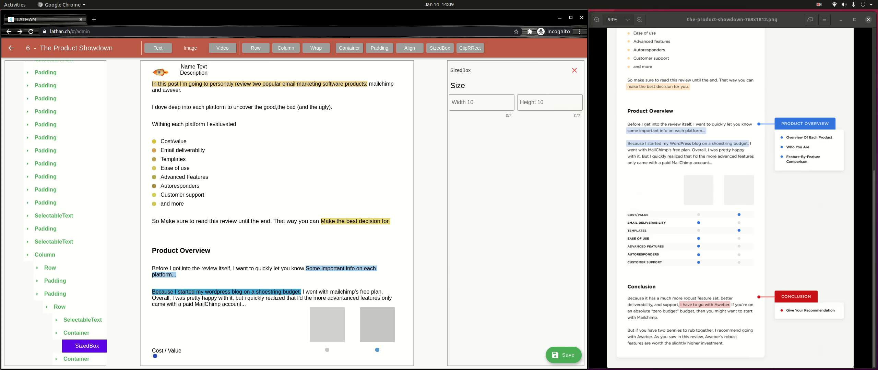
left_click(76, 359)
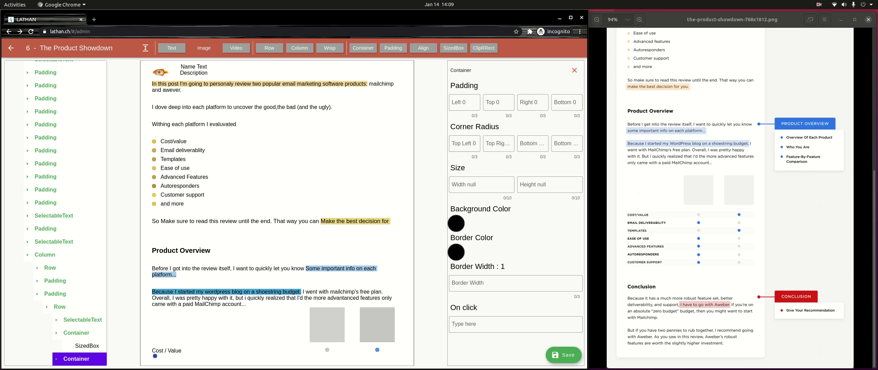
left_click(464, 143)
type("5")
key("Tab")
type("5")
key("Tab")
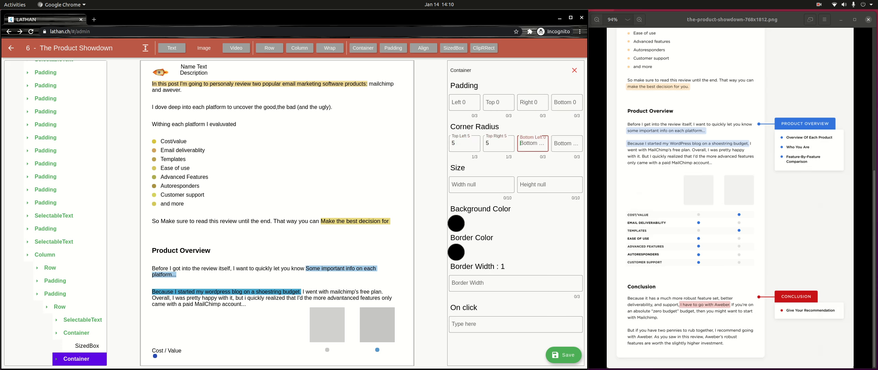
type("5")
key("Tab")
type("5")
Step: Fill the second container with light grey CCCCCC
left_click(455, 223)
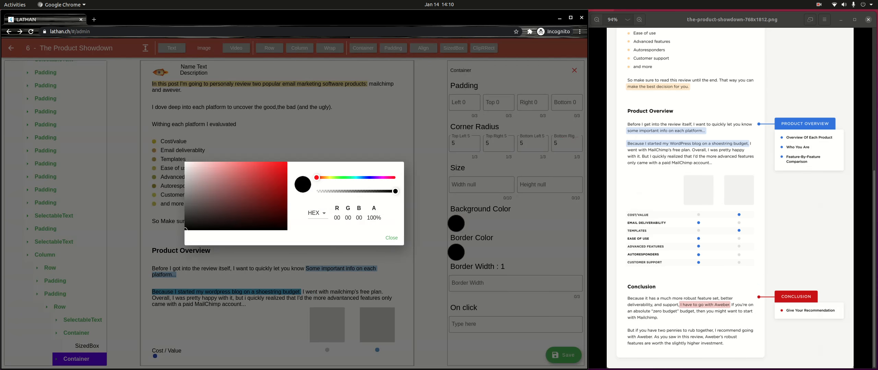
left_click(185, 176)
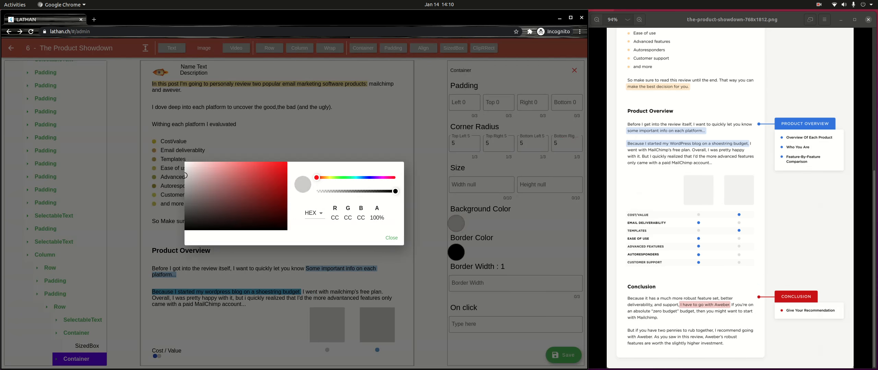
left_click(391, 238)
scroll(82, 320, "down", 1)
Step: Change the row's label text to 'Email Deliveryablity'
left_click(83, 307)
left_click(86, 320)
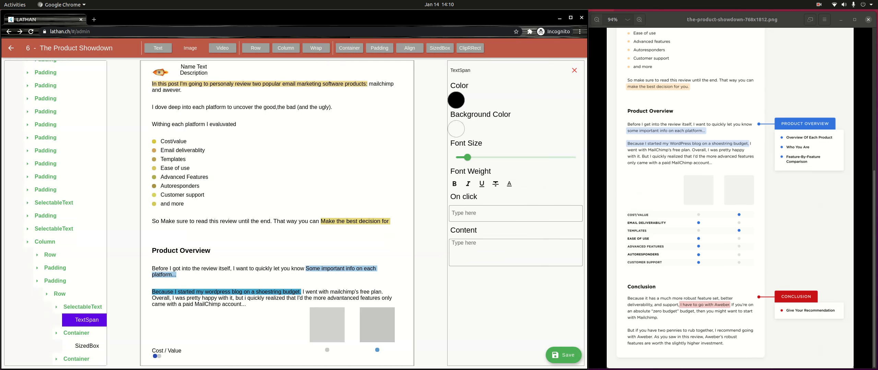
left_click(515, 252)
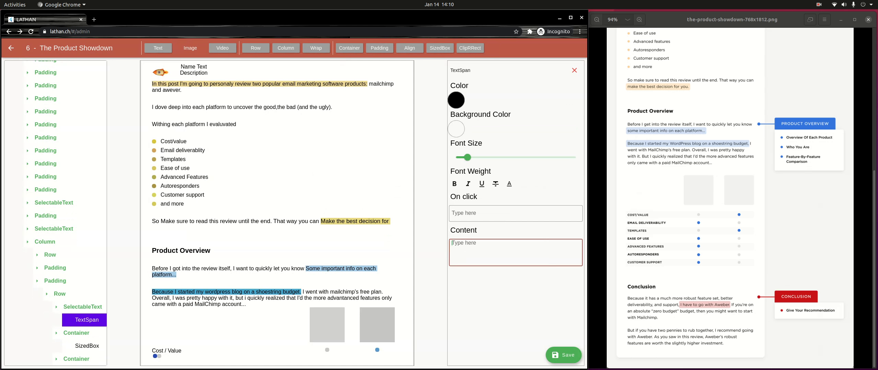
type("Email Deliverya")
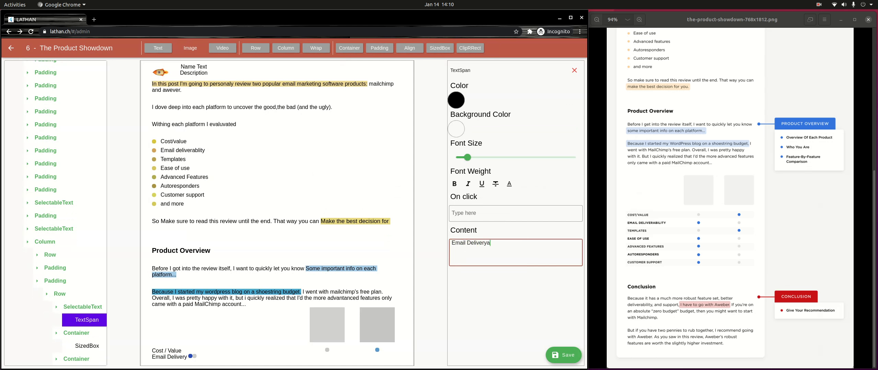
type("blity")
Step: Wrap the label in an Expanded with flex 6
left_click(82, 308)
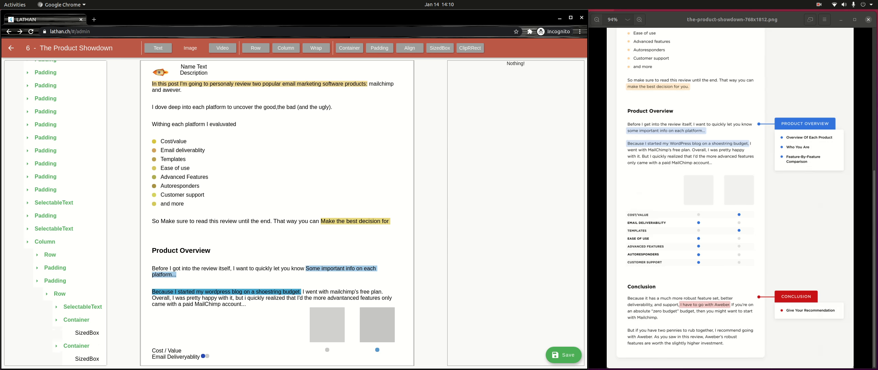
left_click(145, 48)
scroll(56, 214, "down", 1)
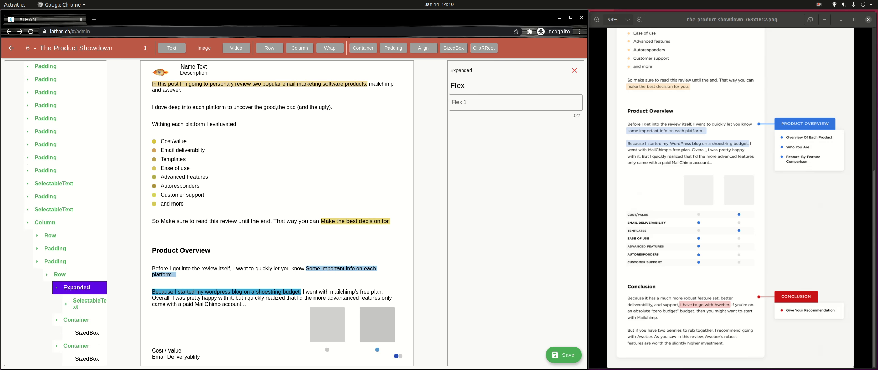
left_click(516, 102)
type("6")
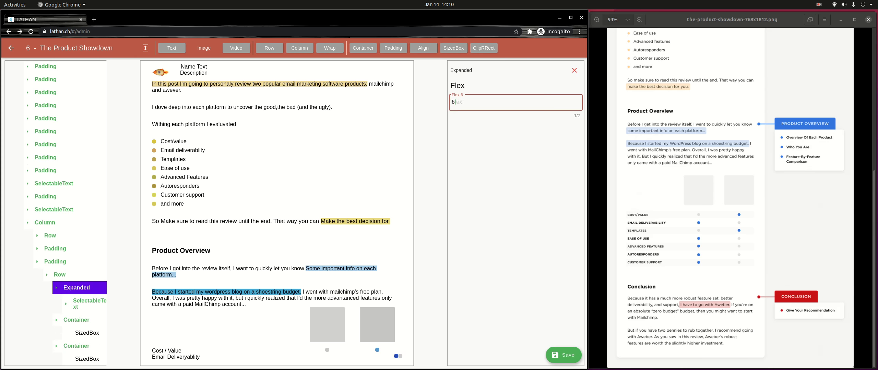
Step: Wrap both dot containers in Expanded widgets with flex 2
left_click(76, 320)
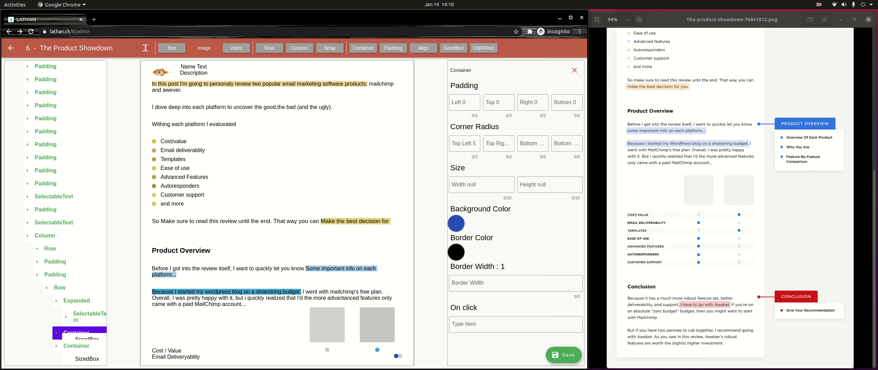
left_click(145, 48)
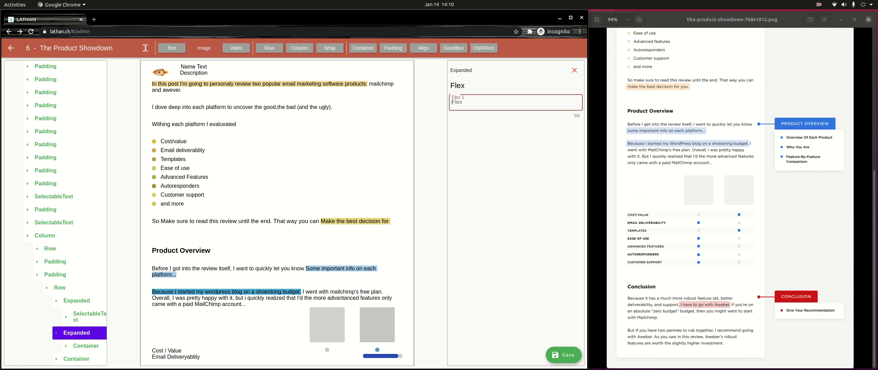
type("2")
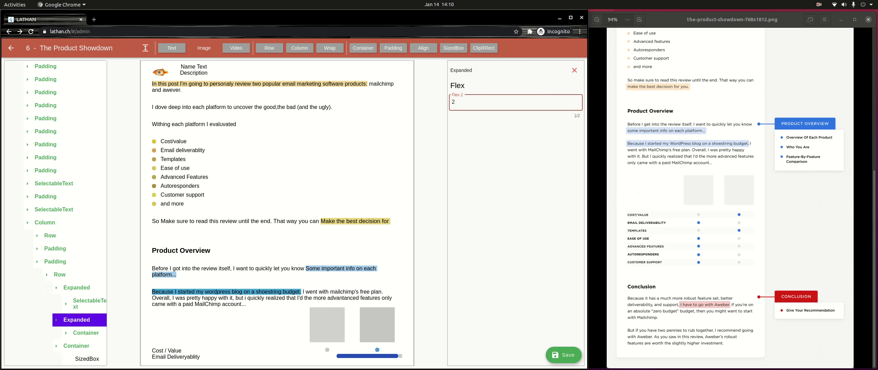
left_click(76, 345)
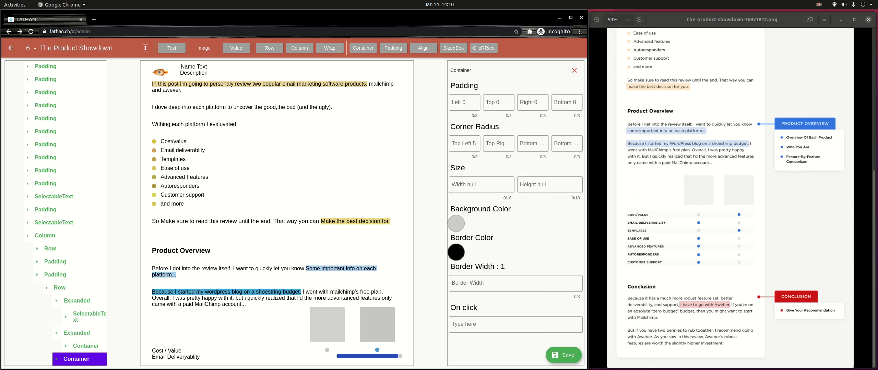
left_click(145, 48)
left_click(490, 102)
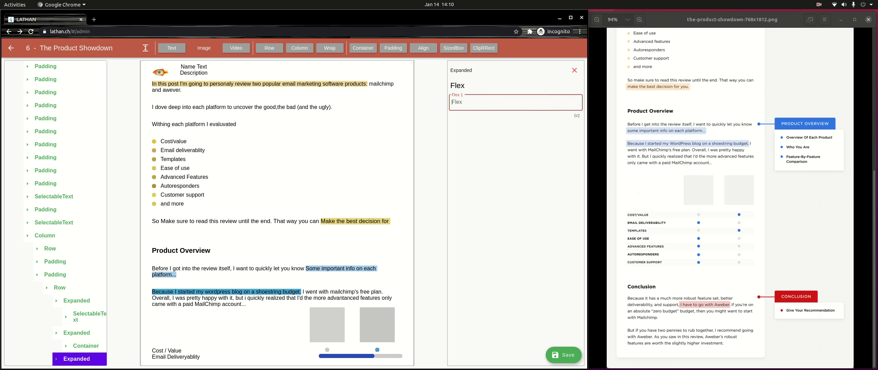
type("2")
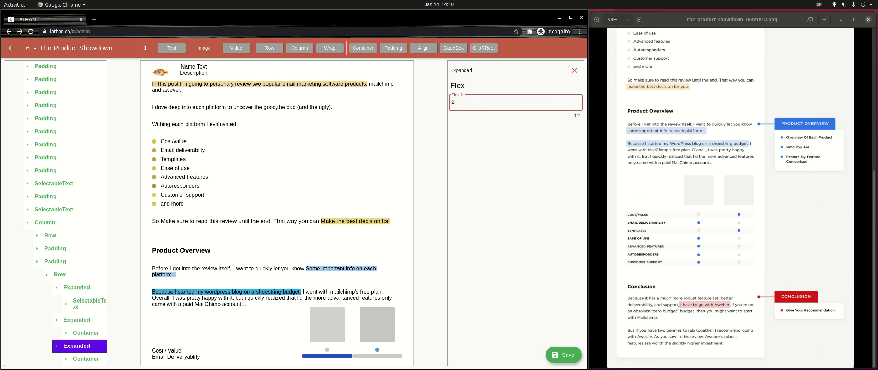
Step: Wrap each dot container in an Align, discarding a trial Padding wrapper
left_click(86, 359)
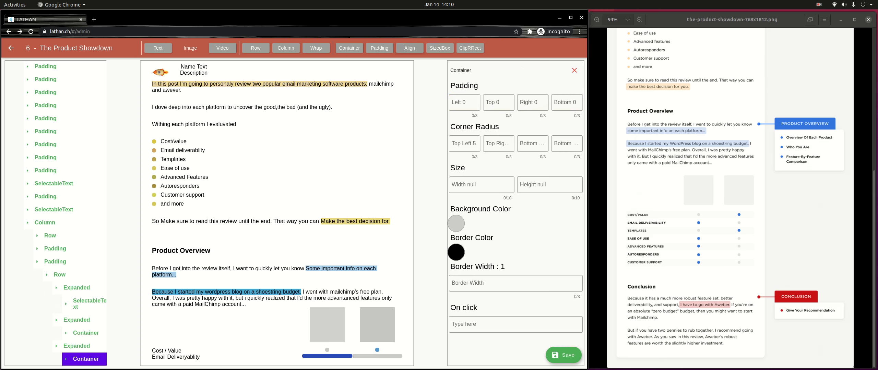
left_click(410, 47)
left_click(85, 333)
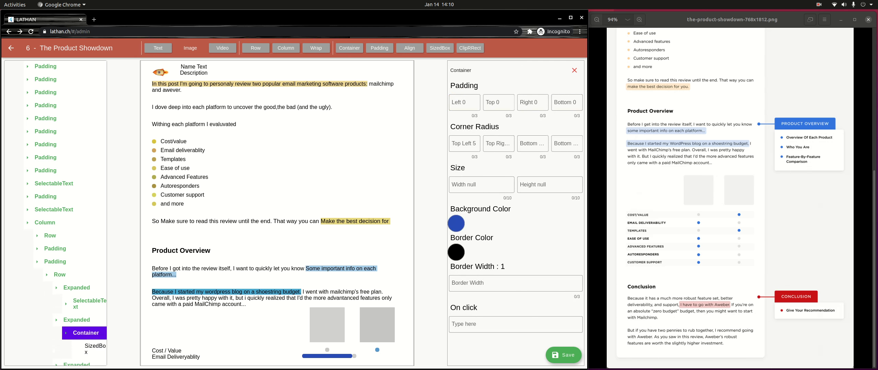
left_click(379, 48)
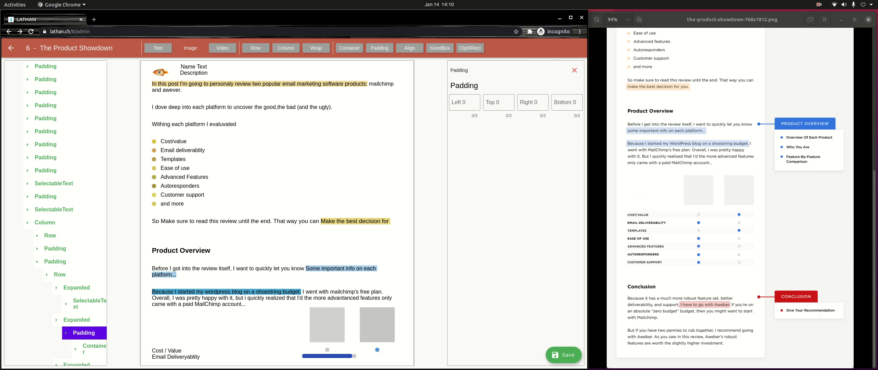
left_click(574, 71)
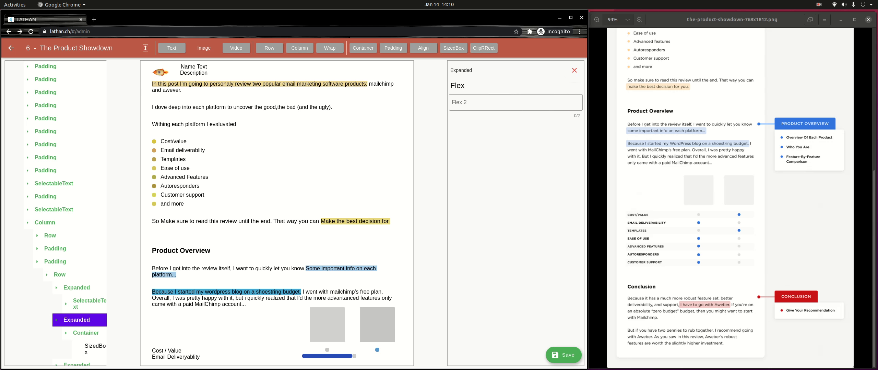
left_click(86, 333)
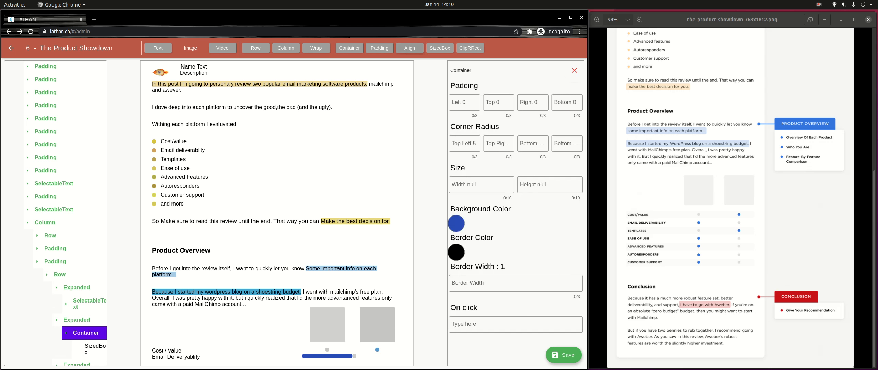
left_click(410, 48)
scroll(69, 274, "down", 2)
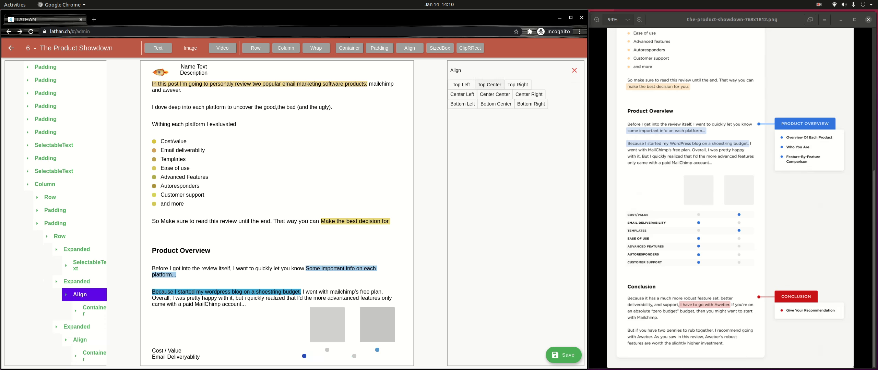
Step: Set both dots' Align wrappers to Top Center
left_click(489, 85)
left_click(80, 339)
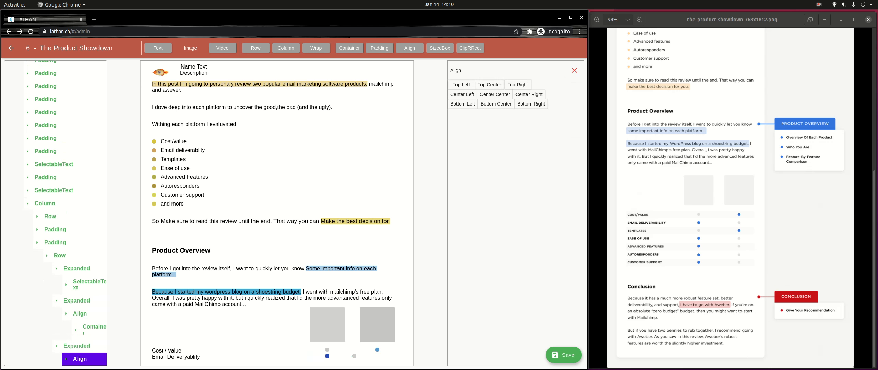
left_click(489, 85)
scroll(55, 213, "down", 2)
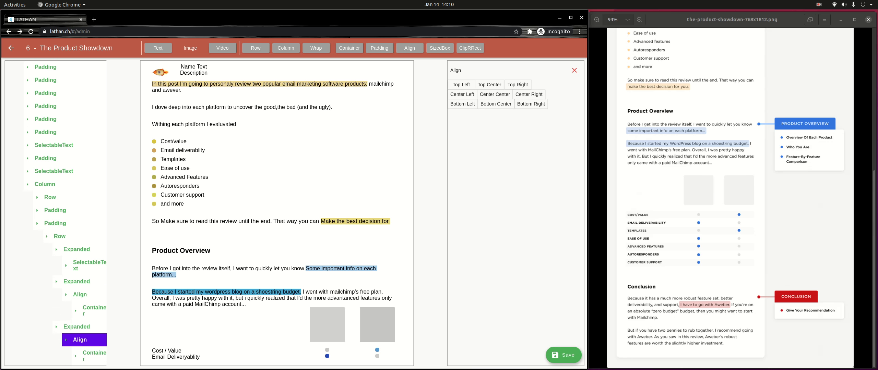
left_click(80, 340)
scroll(56, 213, "up", 7)
Step: Give the Email Deliveryablity row's Padding a top value of 16
left_click(56, 359)
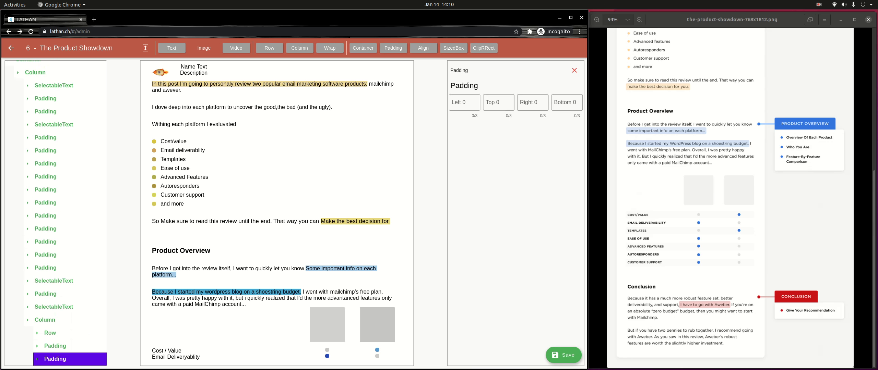
scroll(56, 359, "down", 1)
left_click(533, 102)
left_click(498, 103)
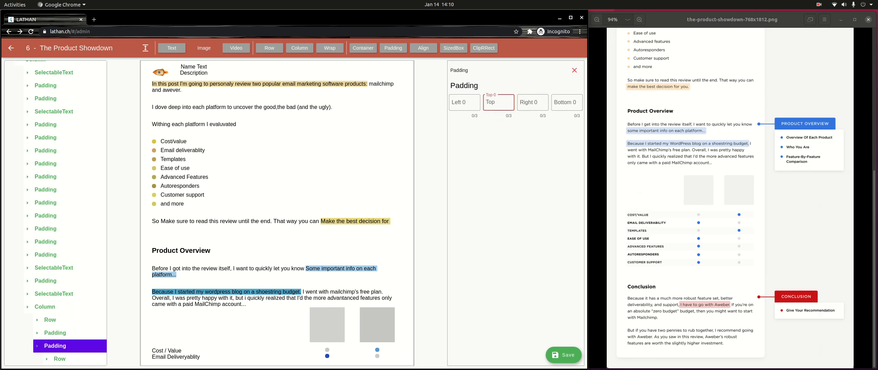
type("16")
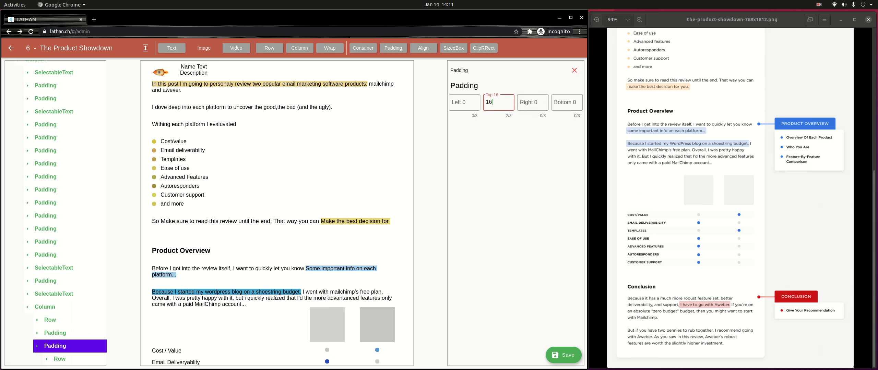
scroll(277, 213, "down", 1)
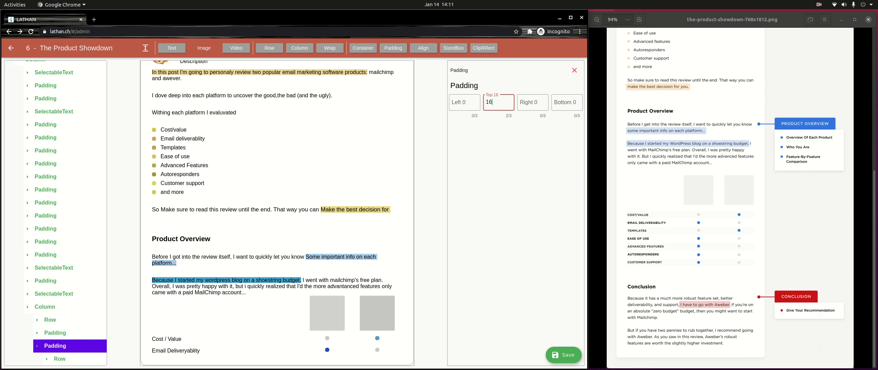
left_click(60, 359)
scroll(60, 356, "down", 2)
left_click(76, 333)
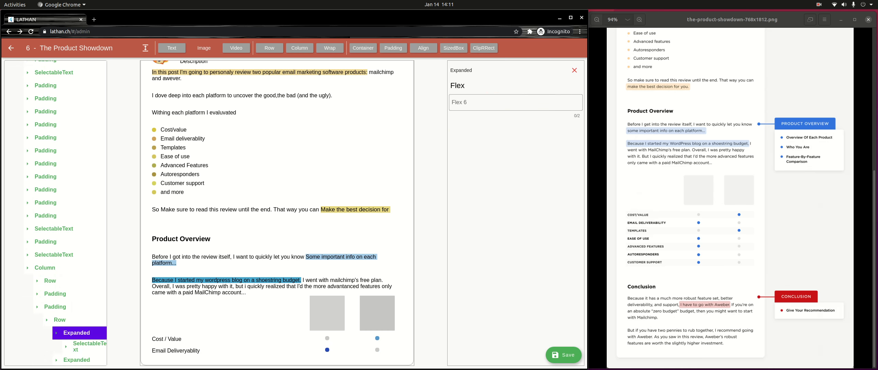
Step: Make the 'Email Deliveryablity' label bold
left_click(83, 348)
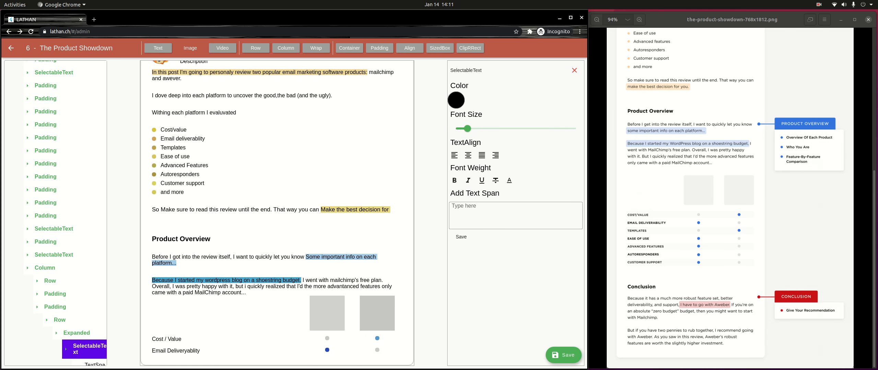
scroll(55, 213, "down", 2)
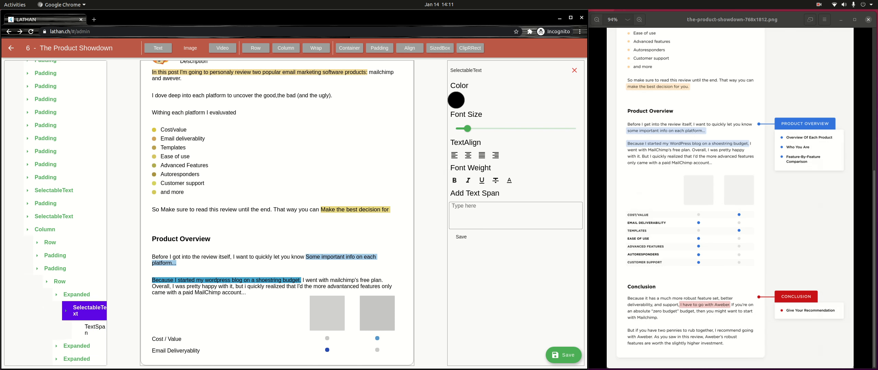
left_click(95, 329)
left_click(454, 184)
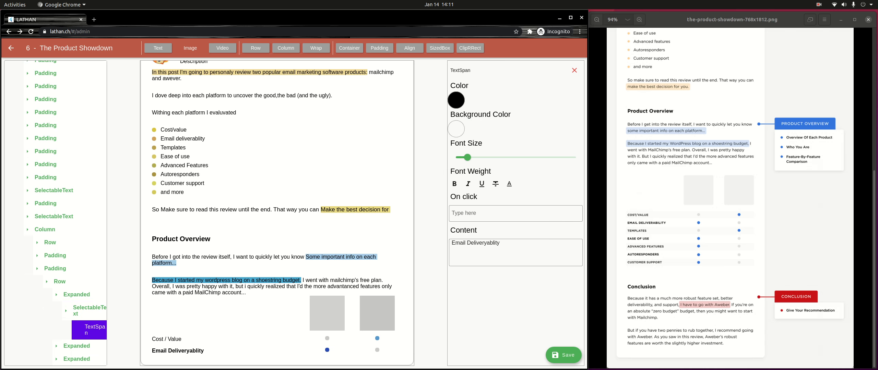
Step: Make the 'Cost / Value' label bold
left_click(55, 256)
left_click(60, 269)
left_click(77, 282)
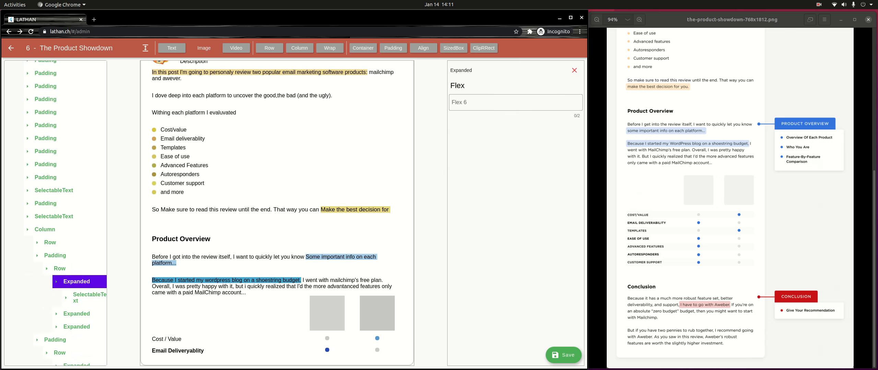
left_click(89, 297)
left_click(95, 316)
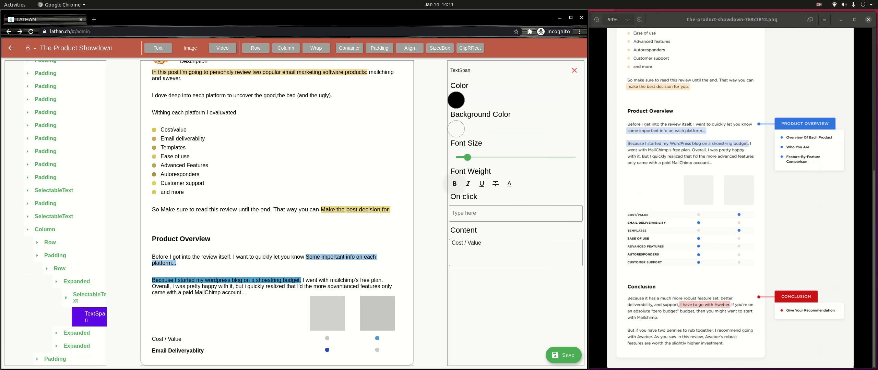
left_click(454, 184)
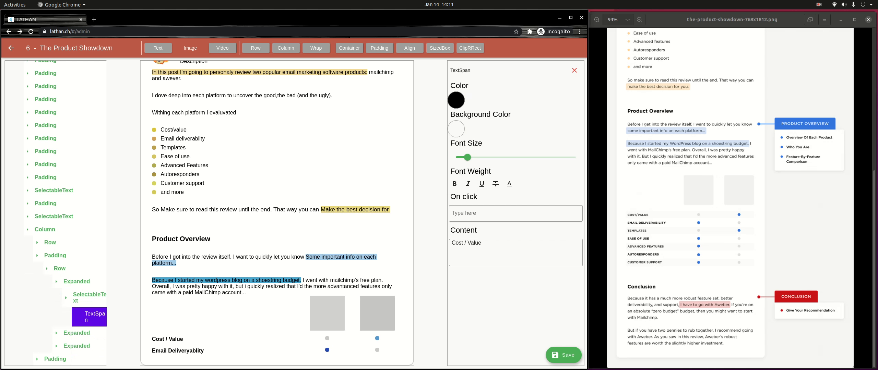
Step: Add a new text block to the end of the post's main column
left_click(574, 70)
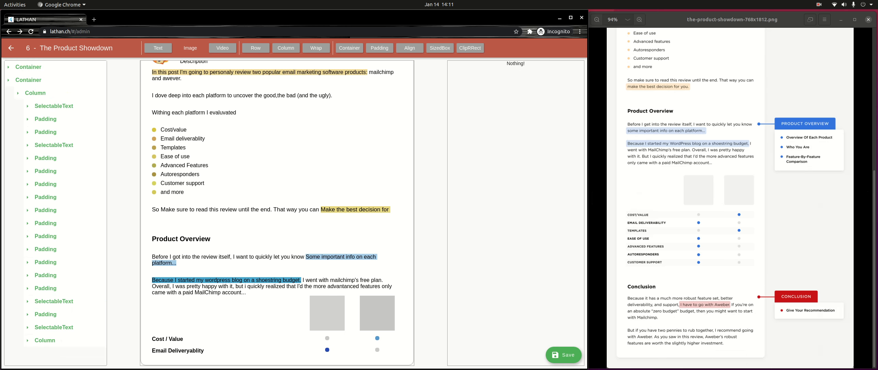
scroll(730, 198, "up", 3)
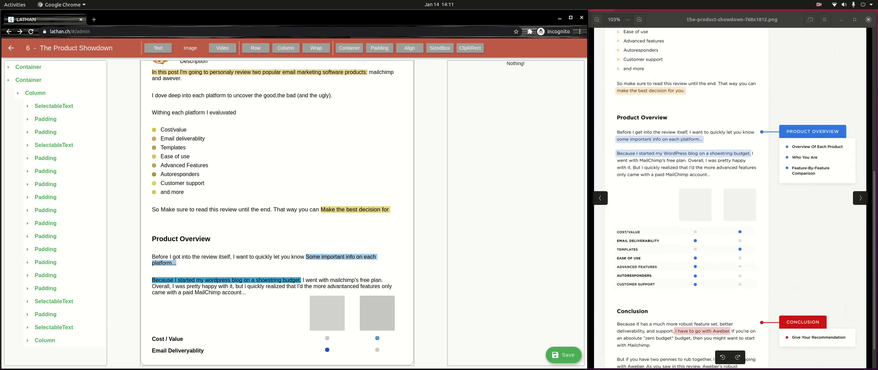
left_click_drag(730, 220, 730, 187)
left_click(35, 93)
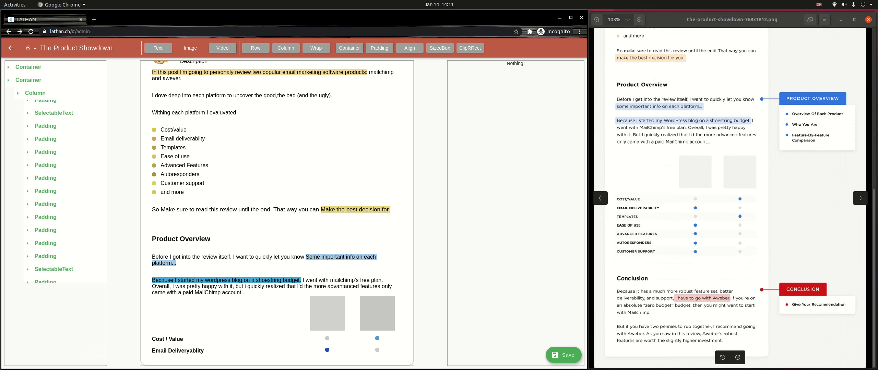
left_click(35, 93)
left_click(158, 48)
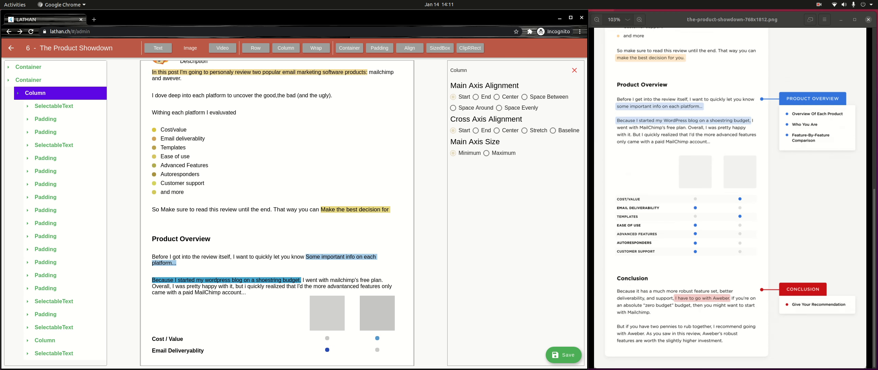
Step: Make the new text read 'Conclusion' with a larger font size and bold
left_click(54, 354)
scroll(54, 355, "down", 1)
left_click(57, 359)
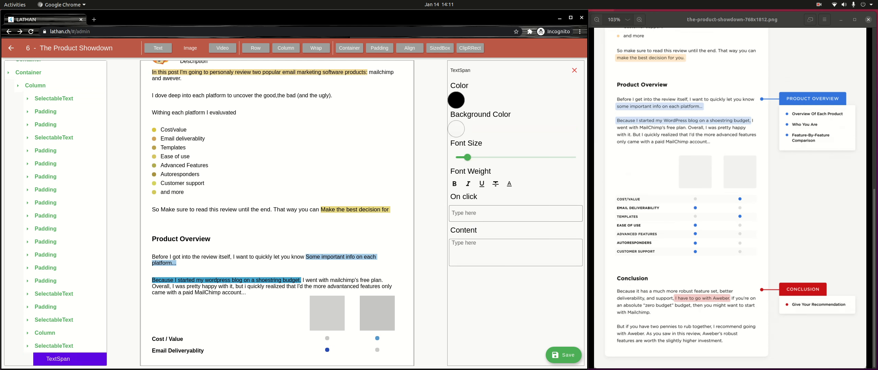
left_click(515, 252)
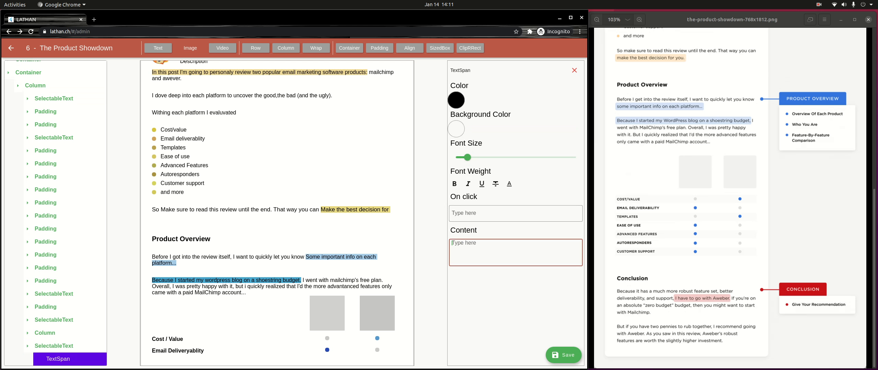
type("Conclusion")
left_click_drag(466, 157, 481, 157)
left_click(454, 184)
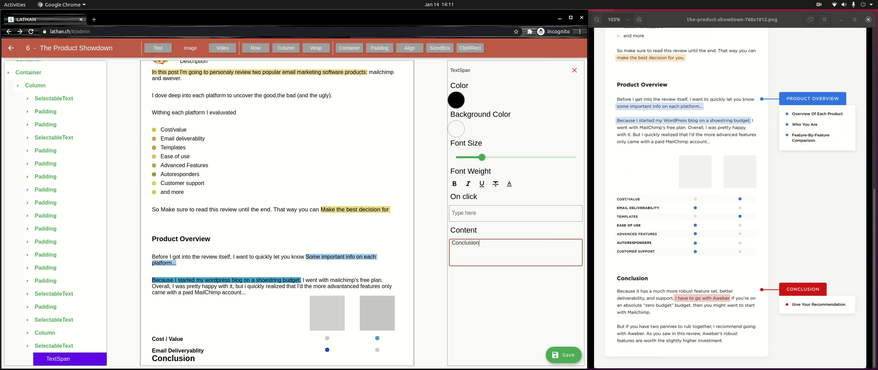
left_click(65, 357)
scroll(65, 355, "up", 1)
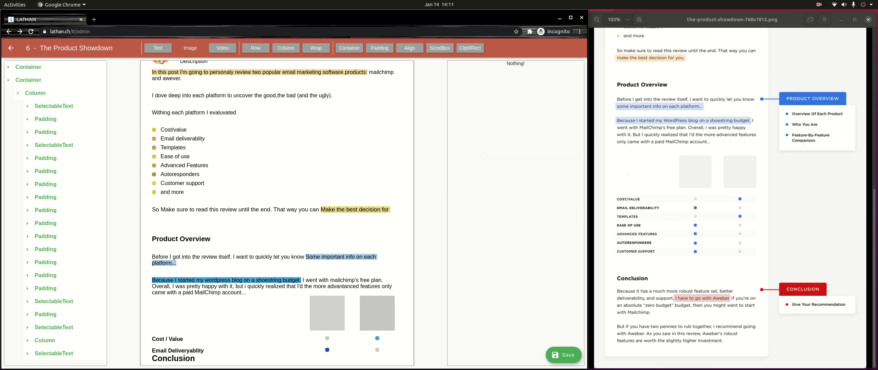
left_click(65, 353)
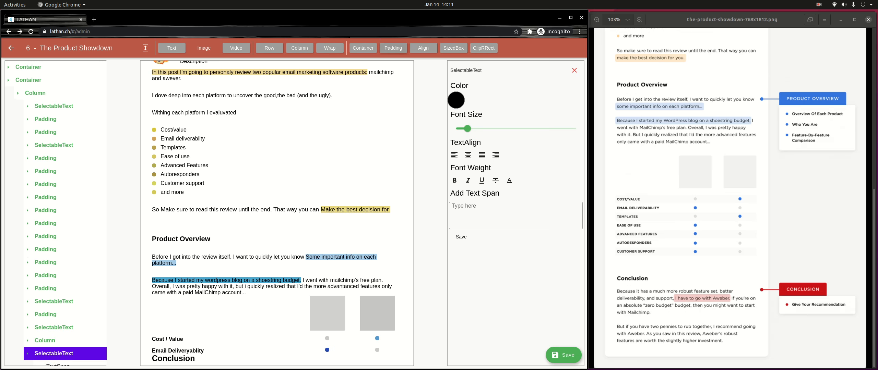
Step: Wrap the Conclusion heading in padding of 32 on top and 24 on the bottom
left_click(393, 48)
scroll(66, 343, "down", 1)
left_click(498, 103)
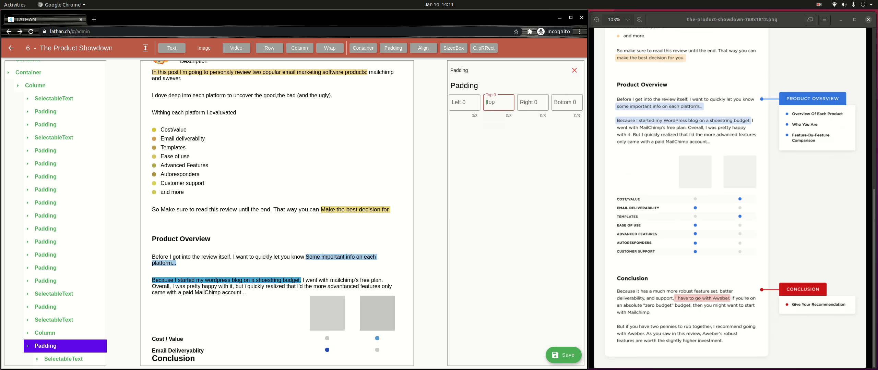
type("16")
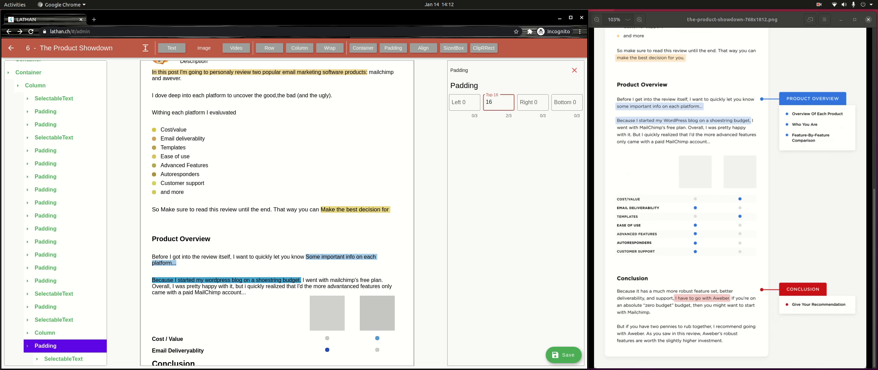
key("BackSpace")
key("BackSpace")
type("32")
scroll(277, 213, "down", 1)
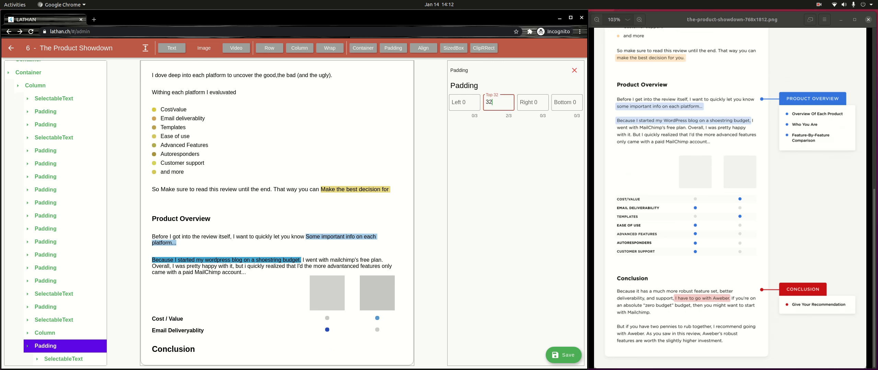
left_click(566, 102)
type("32")
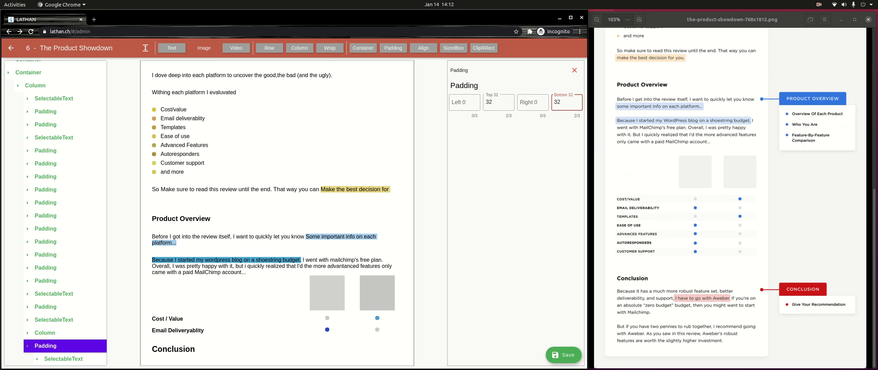
key("BackSpace")
key("BackSpace")
type("24")
scroll(277, 213, "down", 1)
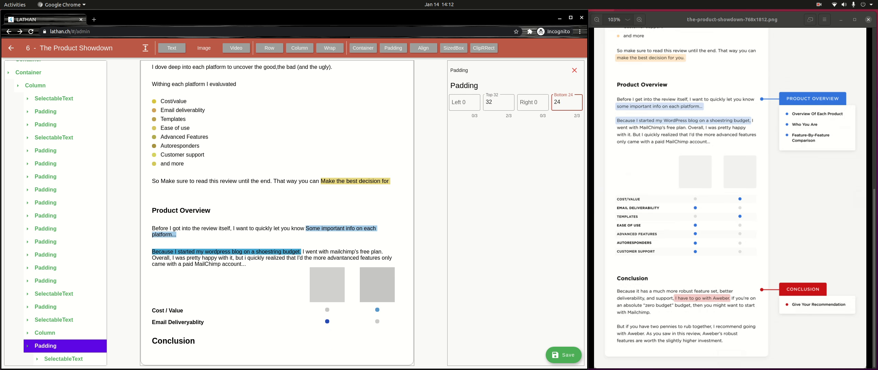
left_click(36, 88)
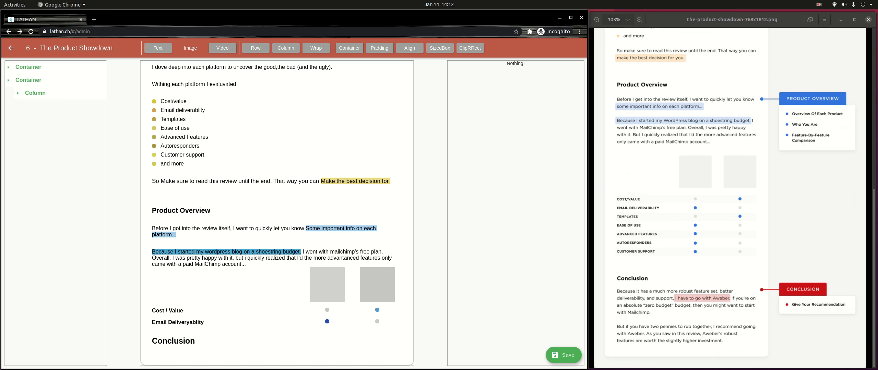
Step: Add a paragraph reading 'Because it has much more robust feature set, better deliverability, and support'
left_click(35, 91)
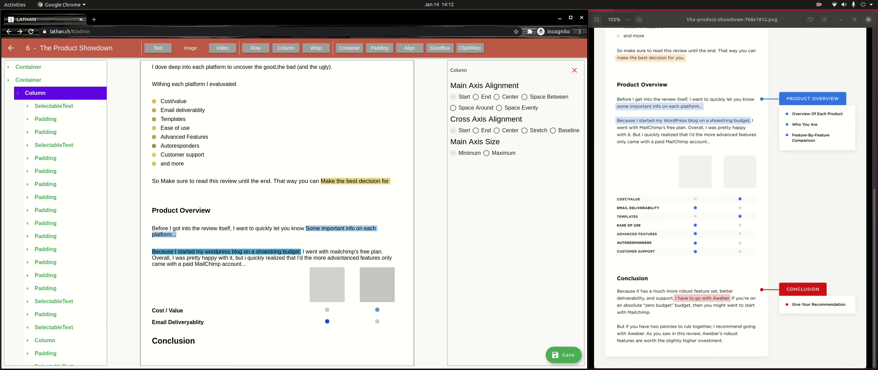
scroll(54, 359, "down", 1)
left_click(54, 359)
scroll(54, 358, "down", 1)
left_click(57, 359)
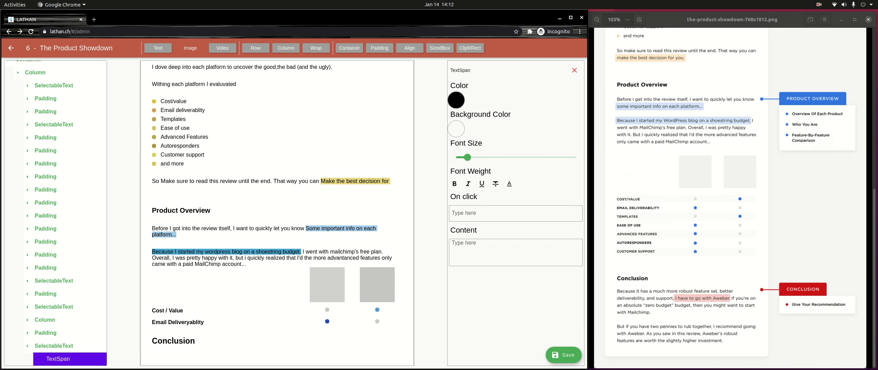
left_click(516, 253)
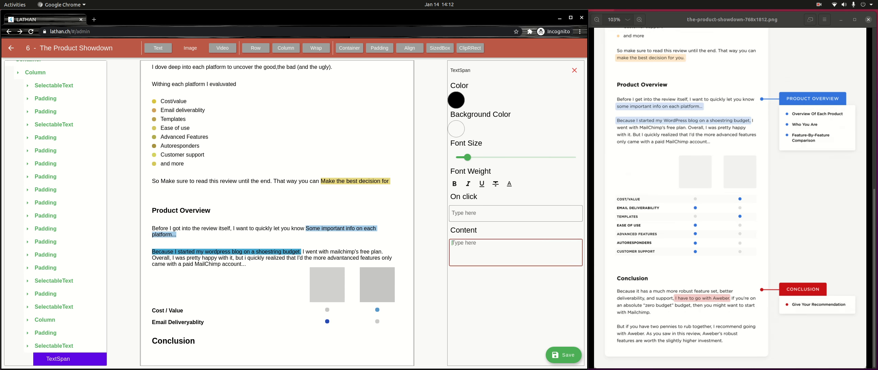
type("Be")
type("cause it has m")
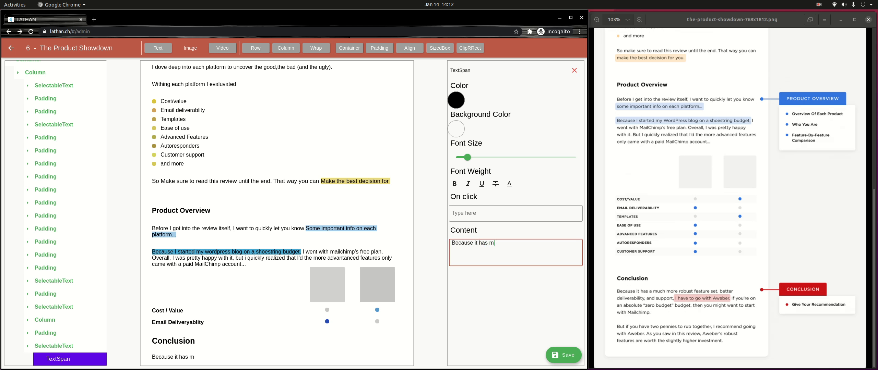
type("uch more robust r")
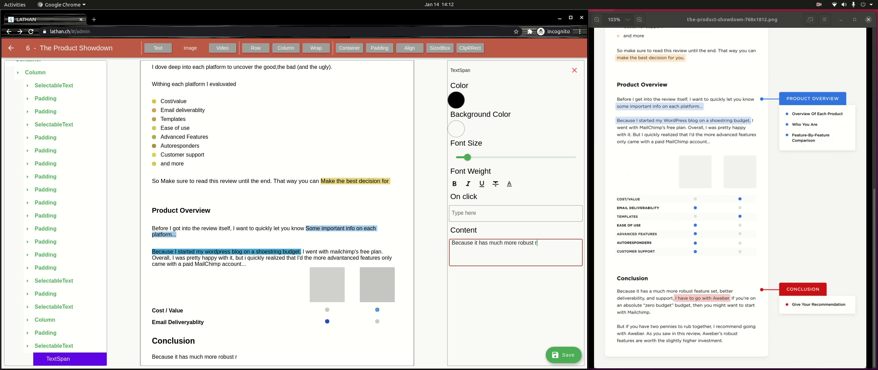
key("BackSpace")
type("feature set, better del")
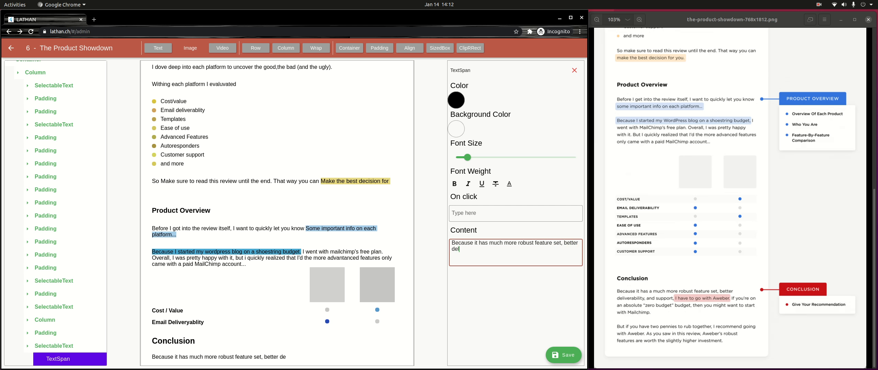
type("iverablity, and support")
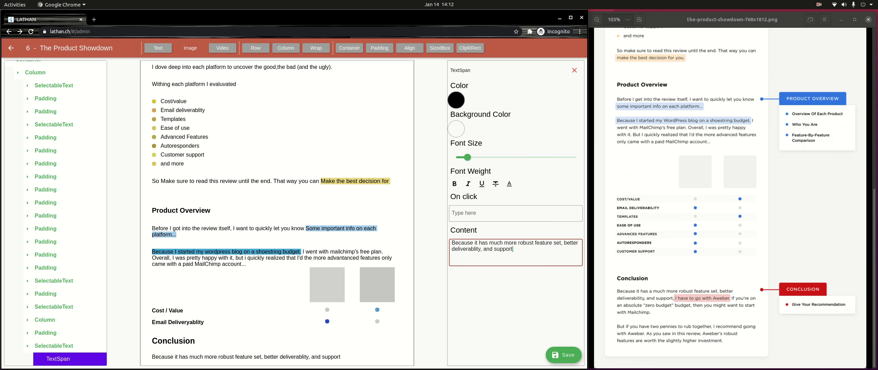
left_click(54, 346)
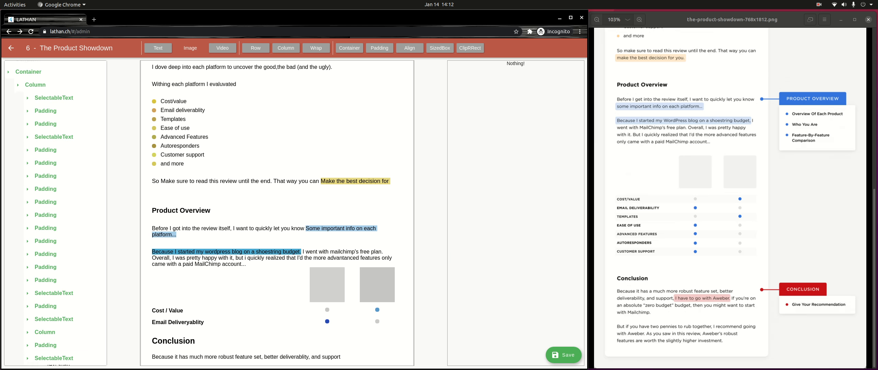
left_click(54, 359)
scroll(54, 359, "down", 1)
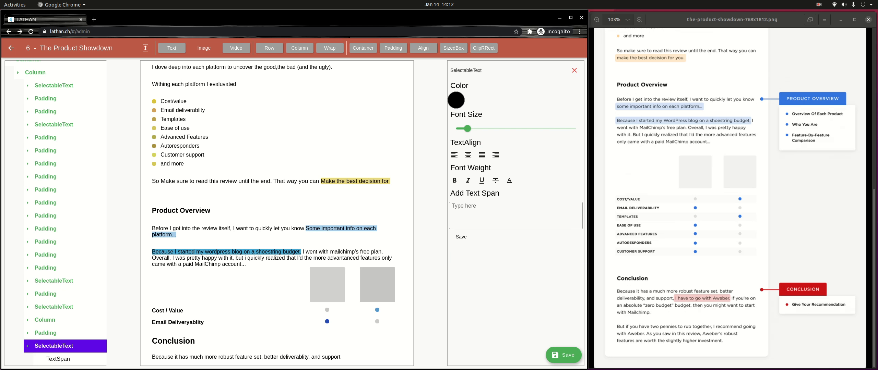
Step: Append the span 'I have to go wtih aweber' to the paragraph with a pink background
left_click(501, 215)
type("I")
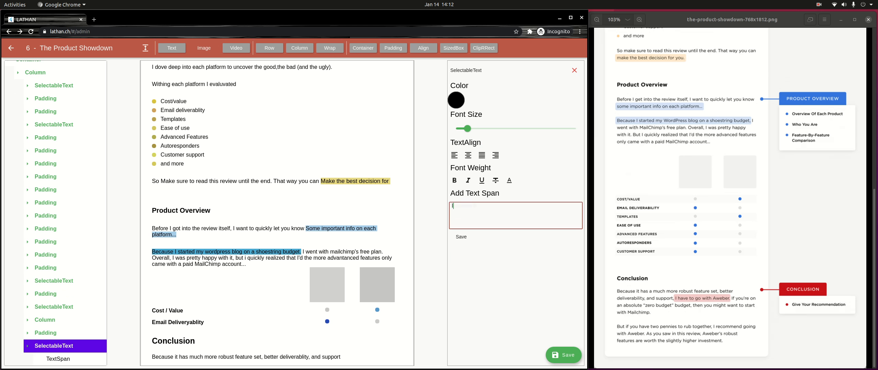
type(" have to go wtih aweber.")
left_click(461, 236)
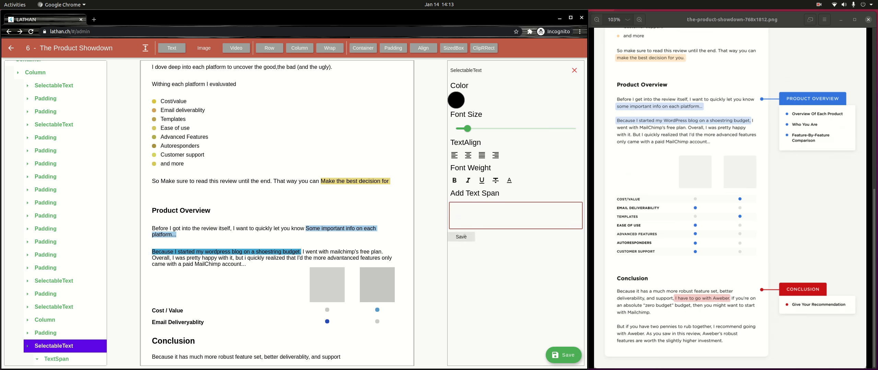
scroll(277, 213, "down", 1)
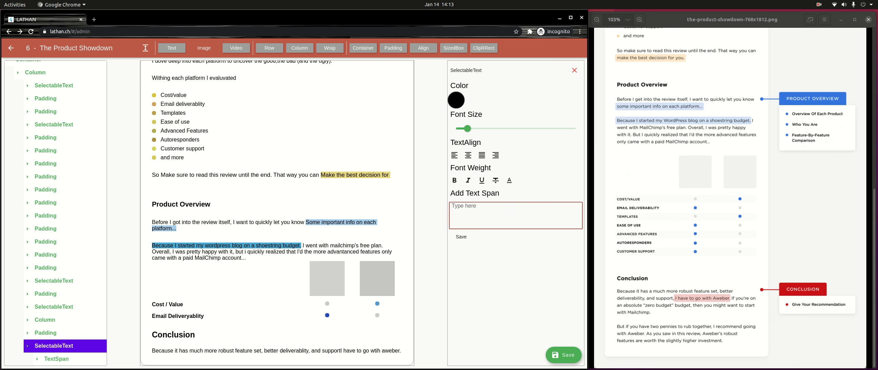
left_click(65, 359)
scroll(66, 359, "down", 1)
left_click(65, 359)
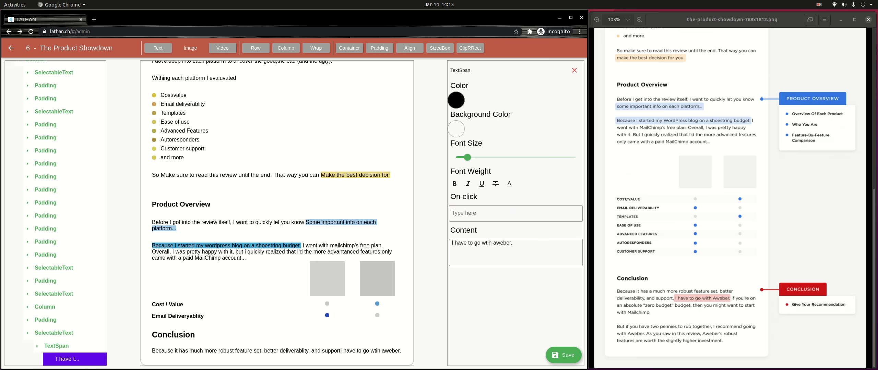
left_click(451, 243)
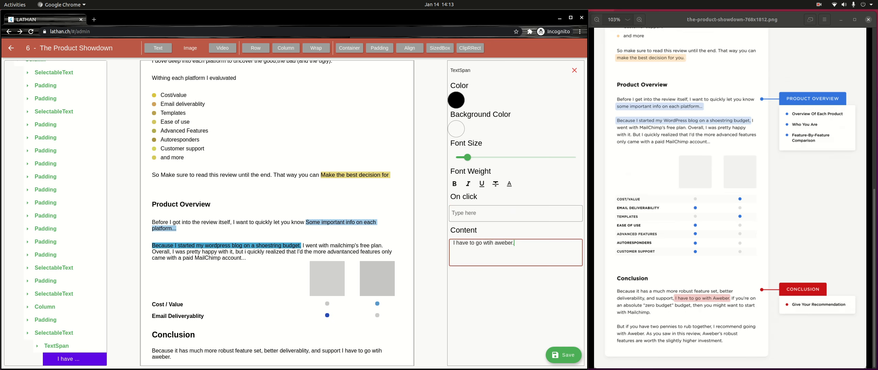
left_click(456, 128)
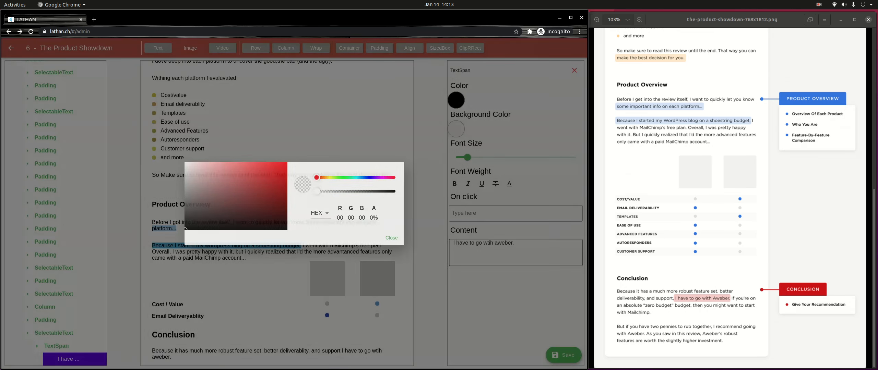
left_click_drag(233, 184, 212, 169)
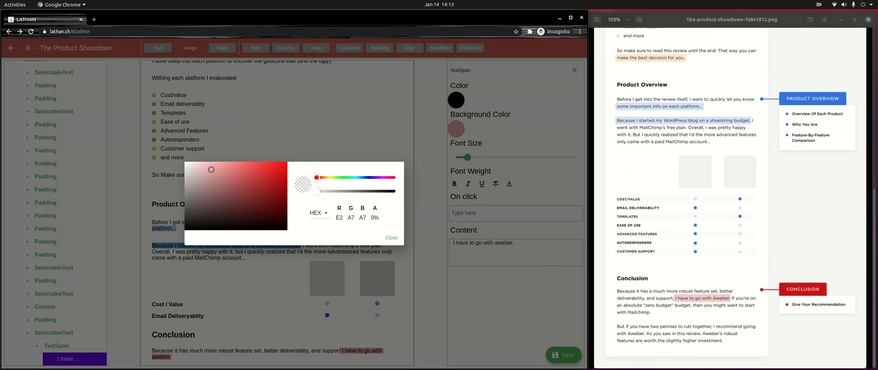
left_click(392, 237)
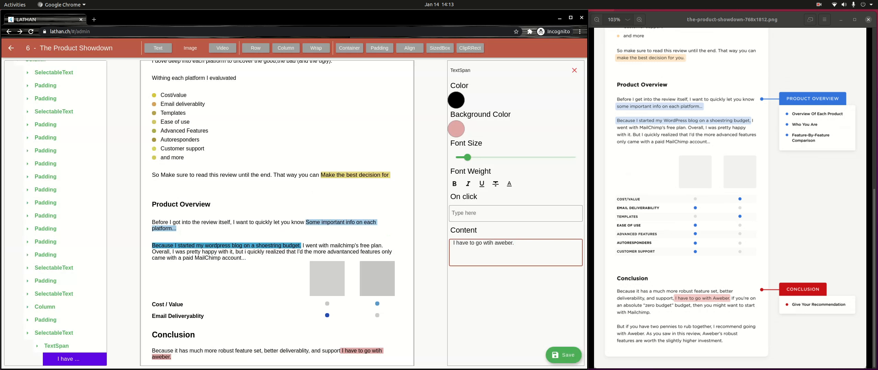
key("BackSpace")
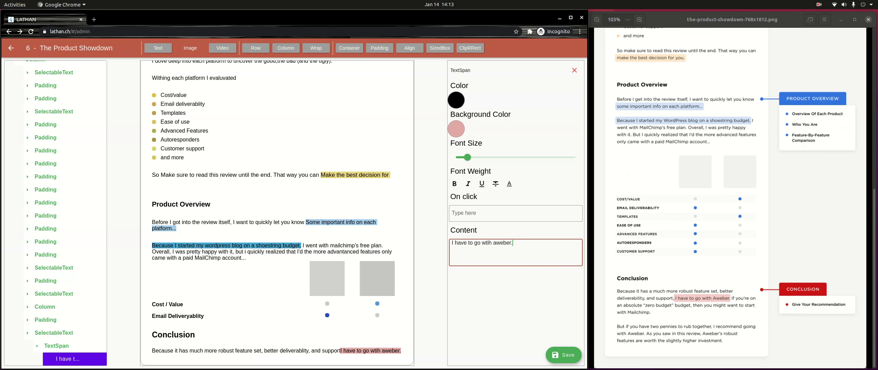
left_click(574, 71)
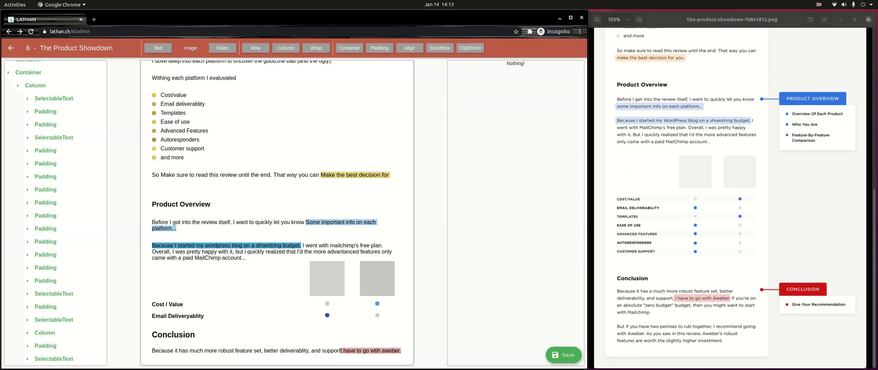
Step: Add a space after 'and support' in the paragraph's earlier span
left_click(54, 359)
scroll(54, 359, "down", 1)
left_click(55, 359)
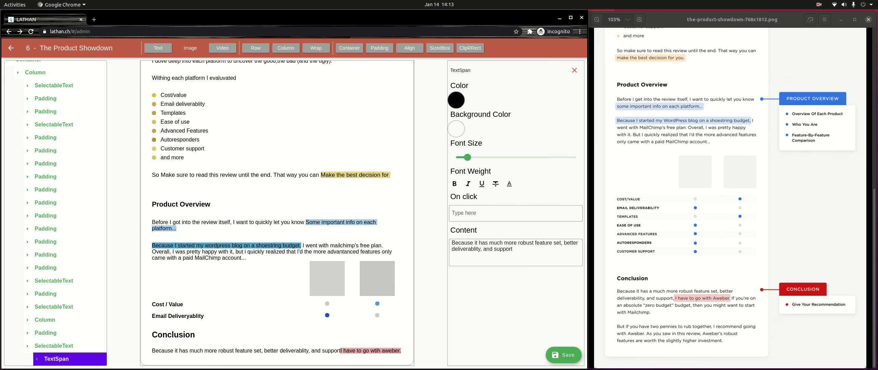
left_click(525, 251)
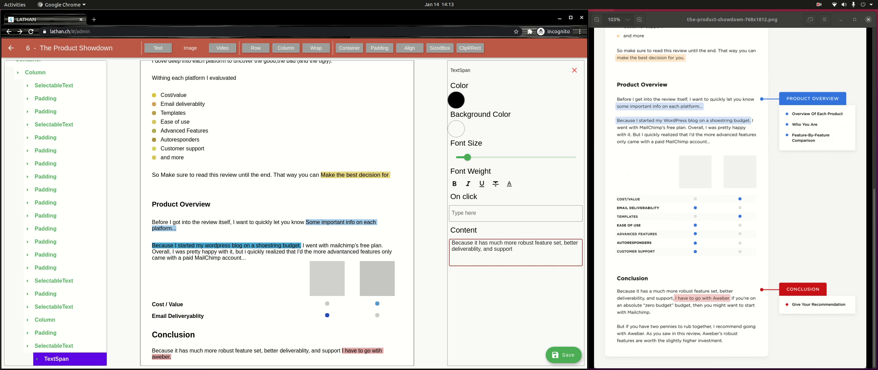
scroll(56, 214, "down", 1)
left_click(54, 333)
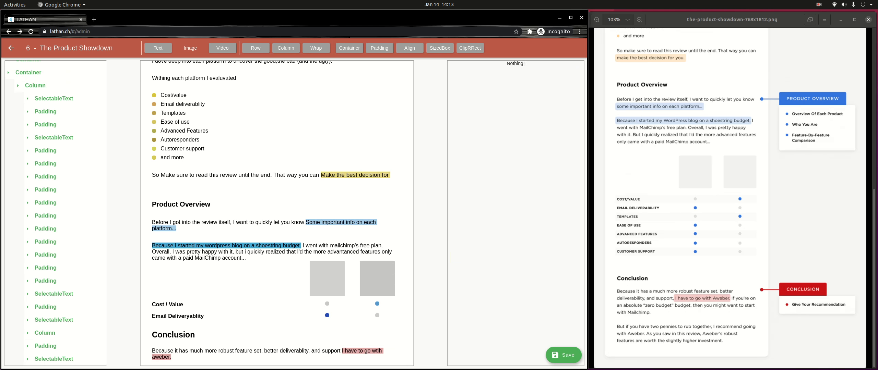
Step: Start a new span: 'If you're on an absolute "Zero budget" budget, then you might want to start with Mail…'
left_click(54, 359)
scroll(54, 359, "down", 1)
left_click(515, 216)
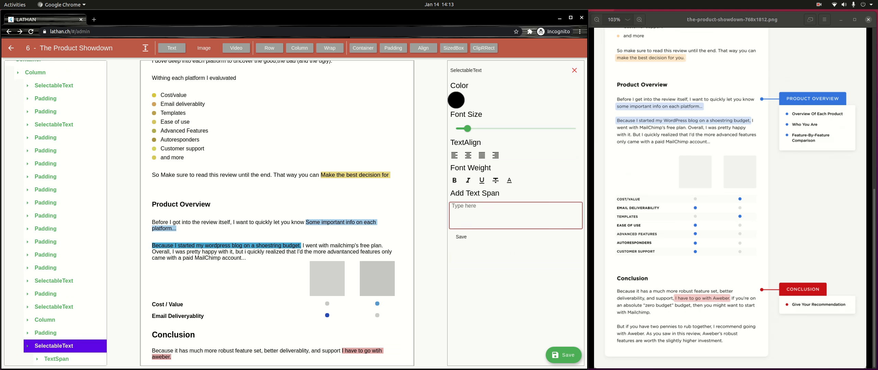
type("If you're on an absolute \"Zero budget")
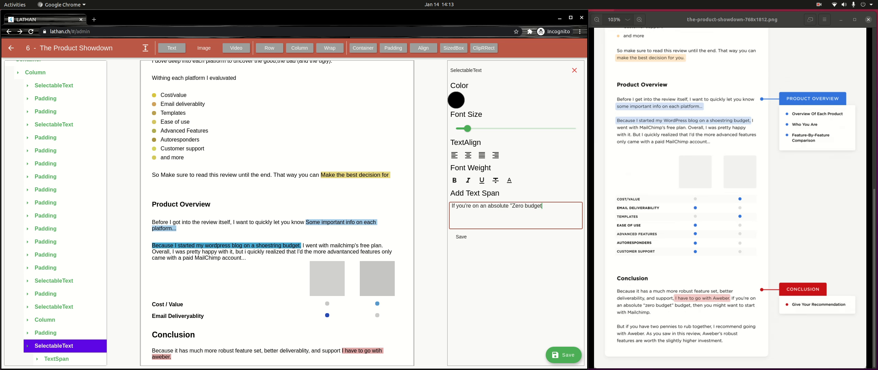
type("\" budget, then you might want to start ")
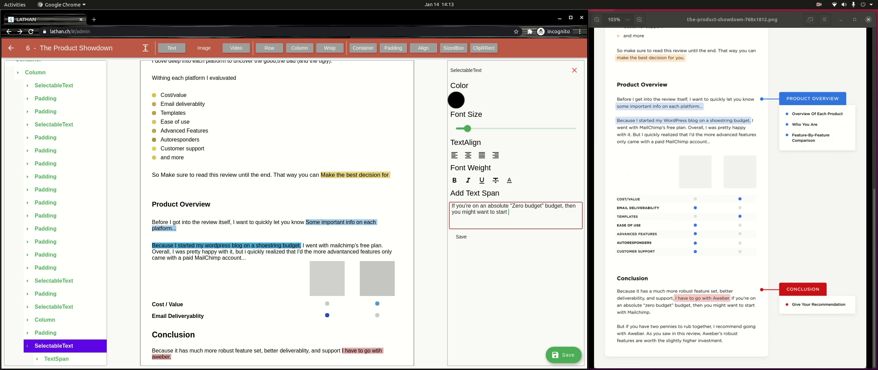
type("with Mailchimp.")
Step: Save the Mailchimp sentence span and add a leading space before 'If you're'
left_click(461, 237)
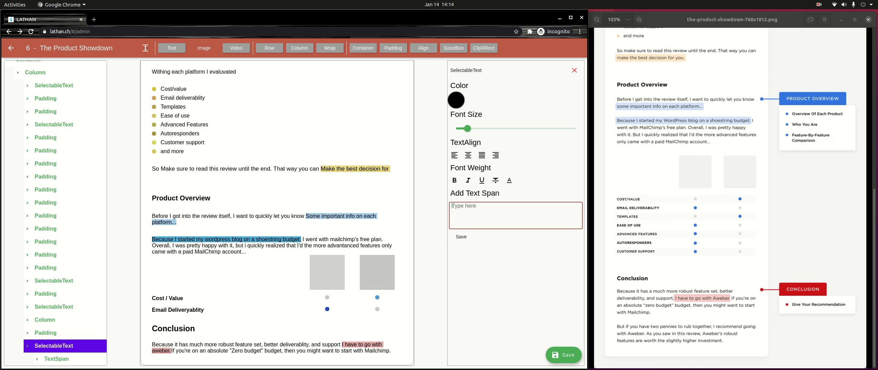
left_click(56, 359)
scroll(56, 359, "down", 1)
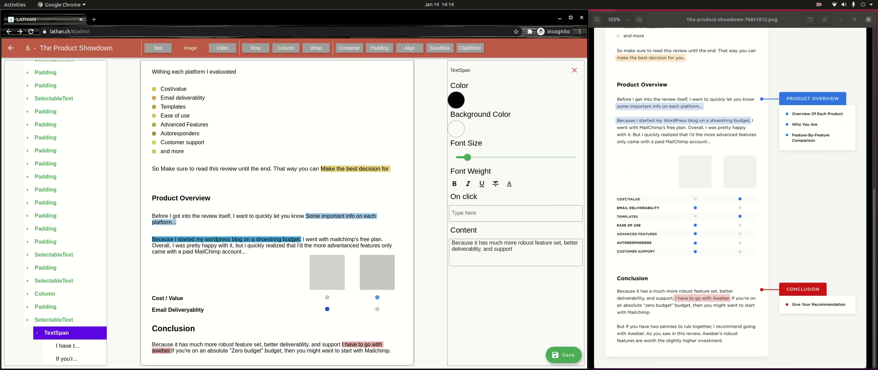
left_click(66, 359)
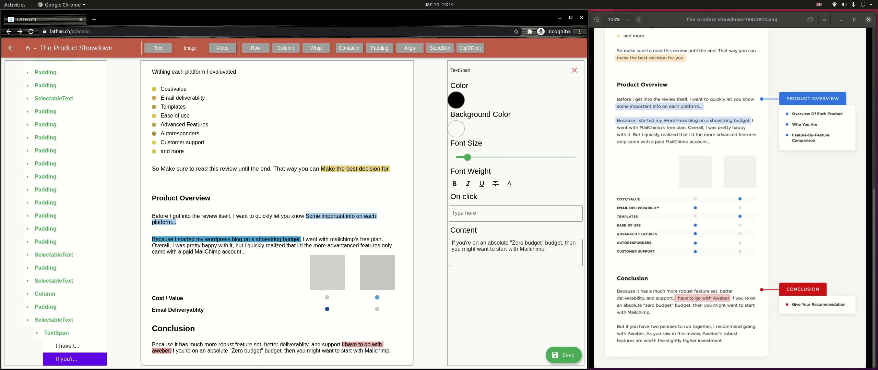
left_click(452, 243)
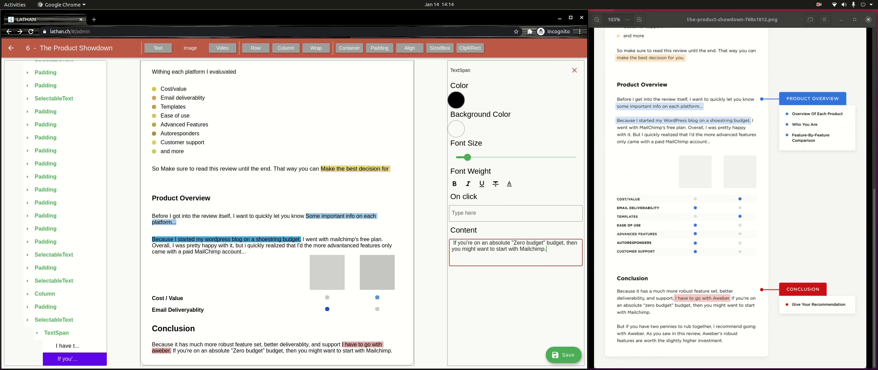
left_click(574, 71)
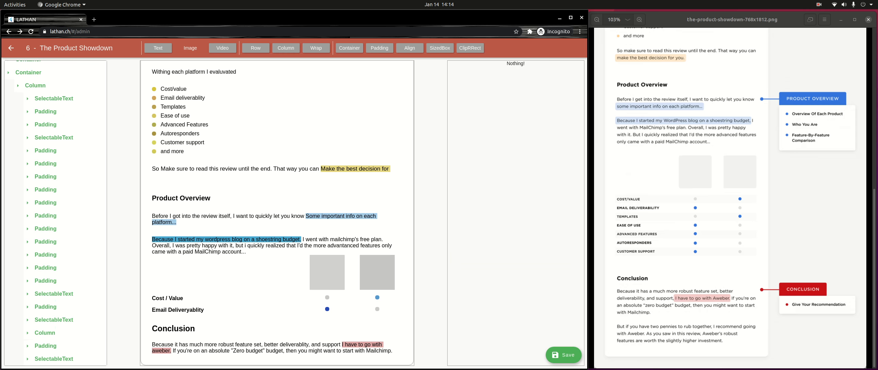
Step: Start a new span on a fresh line, replacing the draft 'But If you have two penn' with 'Good Luck'
left_click(54, 359)
scroll(54, 359, "down", 1)
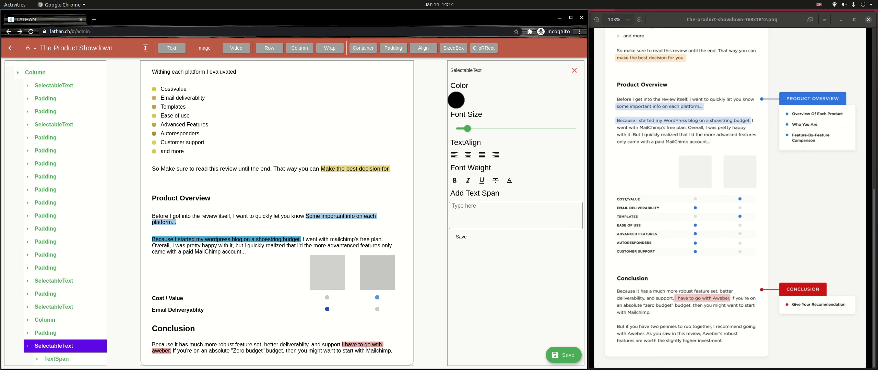
left_click(575, 70)
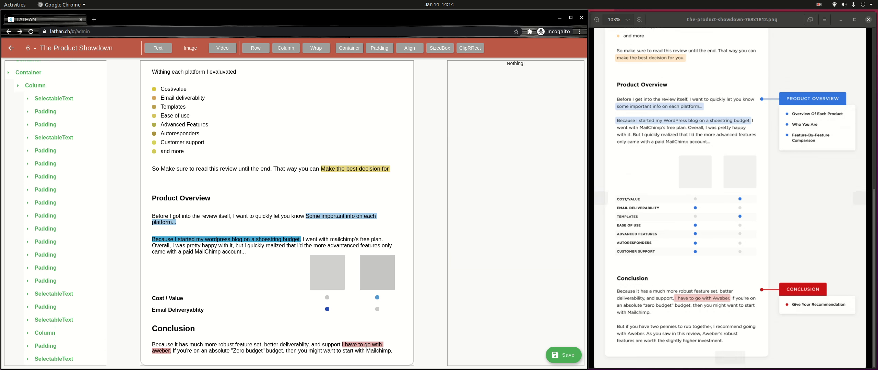
left_click(54, 359)
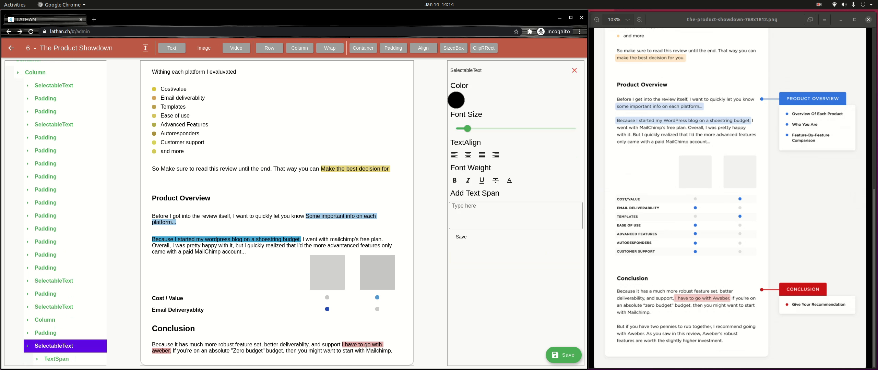
left_click(515, 215)
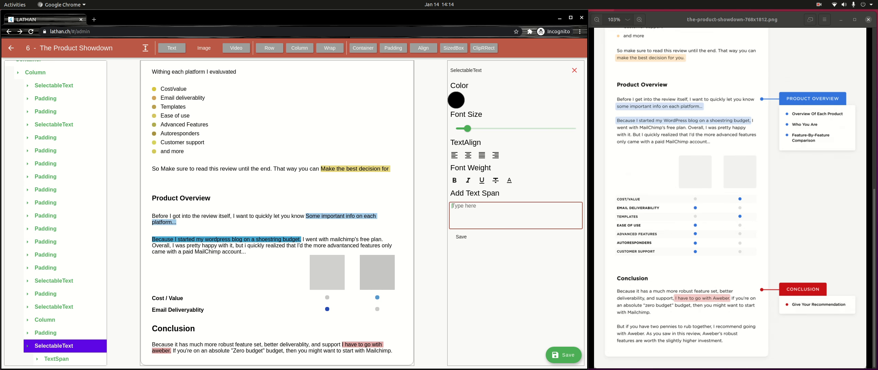
key("Return")
type("But If you have two pennie")
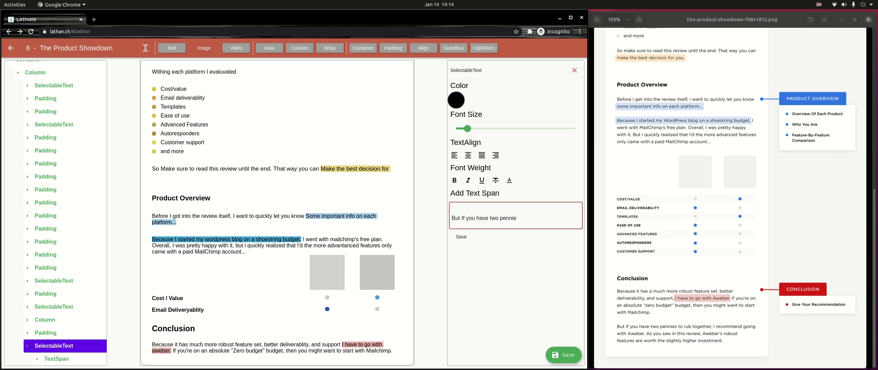
key("ctrl+a")
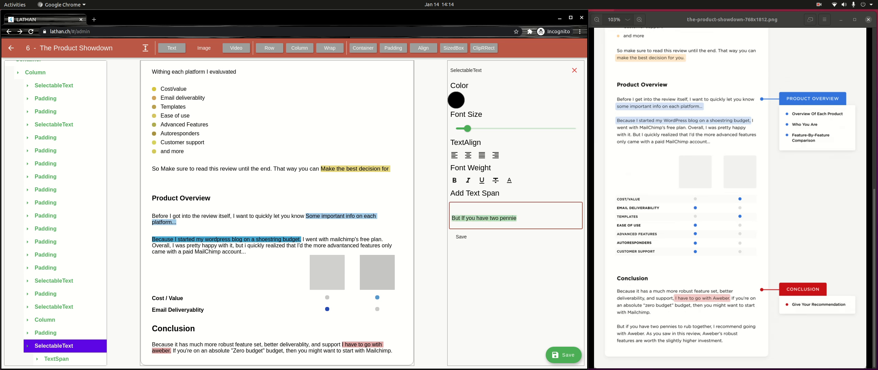
key("BackSpace")
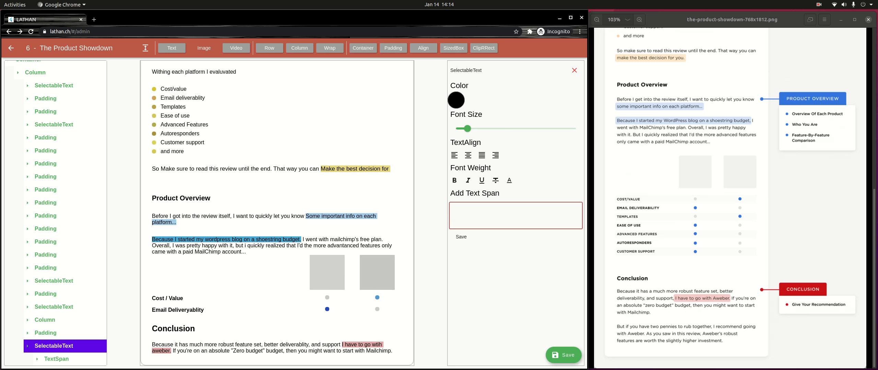
type("Good Luck")
Step: Set the paragraph text colour to green (1A9149) and draft 'Good luck' two lines below
left_click(455, 101)
left_click(348, 178)
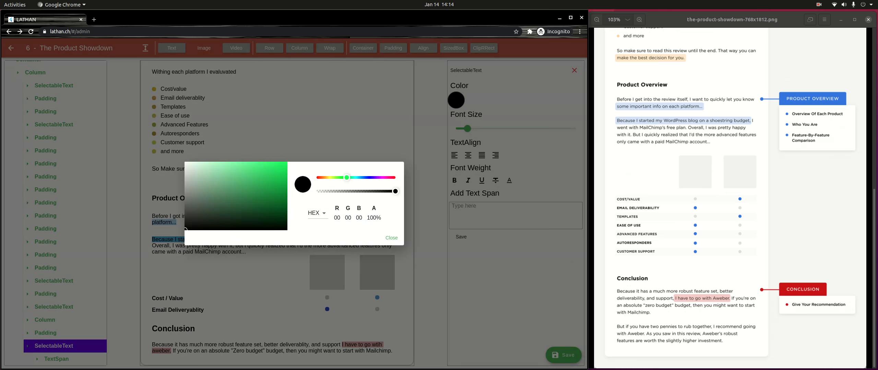
left_click_drag(259, 191, 269, 191)
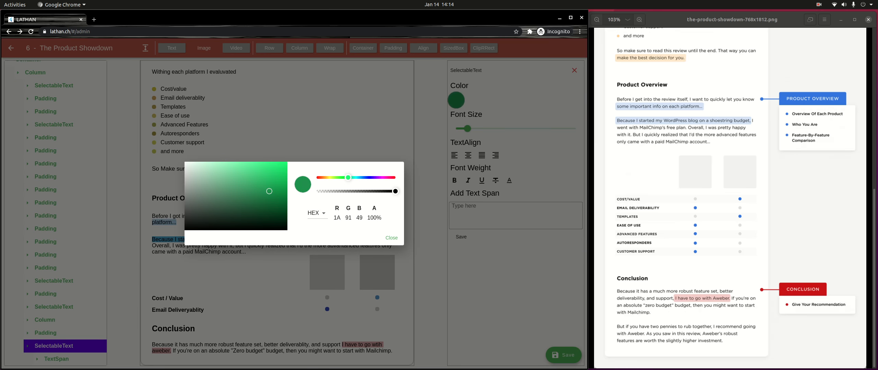
left_click(391, 237)
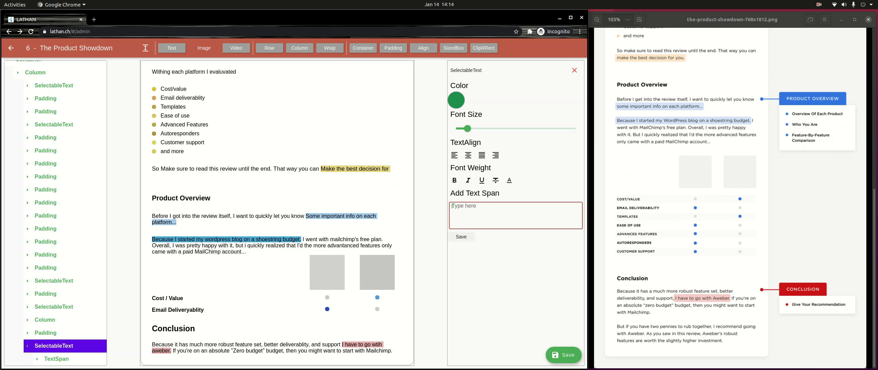
type("Good luck")
key("Return")
key("Return")
Step: Save the 'Good luck' span and colour it green
left_click(461, 237)
left_click(56, 359)
scroll(56, 359, "down", 3)
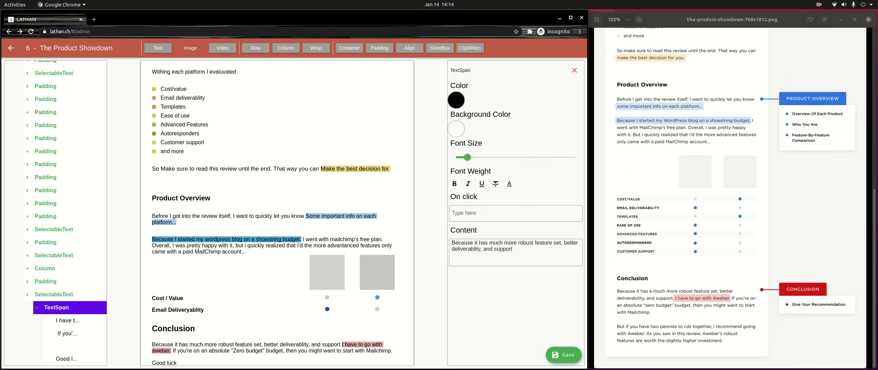
left_click(66, 359)
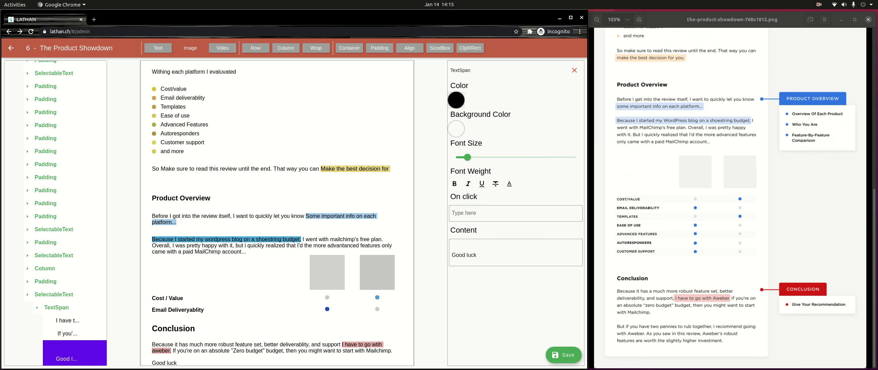
left_click(457, 101)
left_click_drag(316, 177, 352, 178)
left_click_drag(278, 185, 254, 179)
left_click_drag(352, 177, 344, 177)
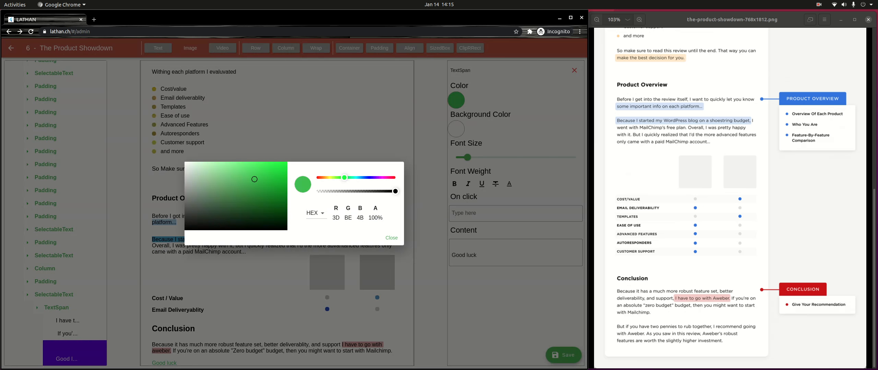
left_click(265, 187)
left_click(391, 238)
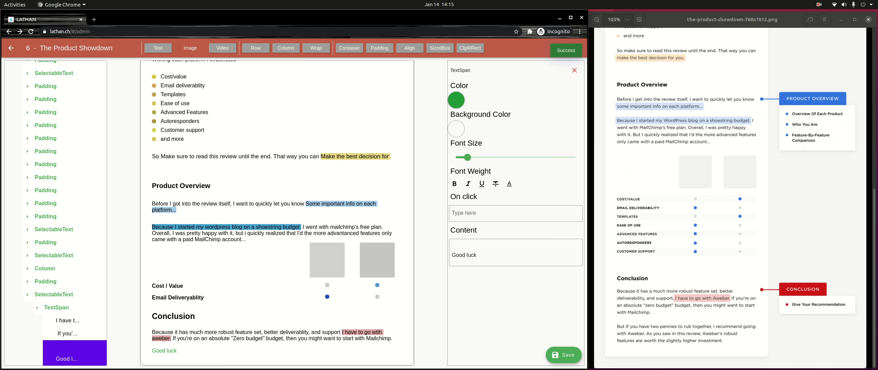
left_click(94, 19)
Step: Load lathan.ch in the new tab and scroll down to The Product Showdown post
type("lathan.ch")
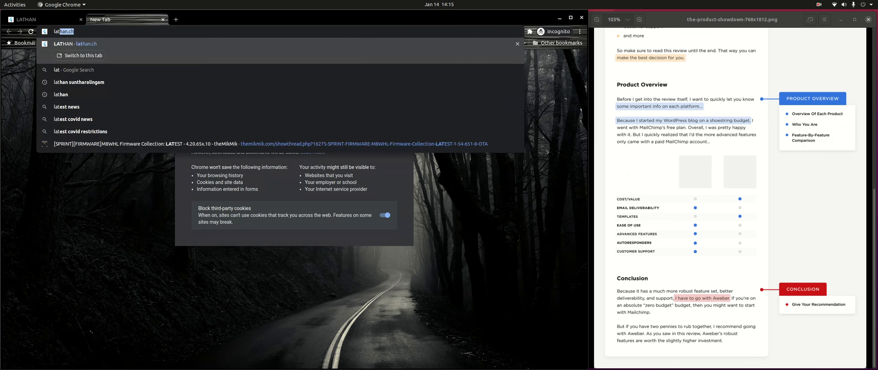
key("Return")
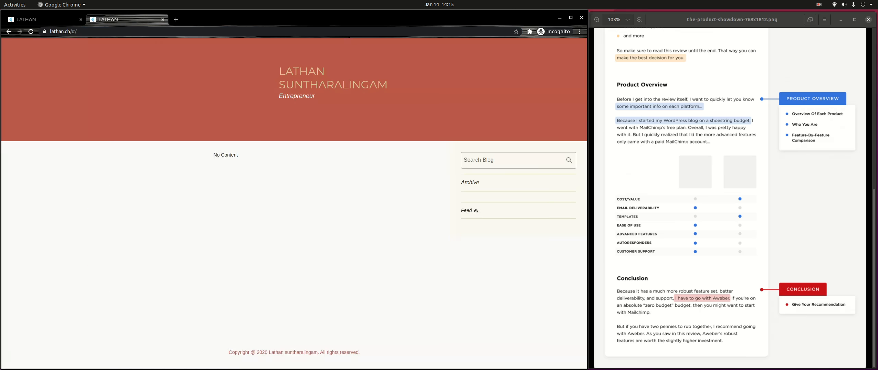
scroll(294, 203, "down", 20)
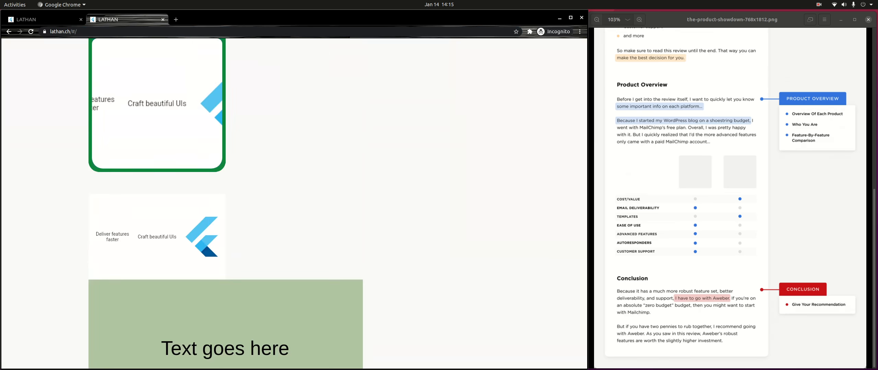
scroll(225, 203, "down", 14)
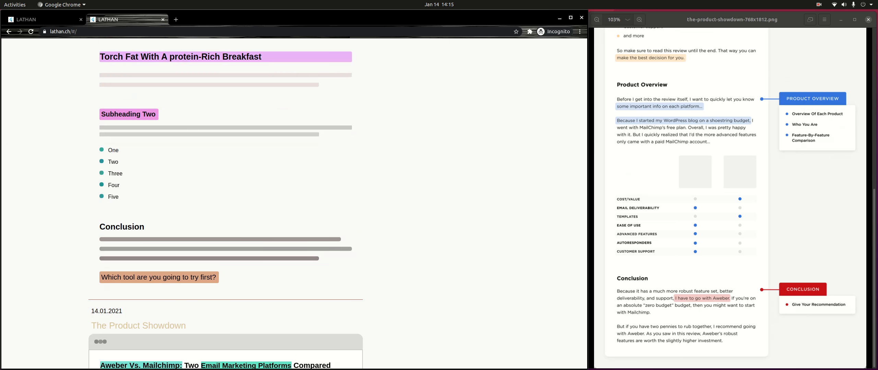
scroll(225, 204, "down", 8)
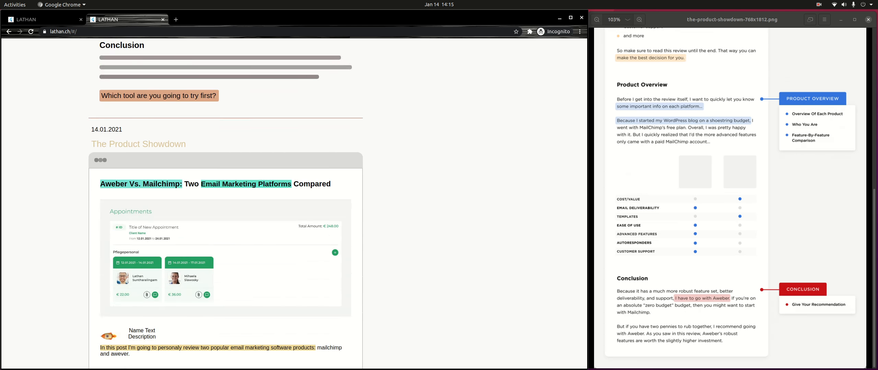
scroll(720, 222, "up", 6)
scroll(720, 223, "down", 9)
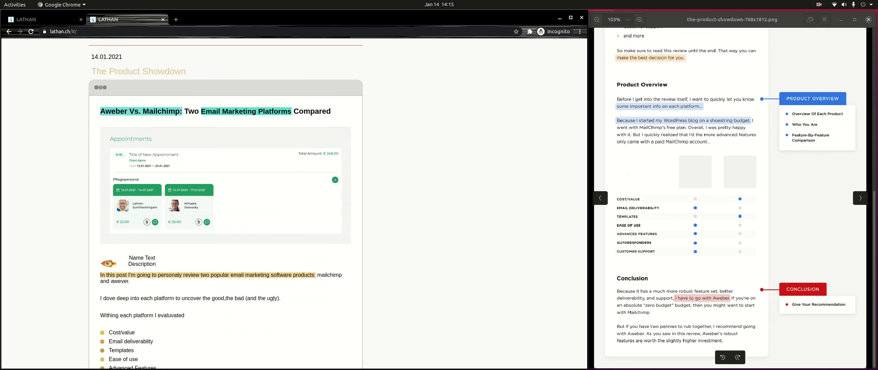
left_click_drag(720, 137, 720, 351)
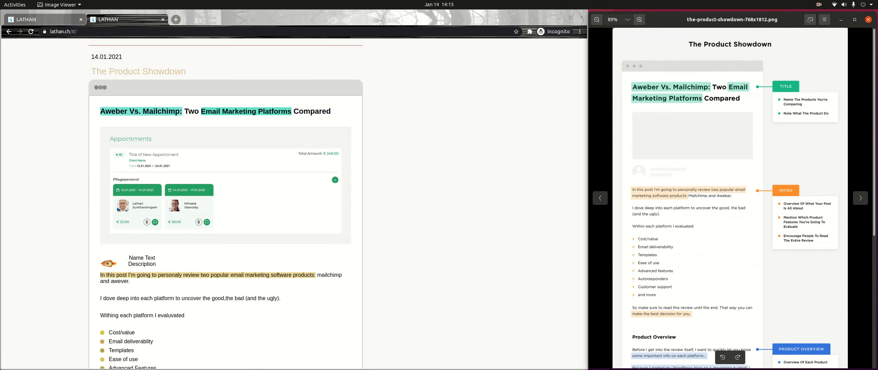
scroll(226, 204, "down", 7)
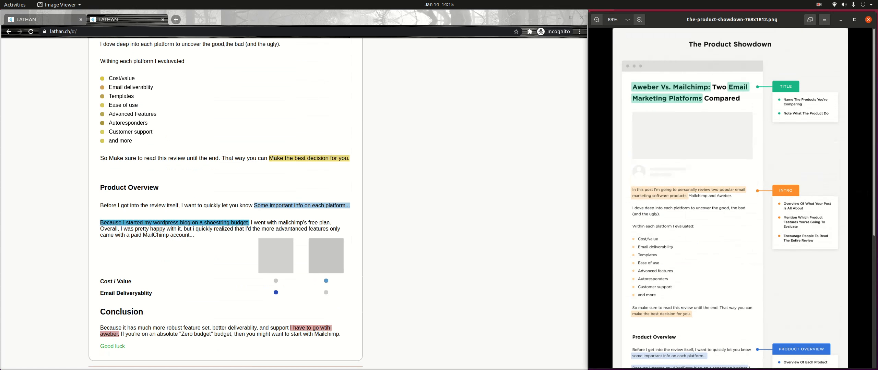
scroll(225, 203, "down", 2)
scroll(730, 198, "down", 5)
scroll(225, 203, "up", 3)
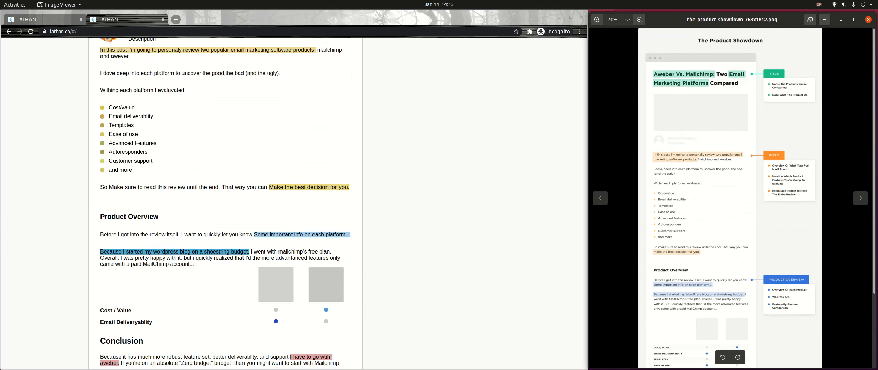
scroll(225, 204, "up", 8)
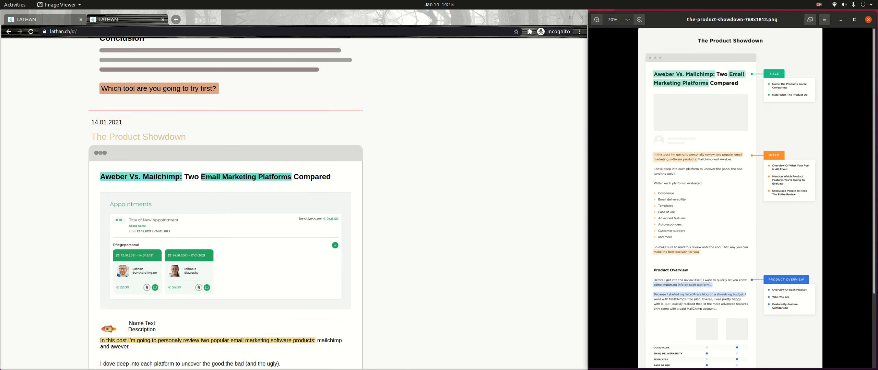
scroll(225, 204, "up", 3)
left_click(225, 204)
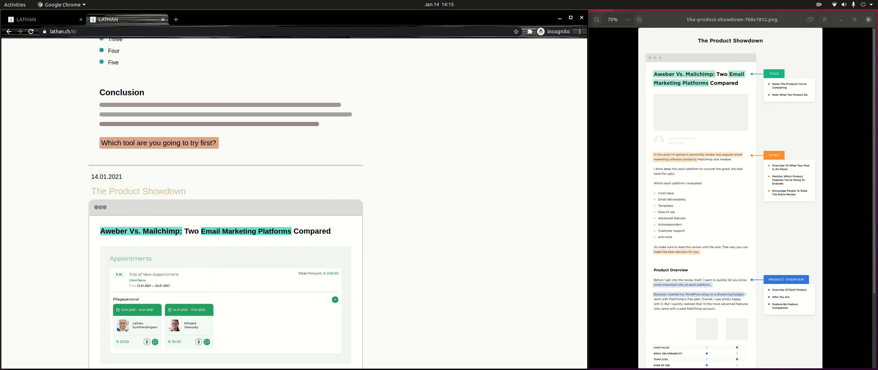
Step: Open Chrome's developer tools via Inspect and narrow the page to about 687 px
right_click(368, 160)
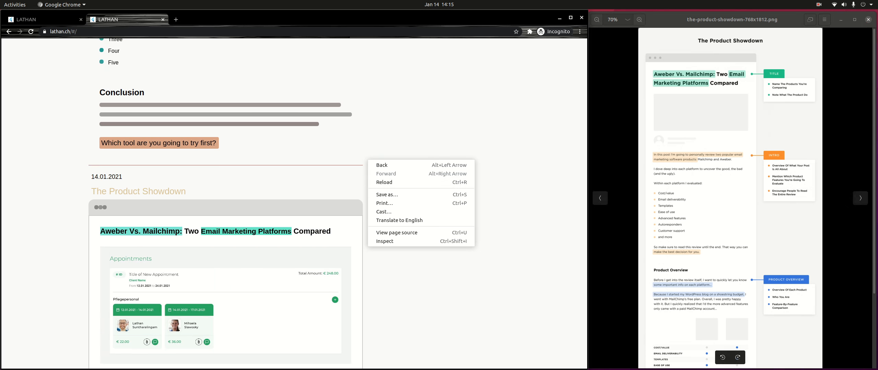
left_click(394, 241)
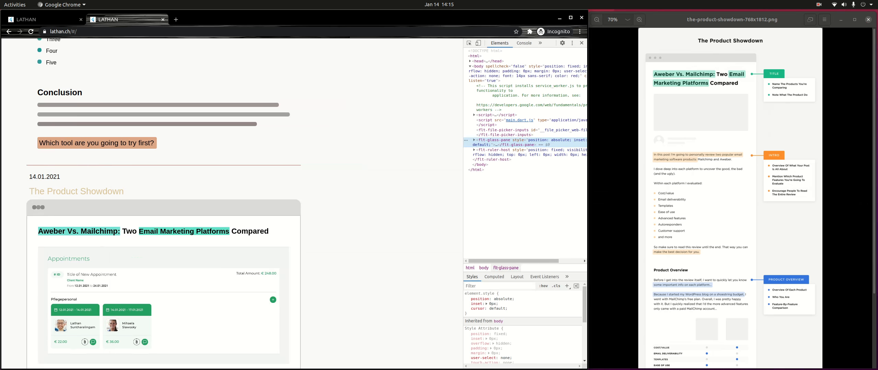
left_click_drag(463, 206, 261, 206)
left_click_drag(253, 206, 189, 206)
Step: Scroll through the post down to the Conclusion paragraph and green 'Good luck' line
scroll(95, 206, "down", 5)
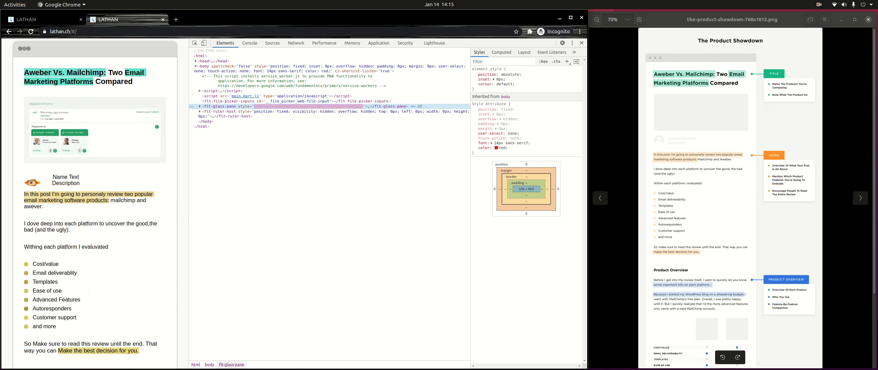
scroll(95, 205, "down", 3)
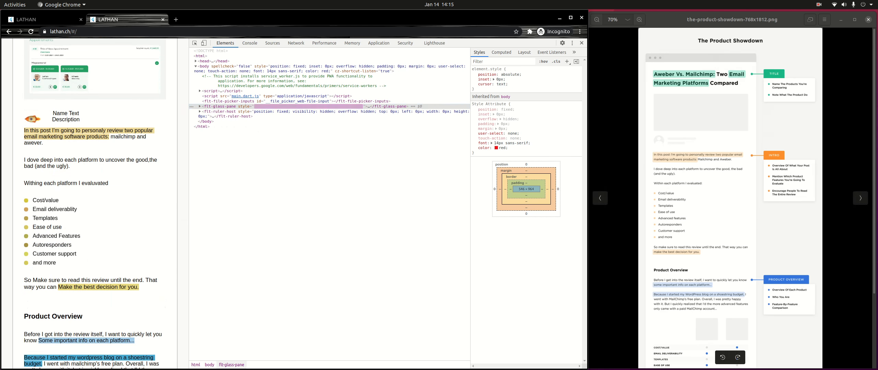
scroll(95, 206, "down", 5)
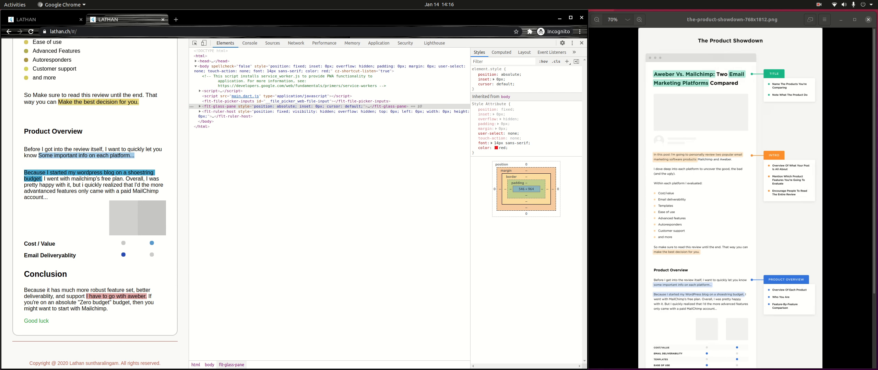
scroll(95, 206, "up", 3)
left_click_drag(702, 239, 703, 146)
left_click(95, 205)
scroll(95, 206, "down", 3)
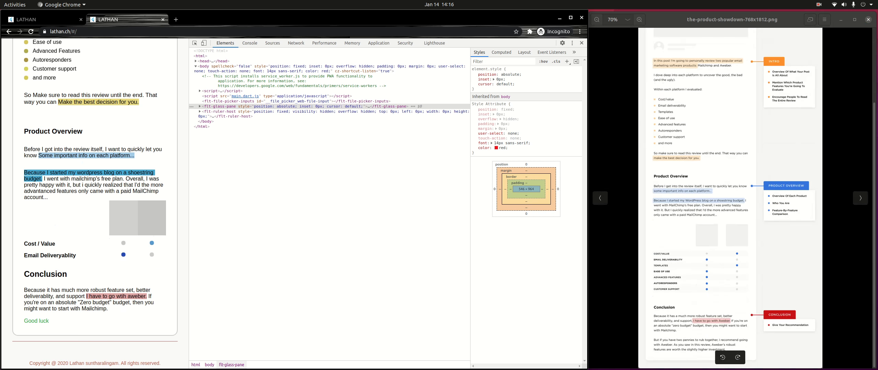
left_click(819, 4)
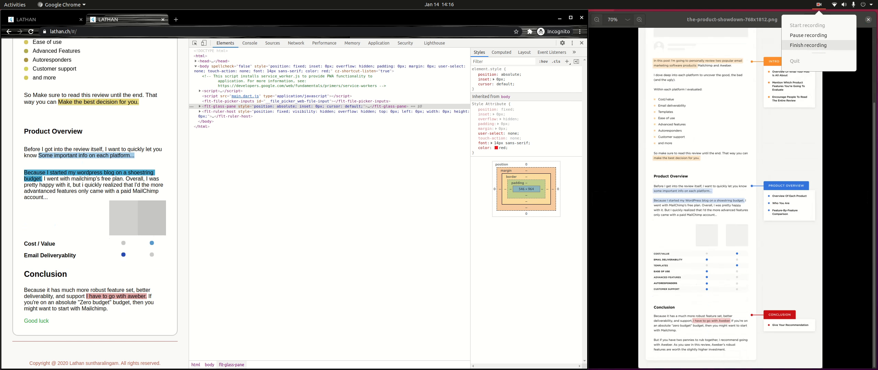